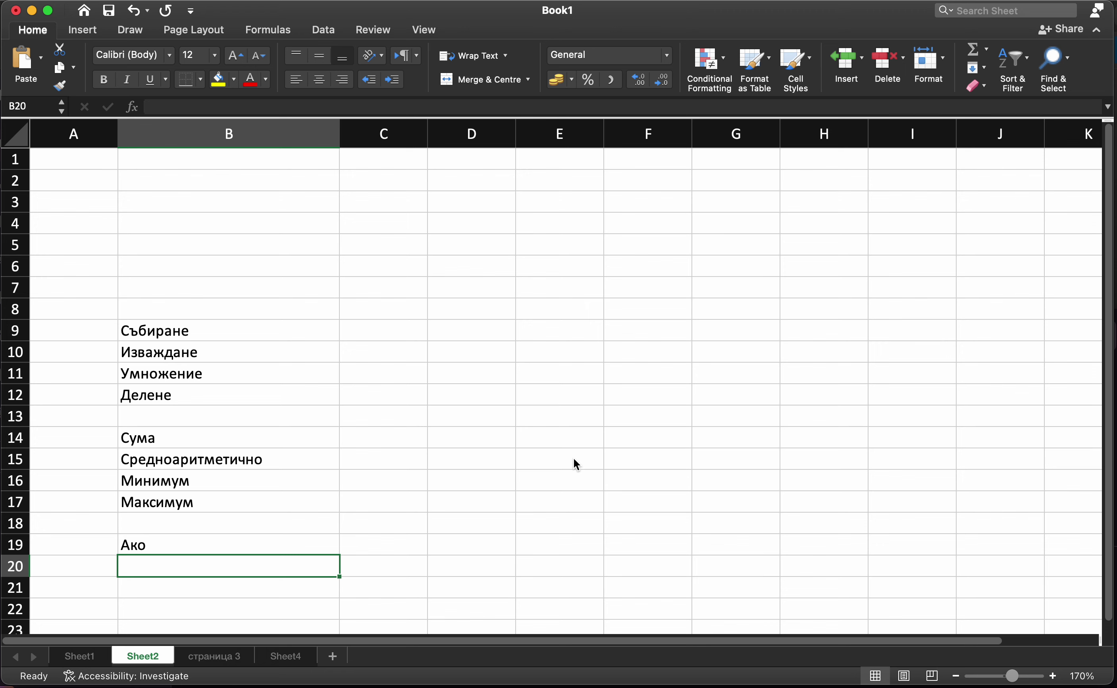
# - Pick a few cells and browse the Draw, Insert and Formulas ribbon tabs before returning to Home
pyautogui.click(573, 458)
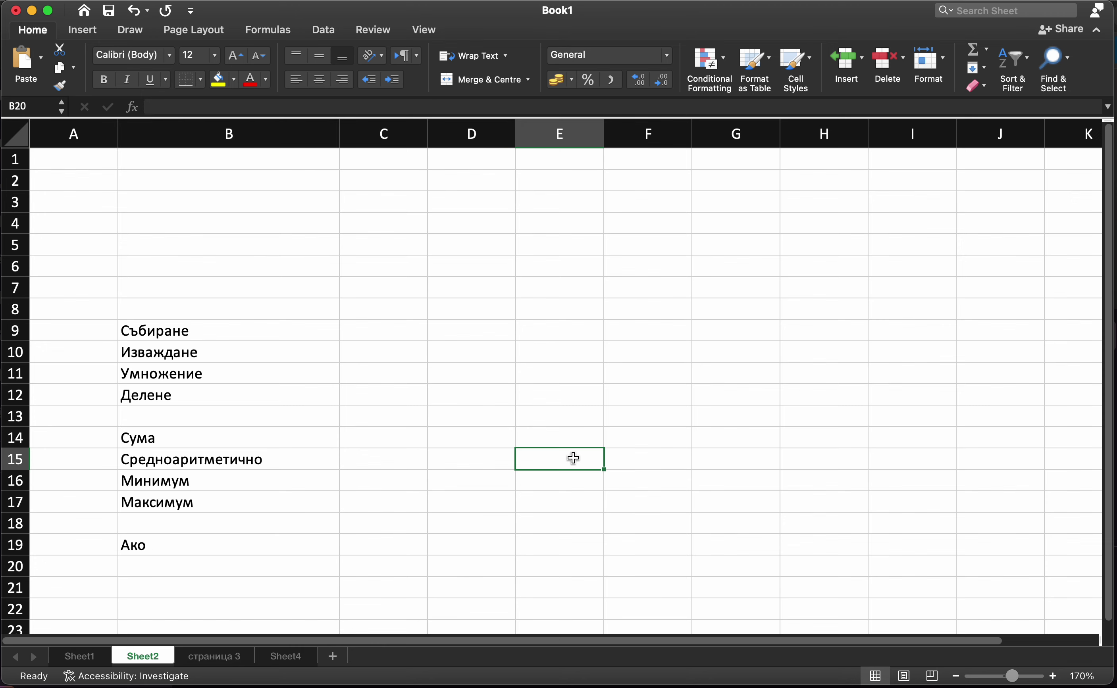
pyautogui.scroll(-2, 568, 492)
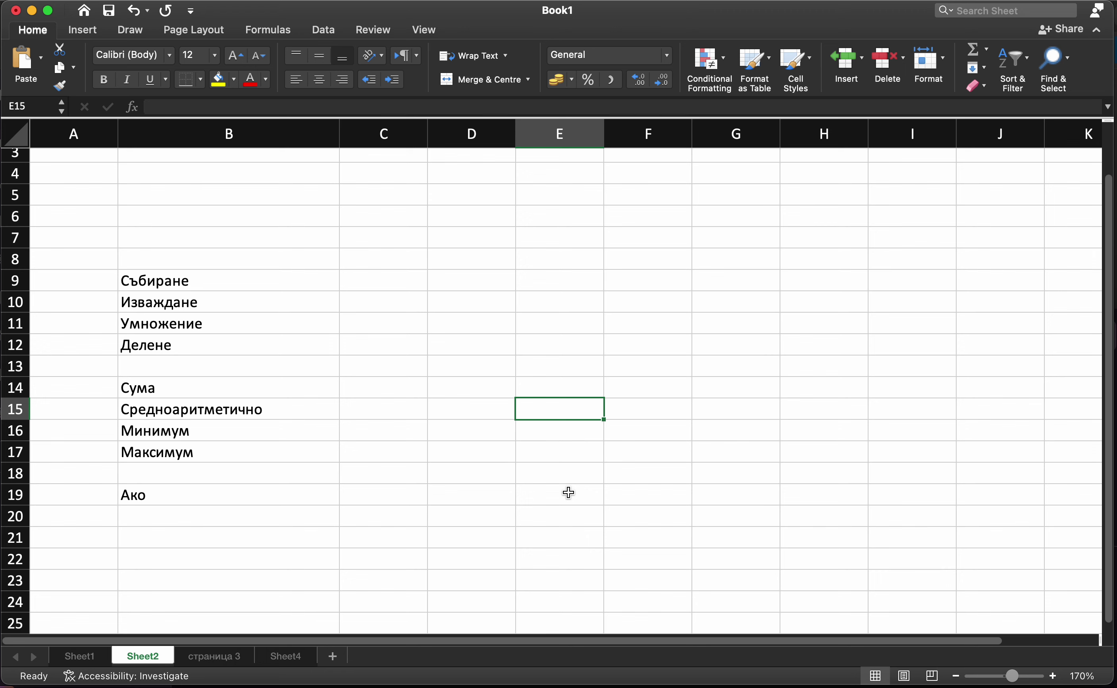
pyautogui.click(537, 482)
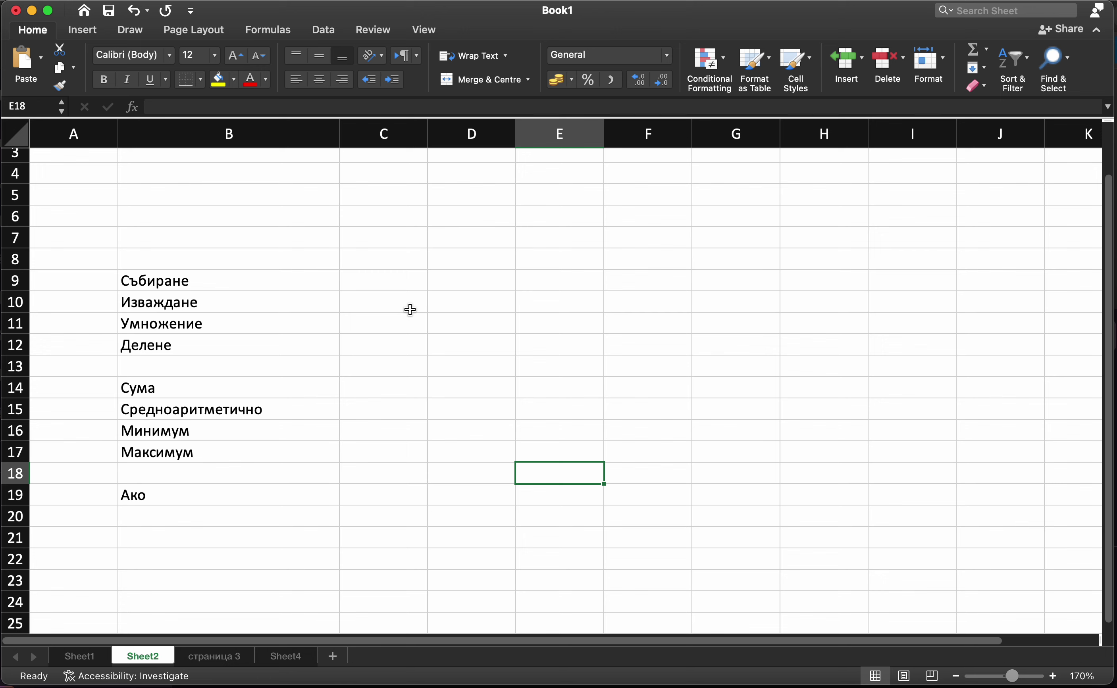
pyautogui.click(393, 286)
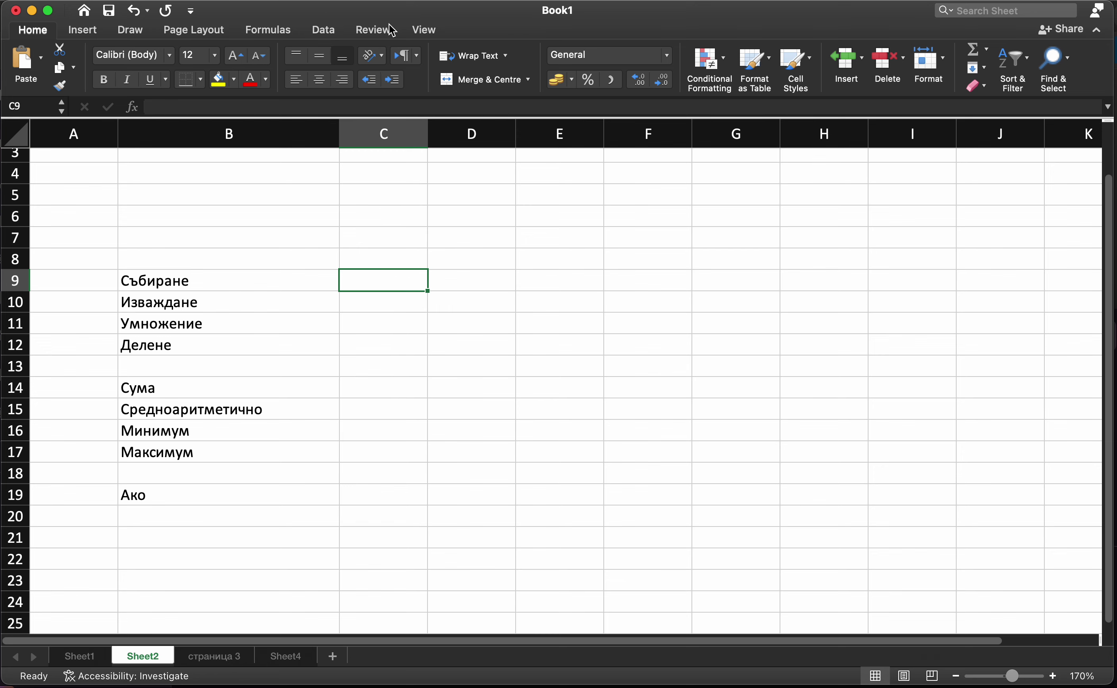
pyautogui.click(132, 38)
pyautogui.click(89, 33)
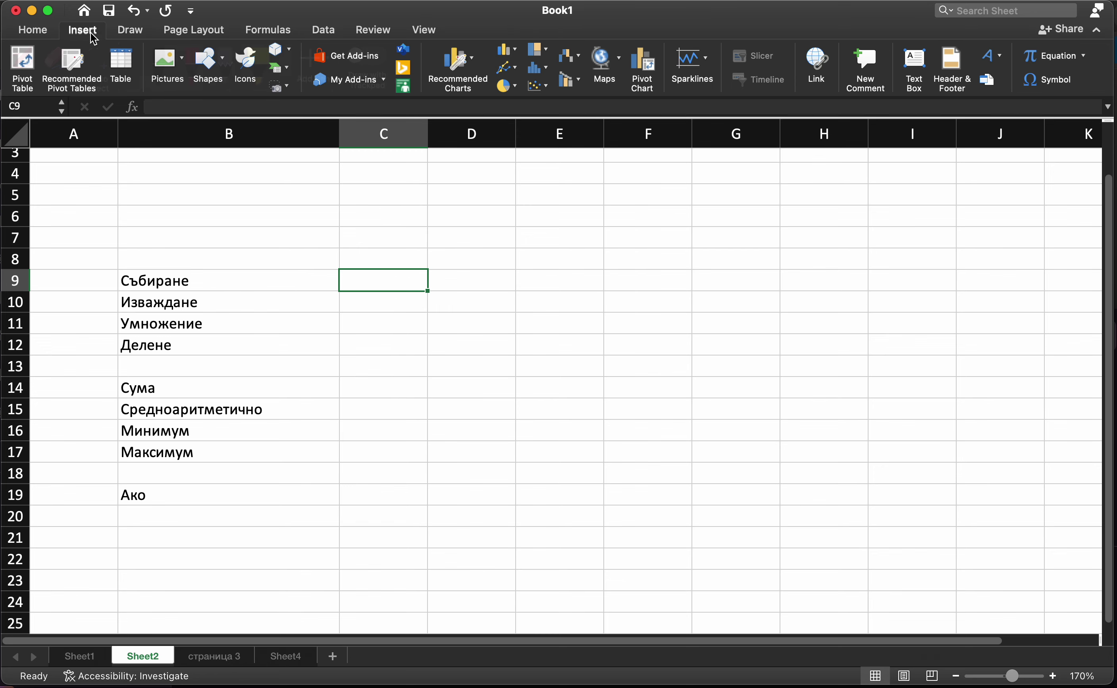
pyautogui.click(268, 30)
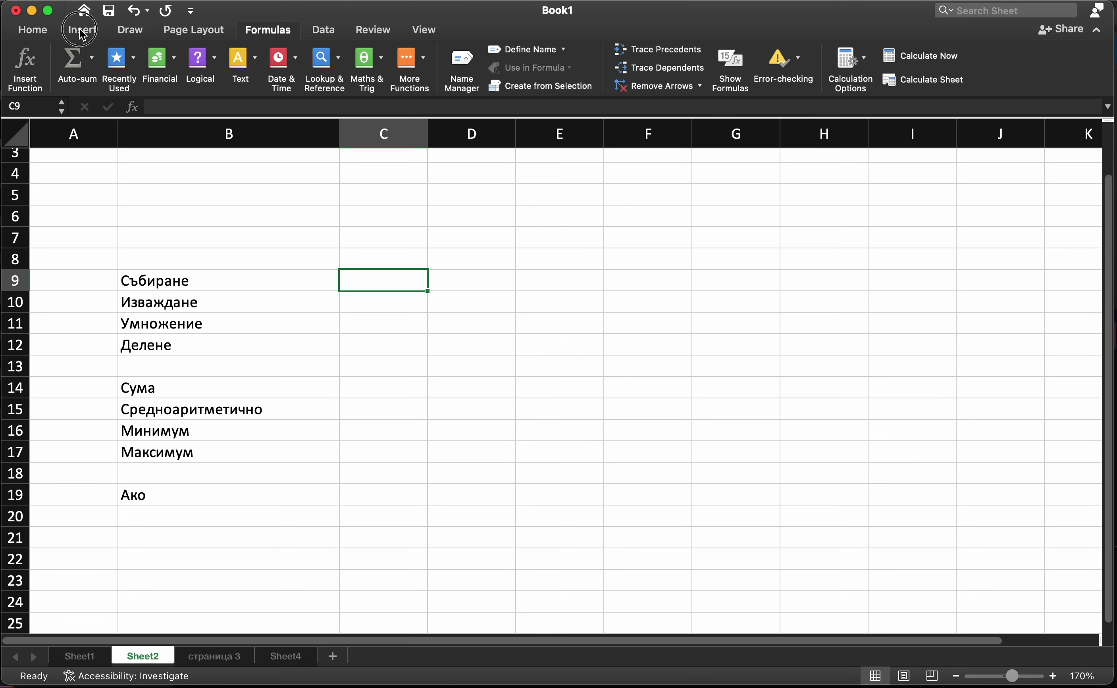
pyautogui.click(82, 30)
pyautogui.click(46, 32)
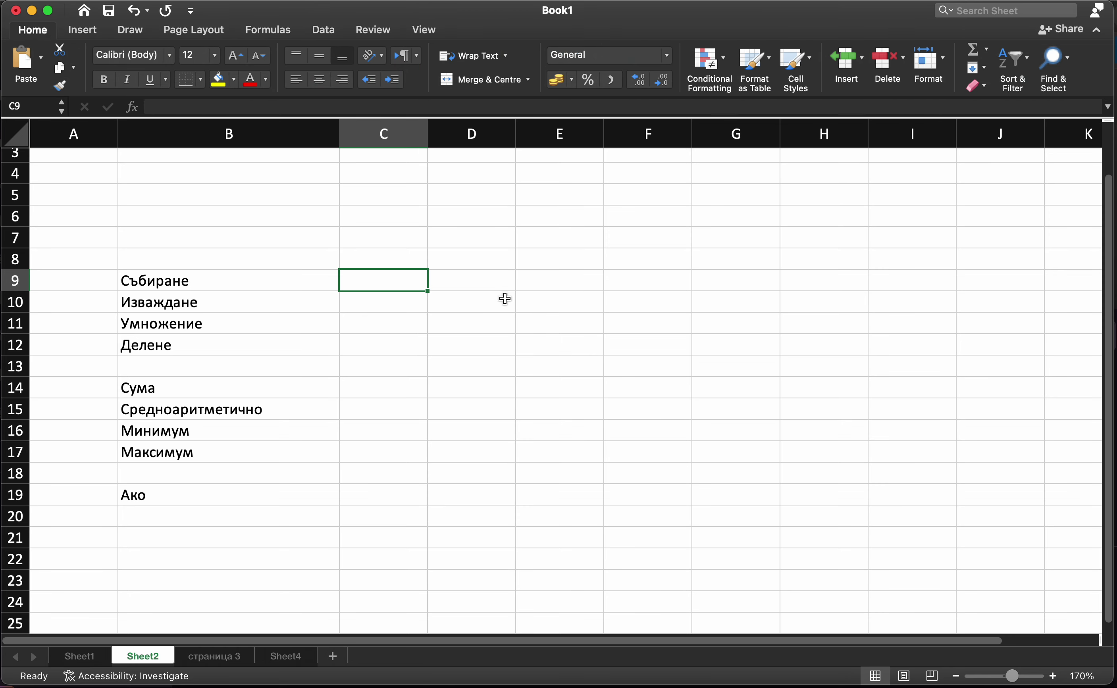
# - Try whole-column and whole-row selections on columns D and F and rows 3–7
pyautogui.click(458, 140)
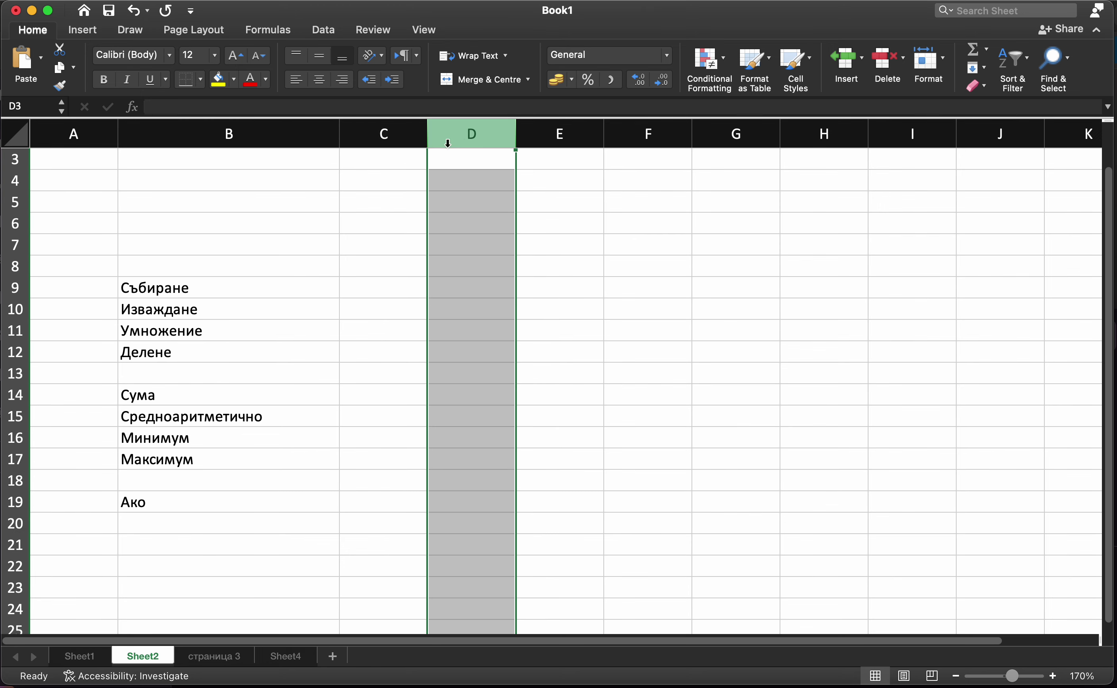
pyautogui.keyDown('shift'); pyautogui.click(13, 229); pyautogui.keyUp('shift')
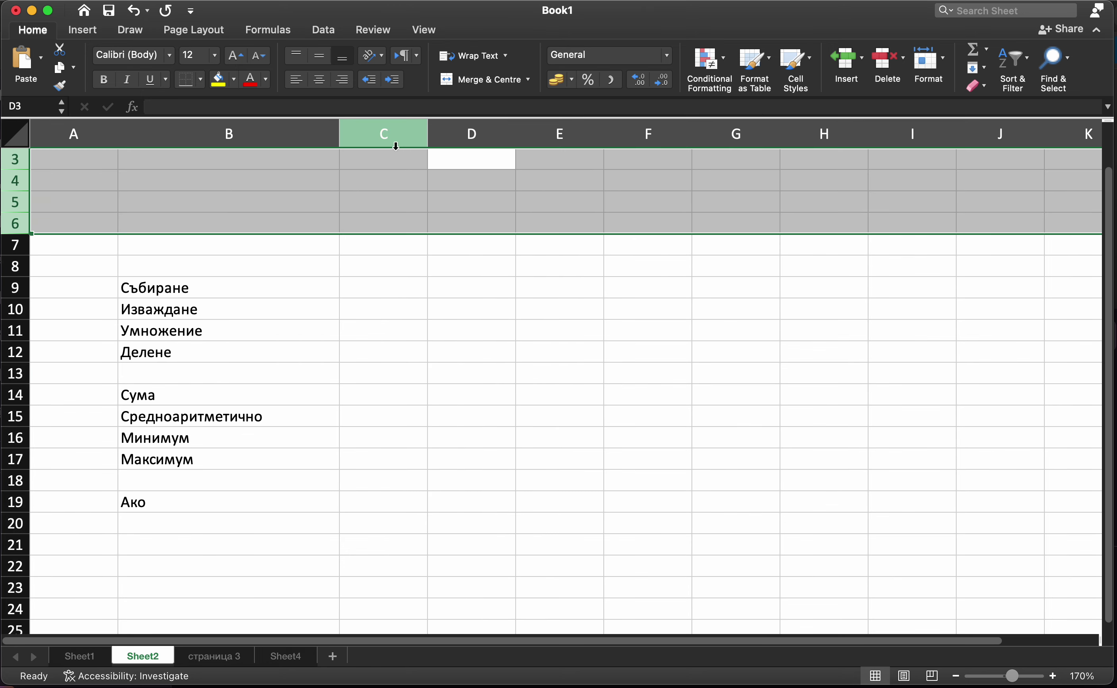
pyautogui.click(441, 139)
pyautogui.keyDown('super'); pyautogui.click(23, 199); pyautogui.keyUp('super')
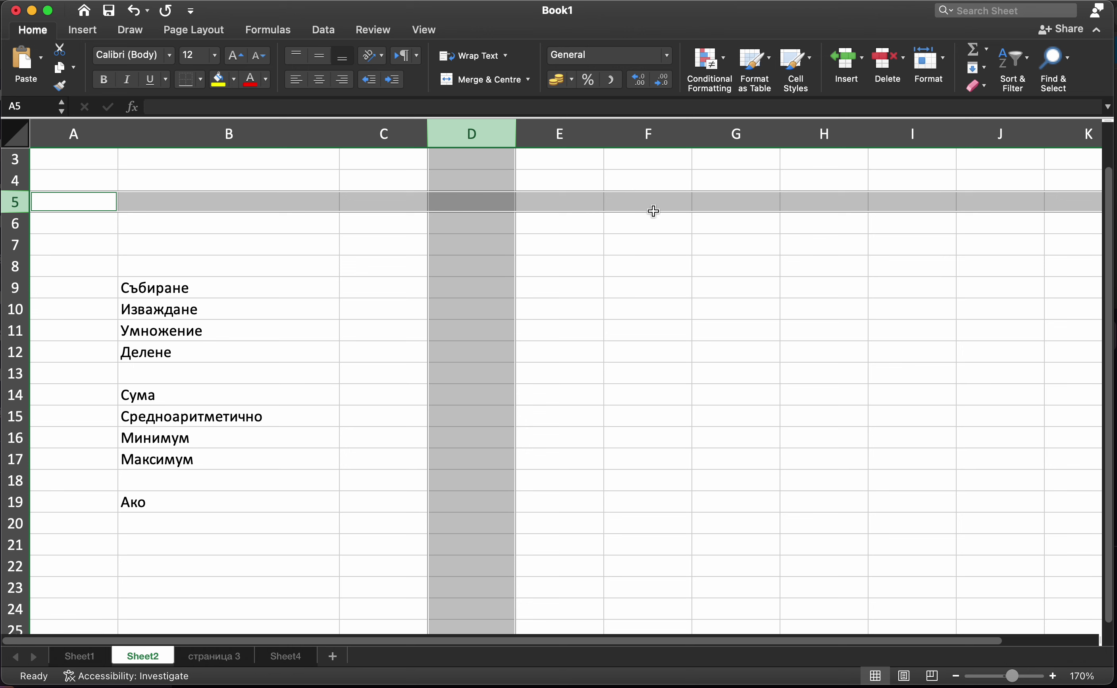
pyautogui.click(652, 237)
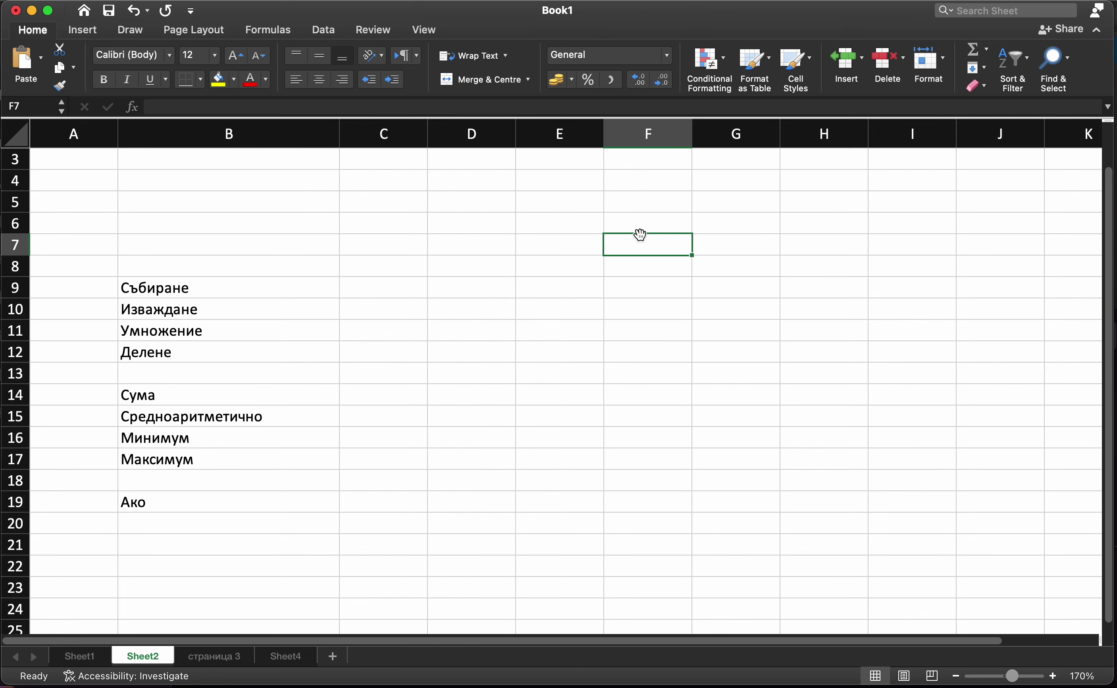
pyautogui.click(649, 137)
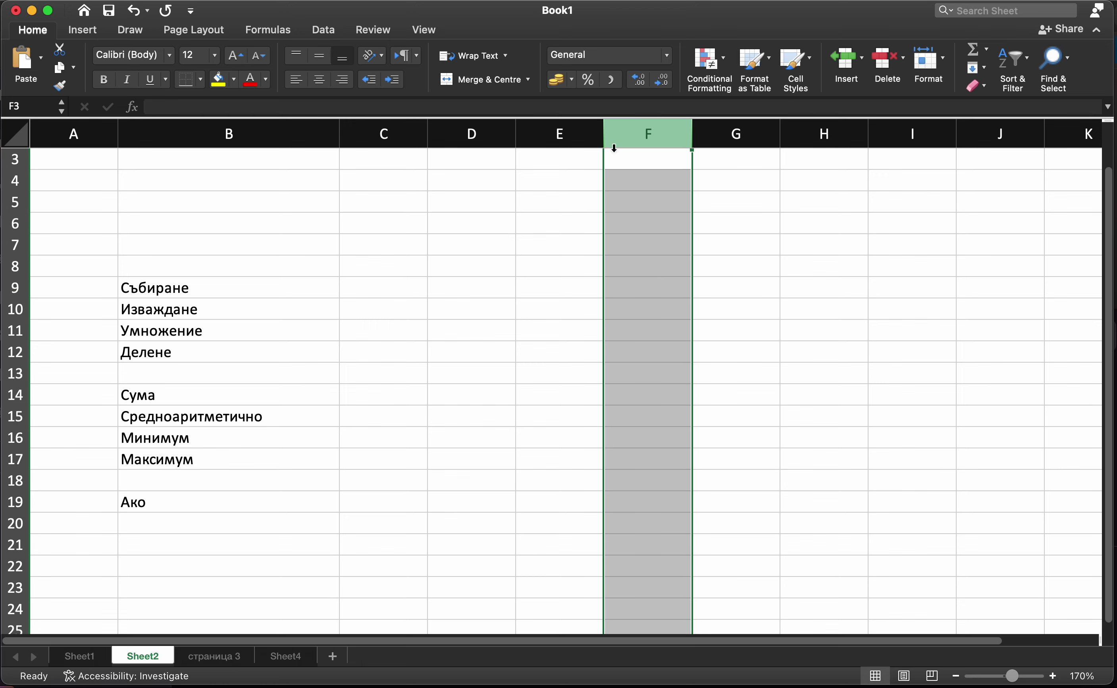
pyautogui.click(22, 243)
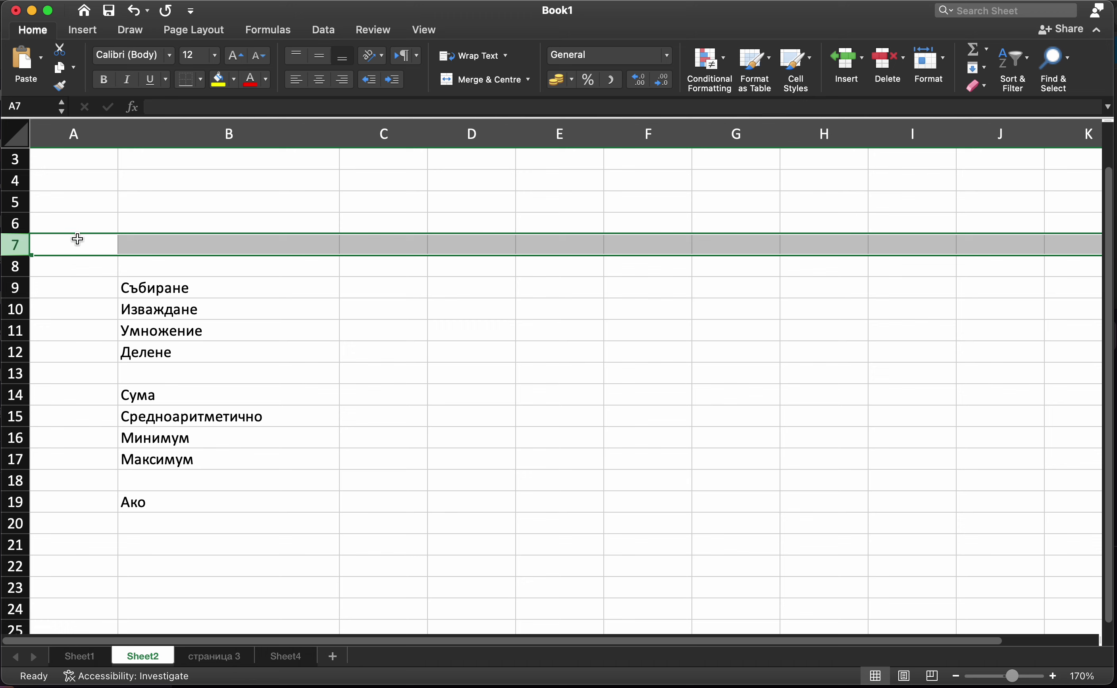
pyautogui.click(364, 294)
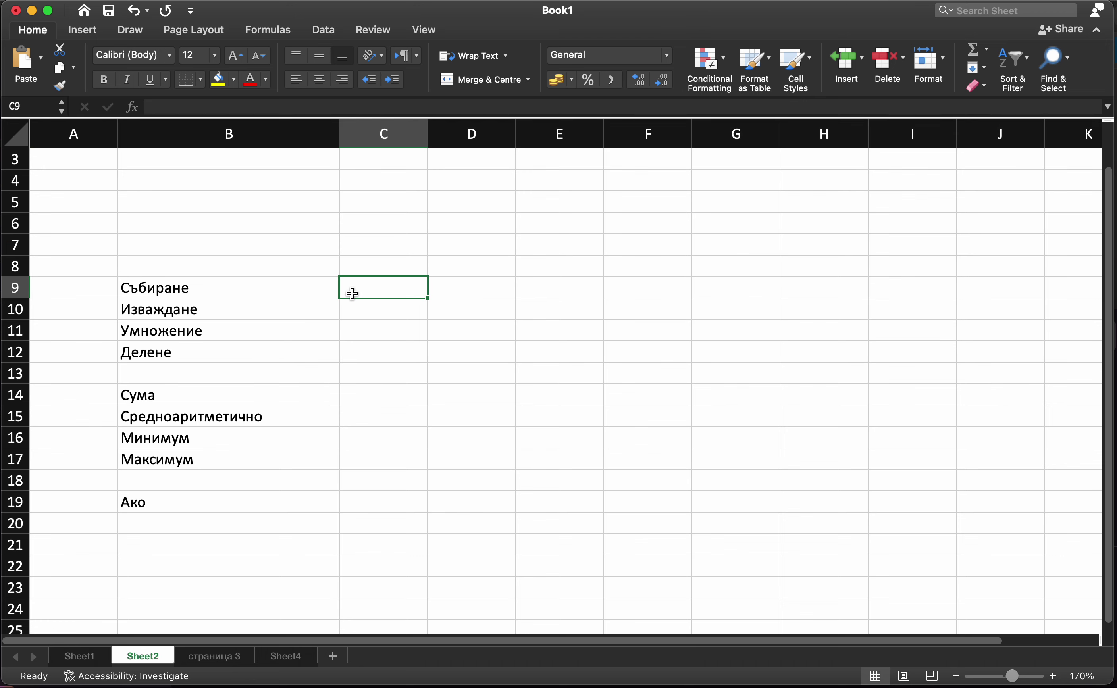
# - Apply All Borders to the arithmetic label block B9:C12
pyautogui.moveTo(296, 292); pyautogui.dragTo(393, 343)
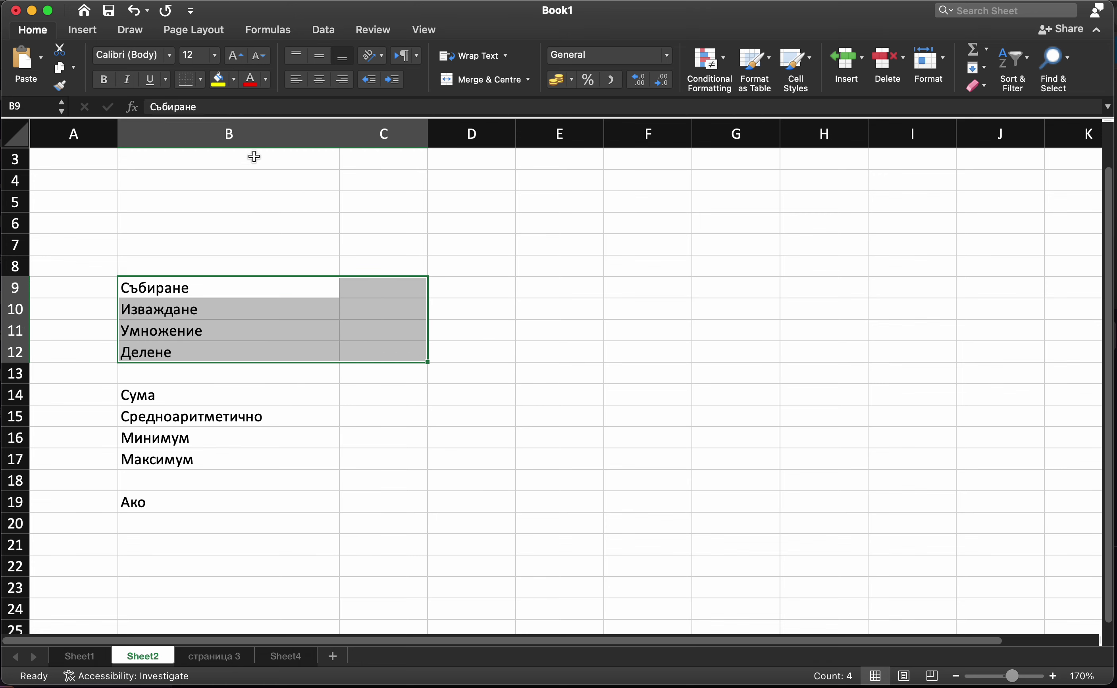
pyautogui.click(557, 288)
pyautogui.moveTo(334, 294); pyautogui.dragTo(391, 346)
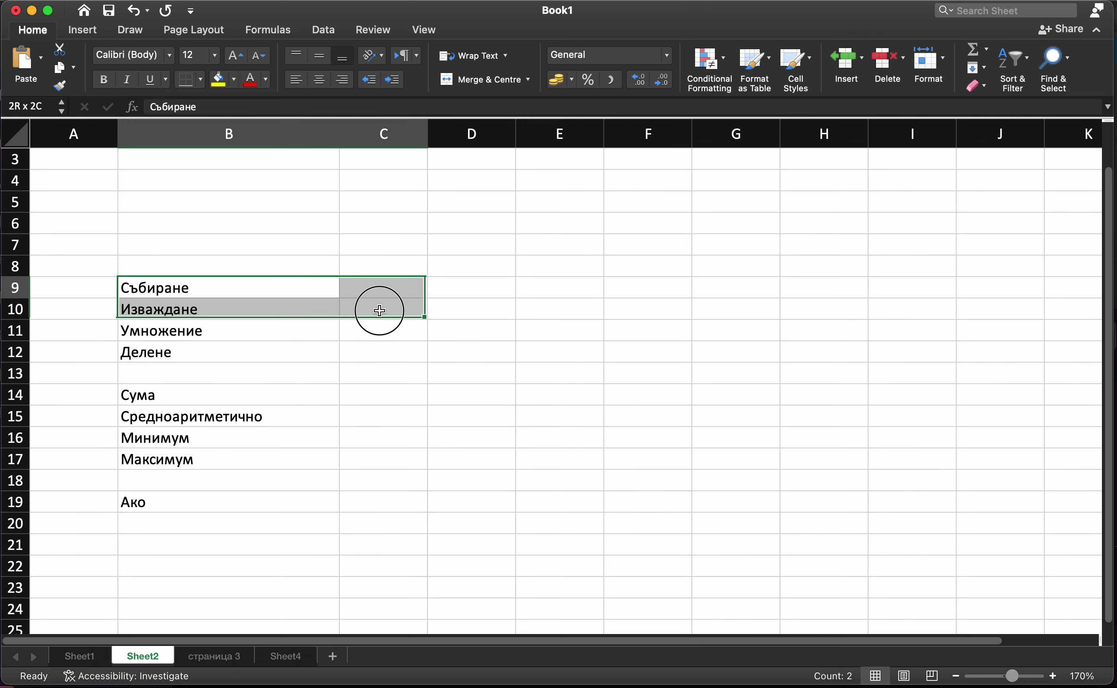
pyautogui.click(201, 79)
pyautogui.click(251, 225)
# - Apply All Borders to the Сума–Максимум block B14:C17 and the Ако row B19:C19
pyautogui.moveTo(220, 394); pyautogui.dragTo(390, 458)
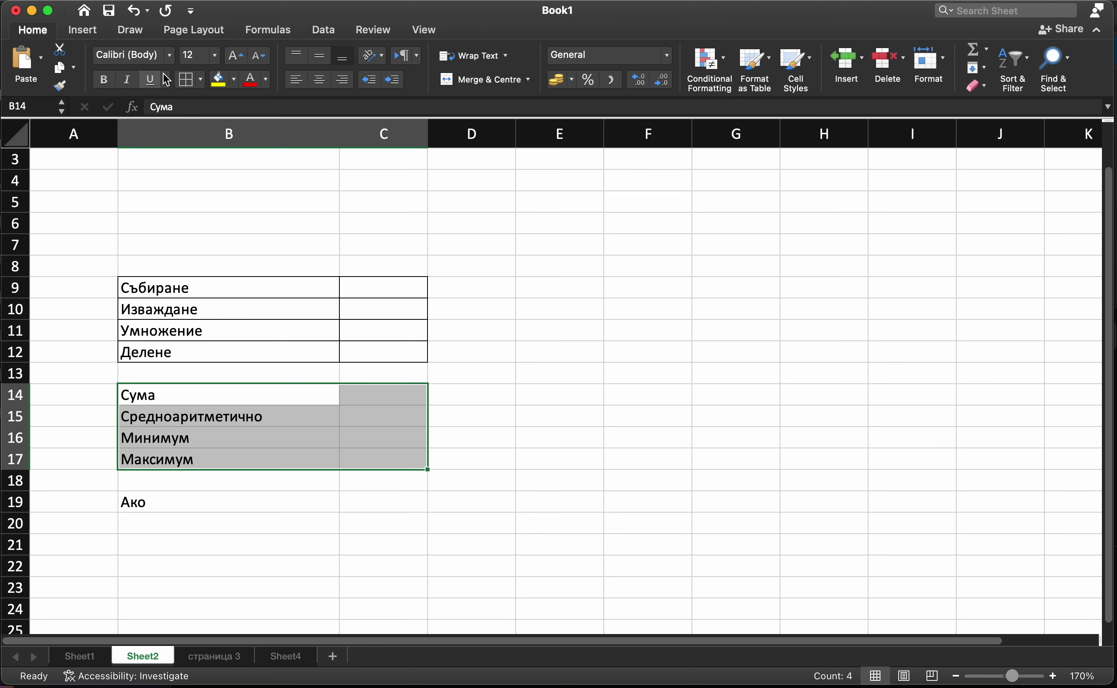
pyautogui.click(199, 80)
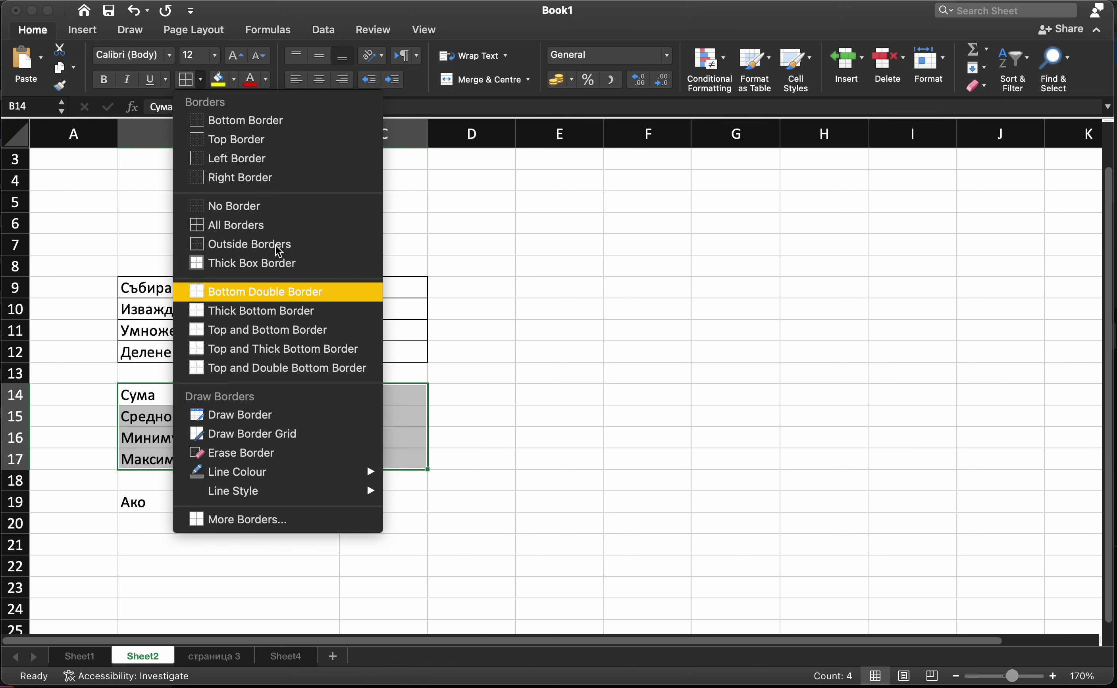
pyautogui.click(250, 224)
pyautogui.click(502, 398)
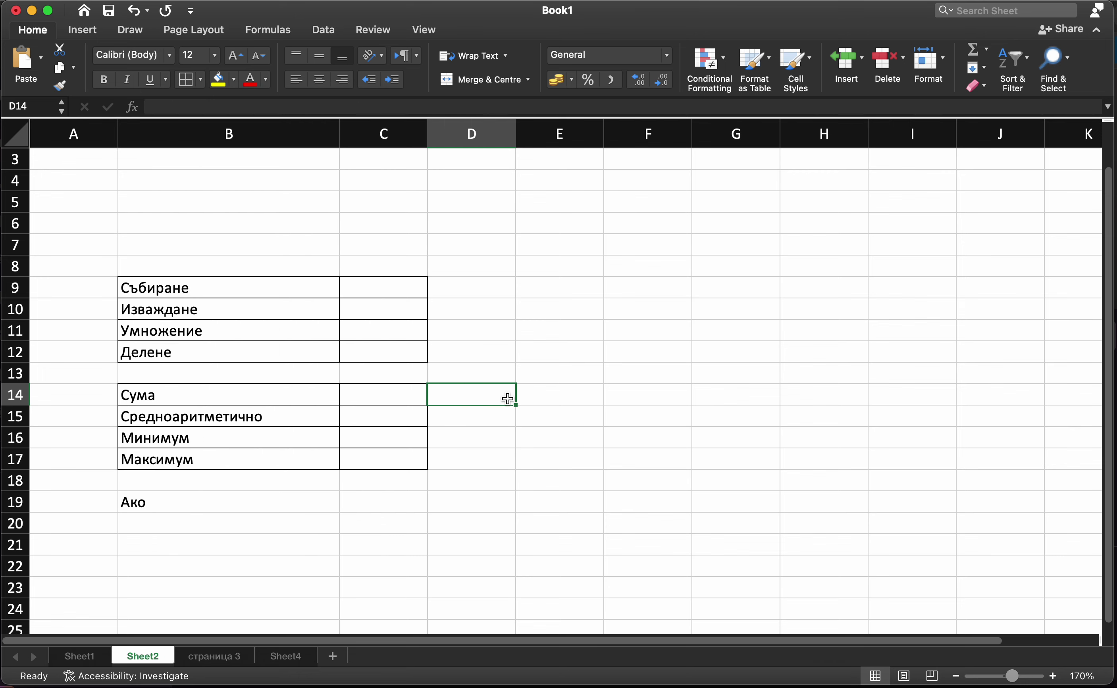
pyautogui.moveTo(247, 502); pyautogui.dragTo(358, 504)
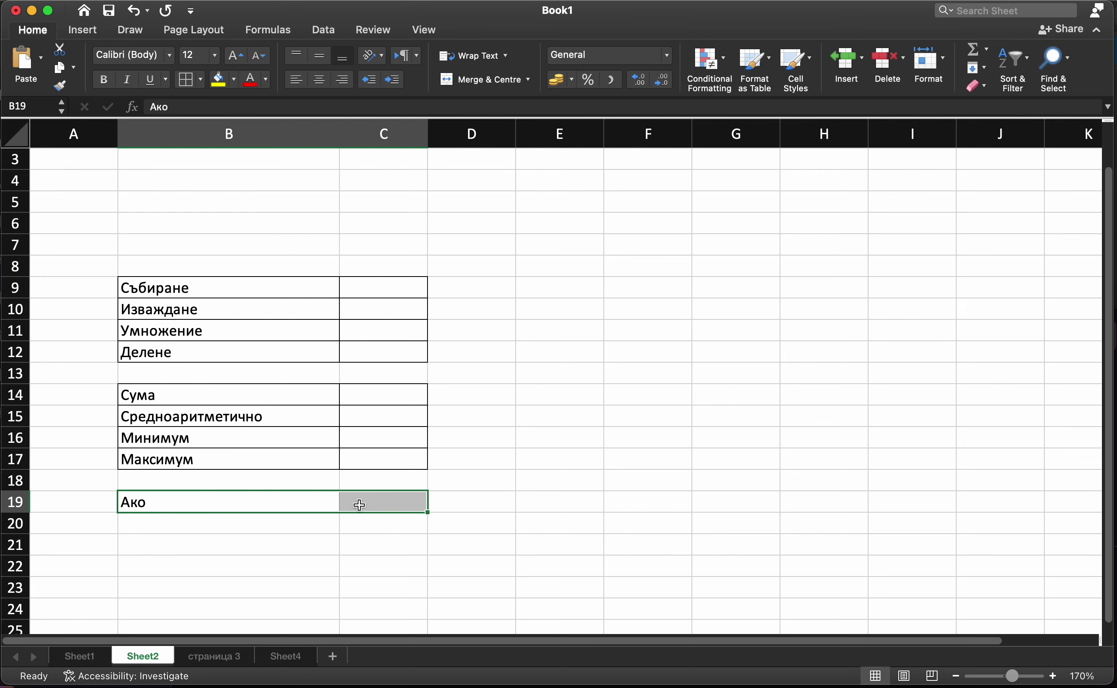
pyautogui.click(184, 78)
pyautogui.click(739, 378)
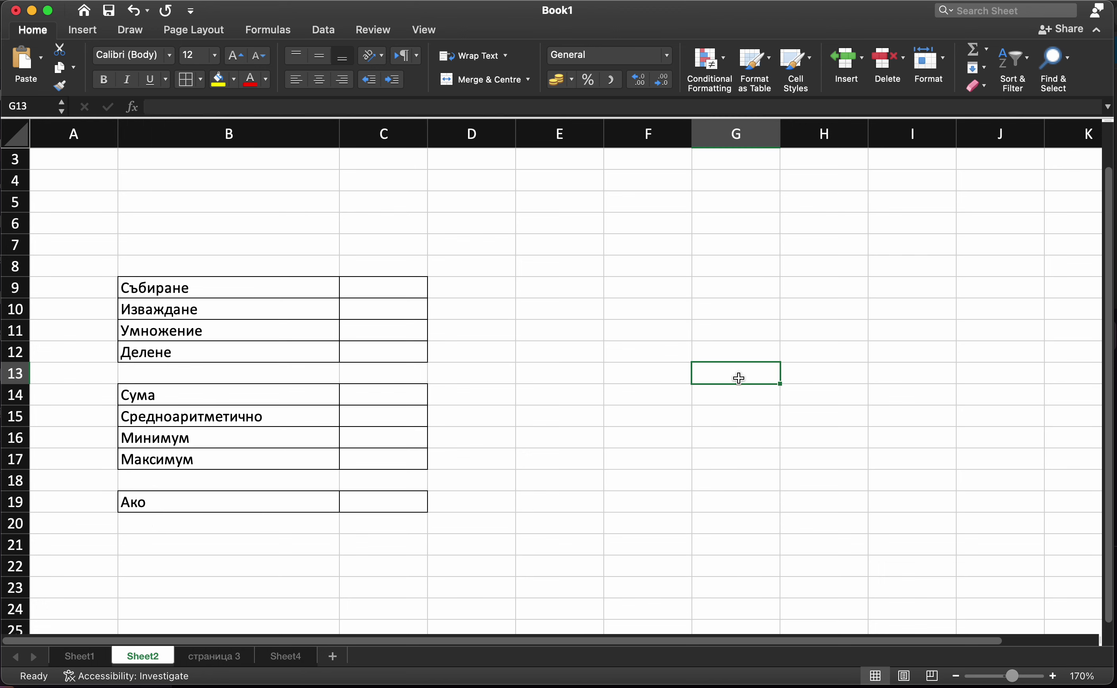
# - Turn off the View tab's Gridlines option after comparing on and off, leaving Sheet2 plain white
pyautogui.click(415, 32)
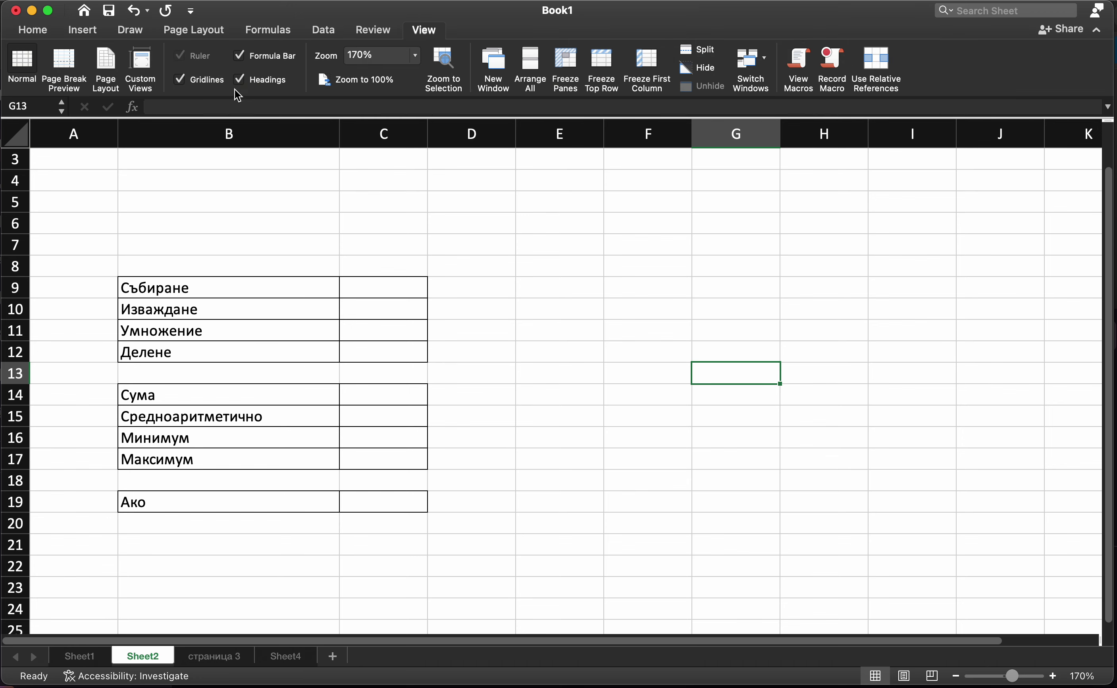
pyautogui.click(220, 82)
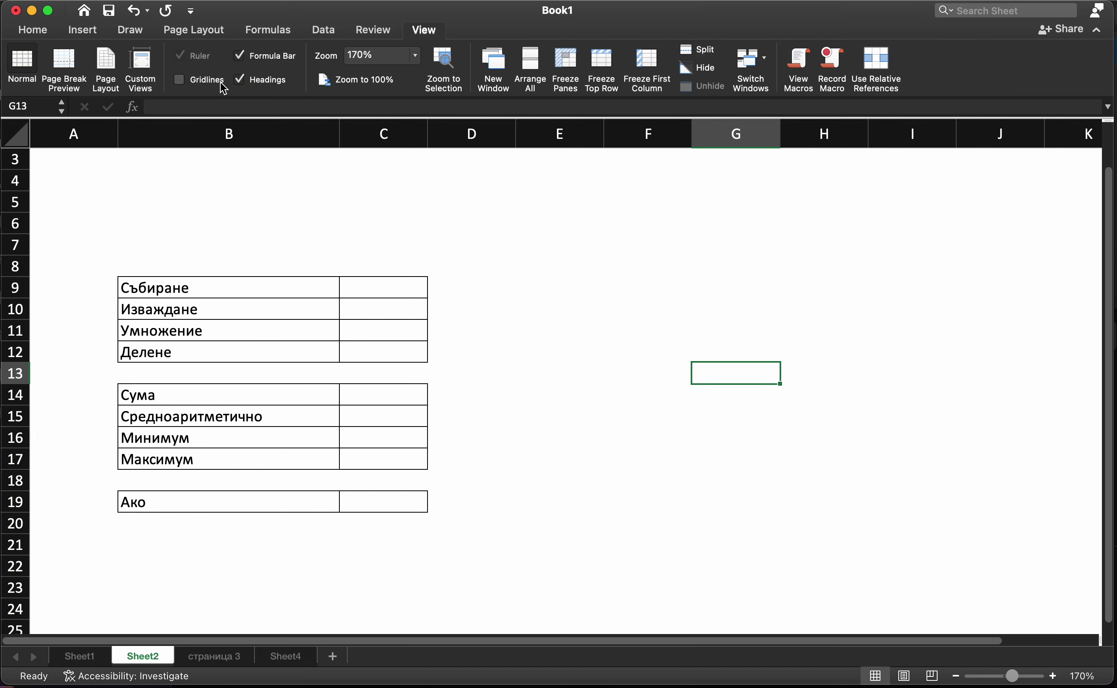
pyautogui.click(220, 82)
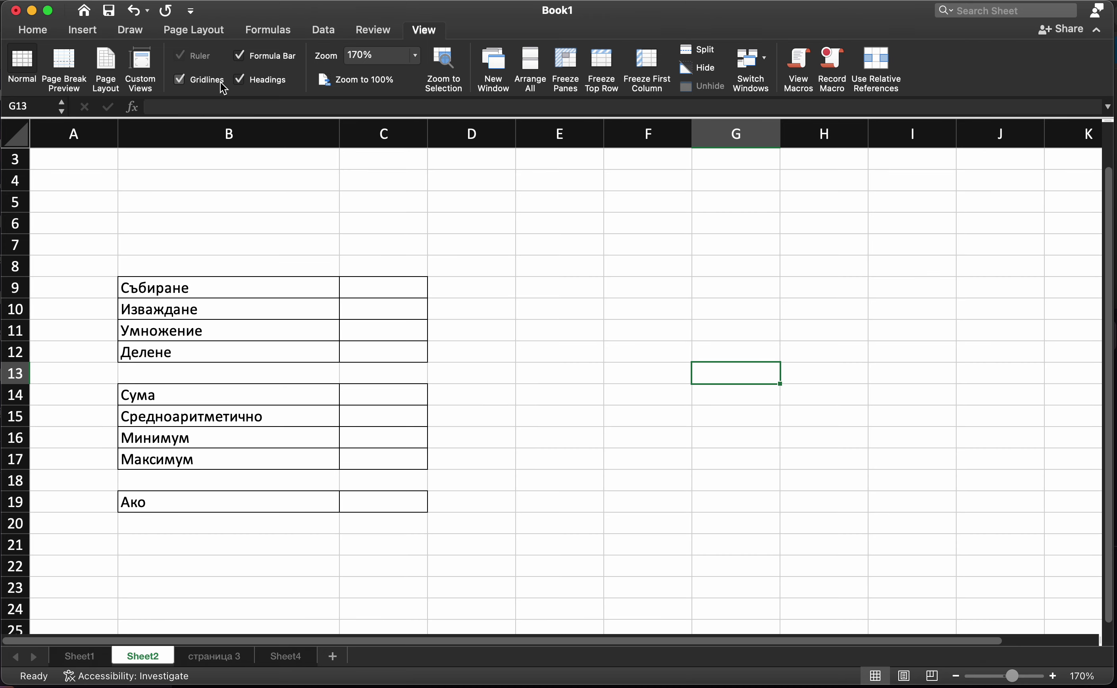
pyautogui.click(224, 87)
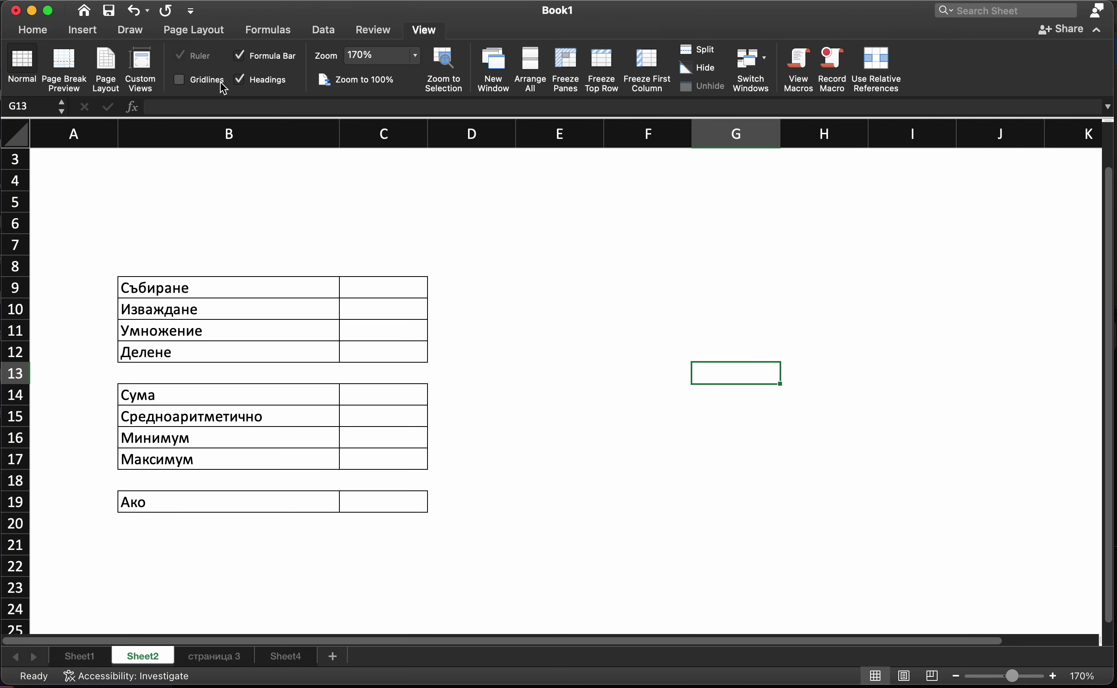
pyautogui.click(220, 82)
pyautogui.click(220, 82)
pyautogui.click(222, 86)
pyautogui.click(223, 86)
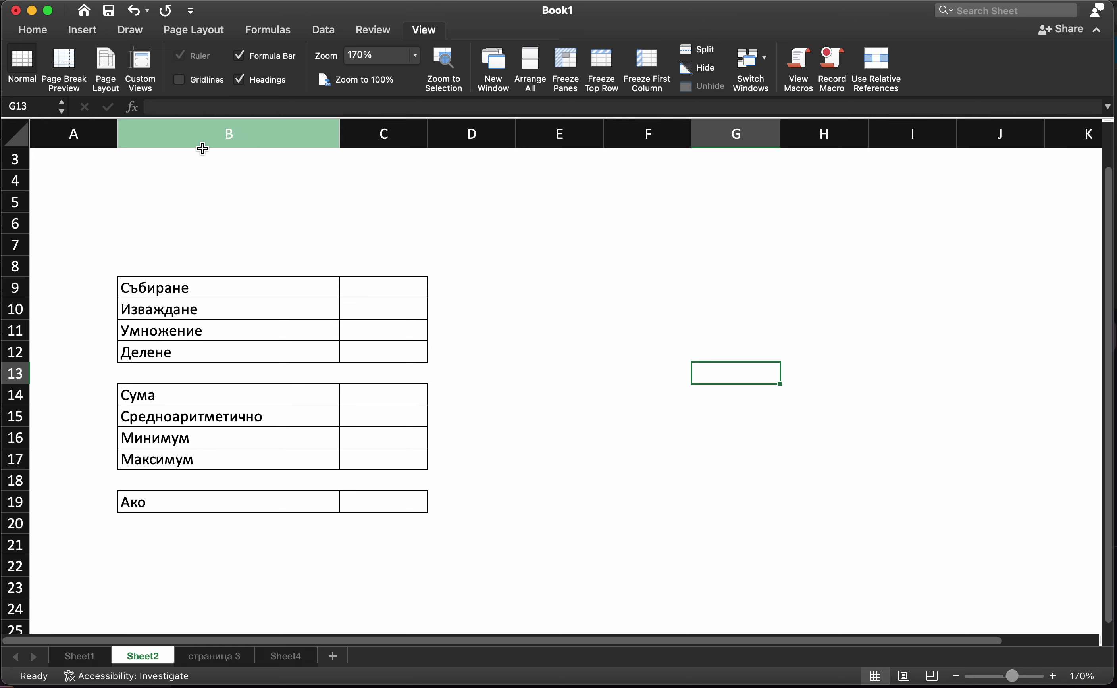
pyautogui.click(48, 35)
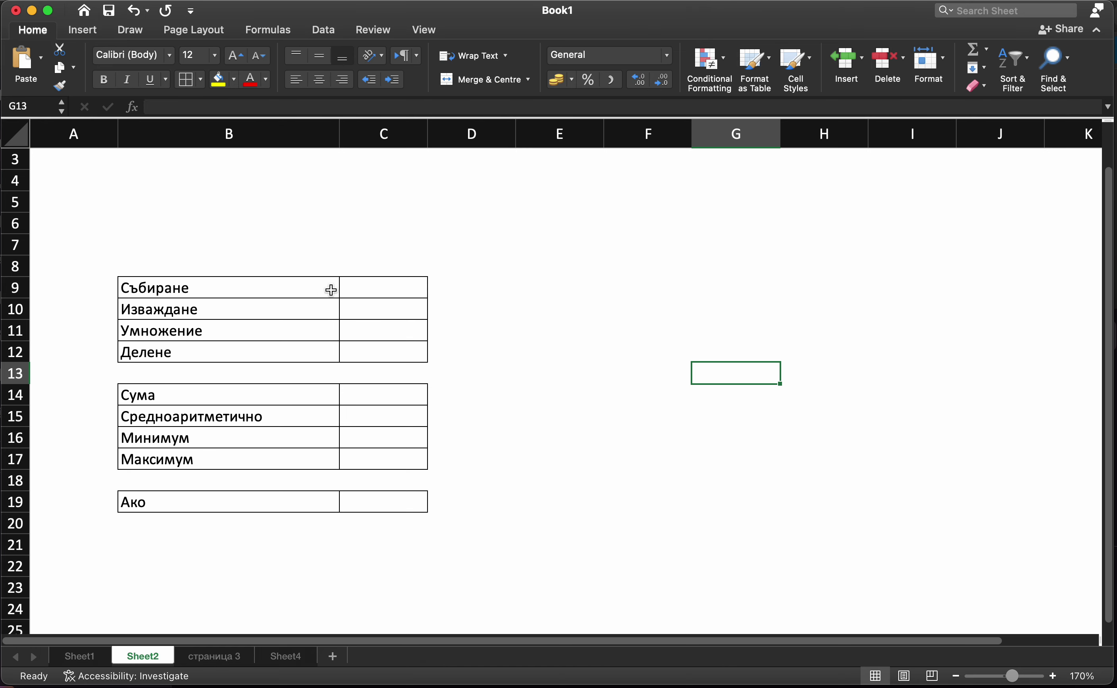
# - Fill the value cells C9:C12 with light blue
pyautogui.moveTo(374, 284); pyautogui.dragTo(374, 347)
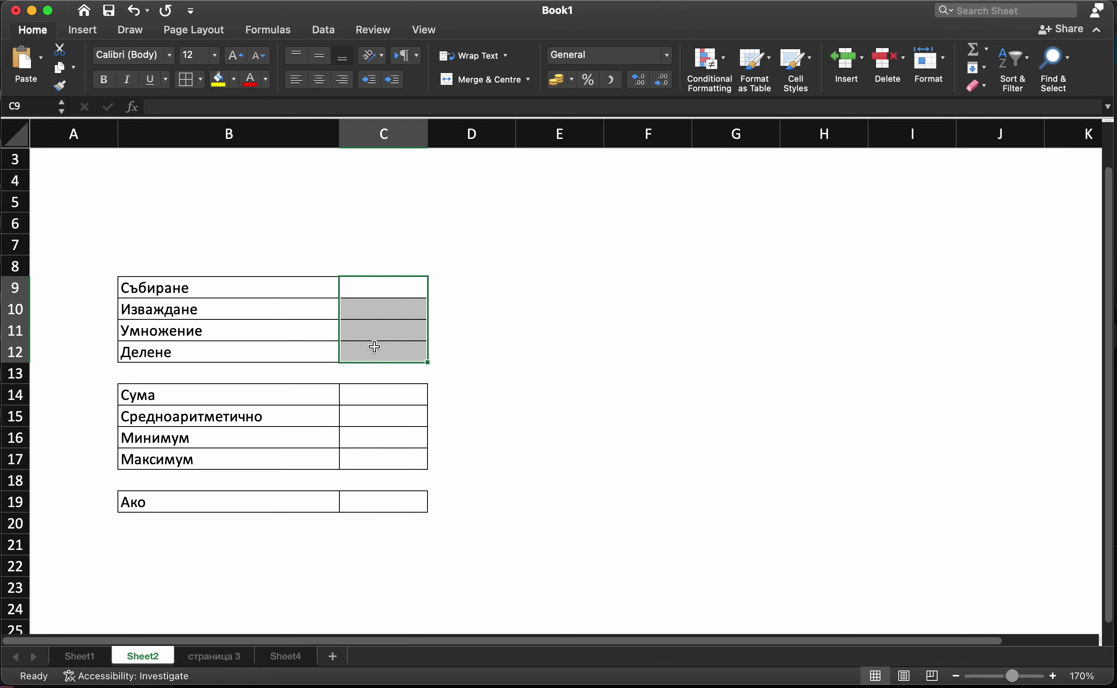
pyautogui.moveTo(394, 289); pyautogui.dragTo(388, 349)
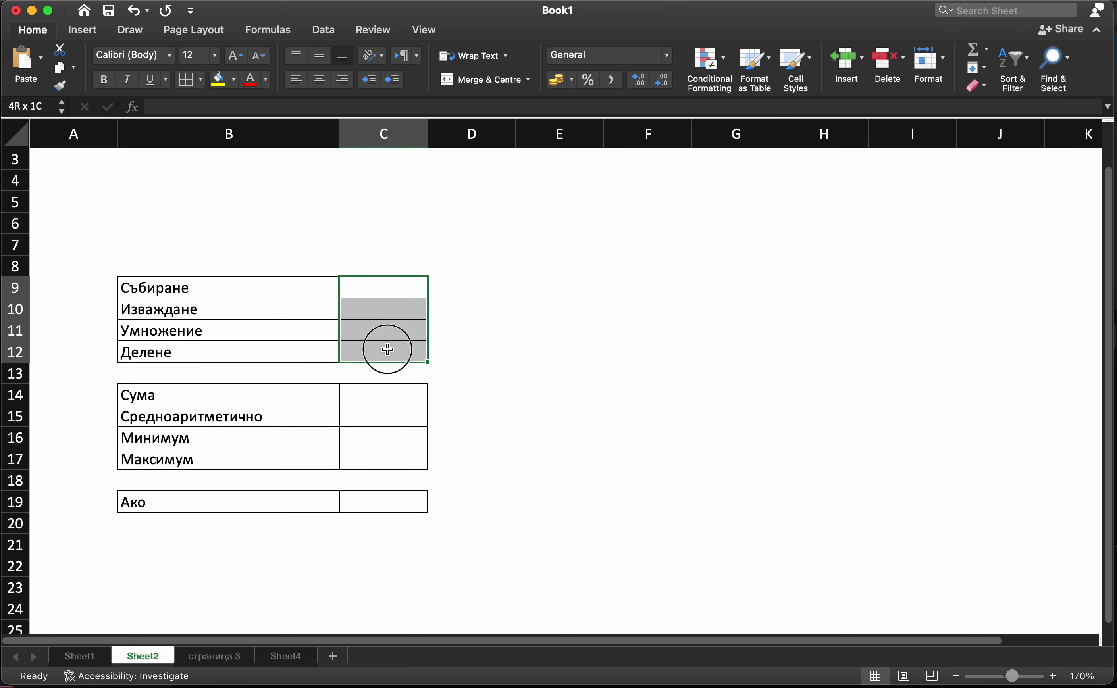
pyautogui.moveTo(382, 287); pyautogui.dragTo(384, 349)
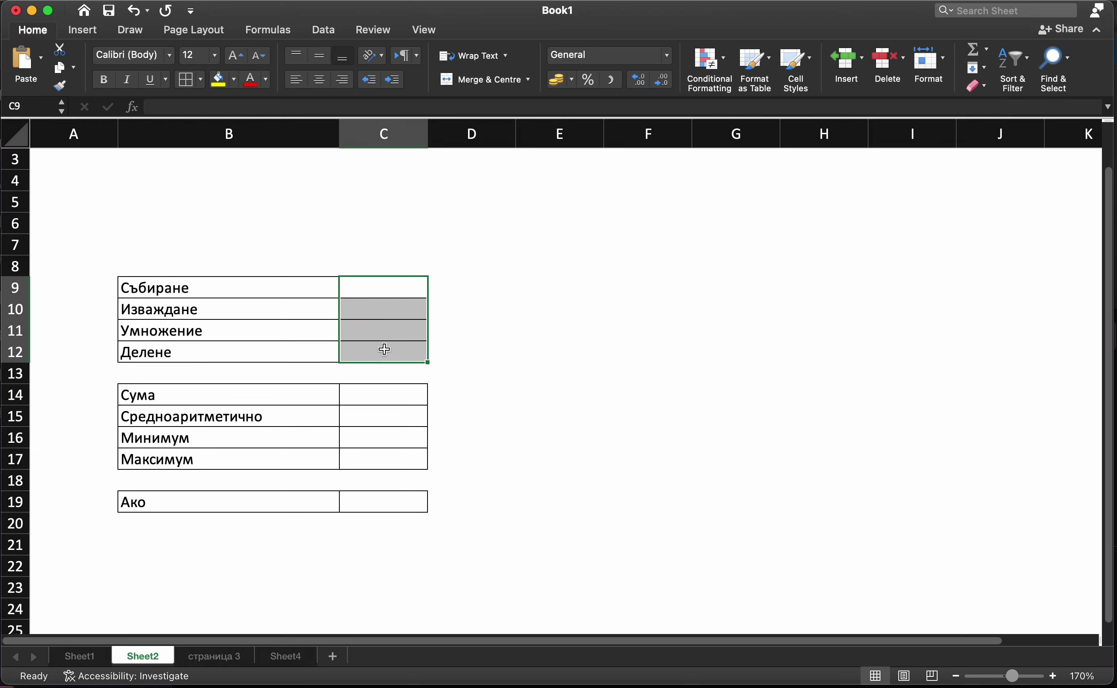
pyautogui.click(232, 80)
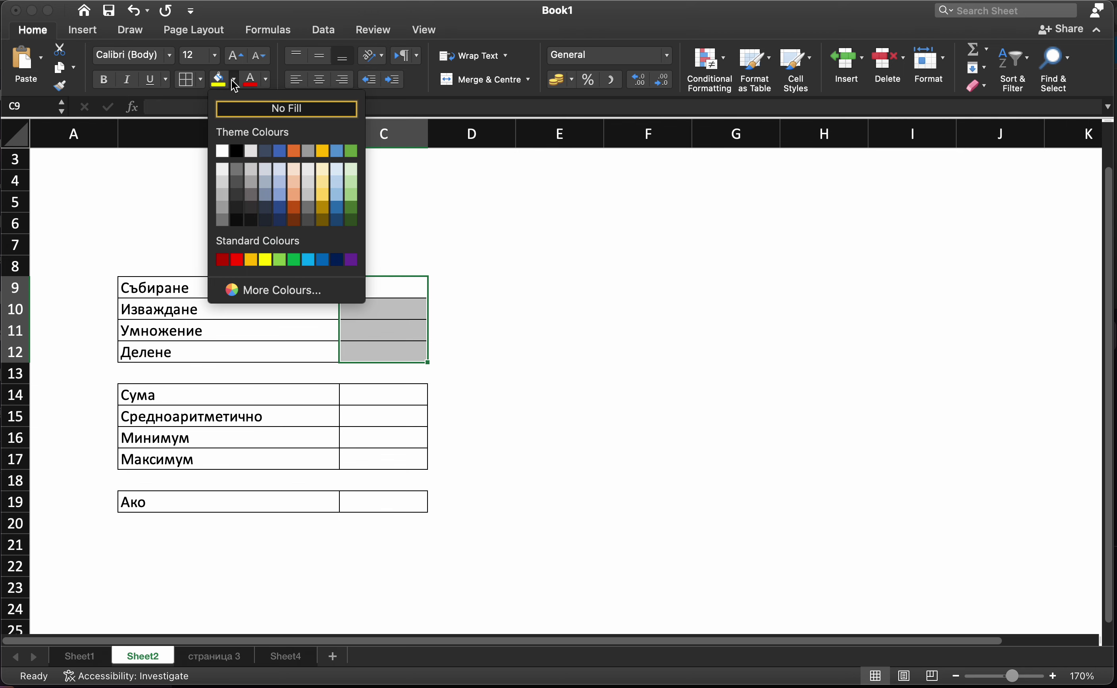
pyautogui.click(336, 183)
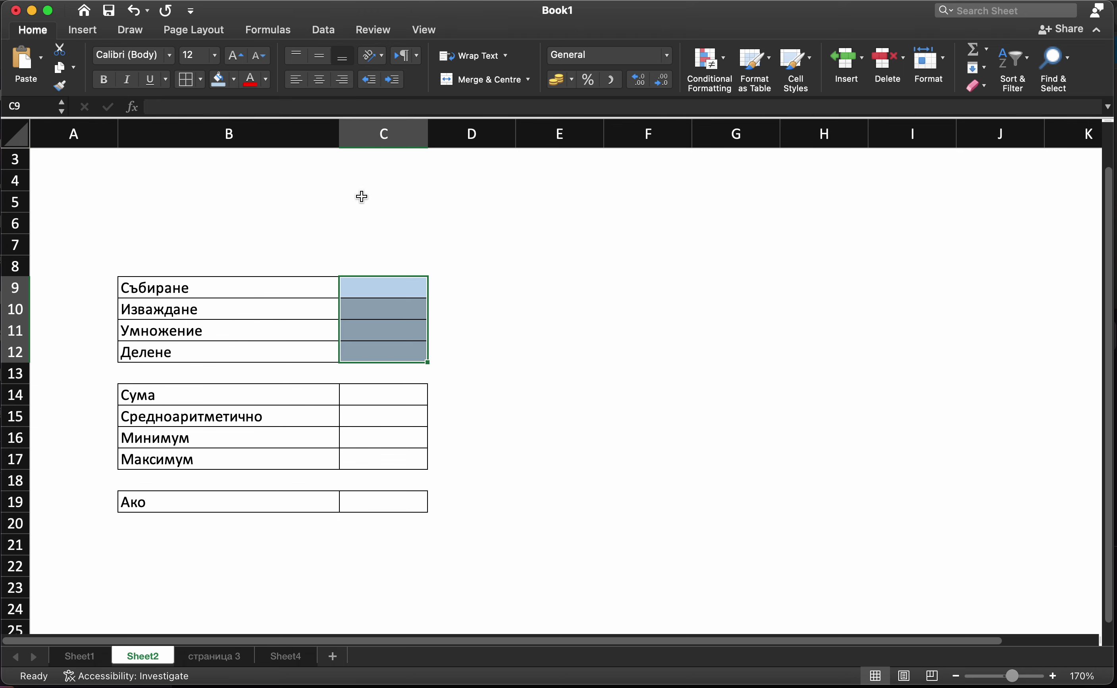
pyautogui.click(514, 289)
# - Fill C14:C17 with light gold and the Ако value cell C19 with dark brown
pyautogui.moveTo(413, 387); pyautogui.dragTo(406, 458)
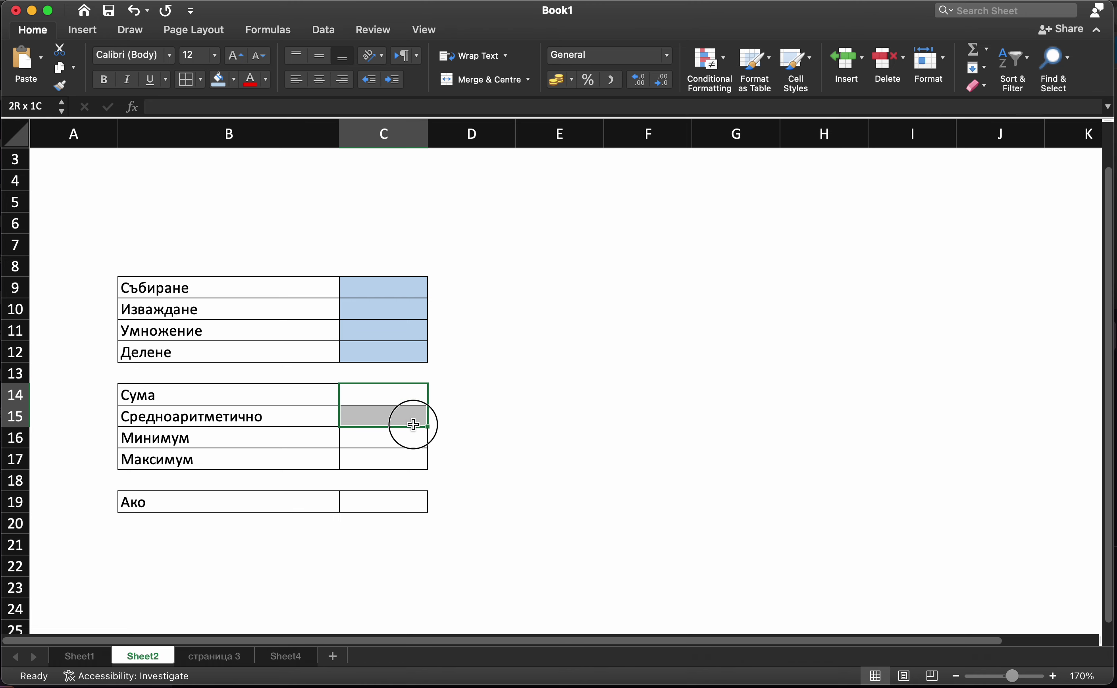
pyautogui.click(235, 86)
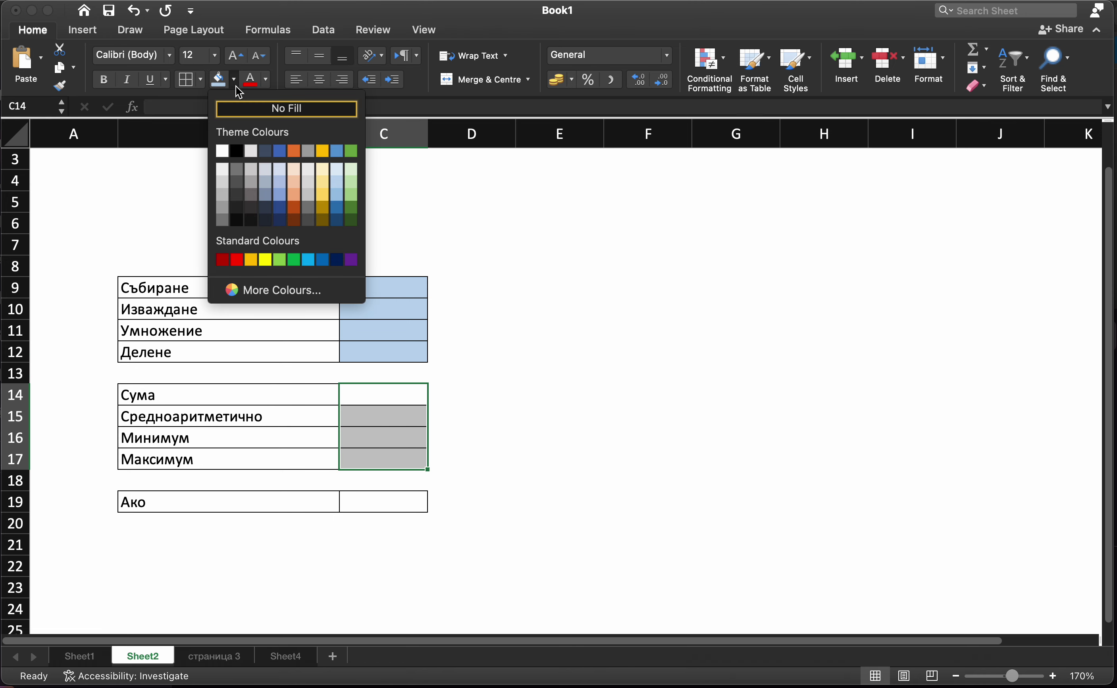
pyautogui.click(321, 184)
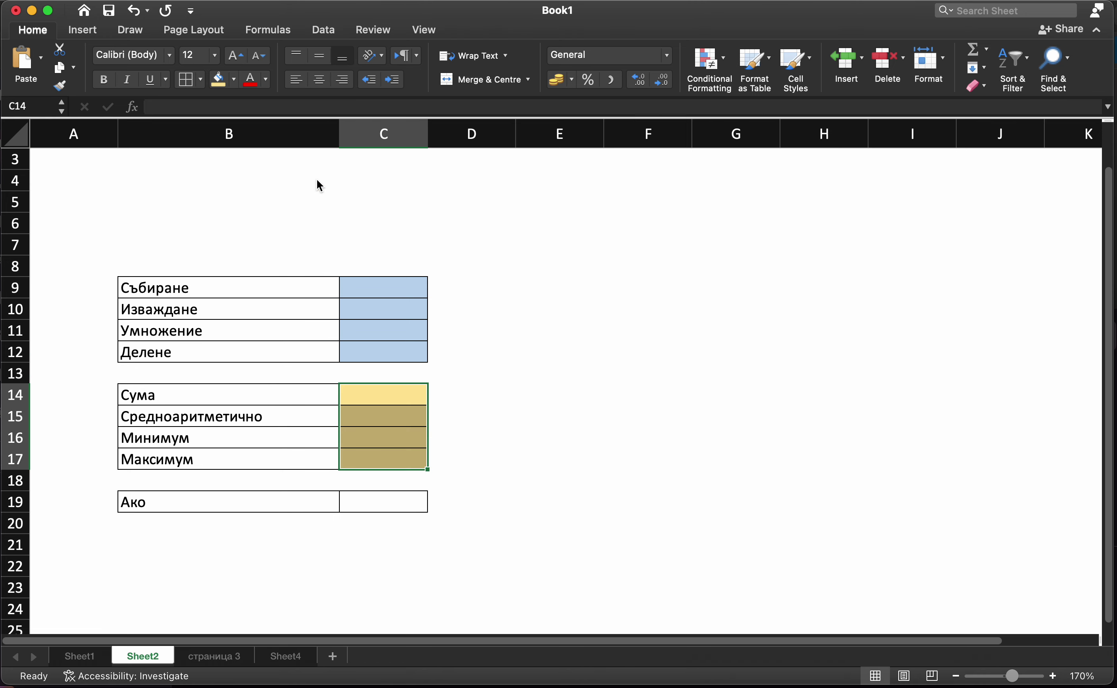
pyautogui.click(370, 493)
pyautogui.click(235, 87)
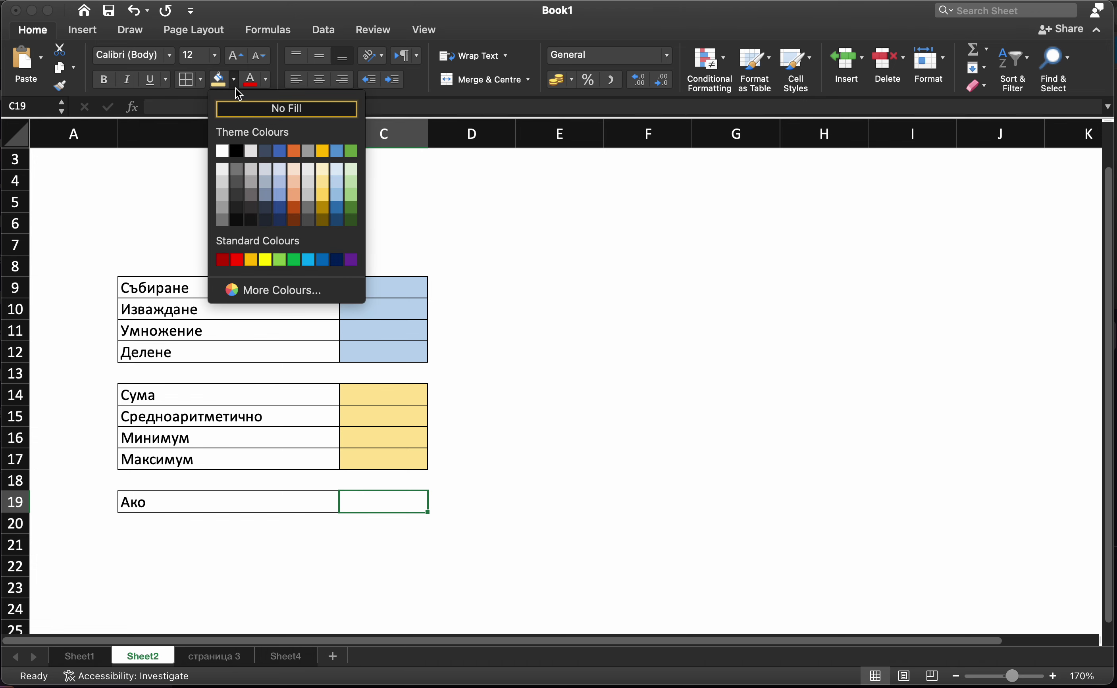
pyautogui.click(299, 219)
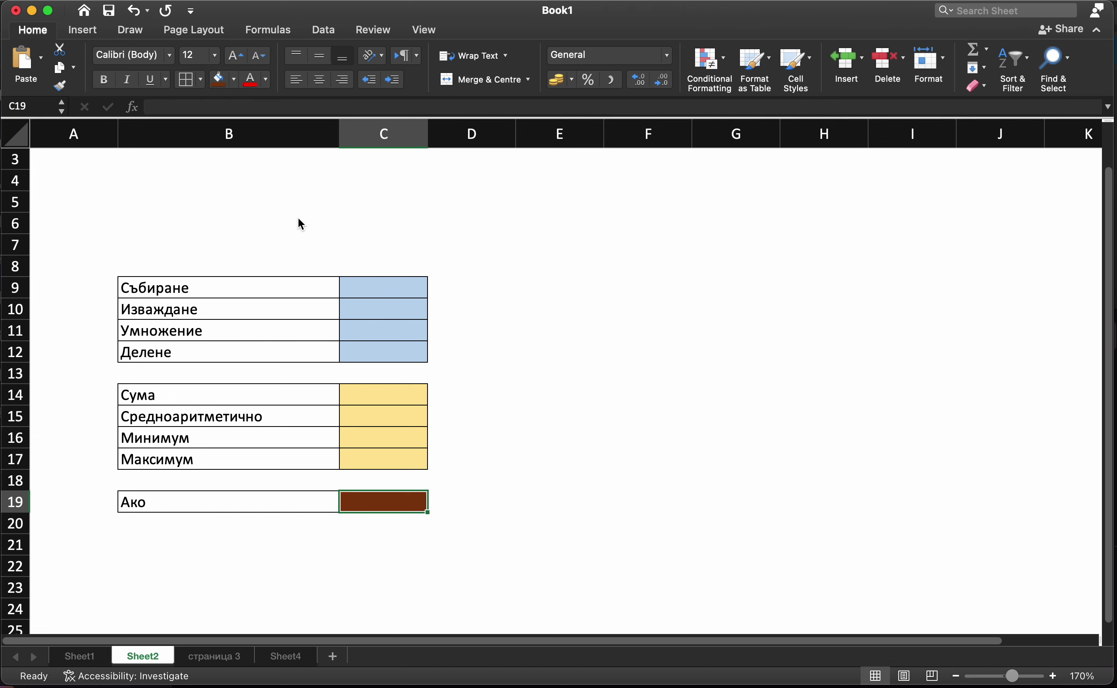
pyautogui.click(569, 328)
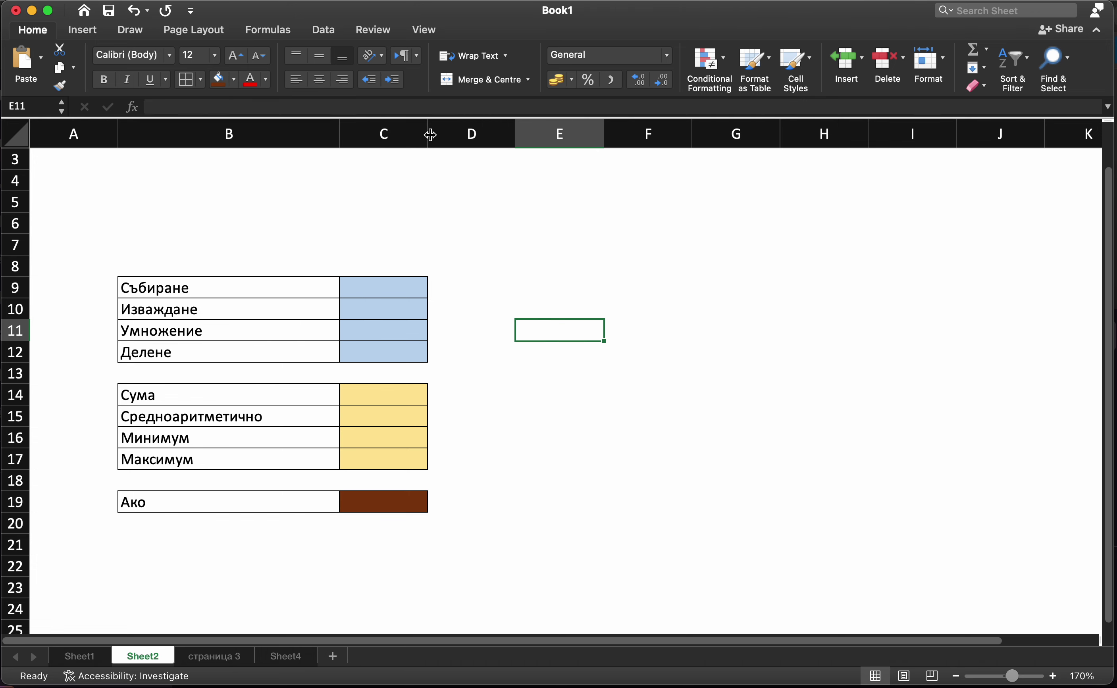
# - Widen column B for the labels and column C for the values
pyautogui.moveTo(340, 133)
pyautogui.mouseDown()
pyautogui.moveTo(281, 133)
pyautogui.moveTo(447, 134)
pyautogui.mouseUp()
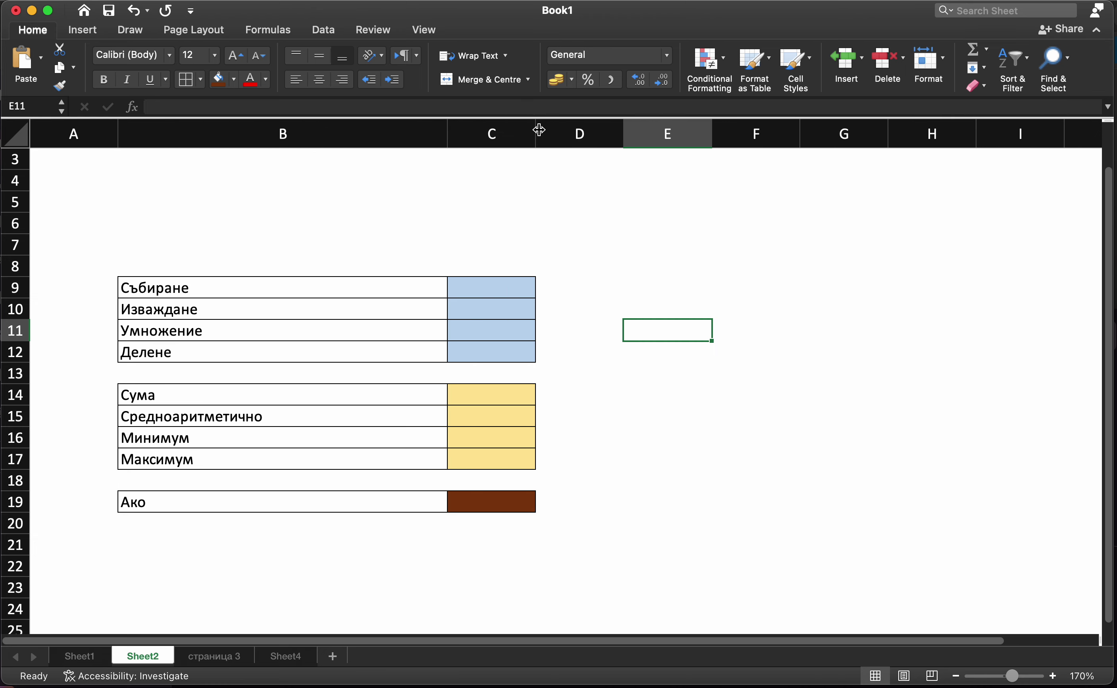
pyautogui.moveTo(539, 130); pyautogui.dragTo(720, 130)
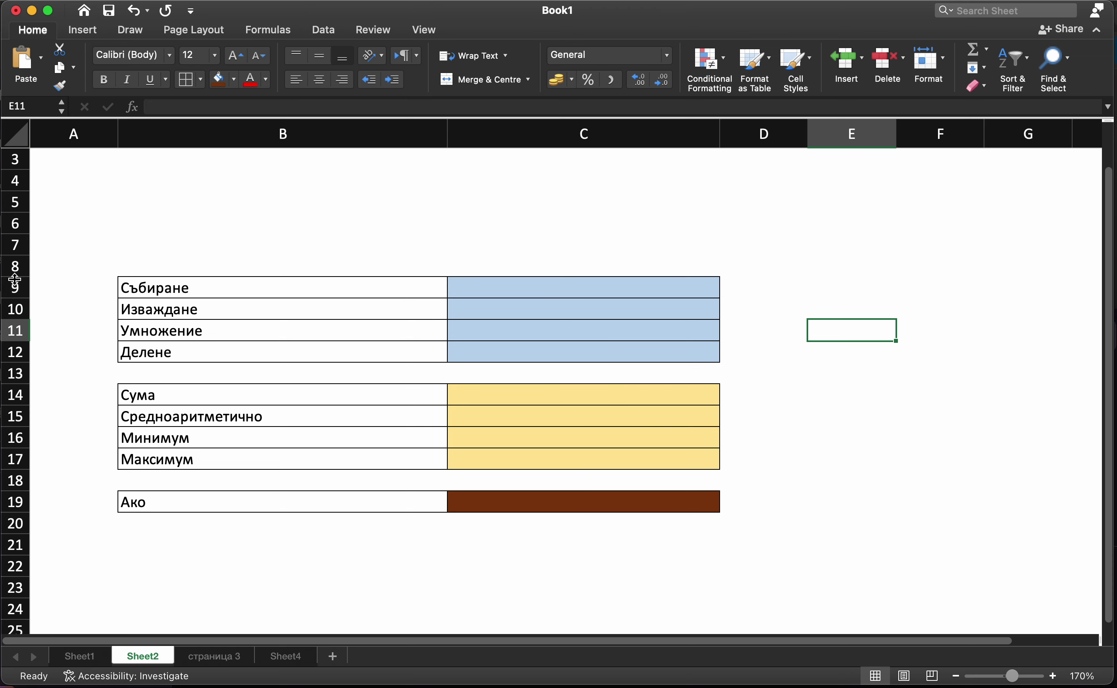
pyautogui.moveTo(15, 279); pyautogui.dragTo(23, 348)
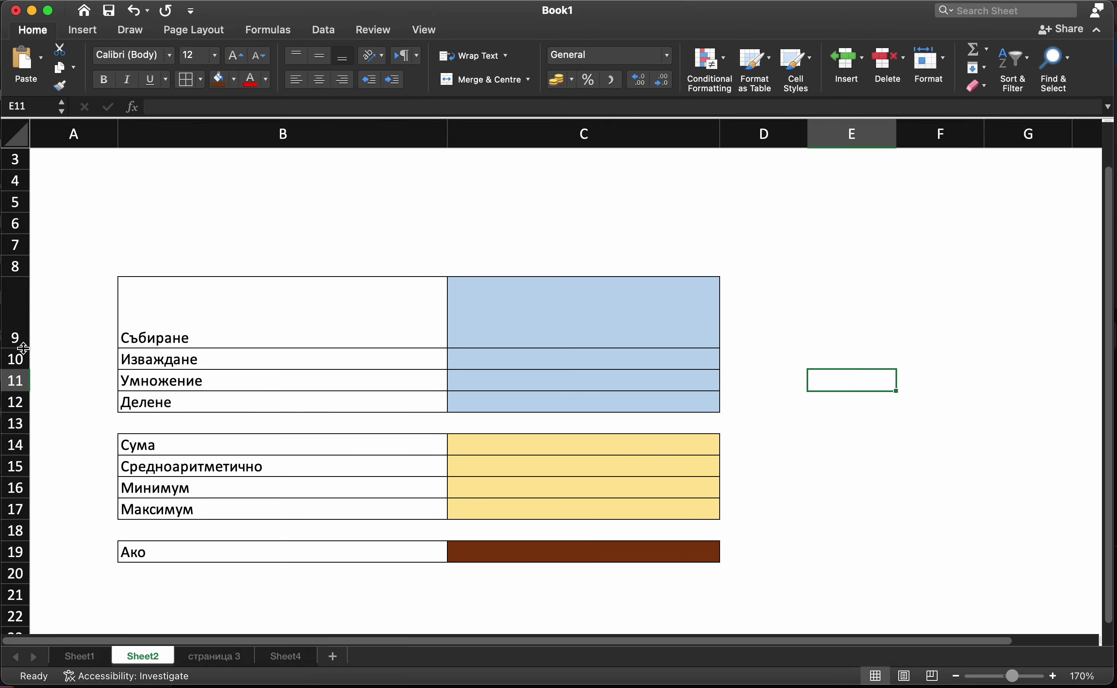
pyautogui.doubleClick(23, 348)
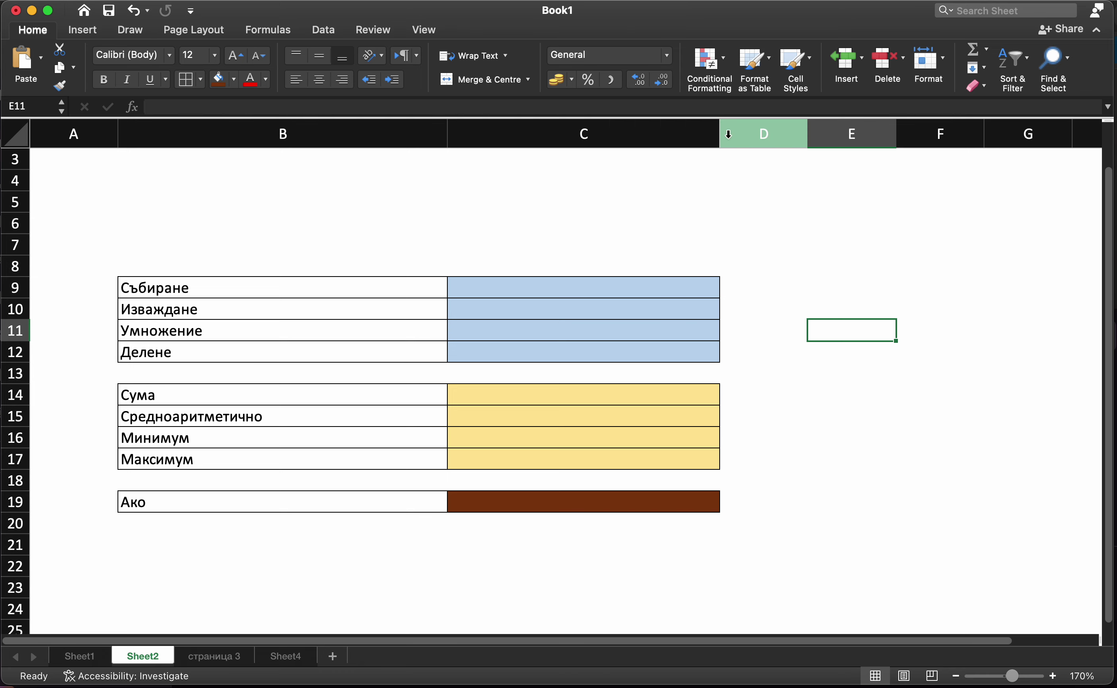
pyautogui.moveTo(719, 134)
pyautogui.mouseDown()
pyautogui.moveTo(776, 134)
pyautogui.moveTo(661, 134)
pyautogui.moveTo(736, 140)
pyautogui.moveTo(713, 137)
pyautogui.mouseUp()
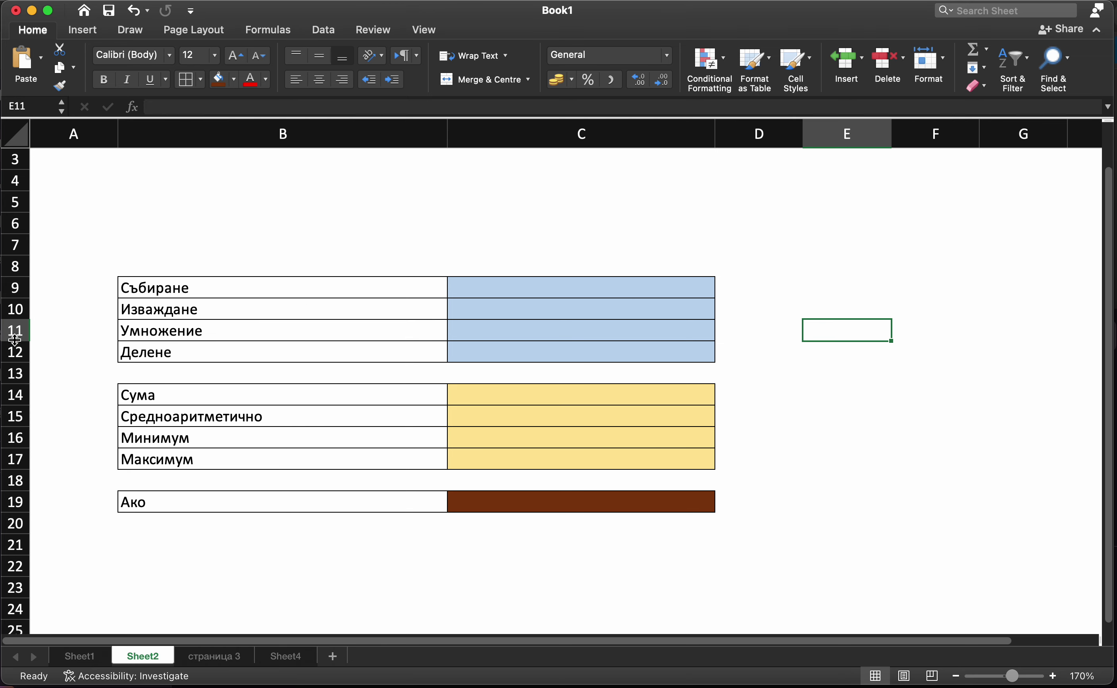
# - Return rows 9–12 to normal height, then make the Изваждане row 10 much taller
pyautogui.moveTo(14, 341); pyautogui.dragTo(15, 408)
pyautogui.click(15, 395)
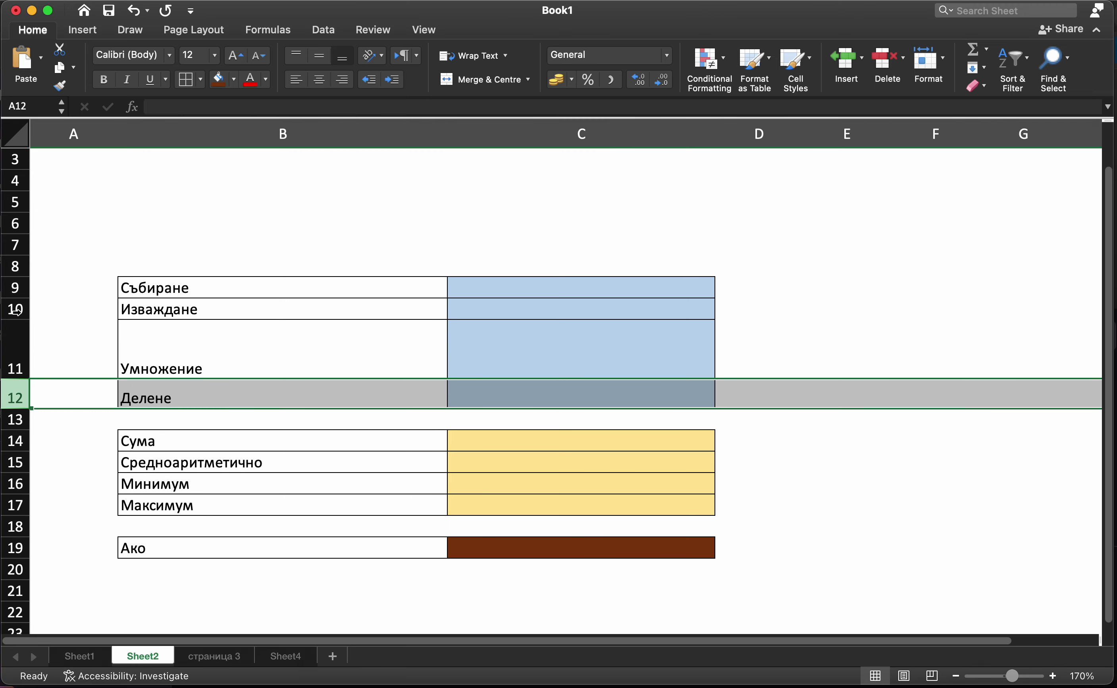
pyautogui.moveTo(15, 298); pyautogui.dragTo(10, 426)
pyautogui.click(96, 322)
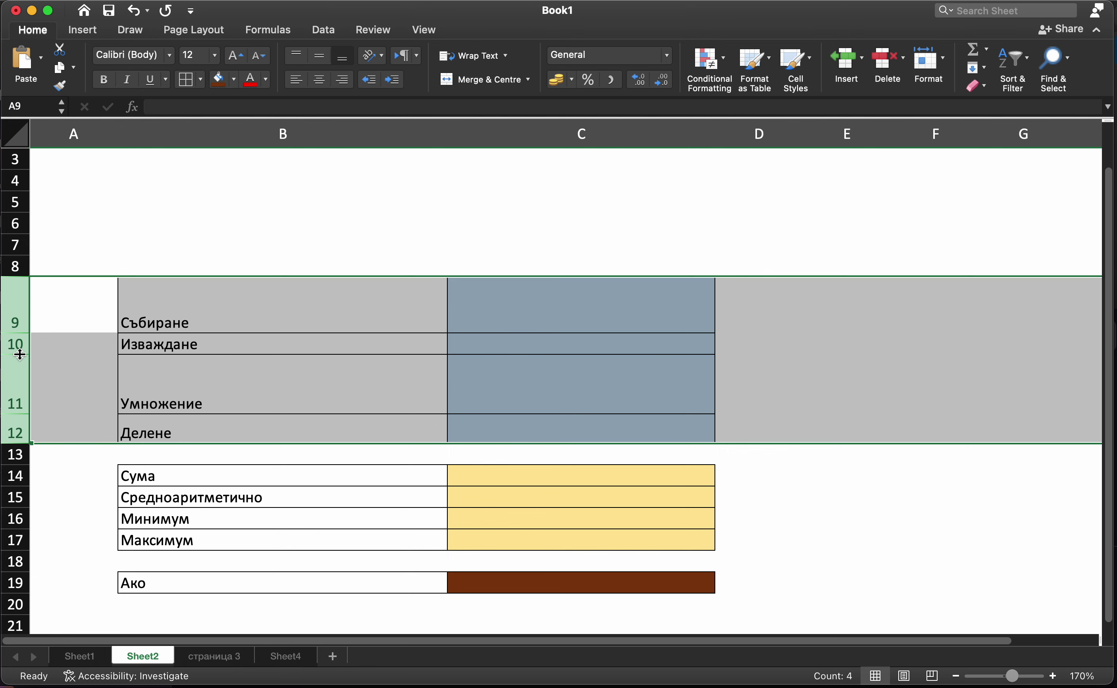
pyautogui.moveTo(19, 354); pyautogui.dragTo(19, 355)
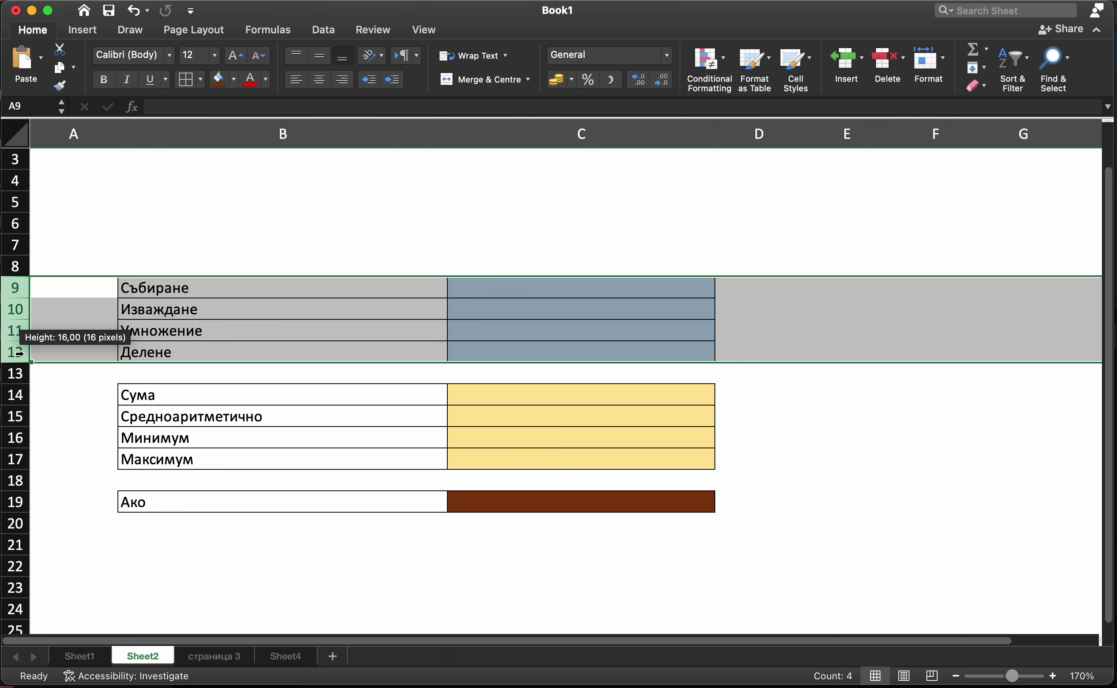
pyautogui.click(308, 310)
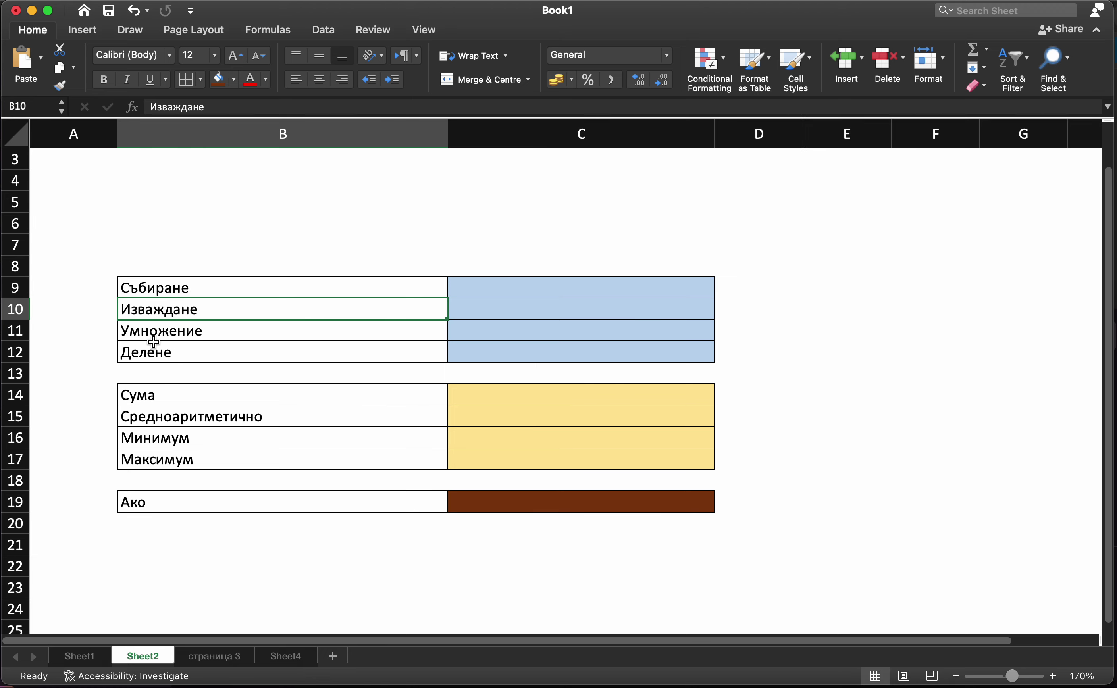
pyautogui.moveTo(20, 323); pyautogui.dragTo(30, 384)
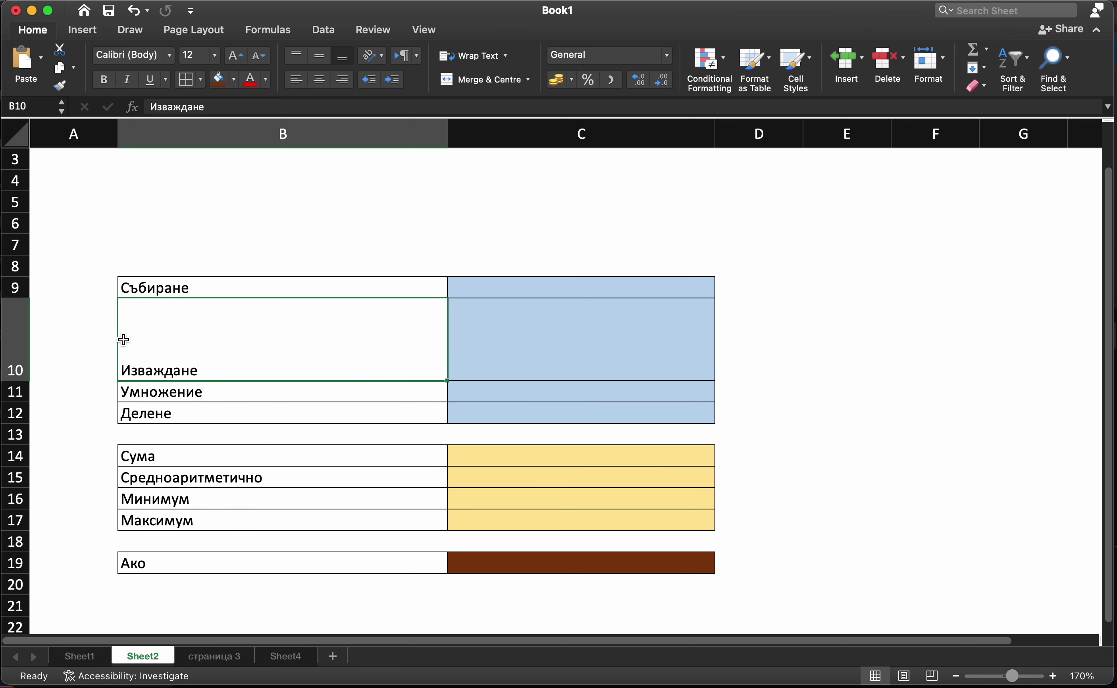
# - Select row 10 and try vertical centring with centre and right horizontal alignment
pyautogui.click(21, 333)
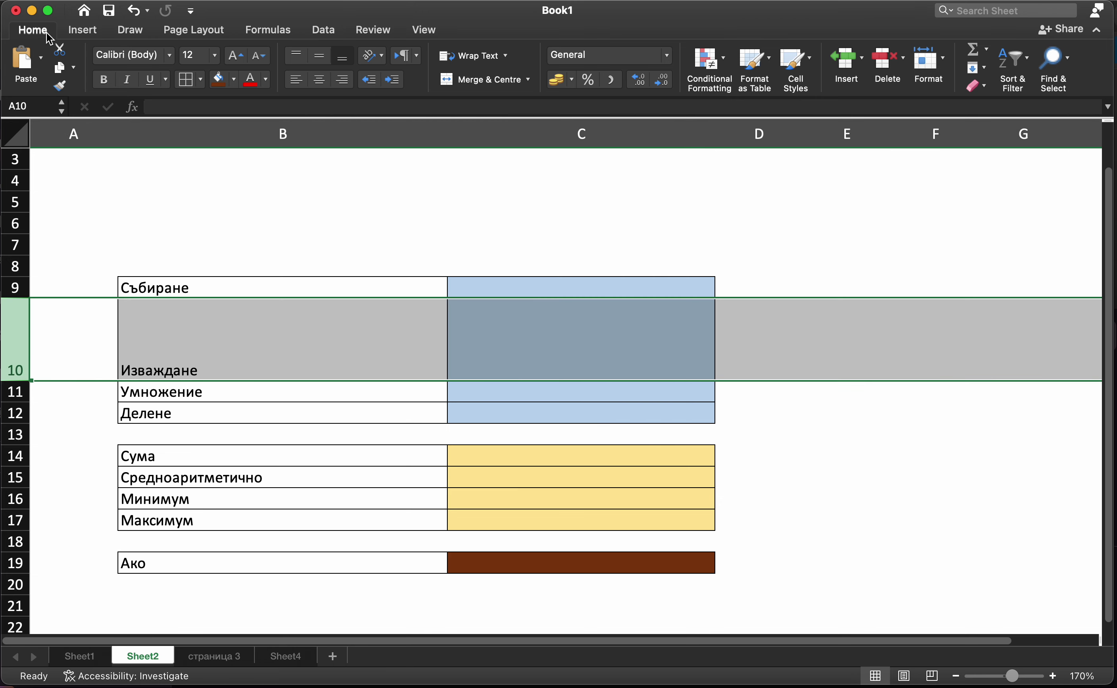
pyautogui.click(321, 60)
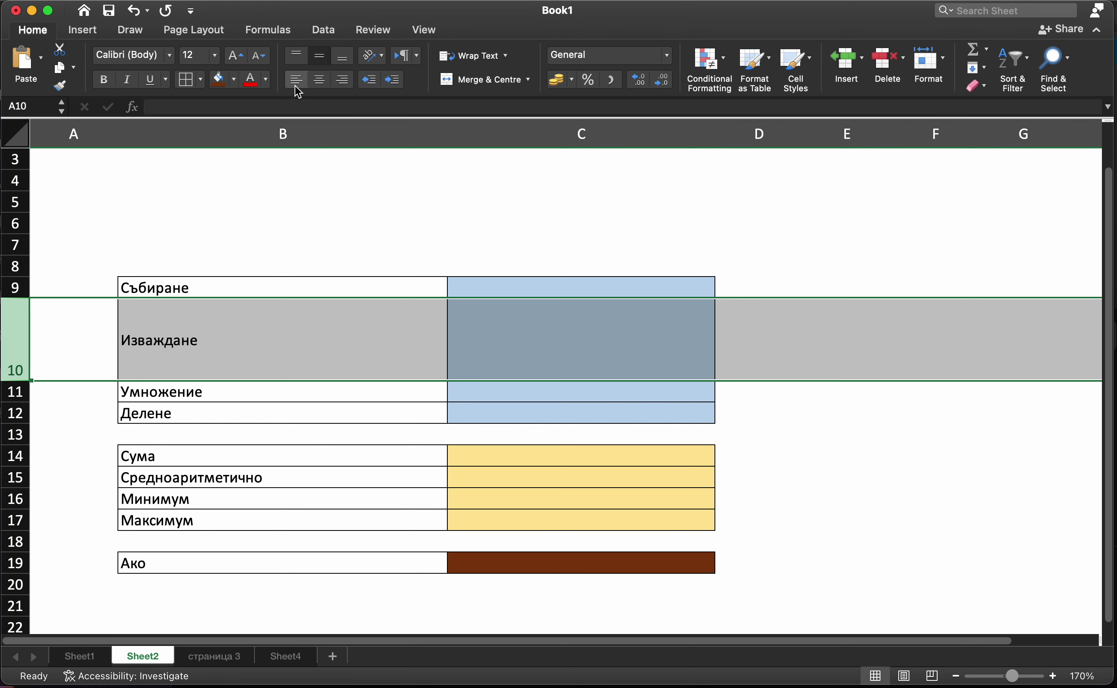
pyautogui.click(323, 83)
pyautogui.click(315, 82)
pyautogui.click(316, 83)
pyautogui.click(340, 81)
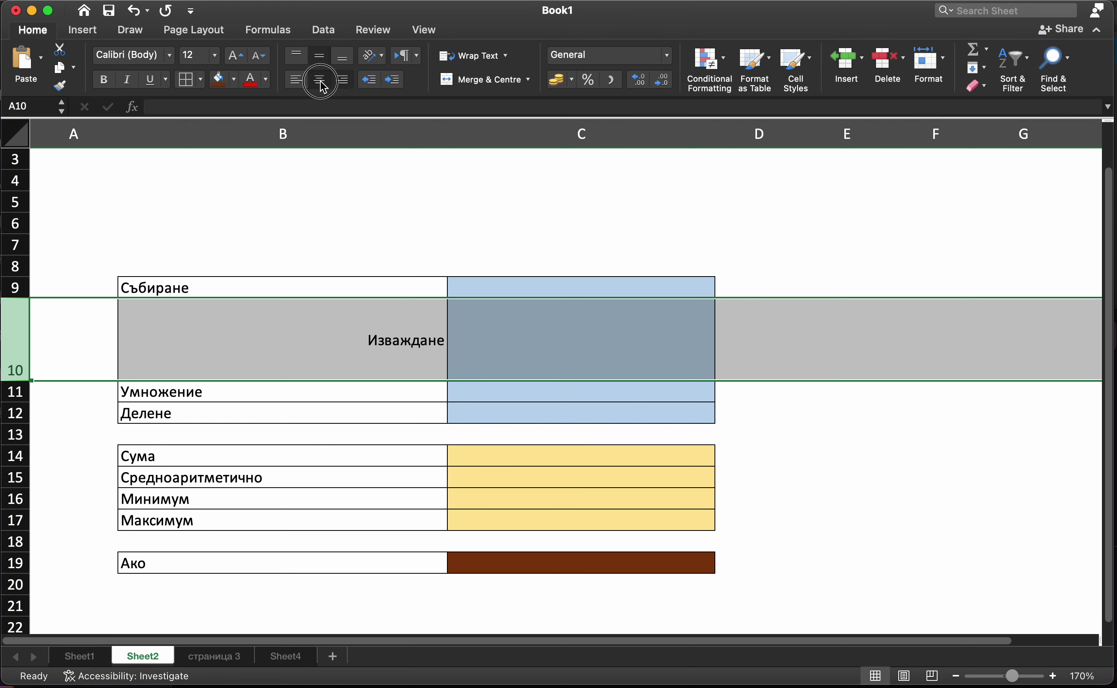
pyautogui.click(320, 81)
pyautogui.click(342, 81)
# - Settle the Изваждане row on Middle Align and Align Left
pyautogui.click(342, 56)
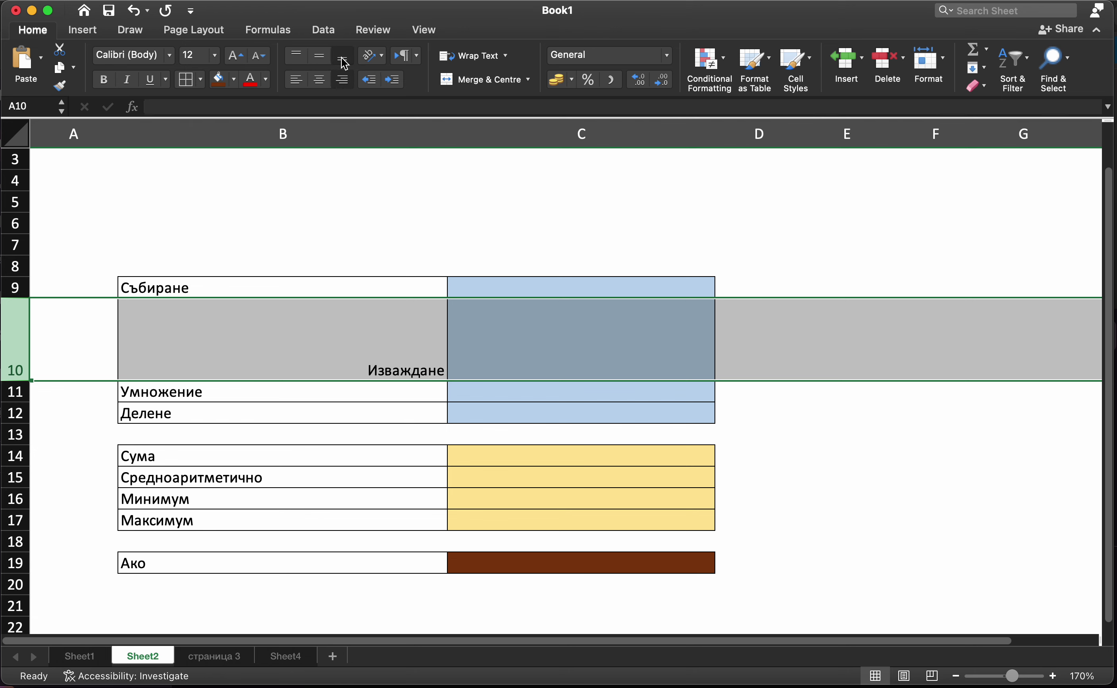
pyautogui.click(297, 78)
pyautogui.click(297, 56)
pyautogui.click(320, 55)
pyautogui.click(320, 79)
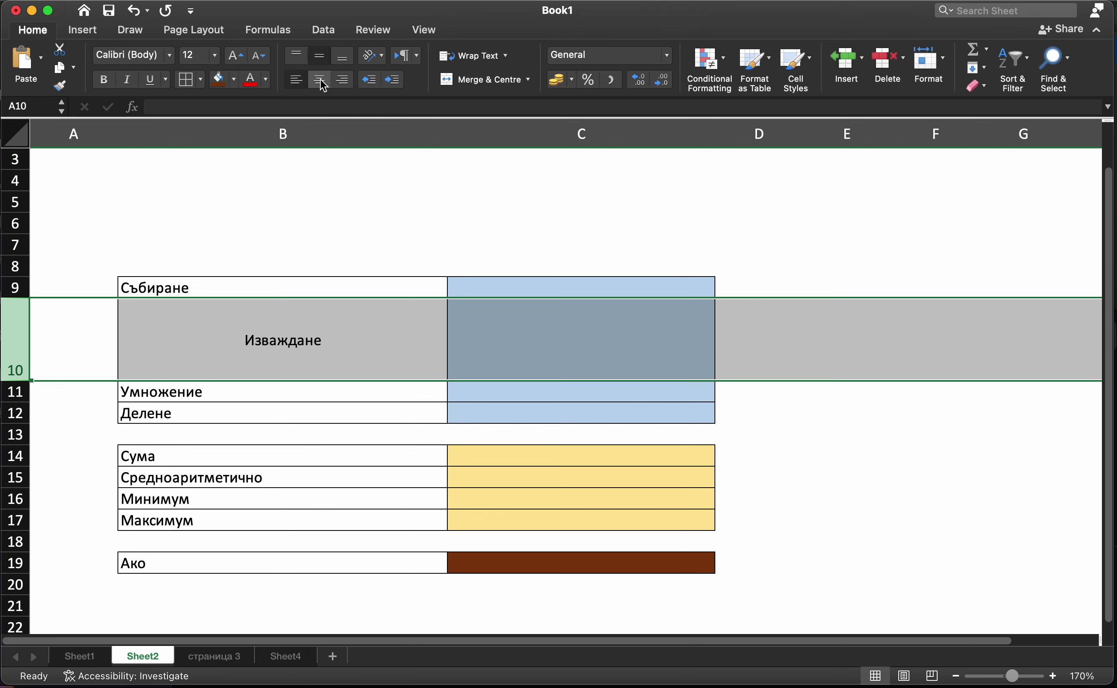
pyautogui.click(302, 56)
pyautogui.click(319, 79)
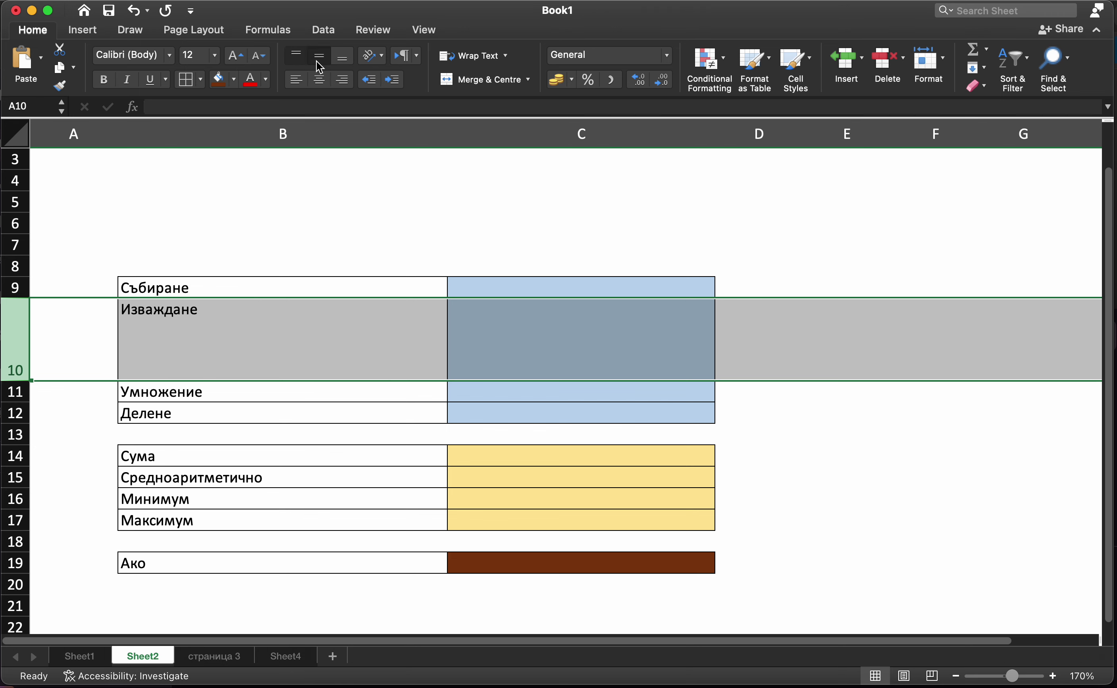
pyautogui.click(319, 55)
pyautogui.click(320, 80)
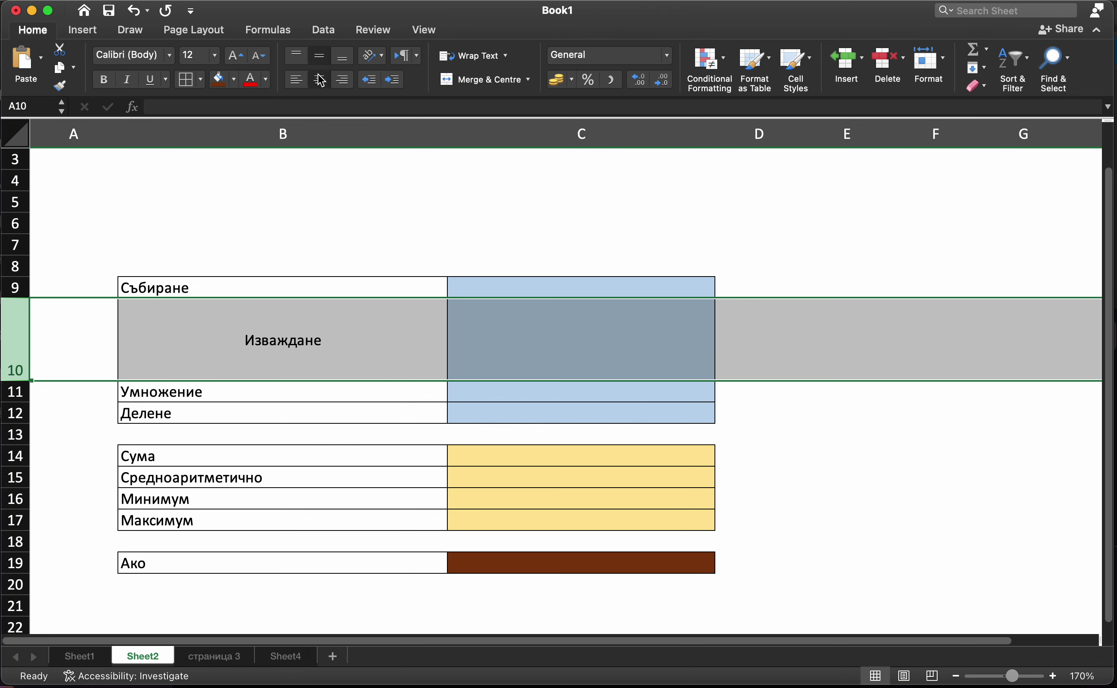
pyautogui.click(295, 80)
pyautogui.click(74, 288)
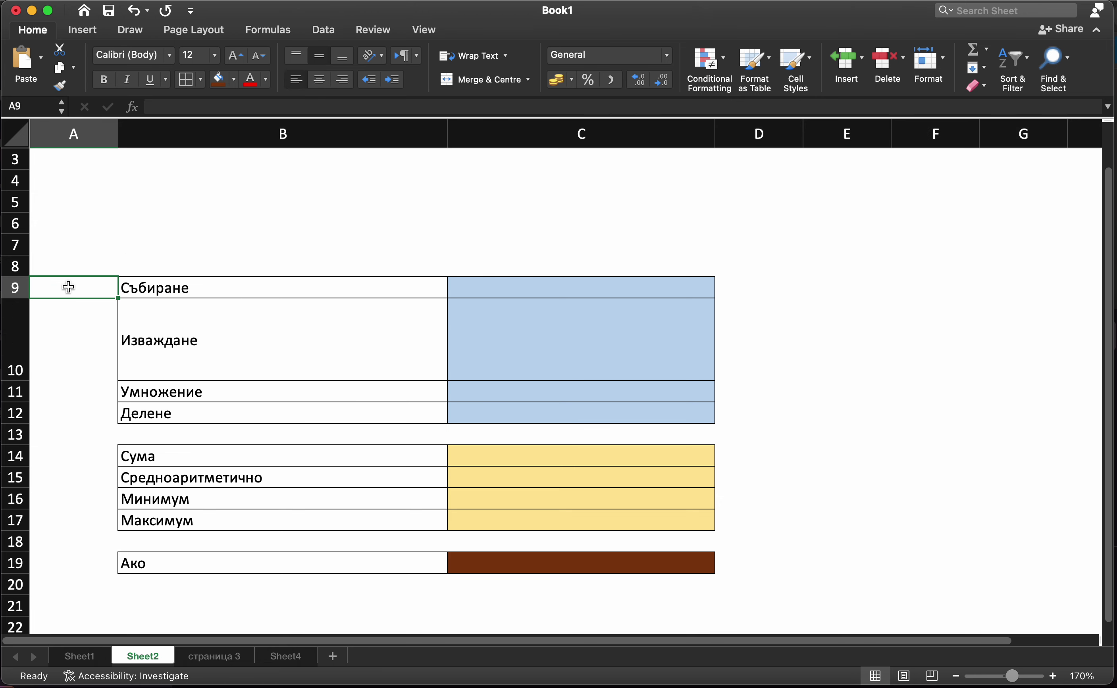
# - Auto-fit row 10 back to normal height and resize column B so Средноаритметично fits
pyautogui.doubleClick(18, 383)
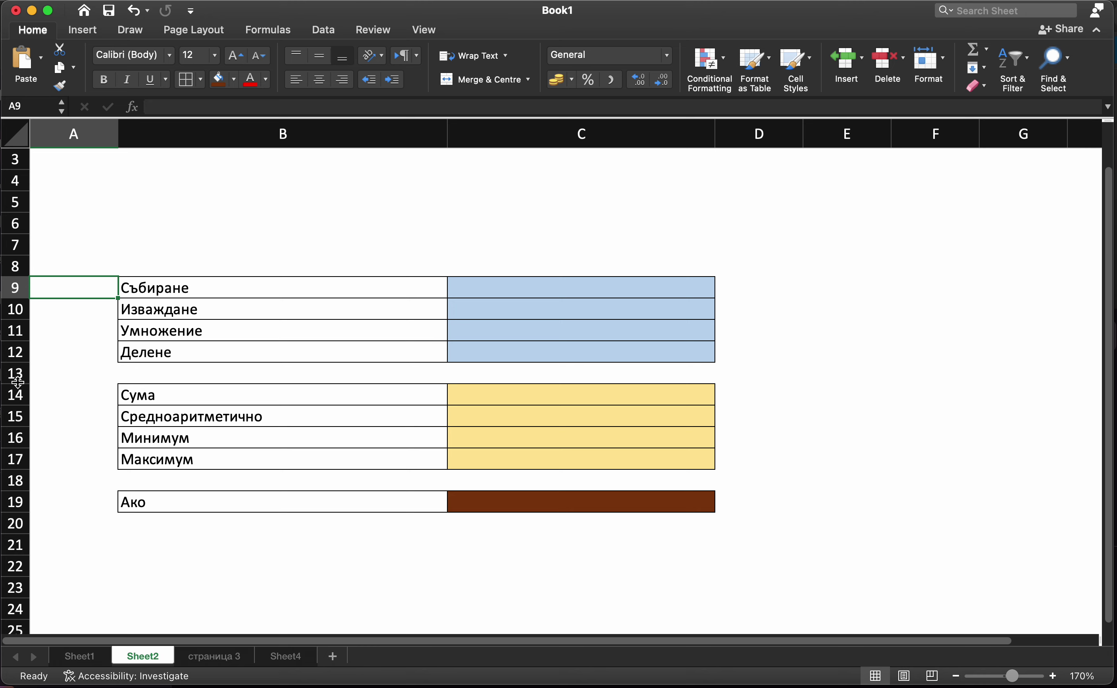
pyautogui.click(810, 350)
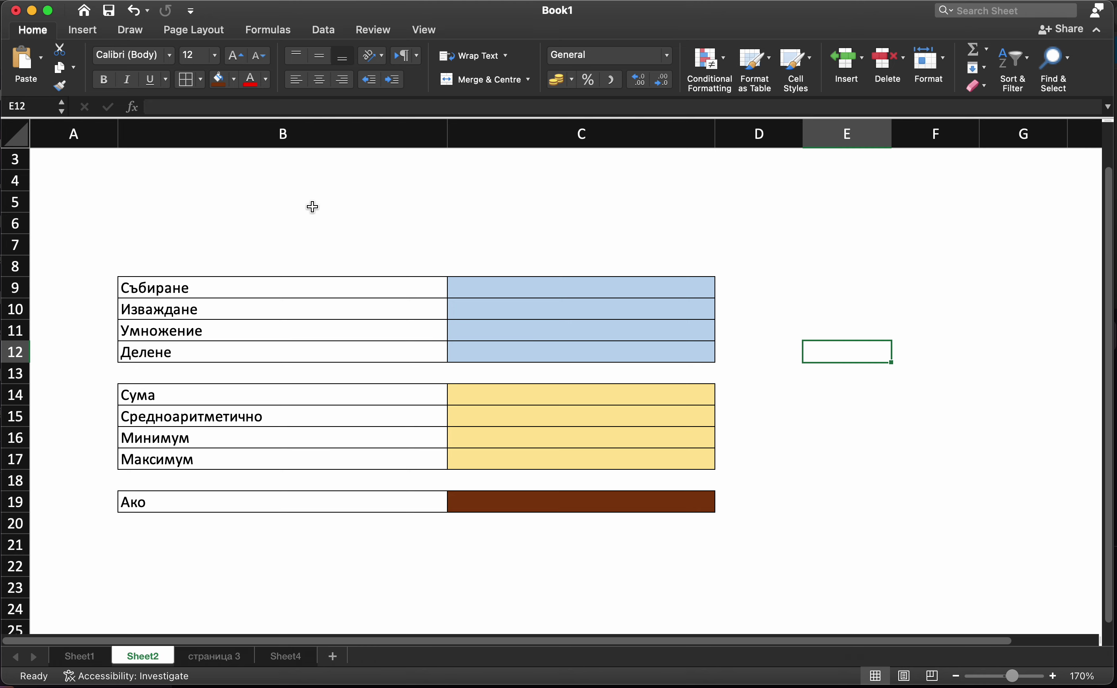
pyautogui.moveTo(446, 150); pyautogui.dragTo(204, 152)
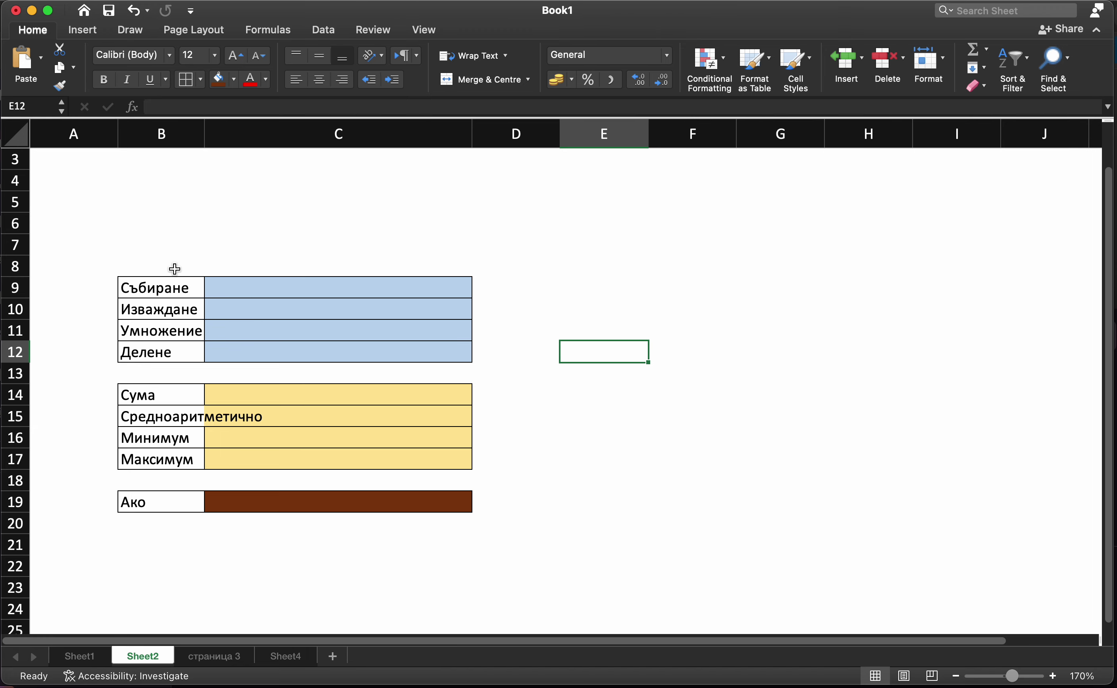
pyautogui.click(169, 136)
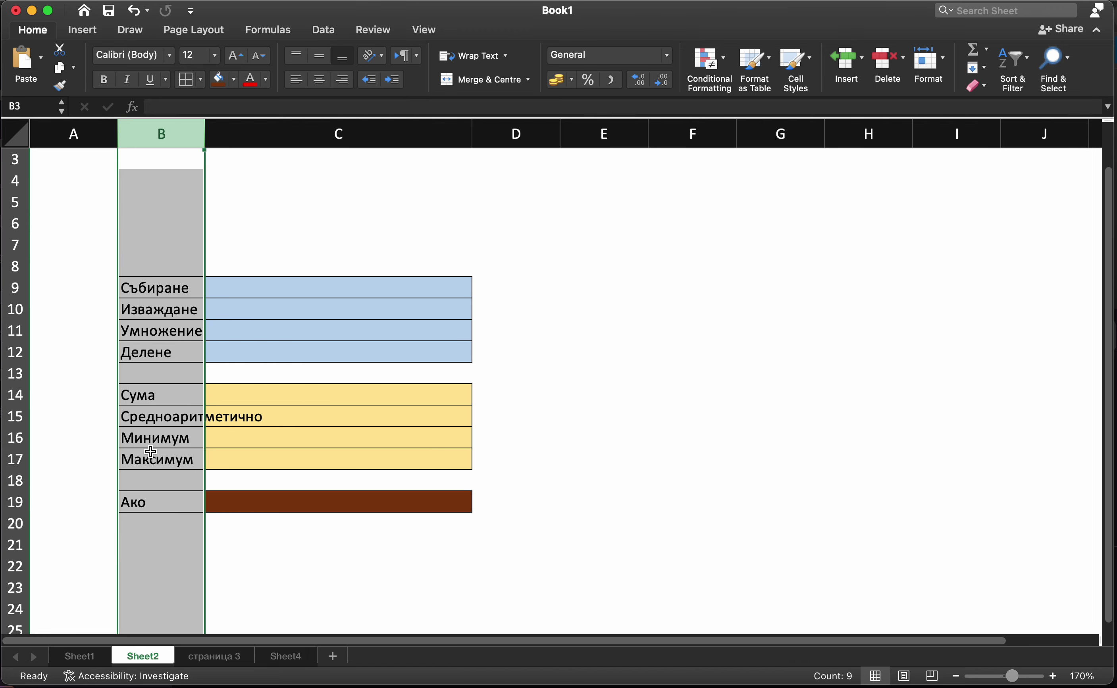
pyautogui.click(165, 419)
pyautogui.click(162, 143)
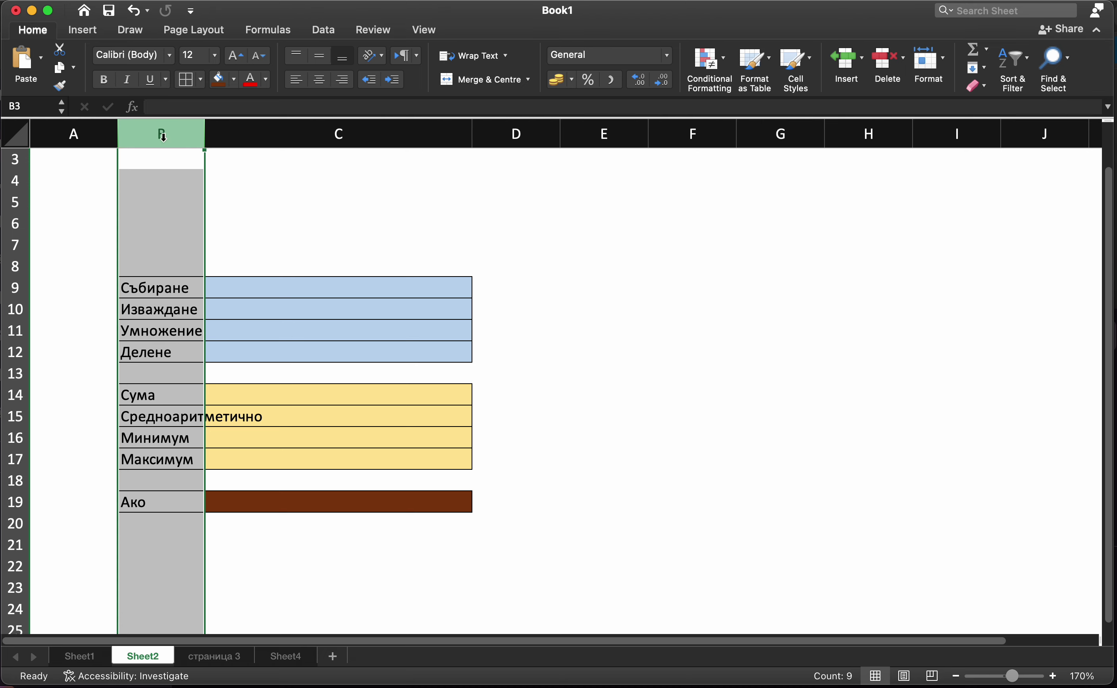
pyautogui.moveTo(207, 133); pyautogui.dragTo(271, 133)
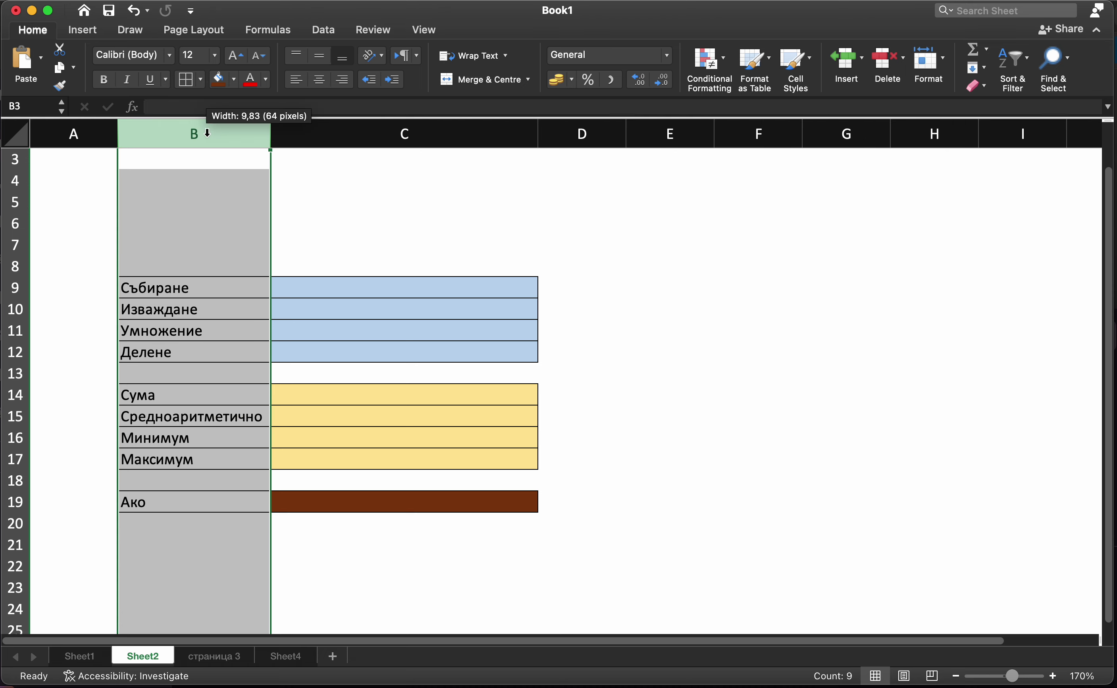
pyautogui.click(316, 196)
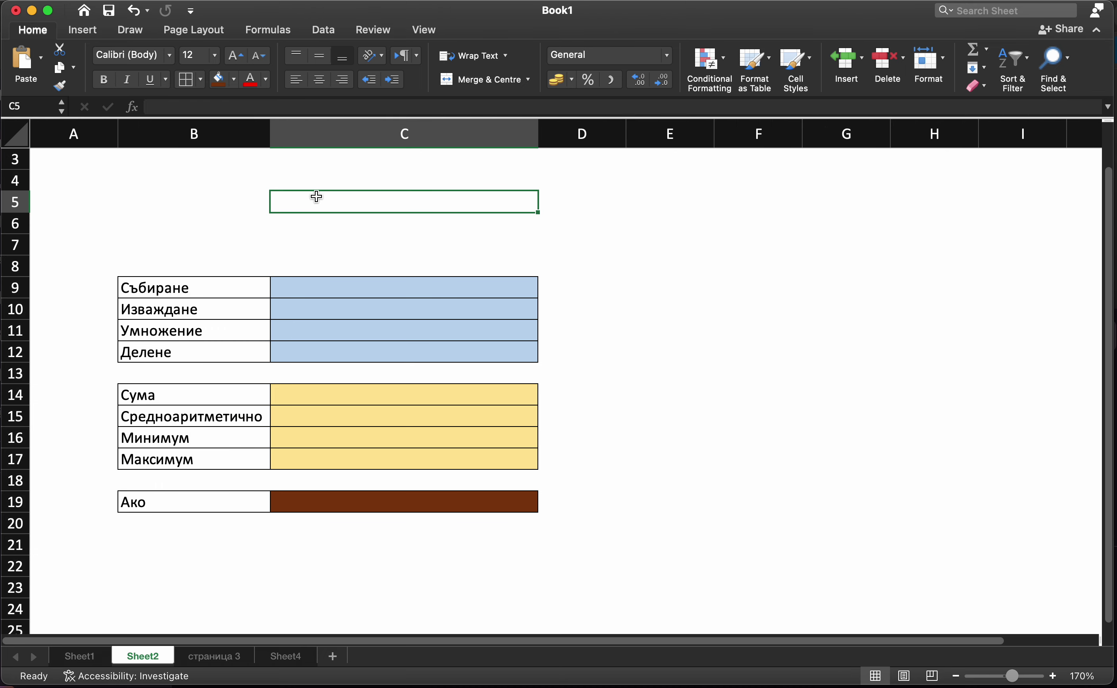
pyautogui.click(219, 413)
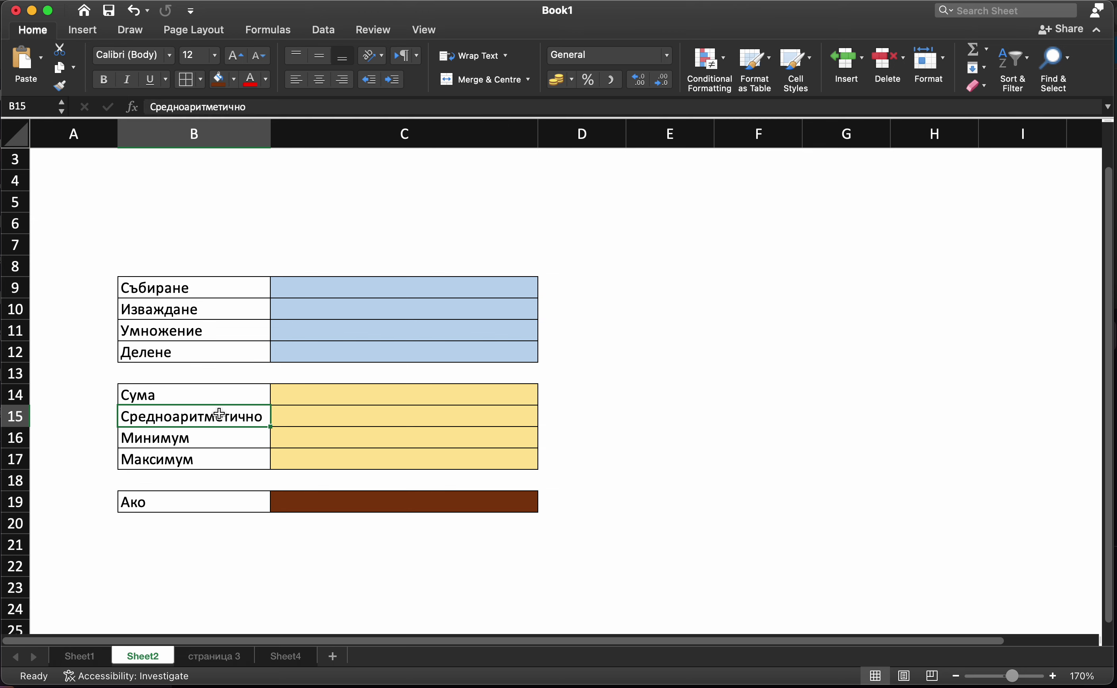
# - Zoom the sheet in to 230% on the tables
pyautogui.click(334, 289)
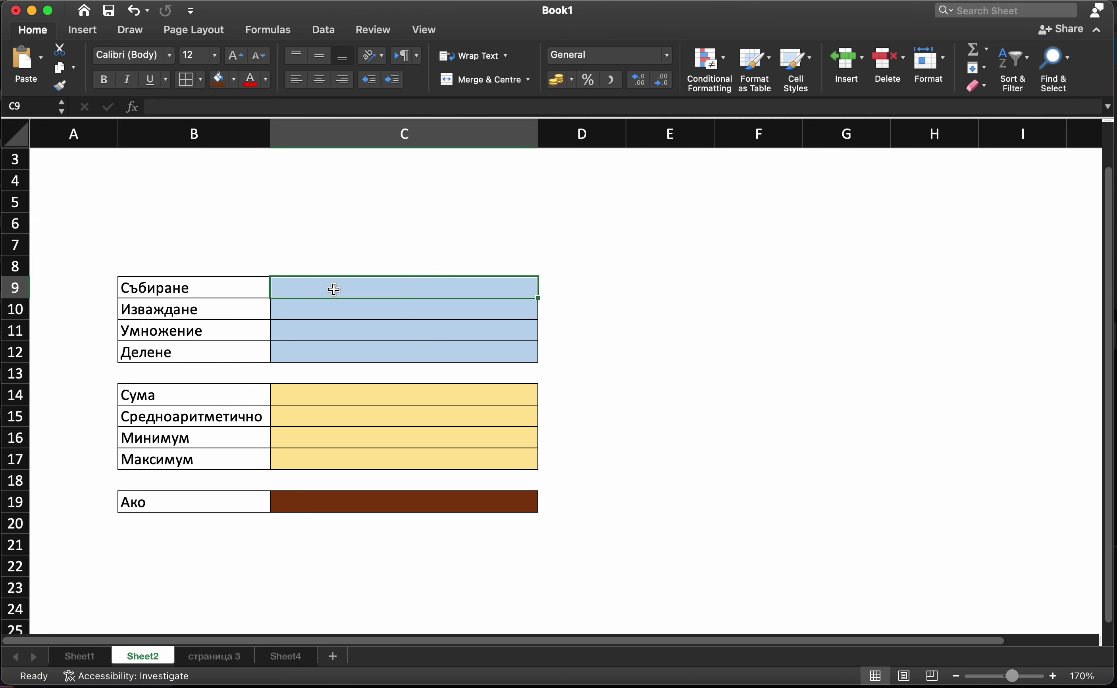
pyautogui.click(1053, 676)
pyautogui.click(1052, 676)
pyautogui.click(1053, 677)
pyautogui.click(1052, 676)
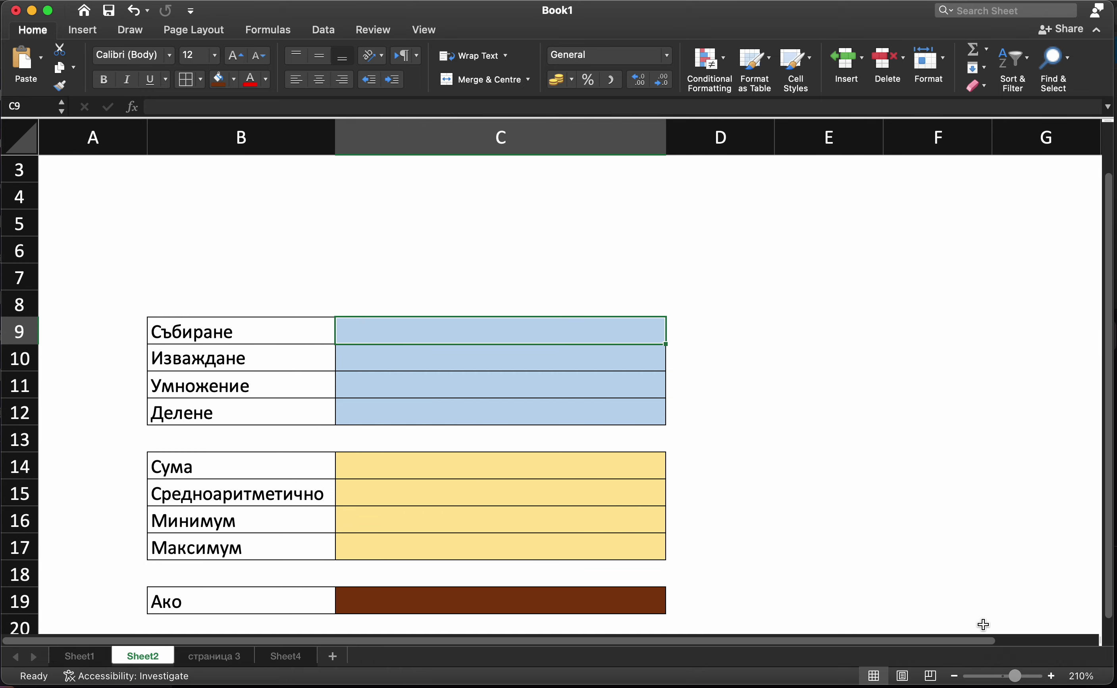
pyautogui.scroll(-2, 973, 519)
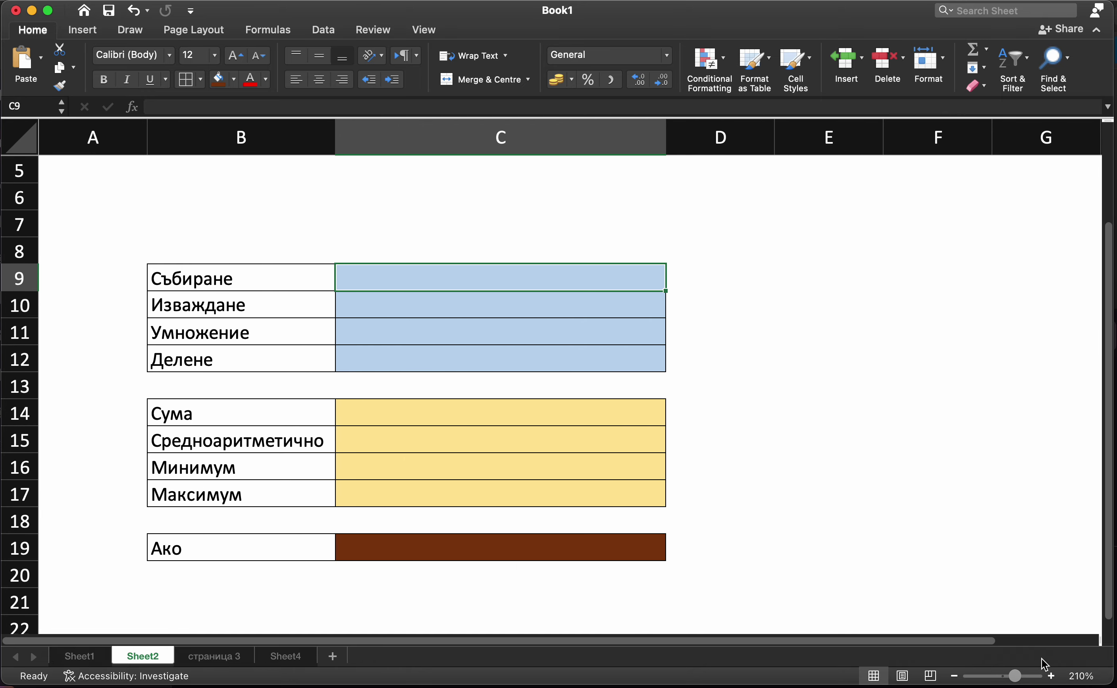
pyautogui.click(1051, 676)
pyautogui.click(1051, 676)
pyautogui.scroll(-2, 848, 391)
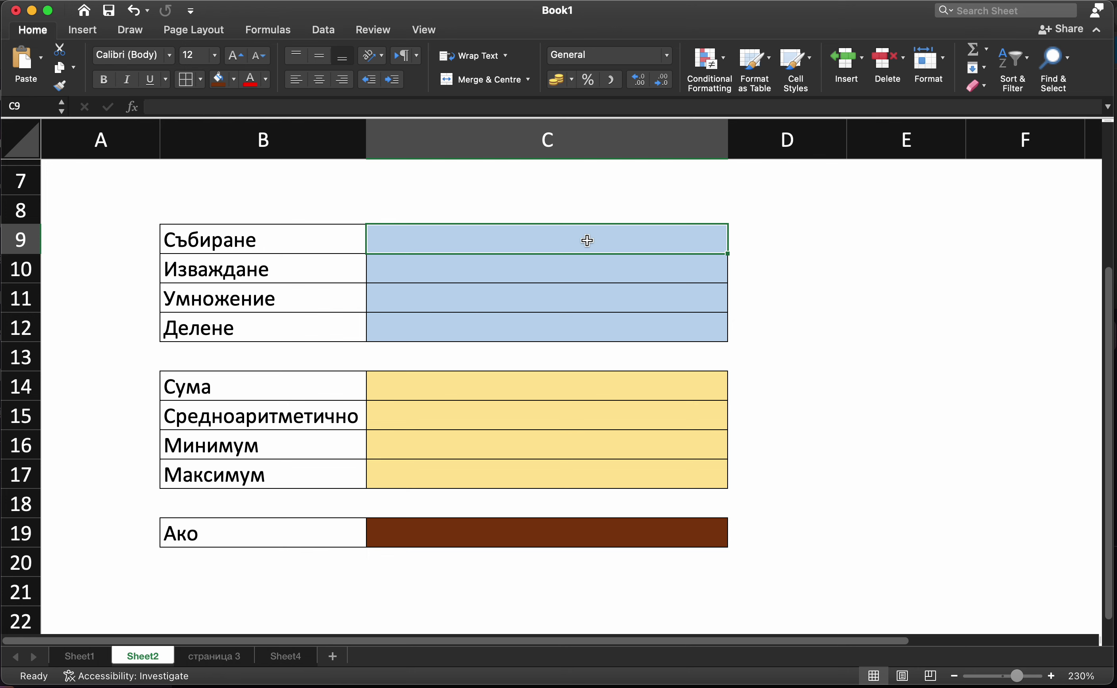
# - Cancel a stray entry in C9 and briefly open C15 for editing
pyautogui.click(576, 268)
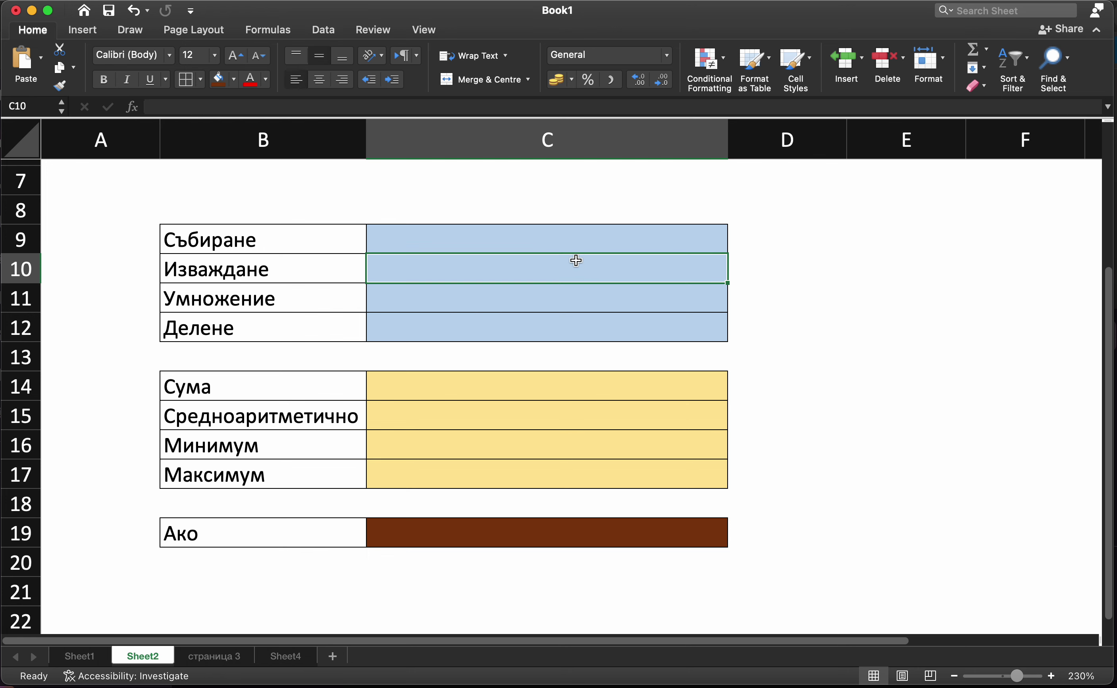
pyautogui.click(579, 238)
pyautogui.write('=асдф')
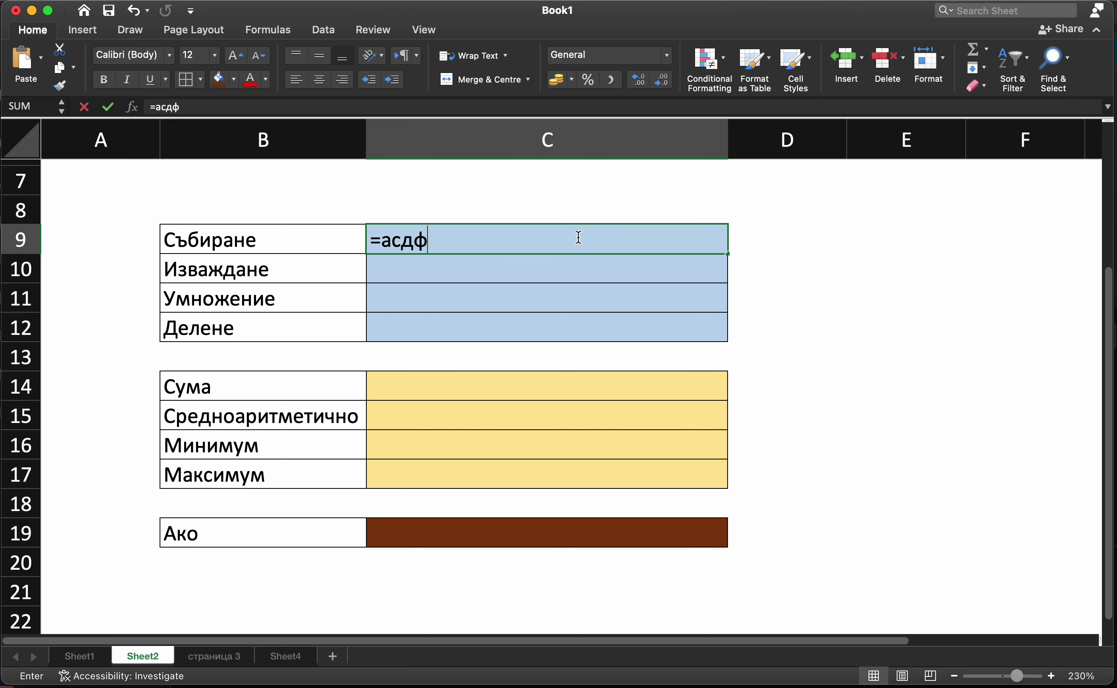
pyautogui.write('дс')
pyautogui.press('BackSpace')
pyautogui.press('BackSpace')
pyautogui.press('BackSpace')
pyautogui.press('BackSpace')
pyautogui.press('Escape')
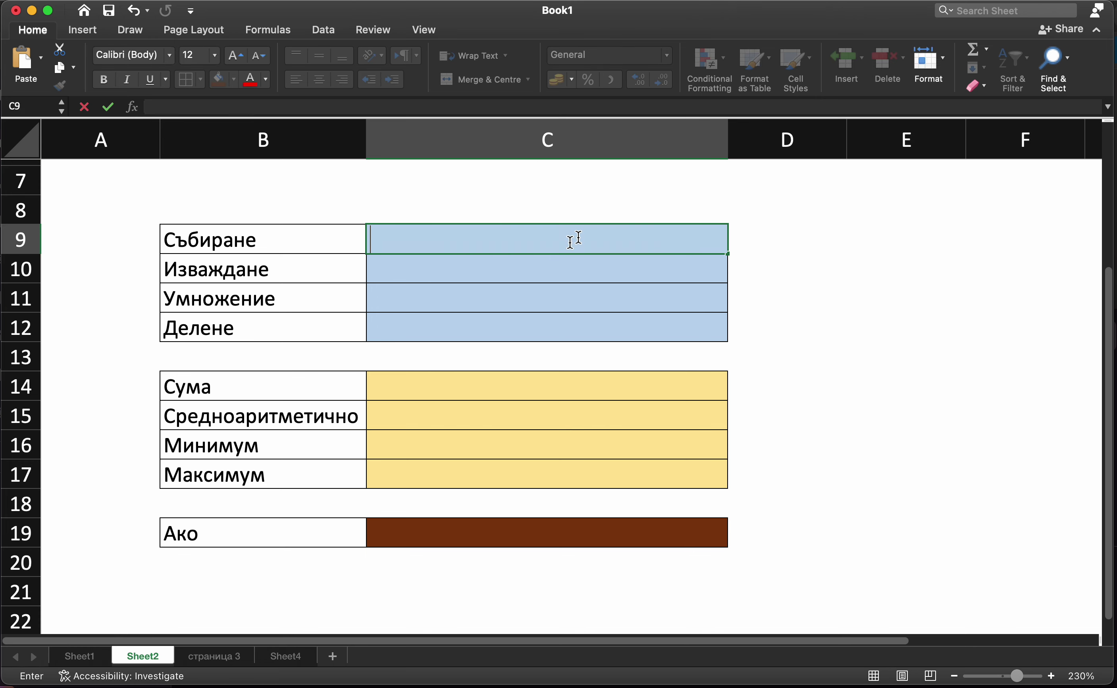
pyautogui.click(508, 406)
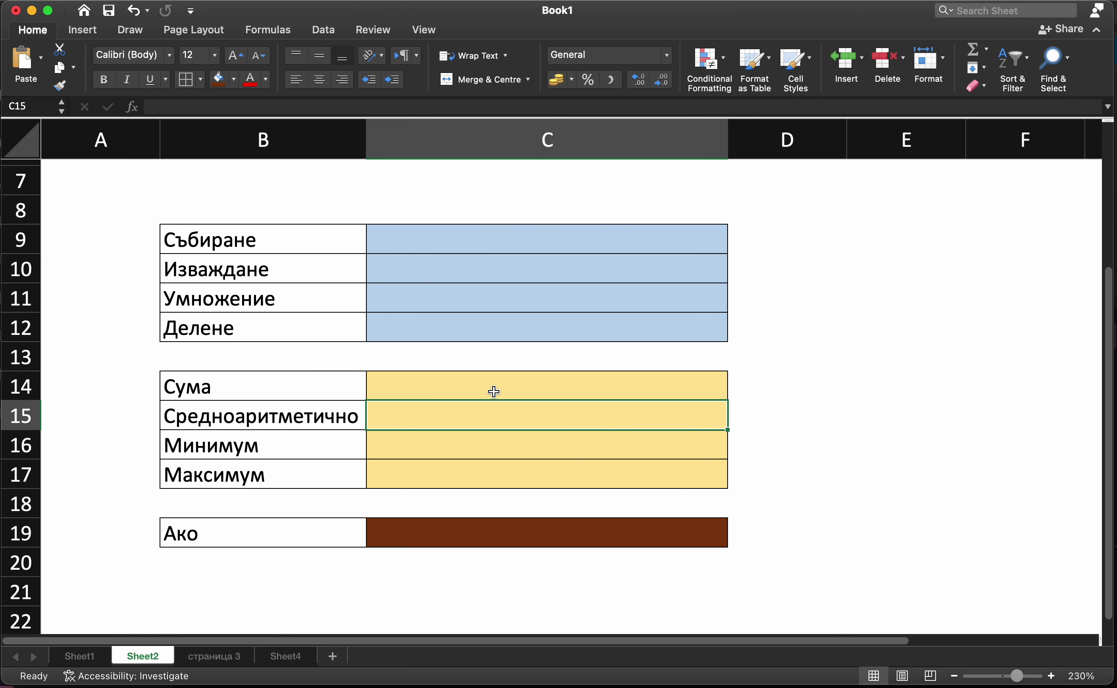
pyautogui.click(330, 110)
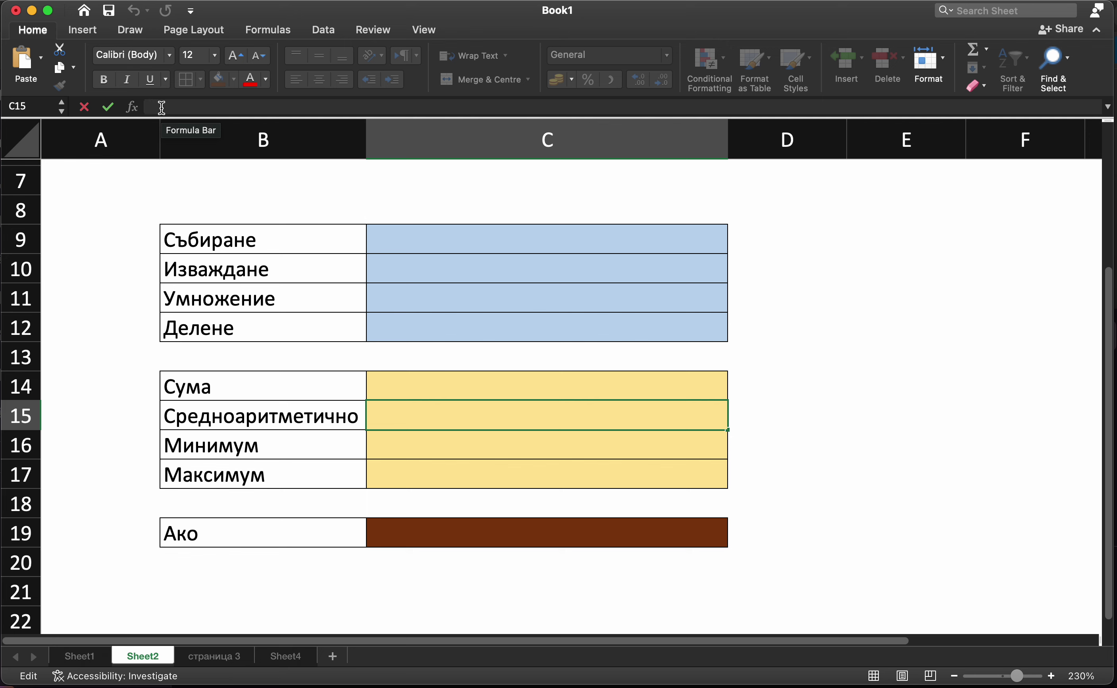
# - Enter the formula =2+5 in C9 so it shows 7
pyautogui.click(399, 237)
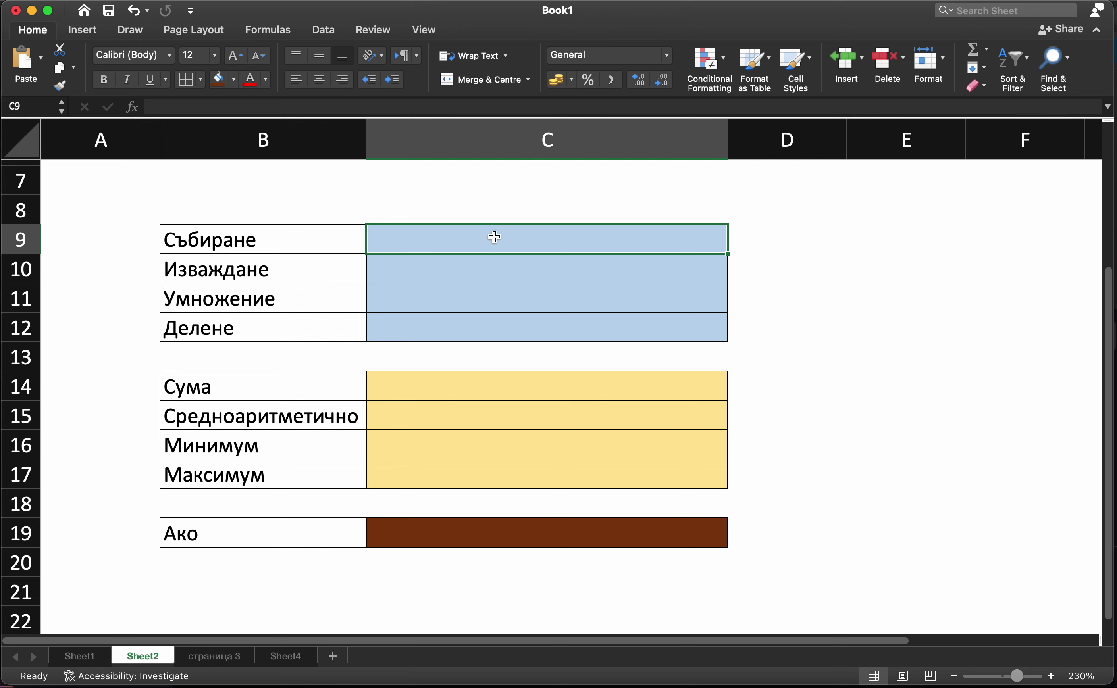
pyautogui.write('==')
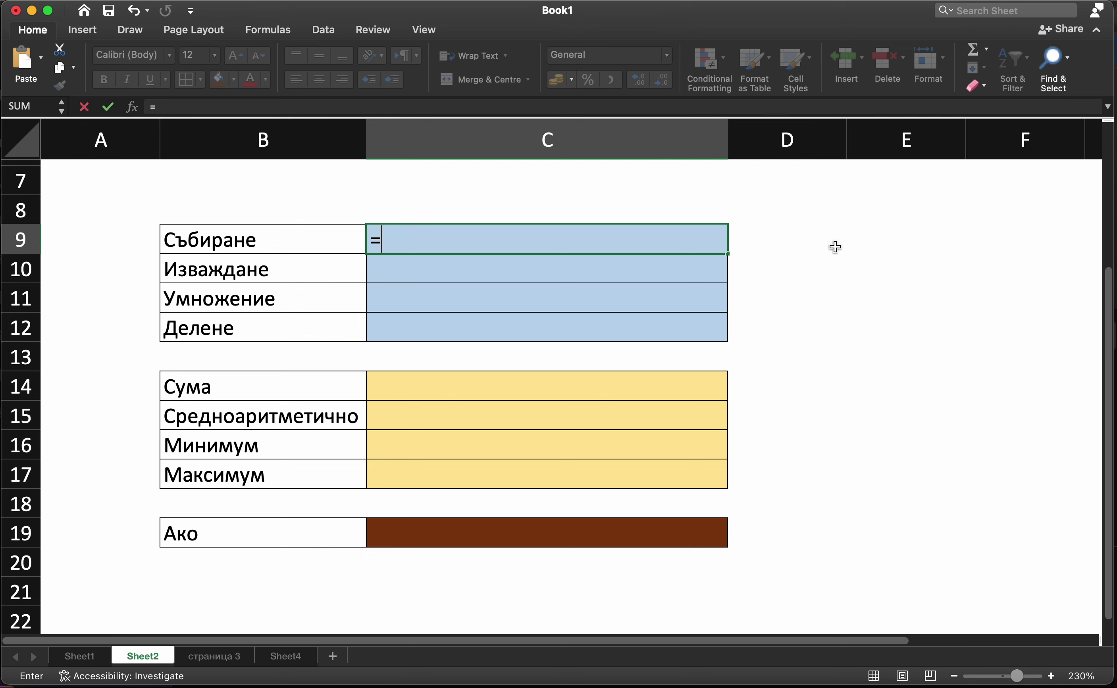
pyautogui.press('Escape')
pyautogui.write('=')
pyautogui.write('2==')
pyautogui.press('BackSpace')
pyautogui.press('BackSpace')
pyautogui.write('+')
pyautogui.write('5')
pyautogui.press('Return')
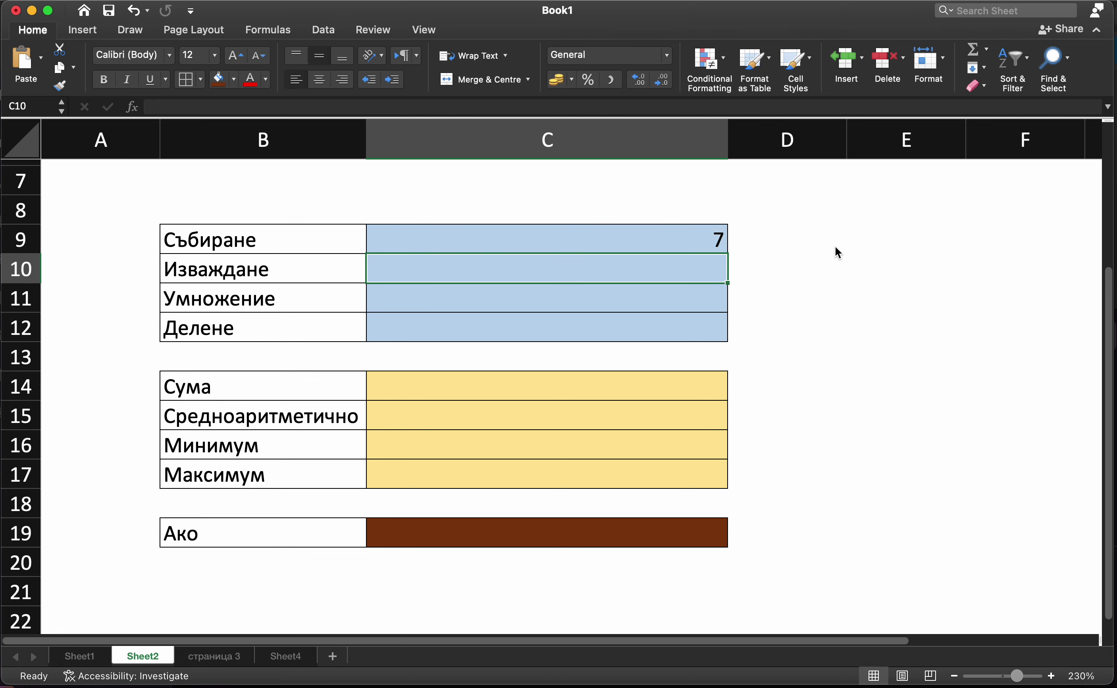
# - Enter 2756 in E9 and 232 in F9, undoing an accidental paste
pyautogui.click(877, 236)
pyautogui.write('2756')
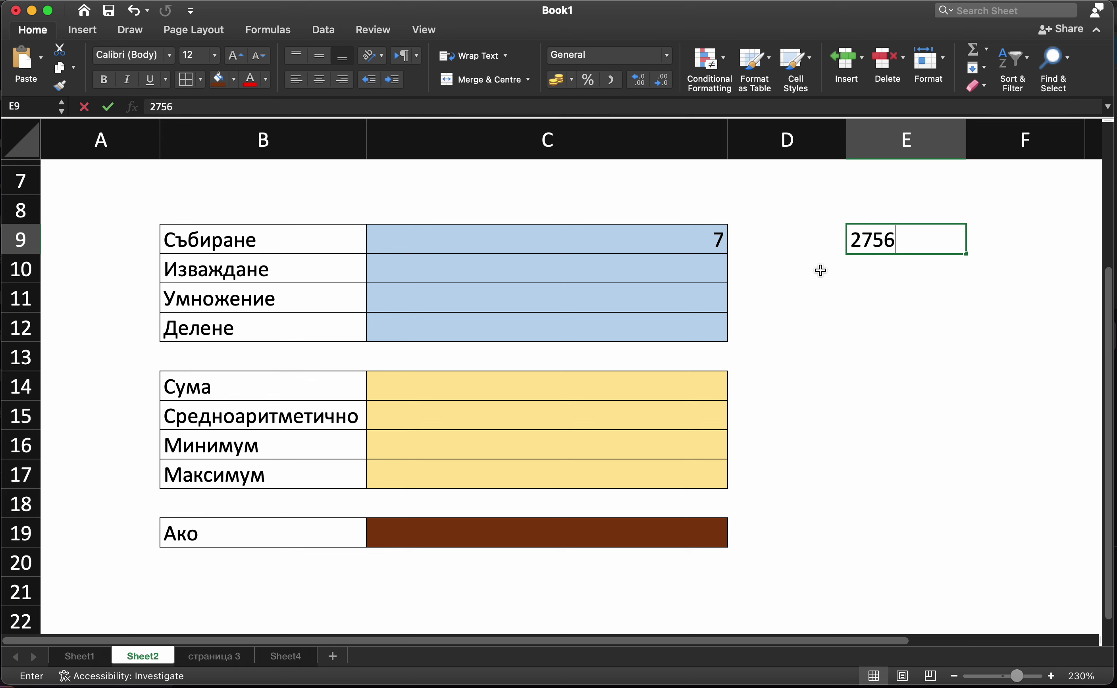
pyautogui.press('Tab')
pyautogui.write('23')
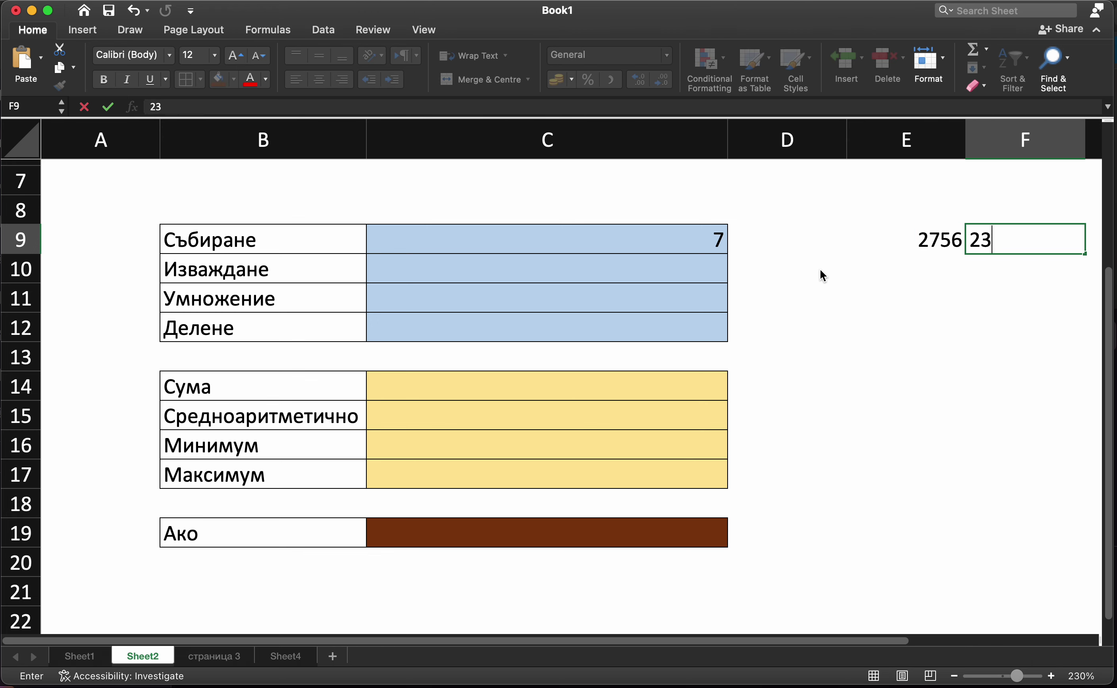
pyautogui.write('2')
pyautogui.press('Left')
pyautogui.hotkey('shift', 'Right')
pyautogui.press('Down')
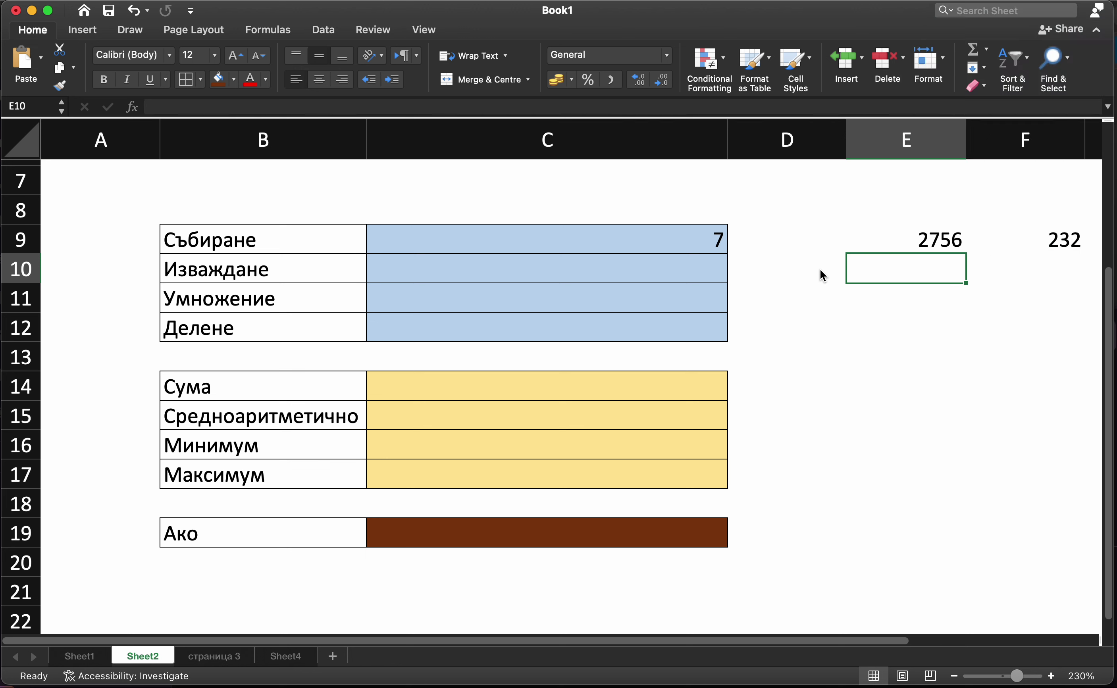
pyautogui.write('Супер. Сега имам нужда от сценарий за второто видео - за основни формули в Excel')
pyautogui.press('Return')
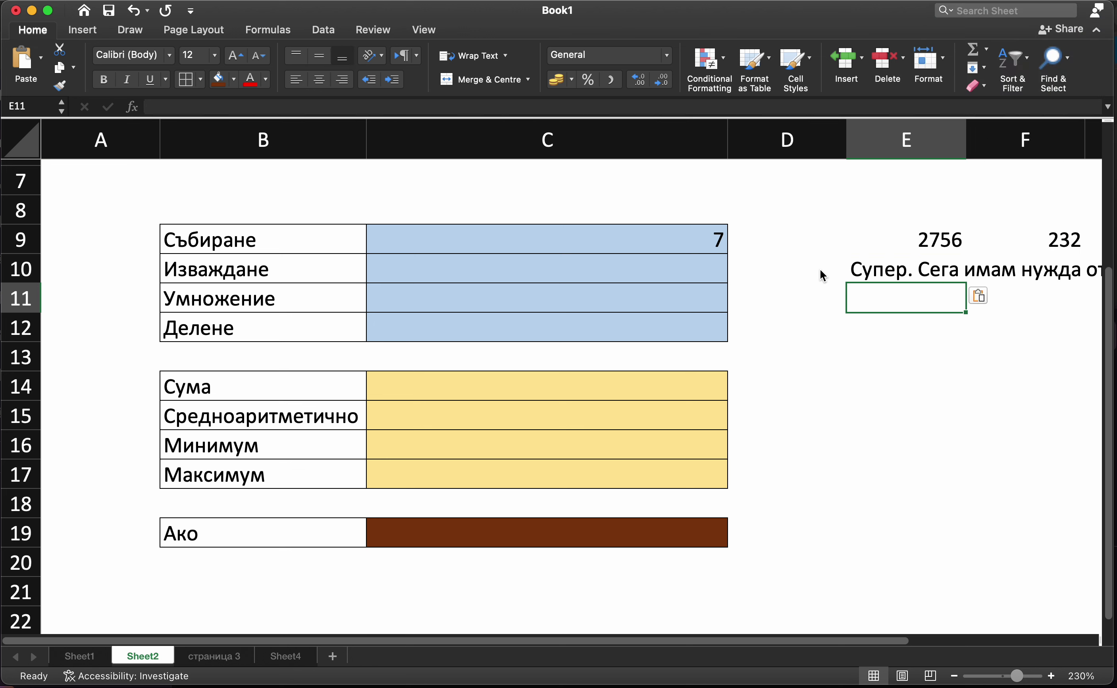
pyautogui.press('super+z')
# - Copy E9:F9 down so 2756 and 232 fill the other label rows through row 17
pyautogui.moveTo(917, 240); pyautogui.dragTo(1007, 241)
pyautogui.press('super+c')
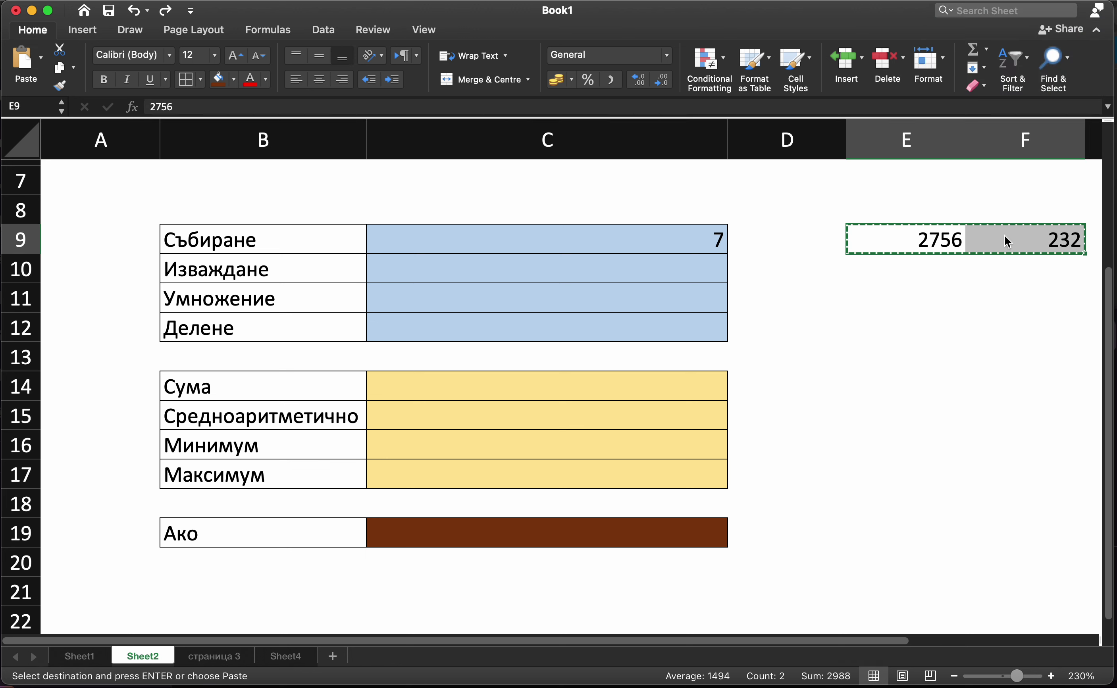
pyautogui.press('Down')
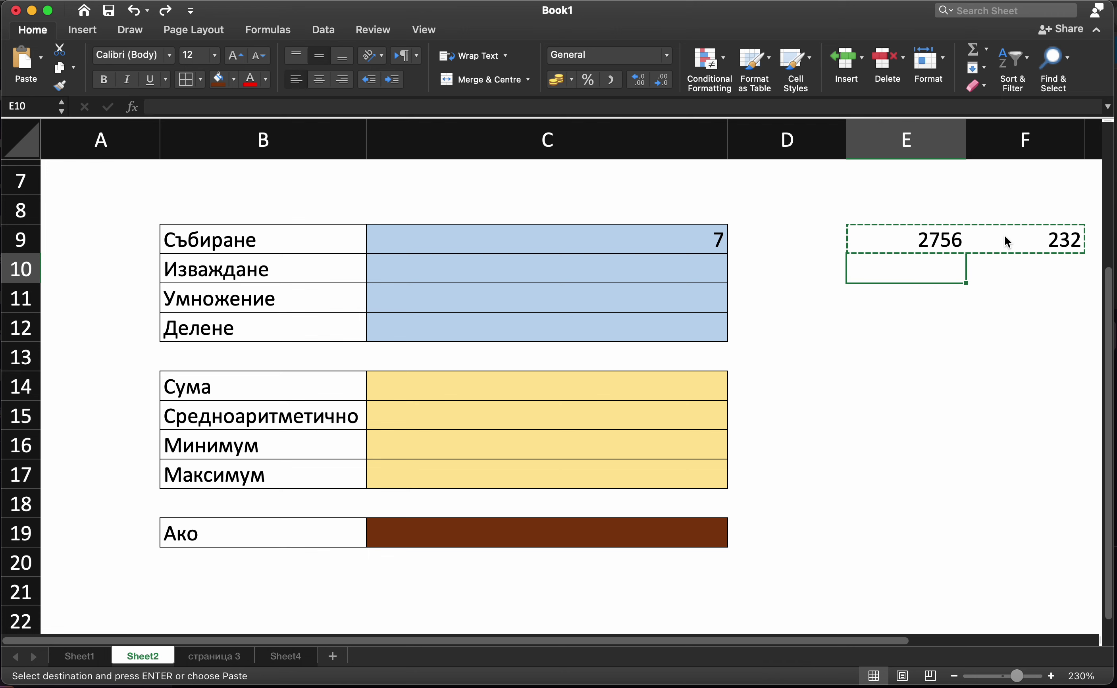
pyautogui.press('super+v')
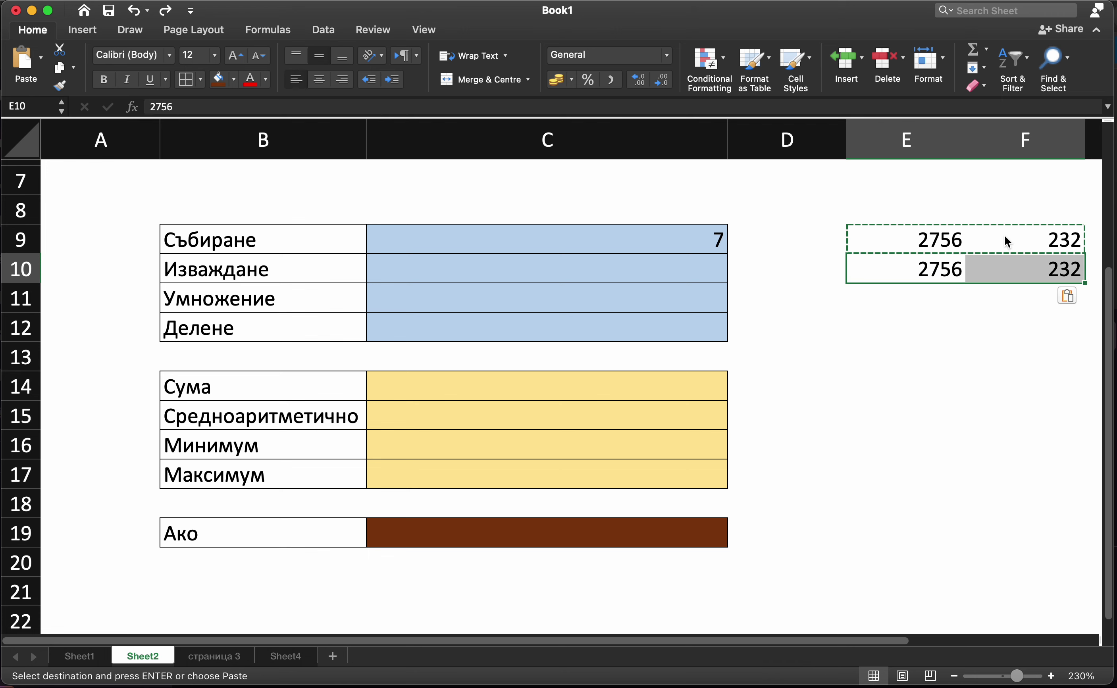
pyautogui.press('Down')
pyautogui.press('super+v')
pyautogui.press('Down')
pyautogui.press('super+v')
pyautogui.press('Down')
pyautogui.press('Down')
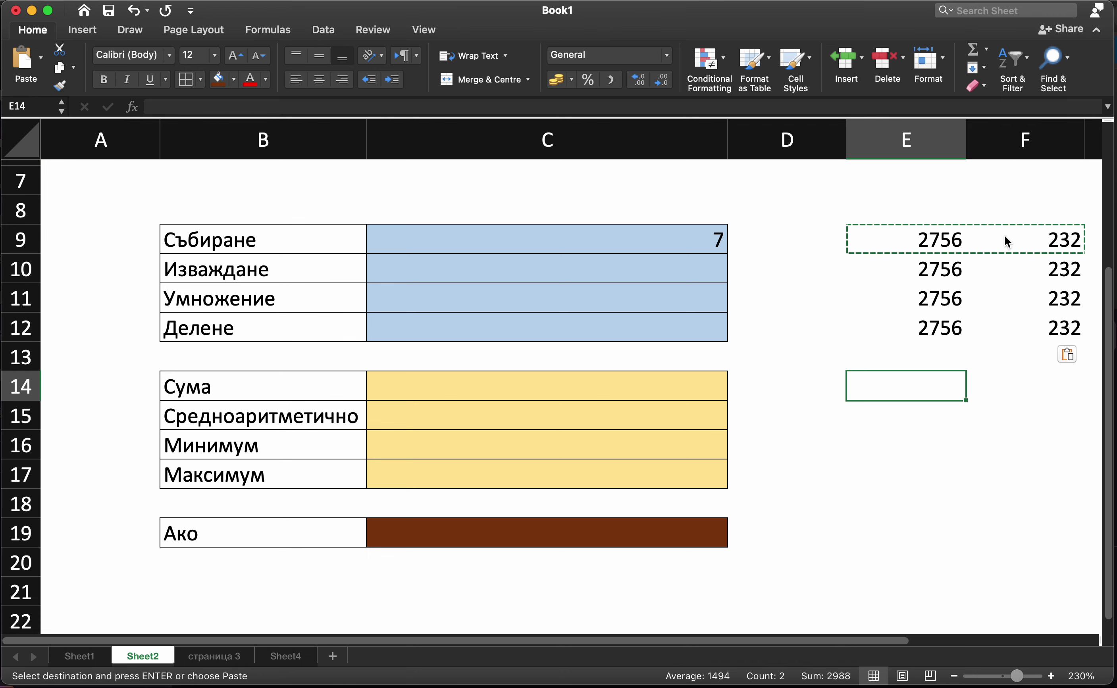
pyautogui.press('super+v')
pyautogui.press('Down')
pyautogui.press('super+v')
pyautogui.press('Down')
pyautogui.press('super+v')
pyautogui.press('Down')
pyautogui.press('super+v')
pyautogui.press('Down')
pyautogui.press('Down')
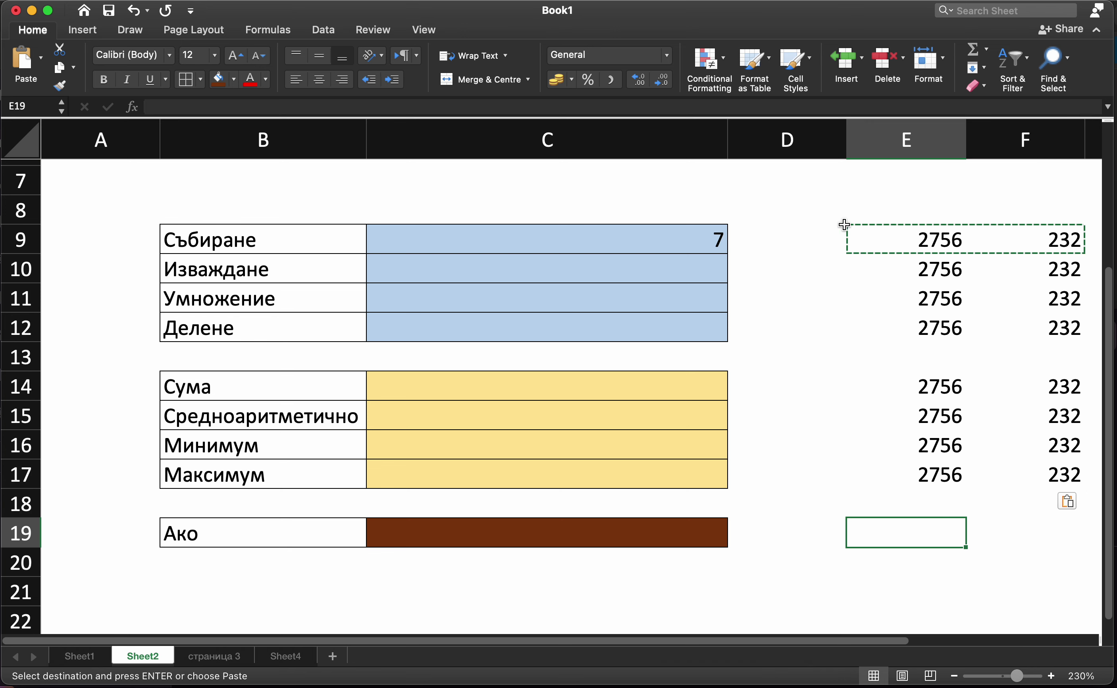
# - Centre-align column C so the 7 in C9 sits mid-cell
pyautogui.click(589, 229)
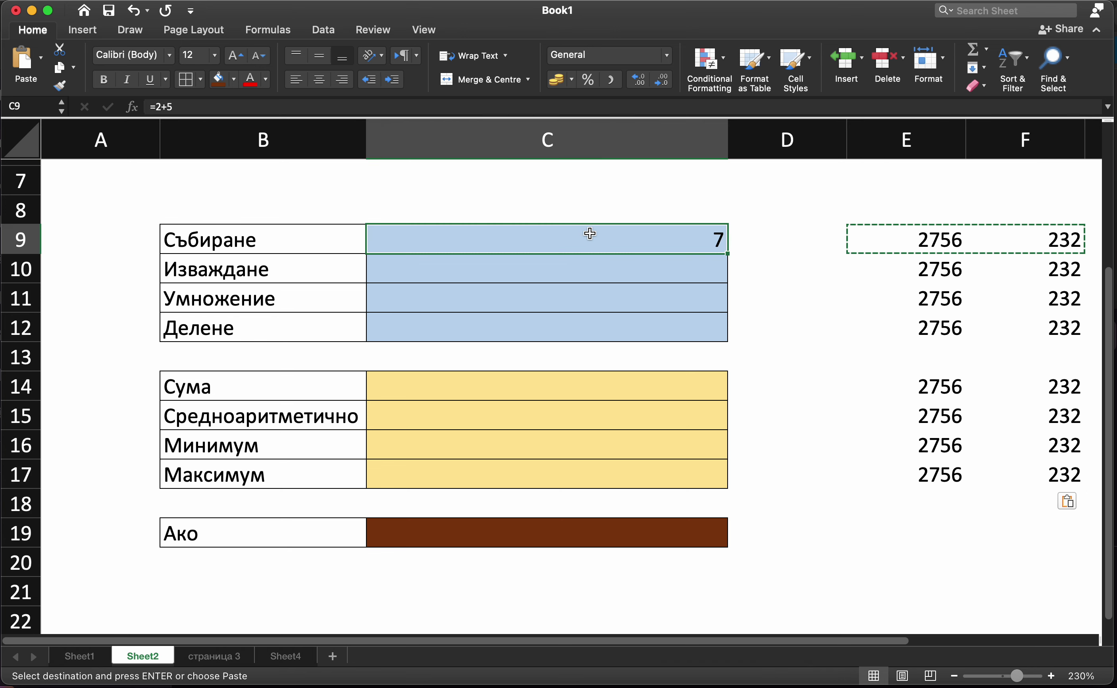
pyautogui.click(562, 155)
pyautogui.click(319, 79)
pyautogui.click(632, 177)
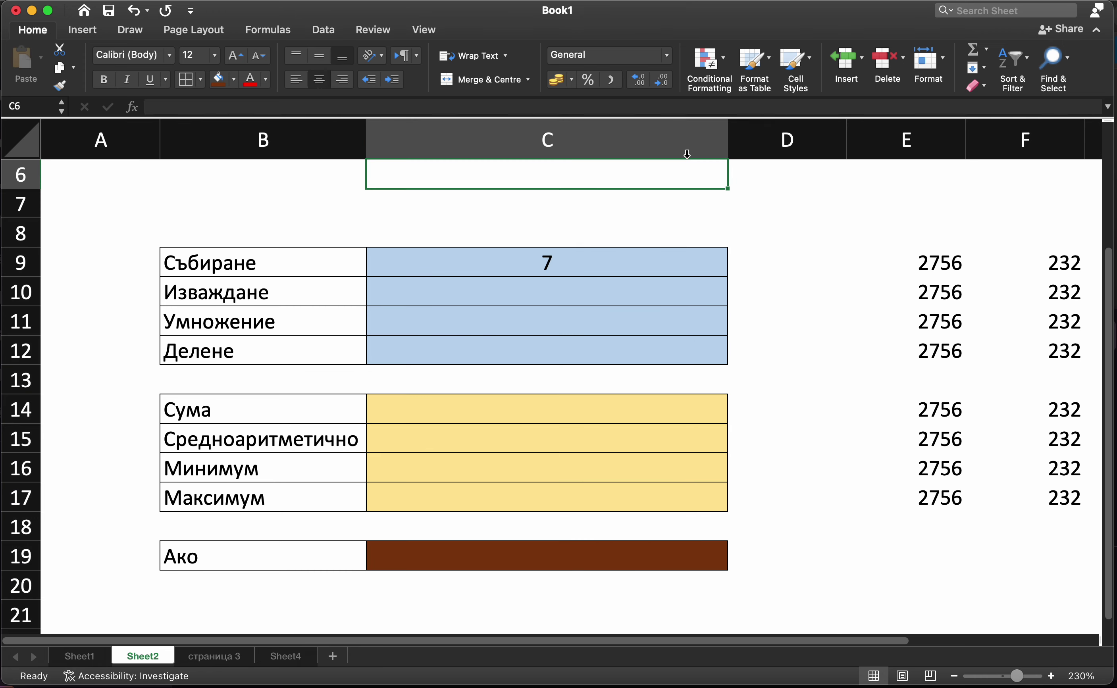
# - Rewrite C9 as =E9+F9 so it shows 2988
pyautogui.click(596, 269)
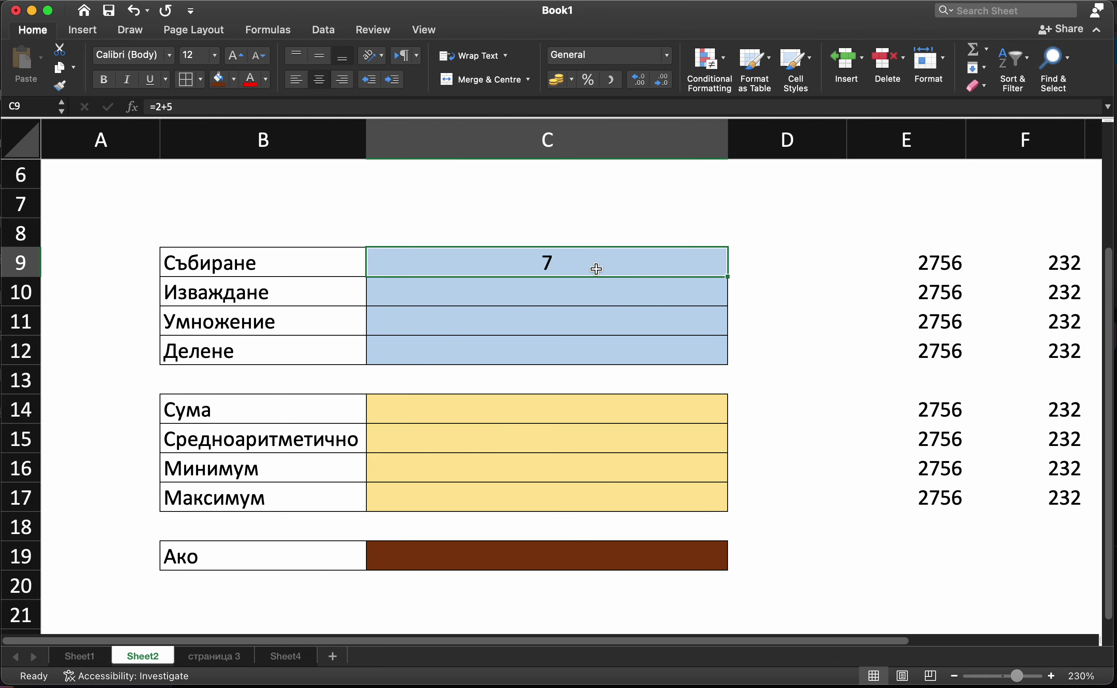
pyautogui.doubleClick(596, 269)
pyautogui.press('BackSpace')
pyautogui.press('BackSpace')
pyautogui.press('BackSpace')
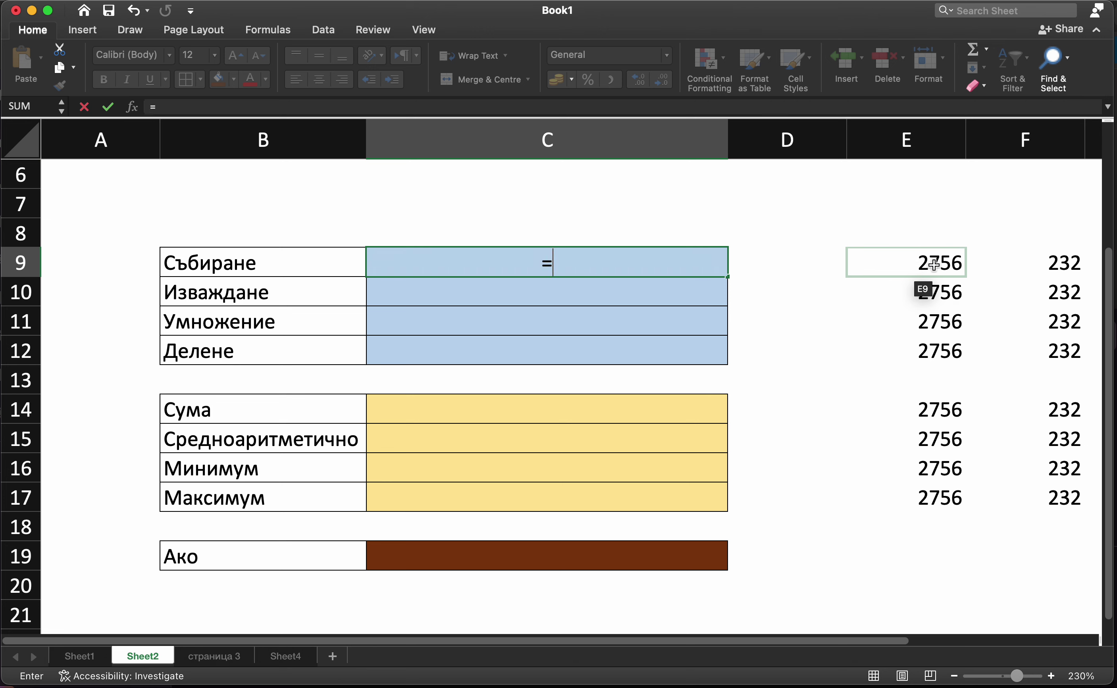
pyautogui.click(934, 265)
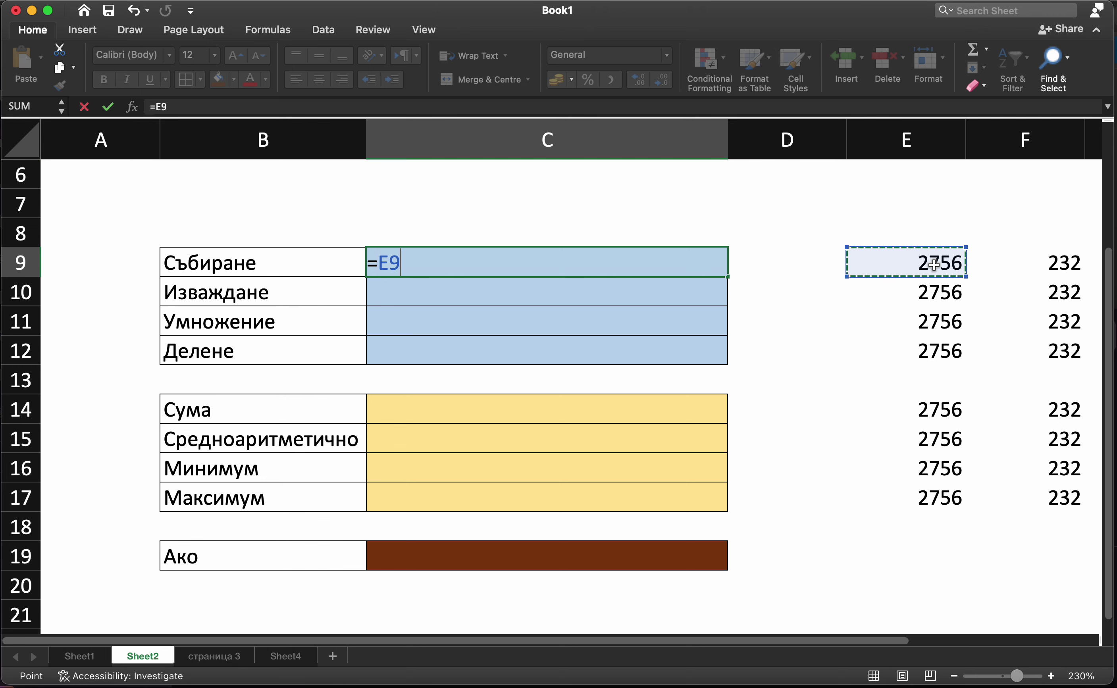
pyautogui.write('+')
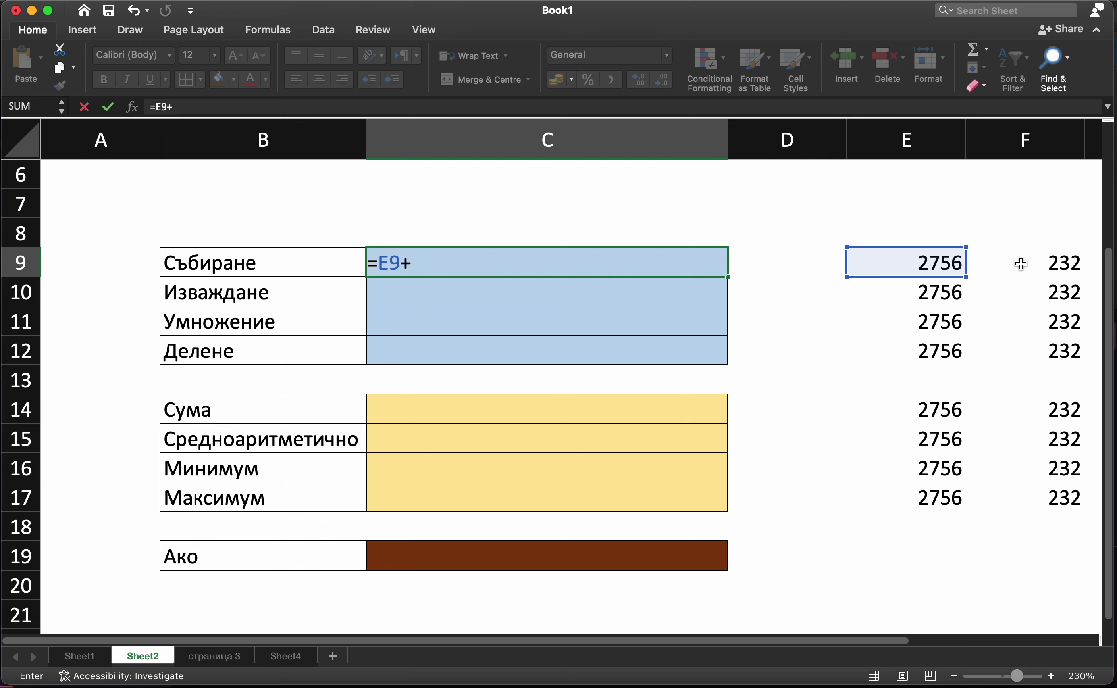
pyautogui.click(1022, 264)
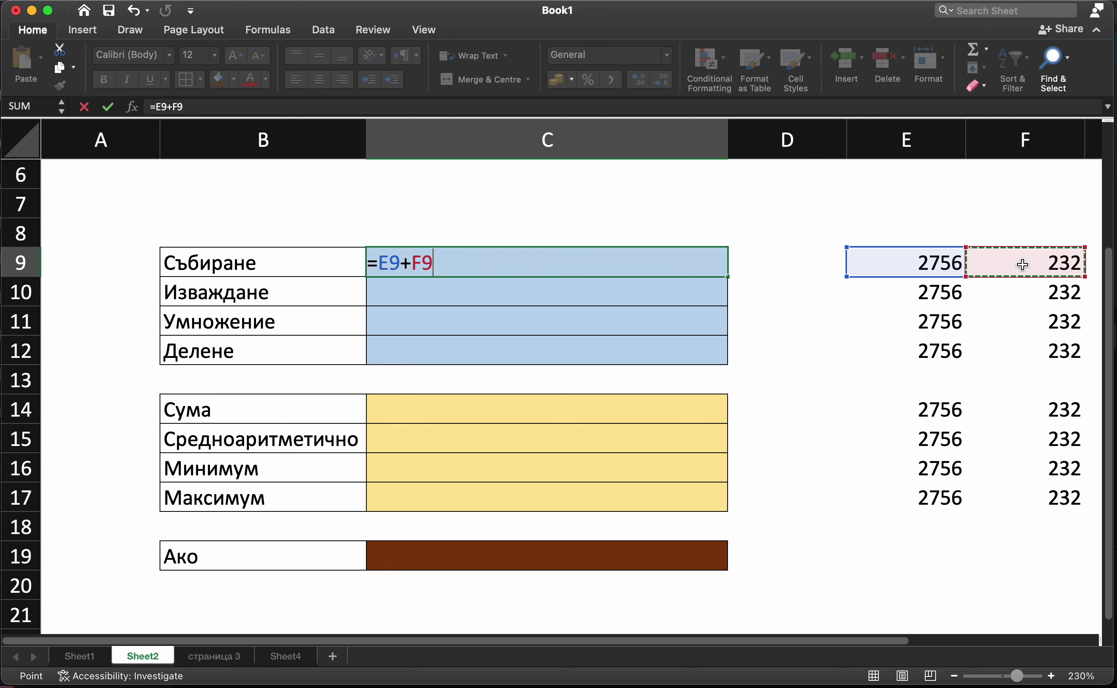
pyautogui.press('Return')
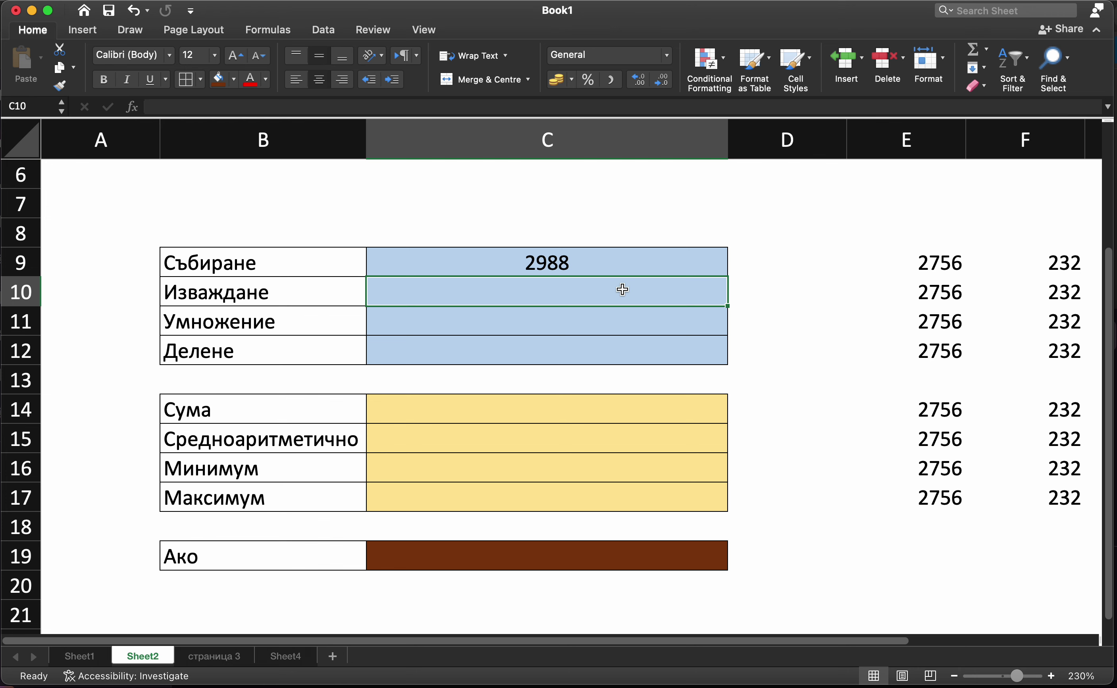
# - Enter =E10-F10 in C10, giving 2524
pyautogui.write('=')
pyautogui.click(953, 293)
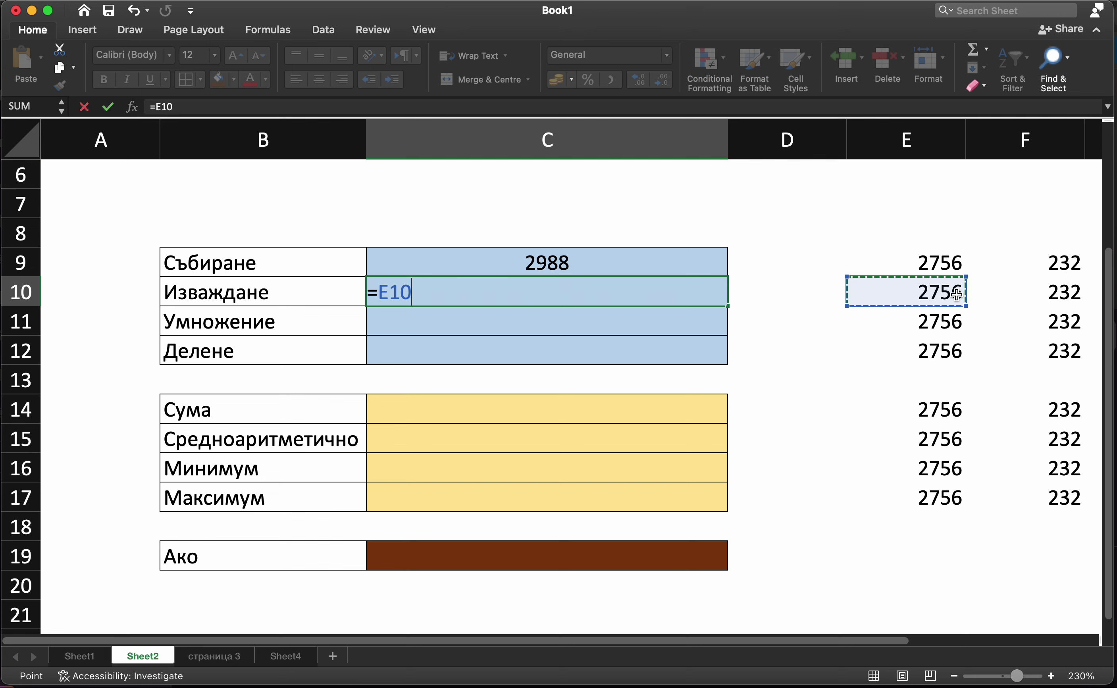
pyautogui.write('-')
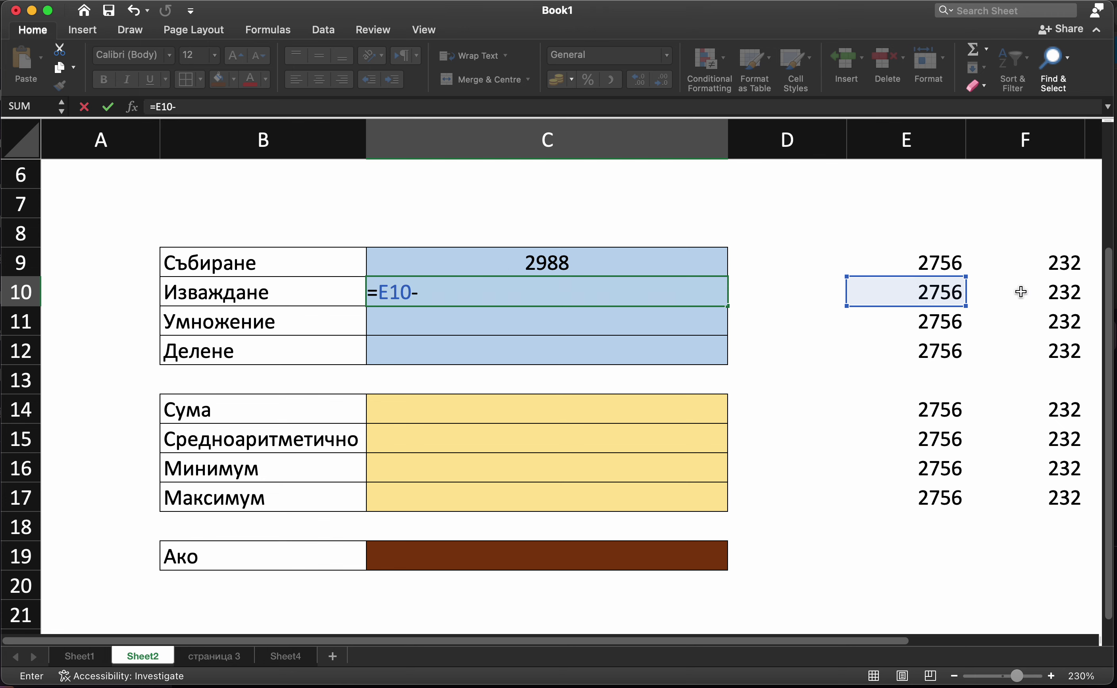
pyautogui.click(1020, 292)
pyautogui.press('Return')
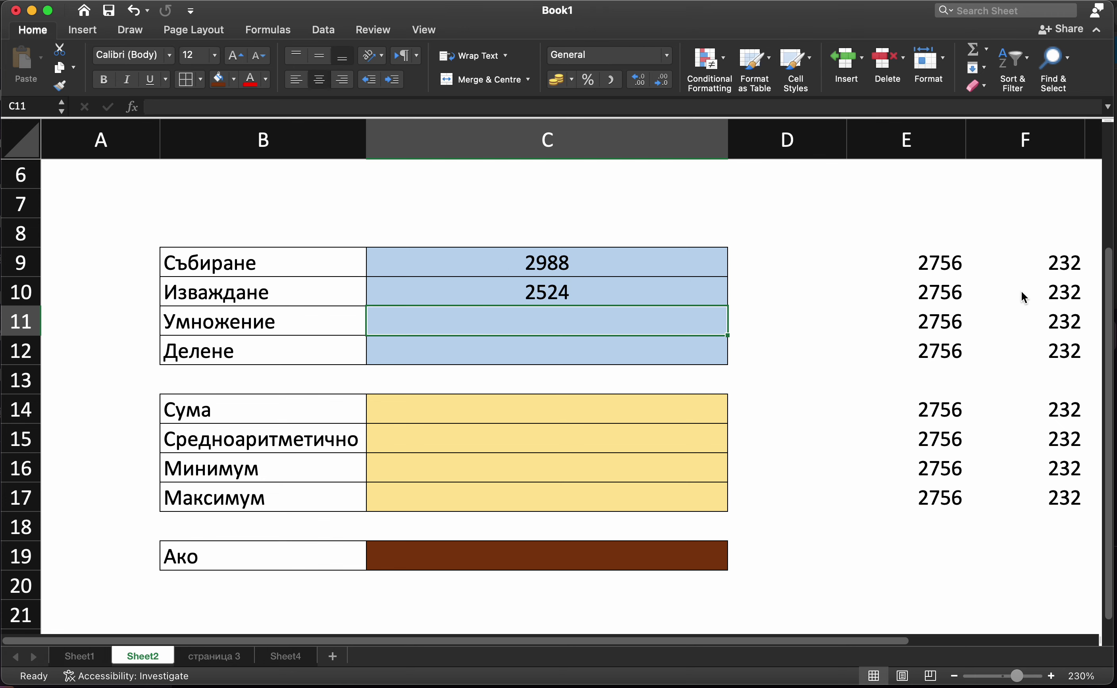
# - Copy C9's formula into C11 and change it to =E11*F11, giving 639392
pyautogui.click(676, 267)
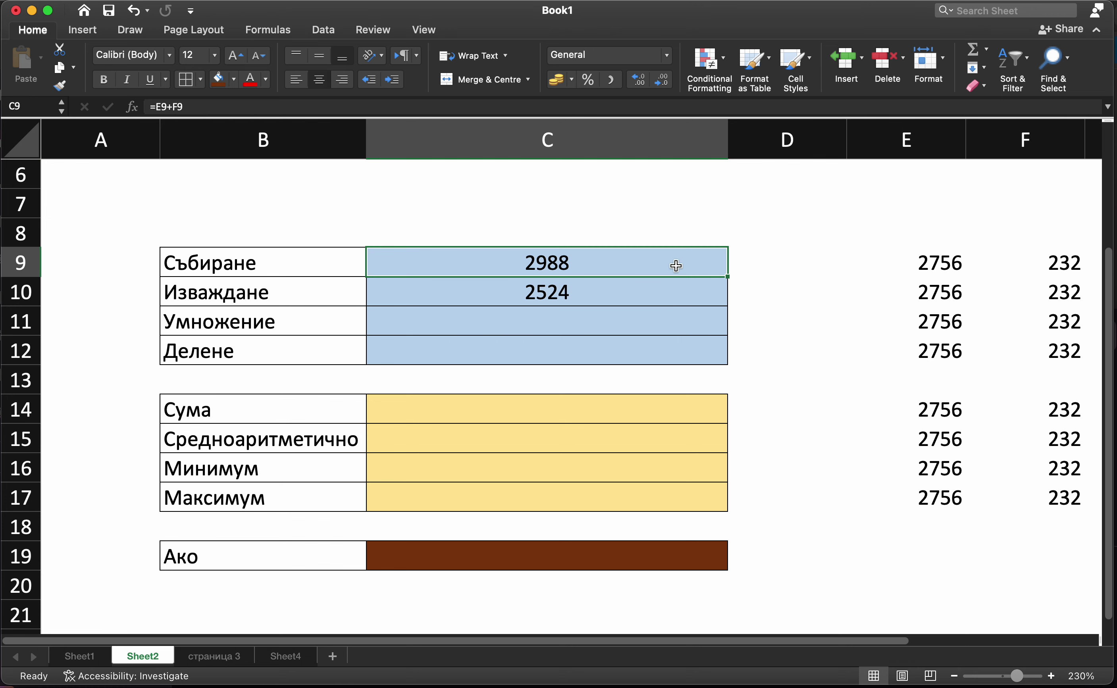
pyautogui.press('super+c')
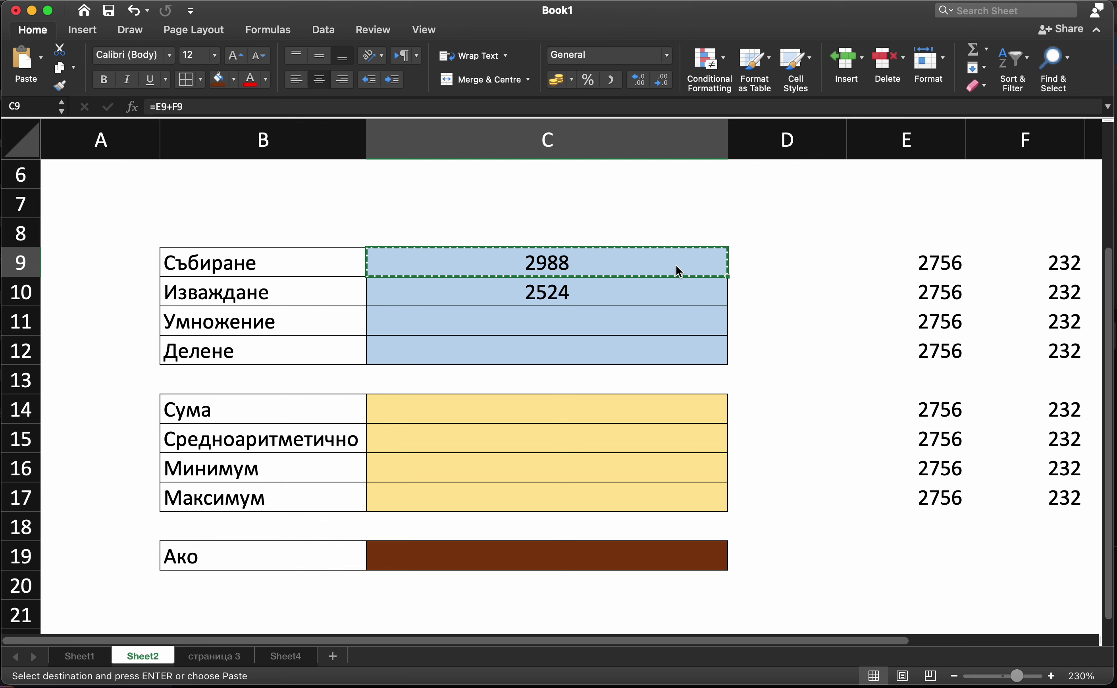
pyautogui.click(629, 320)
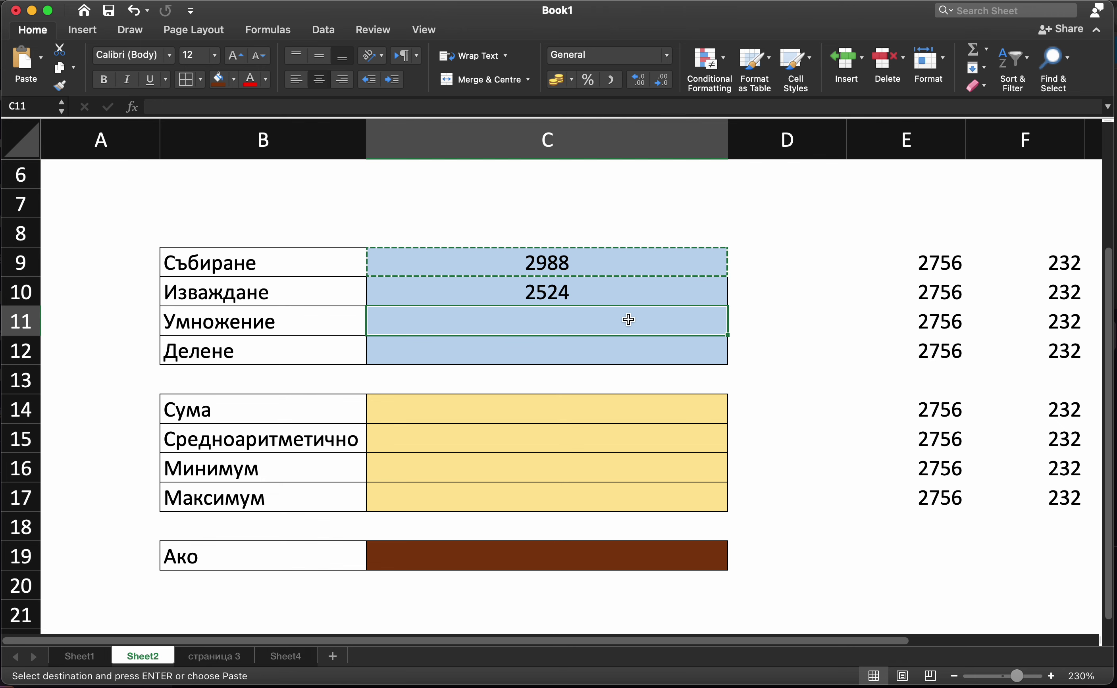
pyautogui.press('super+v')
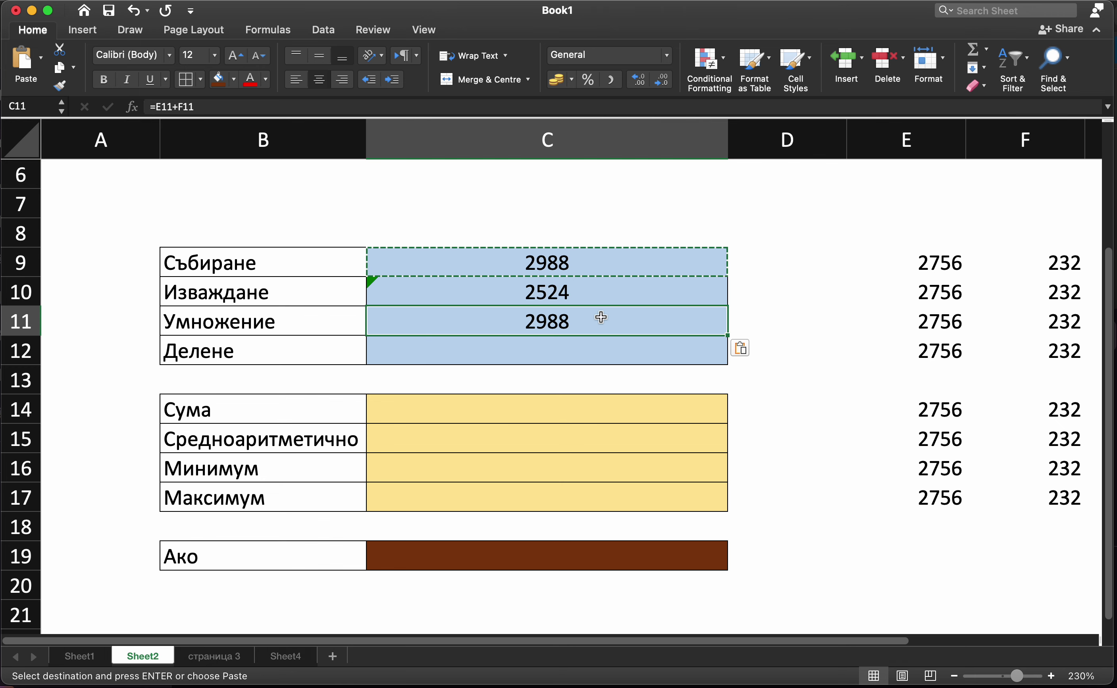
pyautogui.moveTo(195, 107)
pyautogui.mouseDown()
pyautogui.moveTo(151, 107)
pyautogui.moveTo(200, 109)
pyautogui.mouseUp()
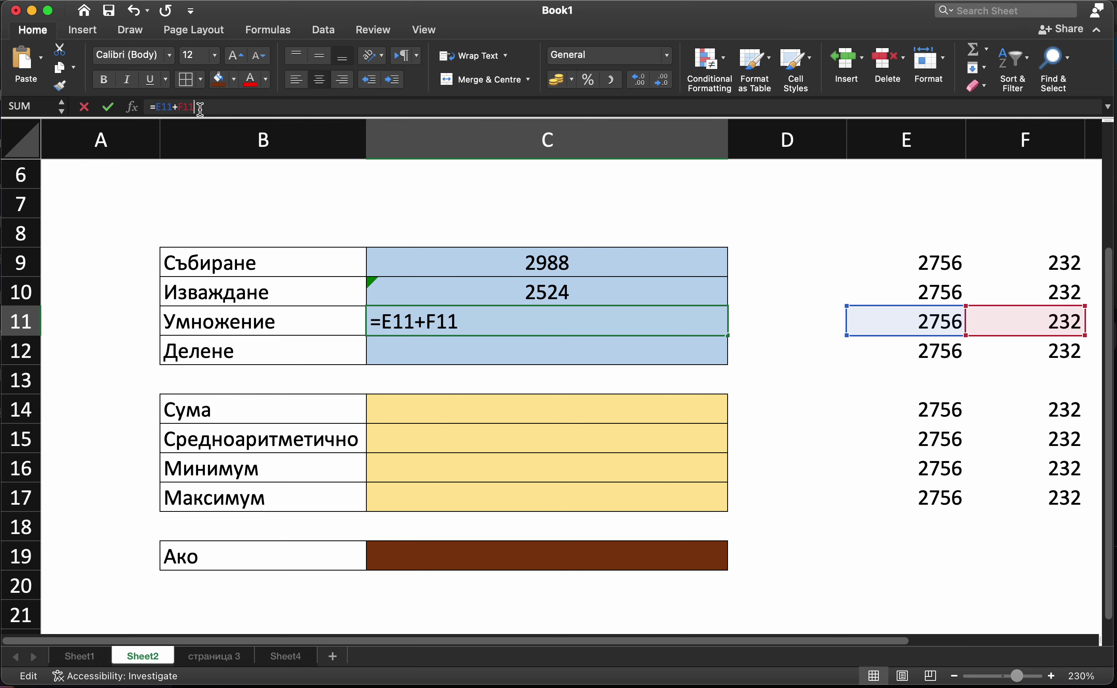
pyautogui.click(177, 106)
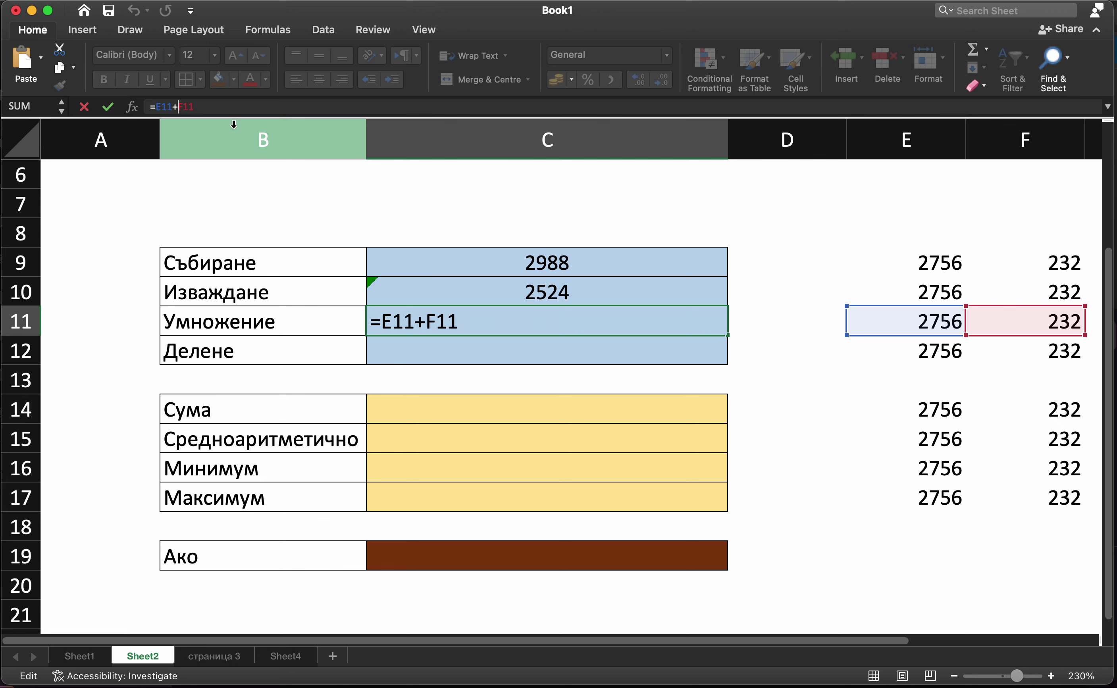
pyautogui.press('BackSpace')
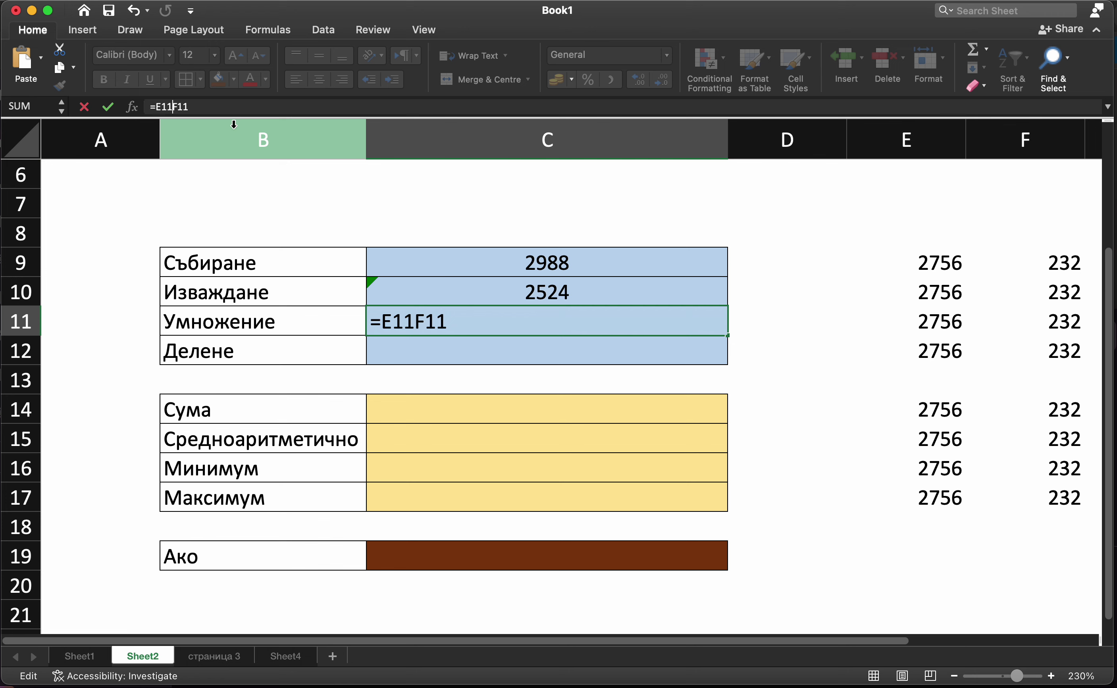
pyautogui.write('*')
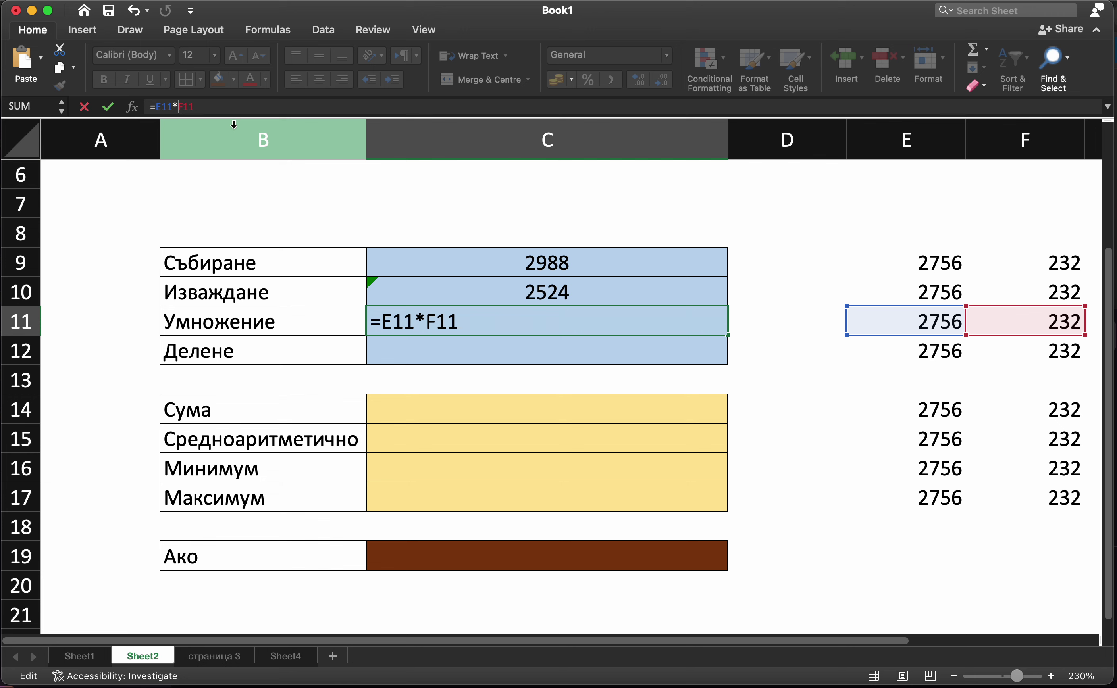
pyautogui.press('Return')
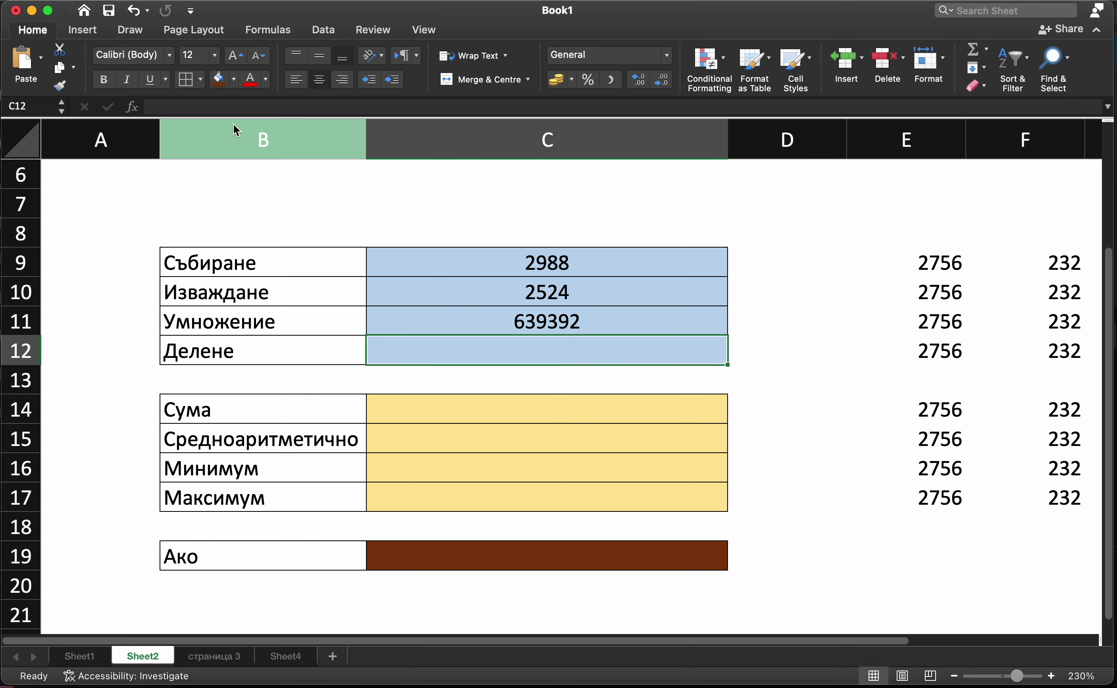
# - Enter =E12/F12 in C12, giving 11,87931034
pyautogui.write('=')
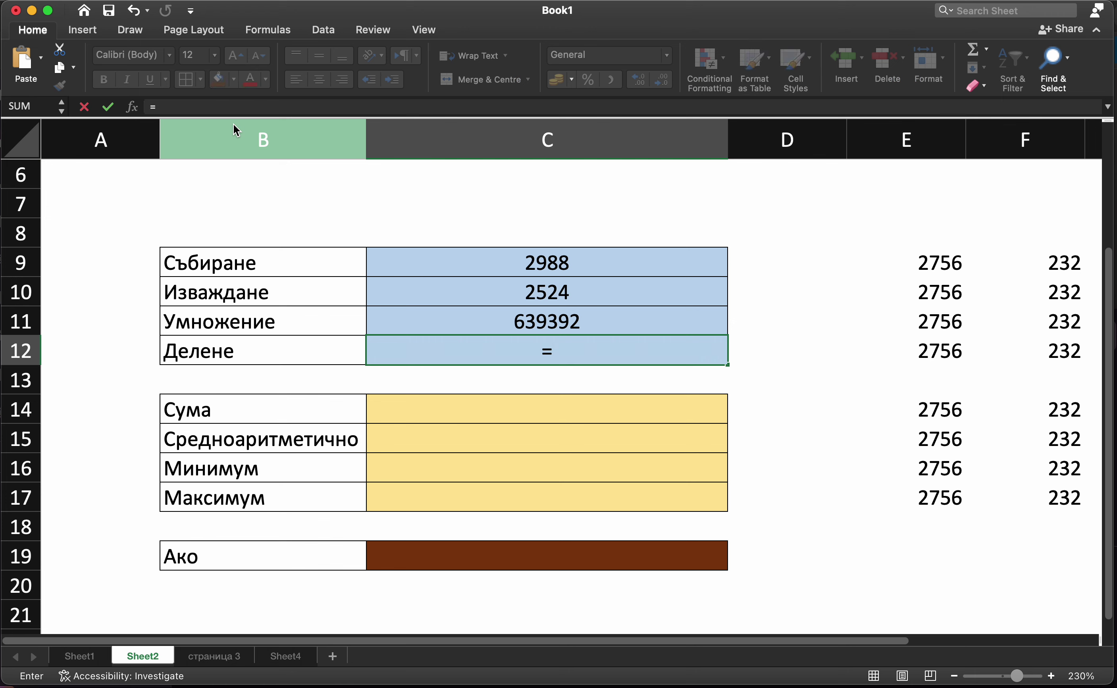
pyautogui.click(889, 342)
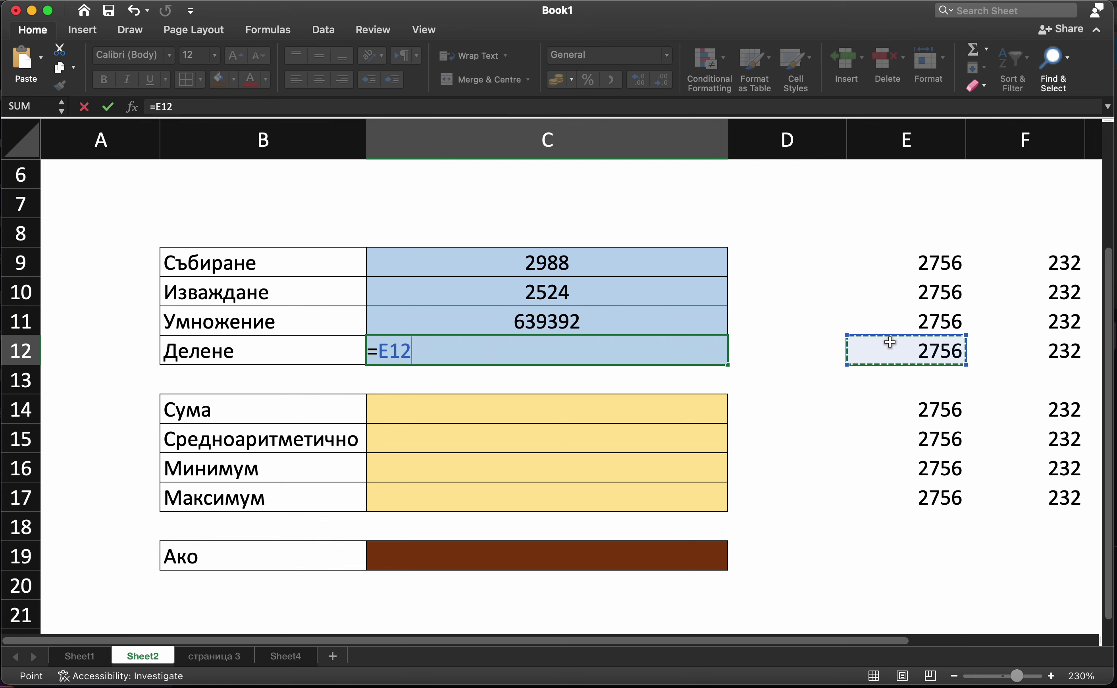
pyautogui.write('/')
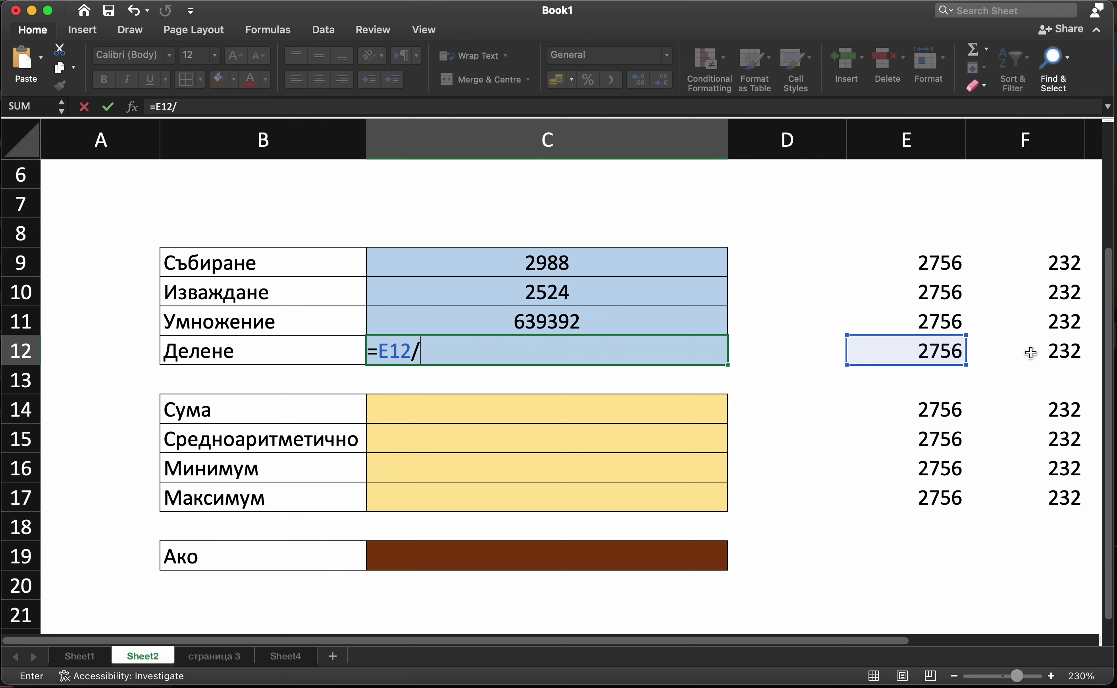
pyautogui.click(1030, 352)
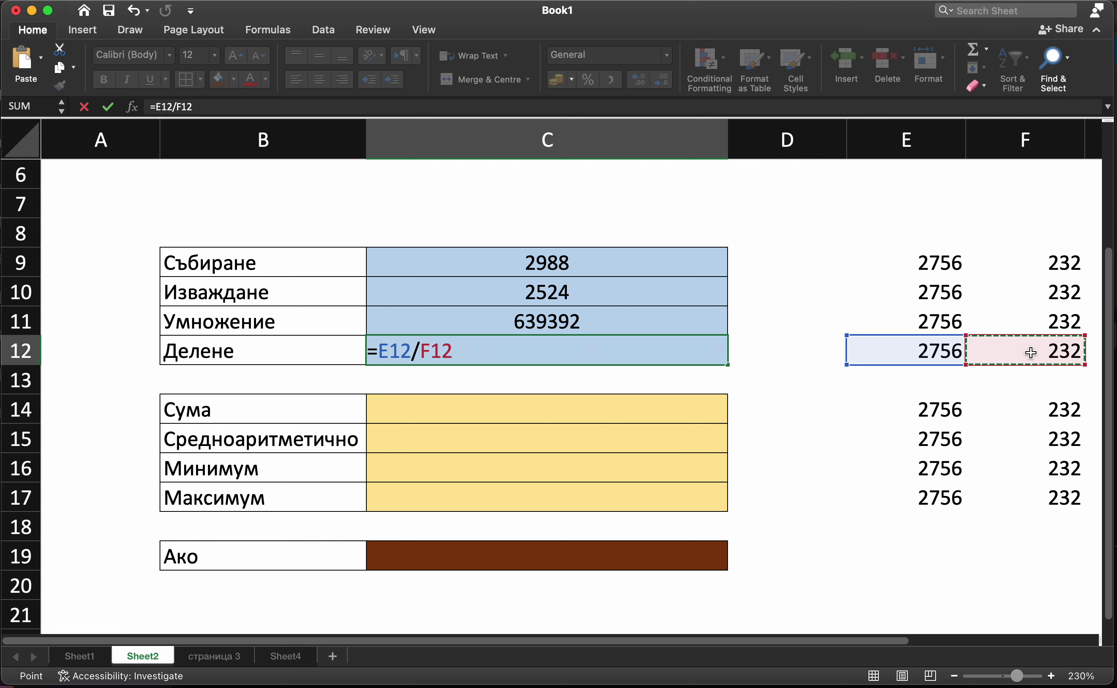
pyautogui.press('Return')
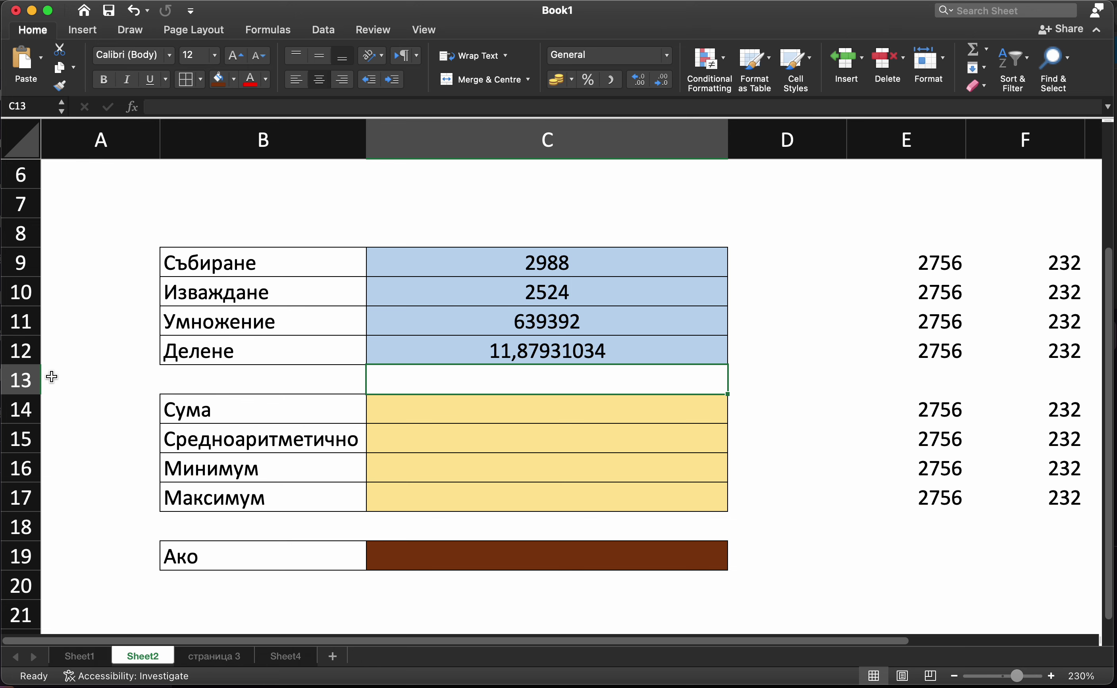
# - Insert a blank row at row 13 of the blue table
pyautogui.click(29, 379)
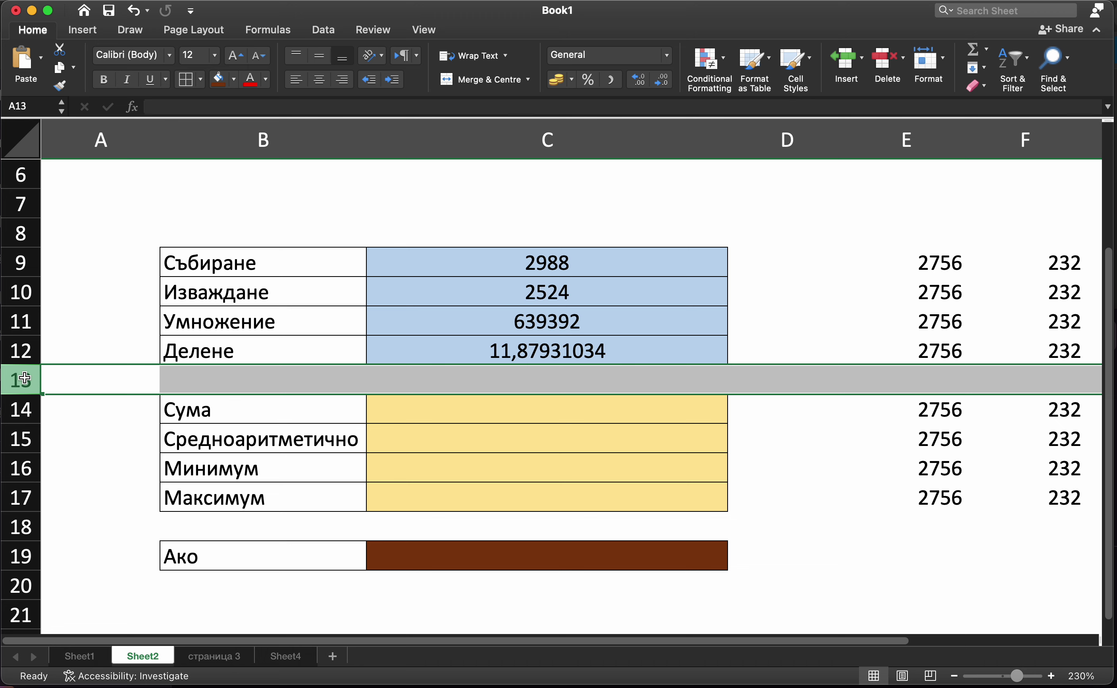
pyautogui.click(21, 351)
pyautogui.click(22, 376)
pyautogui.rightClick(22, 376)
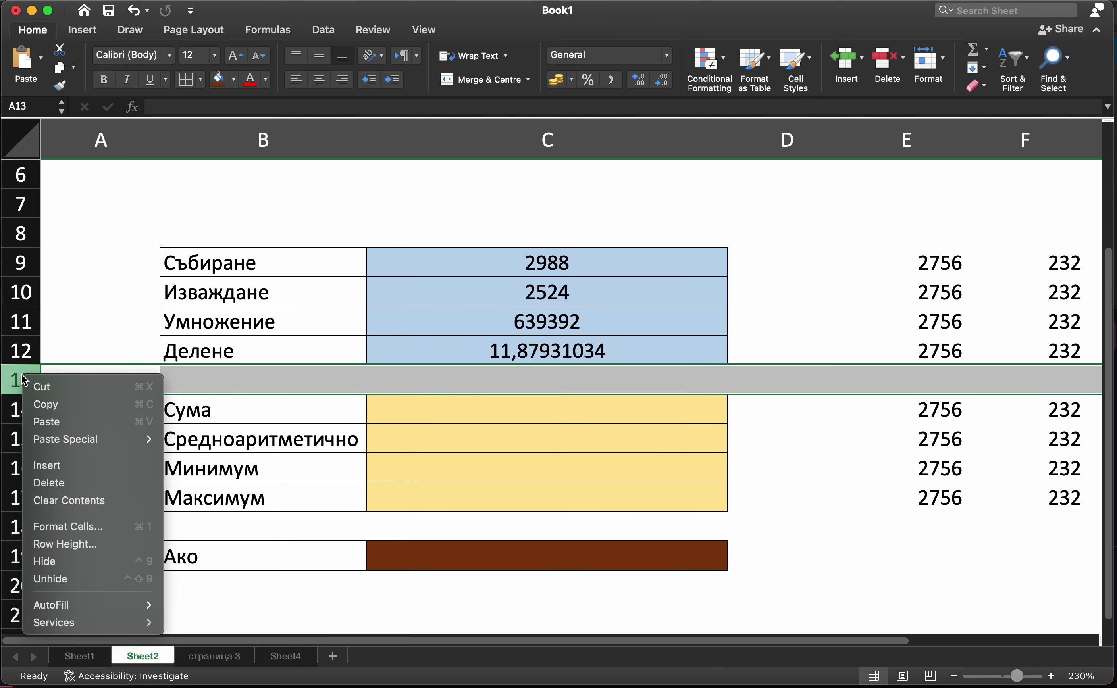
pyautogui.click(62, 466)
# - Type the label 'Нещо по-сложно' into B13, replacing the mistyped Latin characters
pyautogui.click(256, 378)
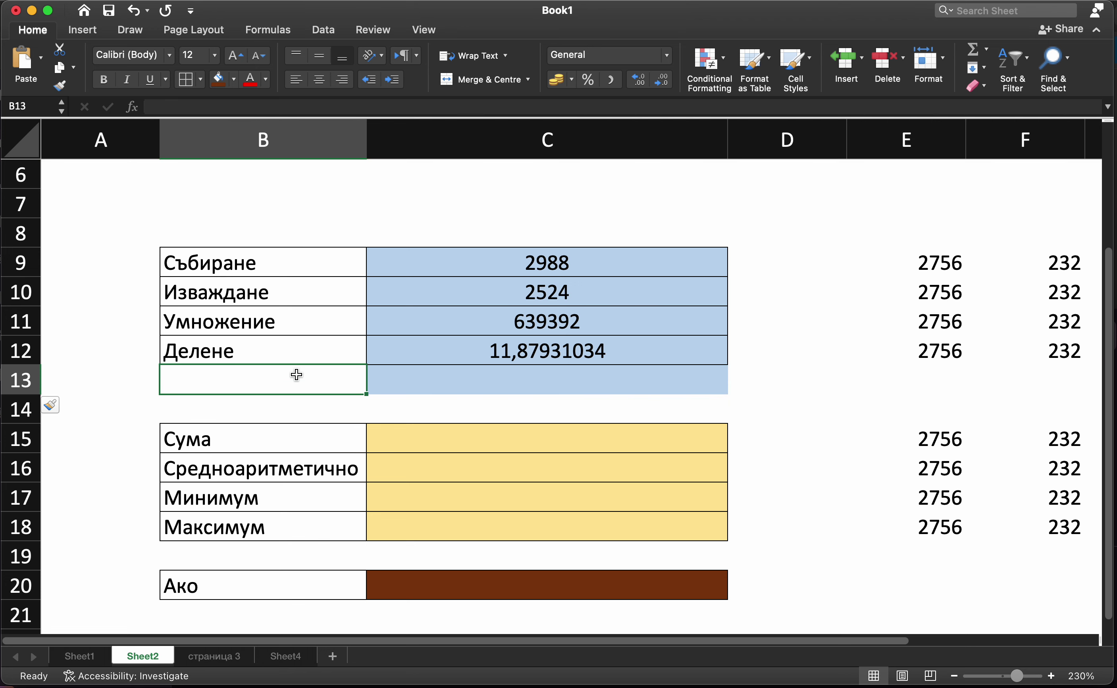
pyautogui.write('He]o po')
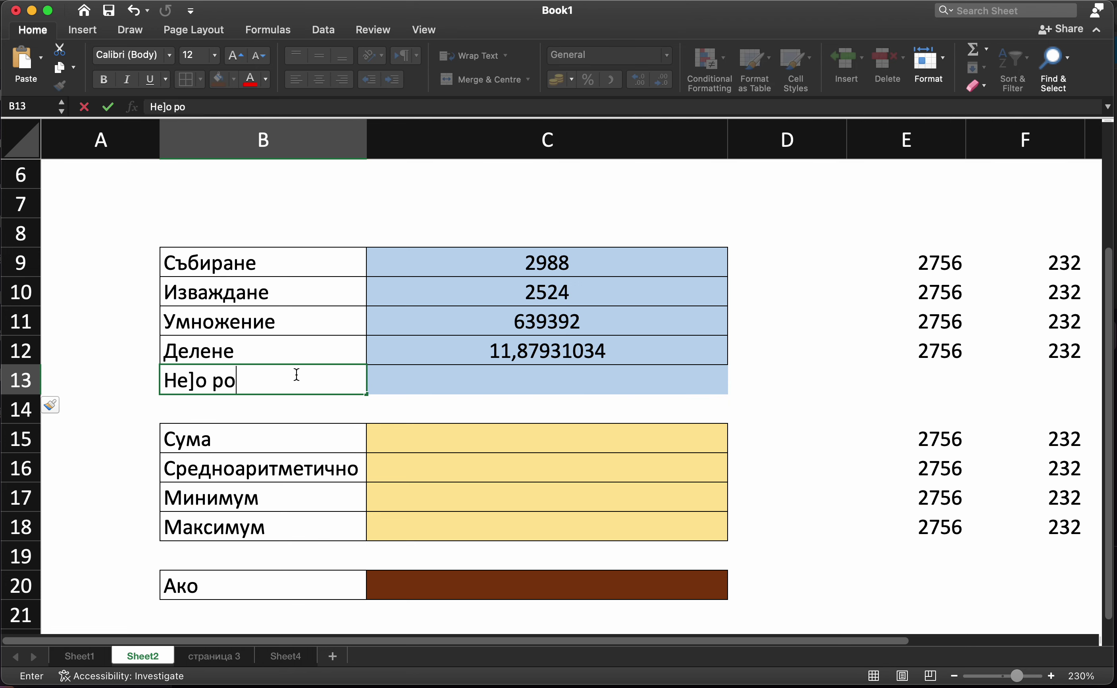
pyautogui.press('BackSpace')
pyautogui.press('BackSpace')
pyautogui.press('BackSpace')
pyautogui.press('BackSpace')
pyautogui.press('BackSpace')
pyautogui.write(']')
pyautogui.press('BackSpace')
pyautogui.write('\\')
pyautogui.press('BackSpace')
pyautogui.write('/')
pyautogui.press('BackSpace')
pyautogui.press('BackSpace')
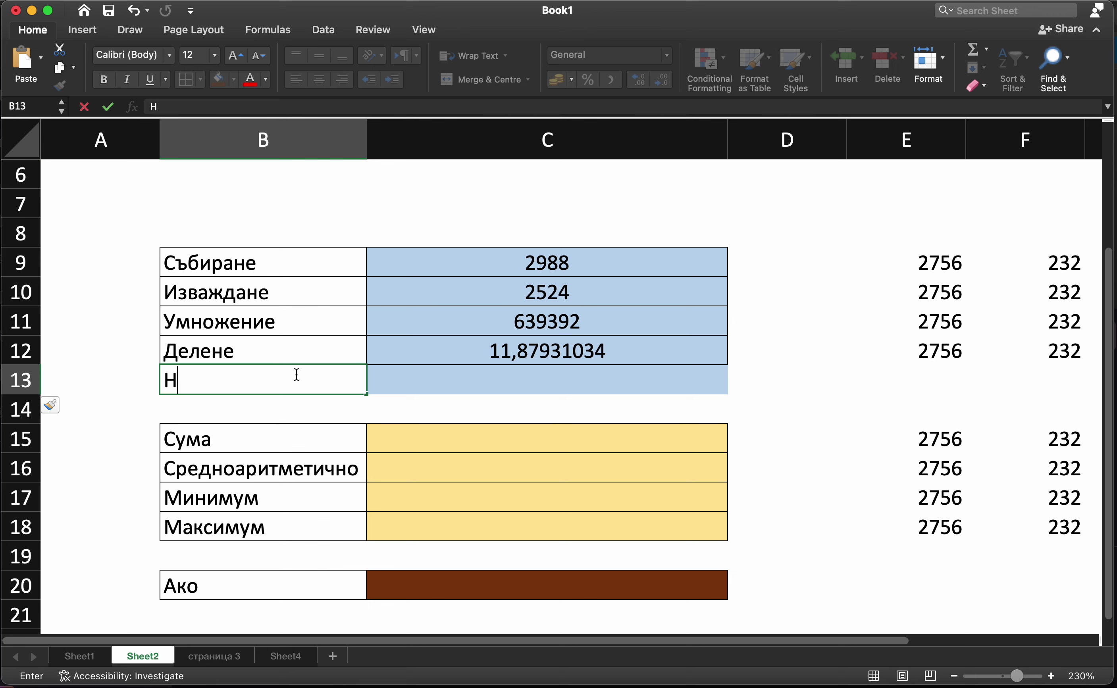
pyautogui.press('BackSpace')
pyautogui.write('Нещ')
pyautogui.write('о по-сложно')
pyautogui.press('Return')
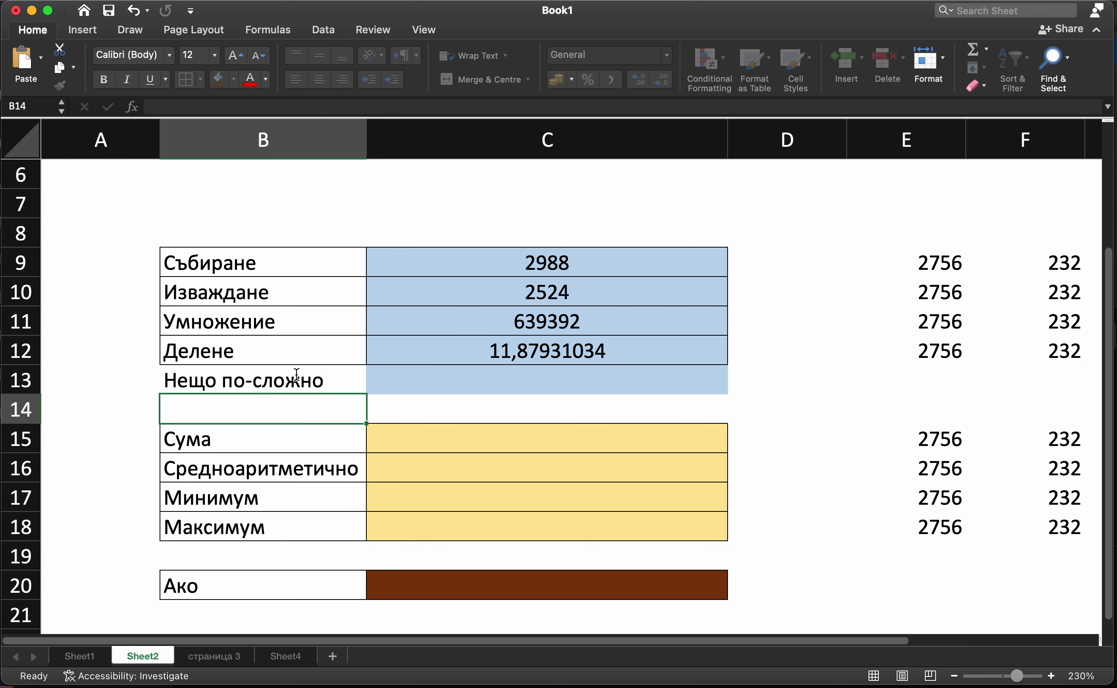
# - Start C13's formula as =E9+F10
pyautogui.click(435, 371)
pyautogui.write('=')
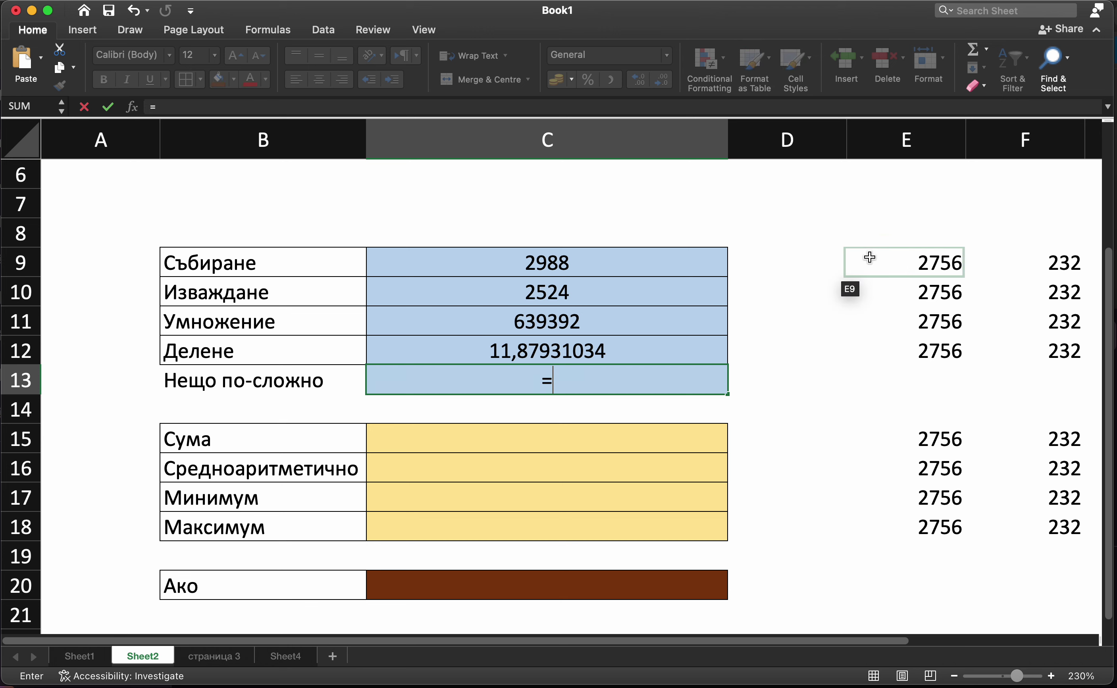
pyautogui.click(917, 256)
pyautogui.write('+')
pyautogui.click(1042, 294)
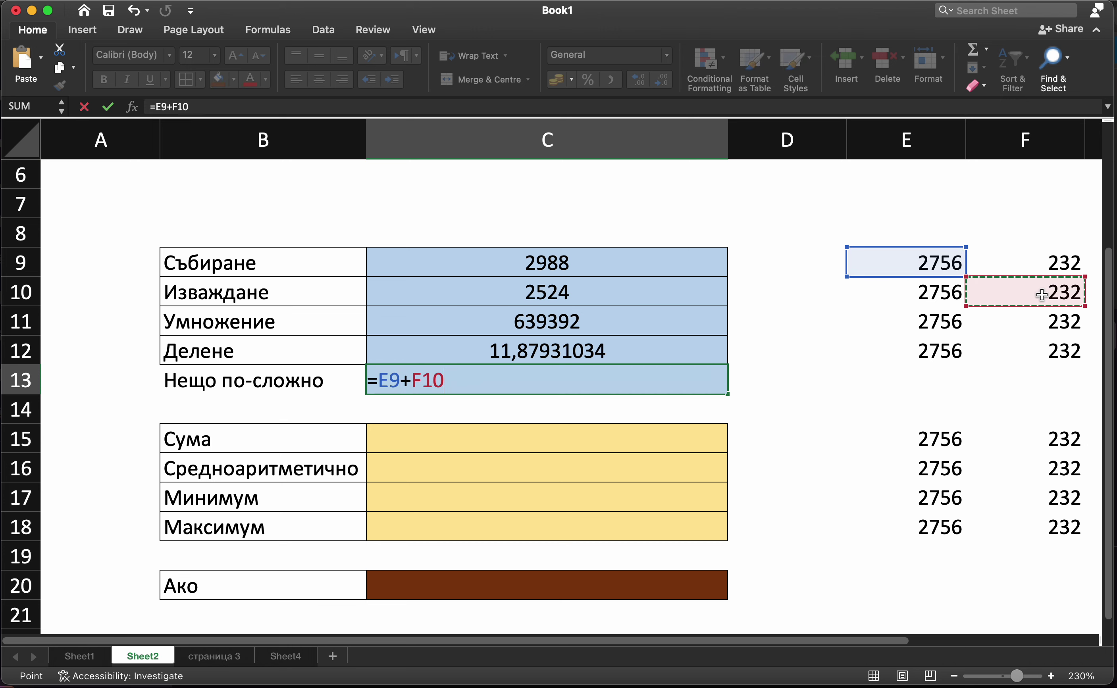
# - Extend it to =((E9+F10)/3)^4, showing 9,84096E+11
pyautogui.click(382, 383)
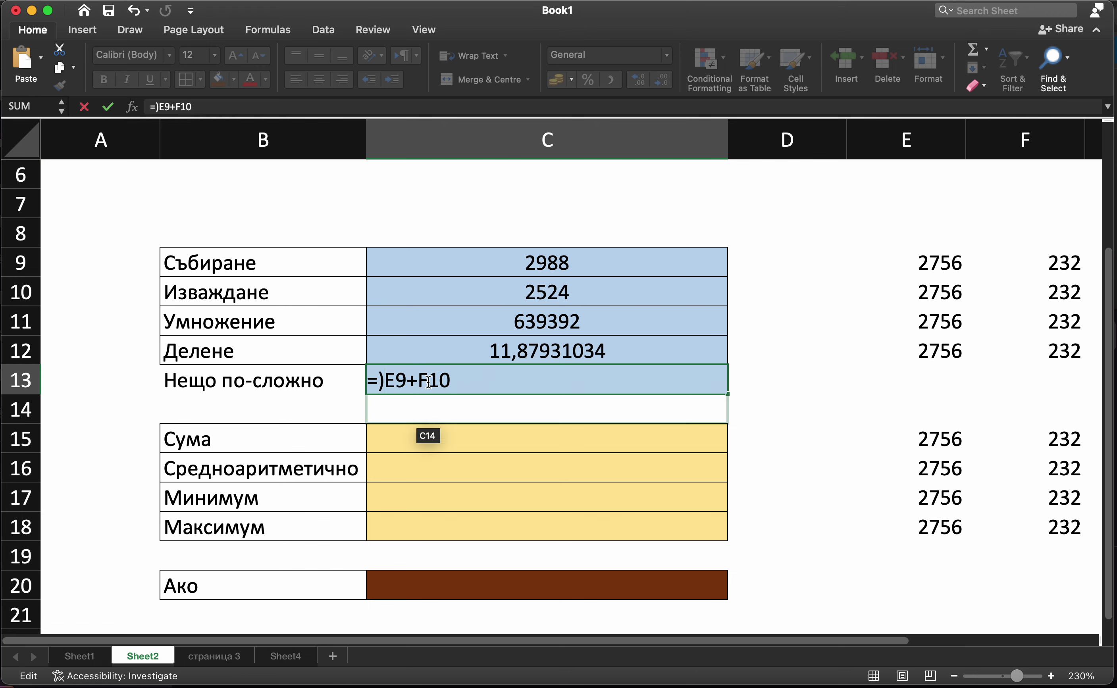
pyautogui.write('(')
pyautogui.click(463, 371)
pyautogui.write(')')
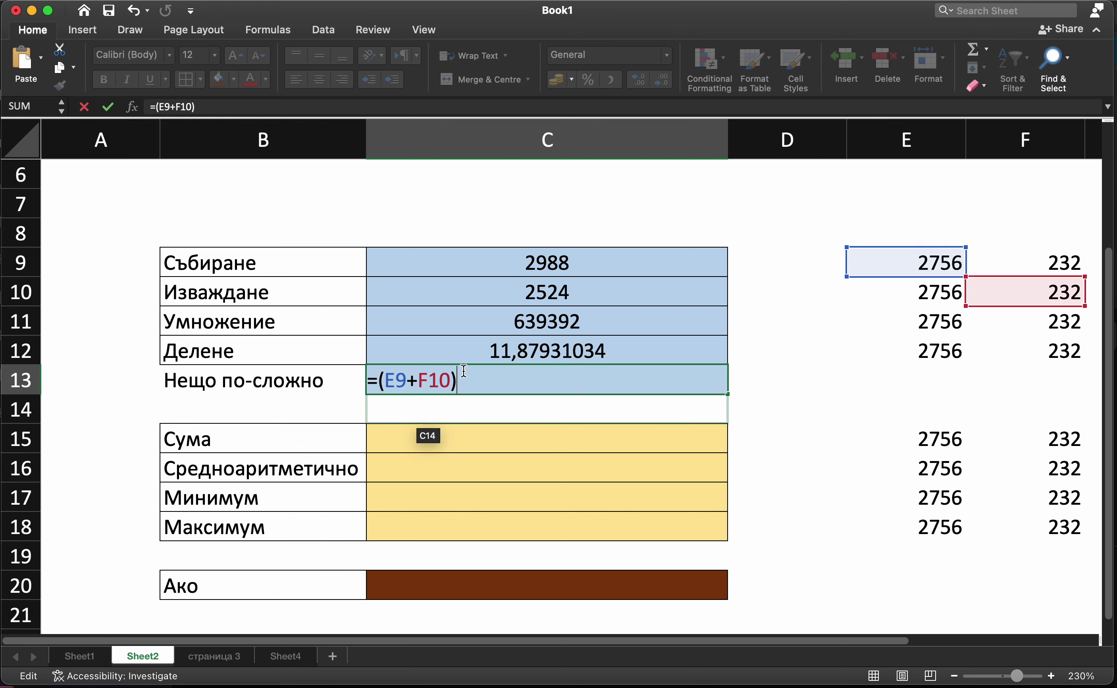
pyautogui.write('/')
pyautogui.write('3)')
pyautogui.click(378, 380)
pyautogui.write('(')
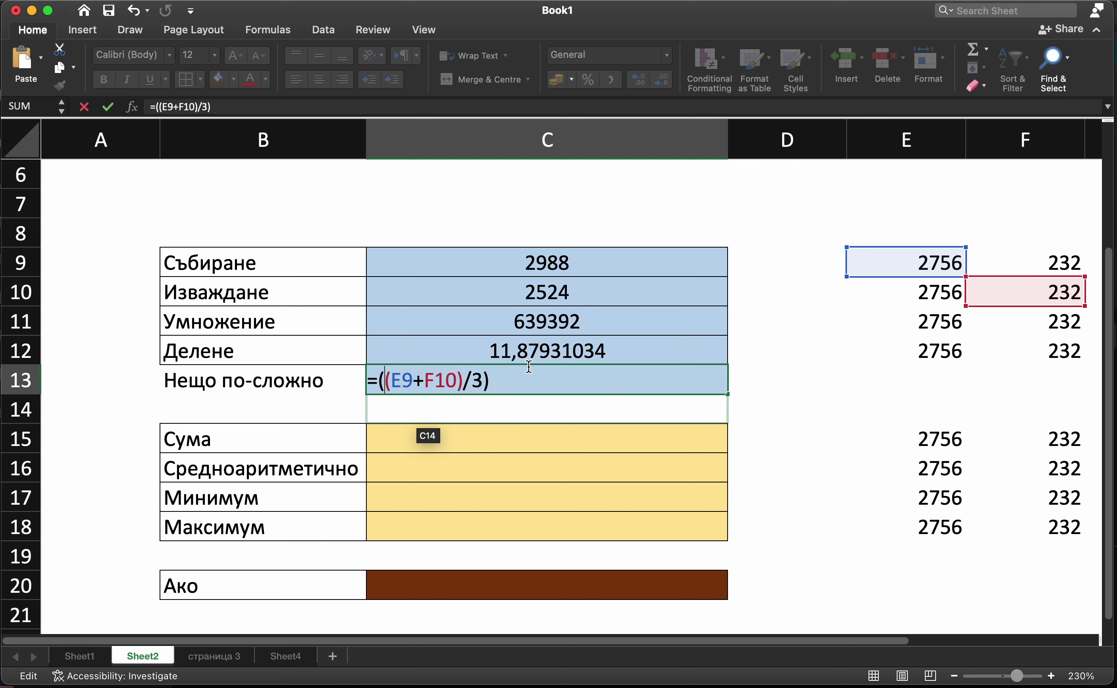
pyautogui.click(586, 385)
pyautogui.write('^')
pyautogui.write('4')
pyautogui.press('Return')
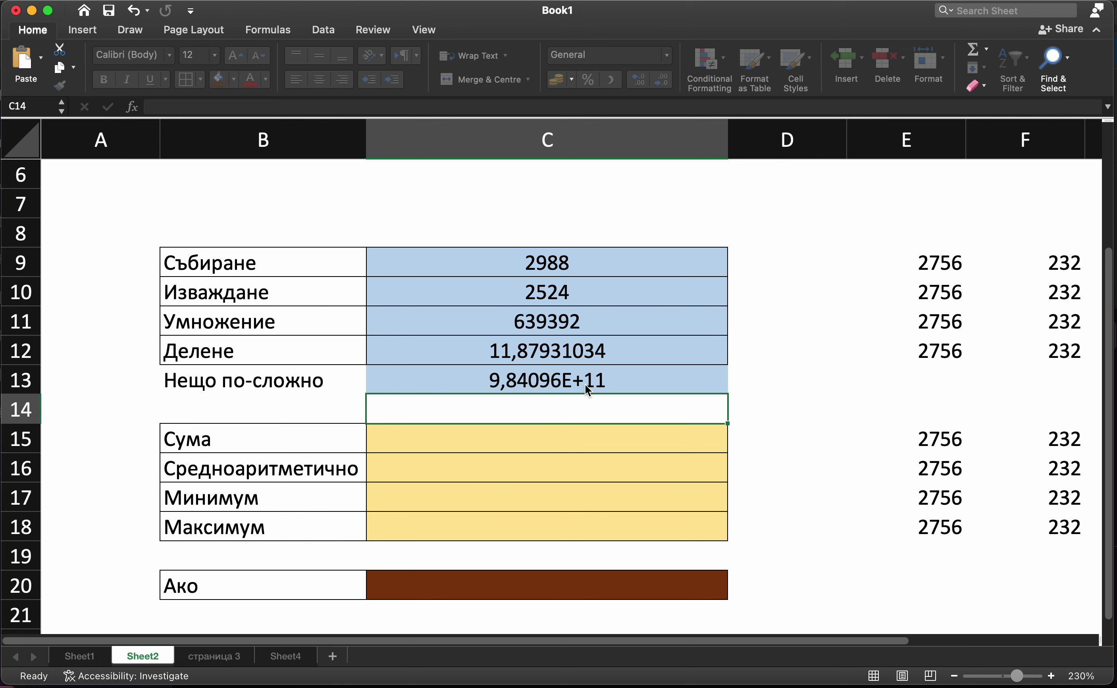
pyautogui.click(585, 385)
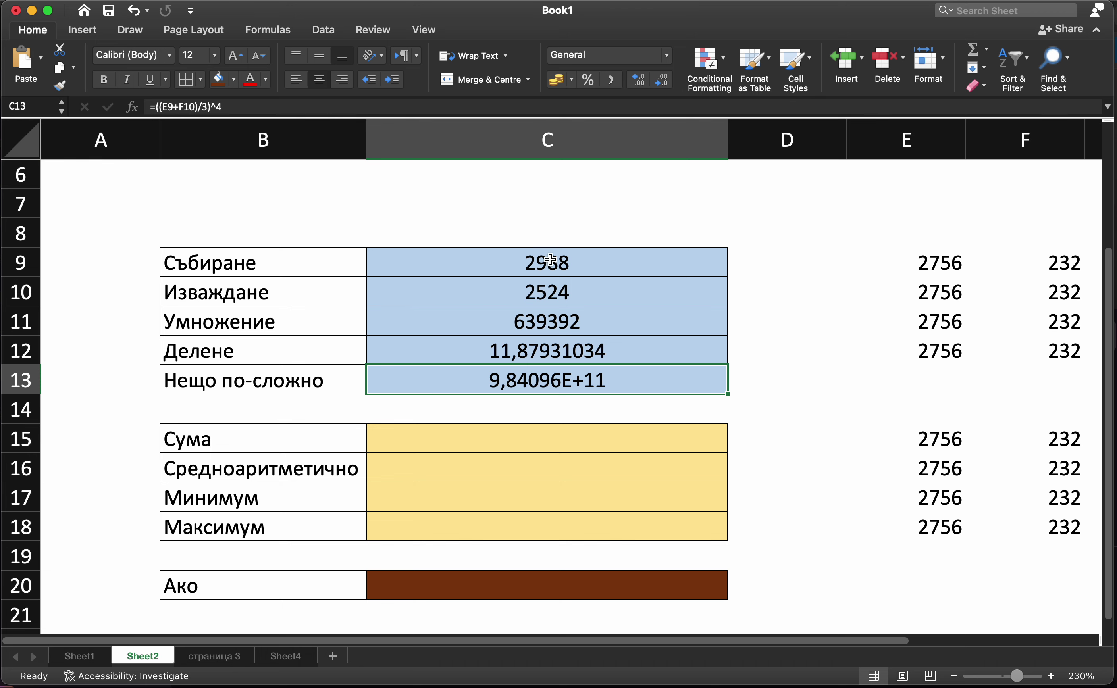
# - Switch C13 from scientific notation to the Number format
pyautogui.click(764, 391)
pyautogui.click(664, 388)
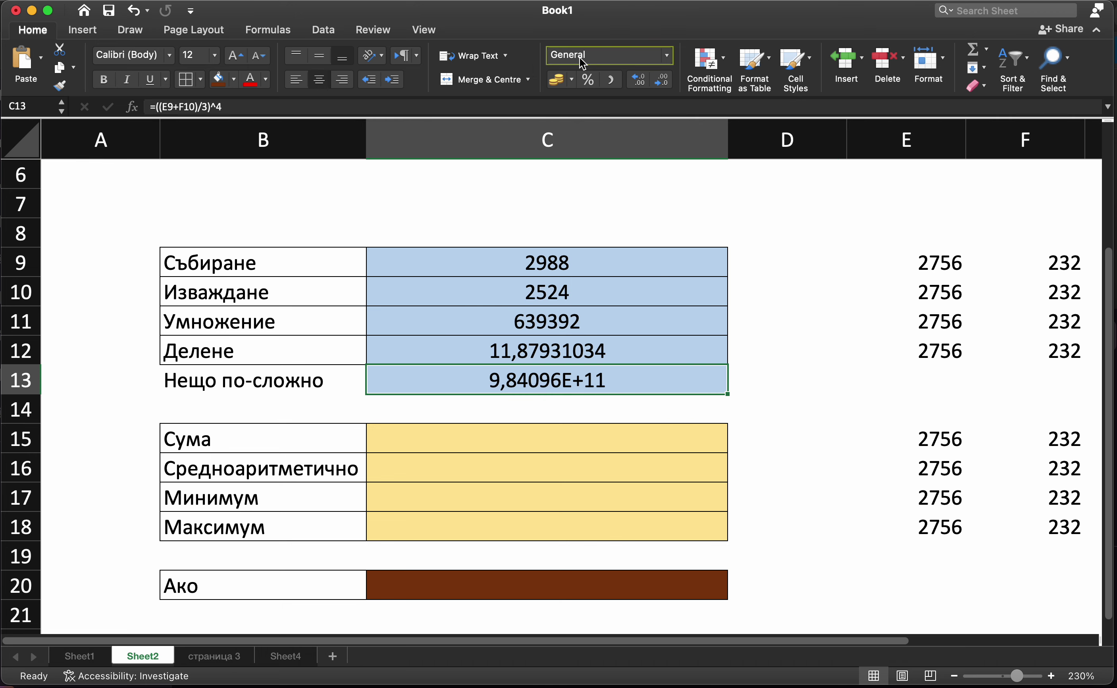
pyautogui.click(665, 57)
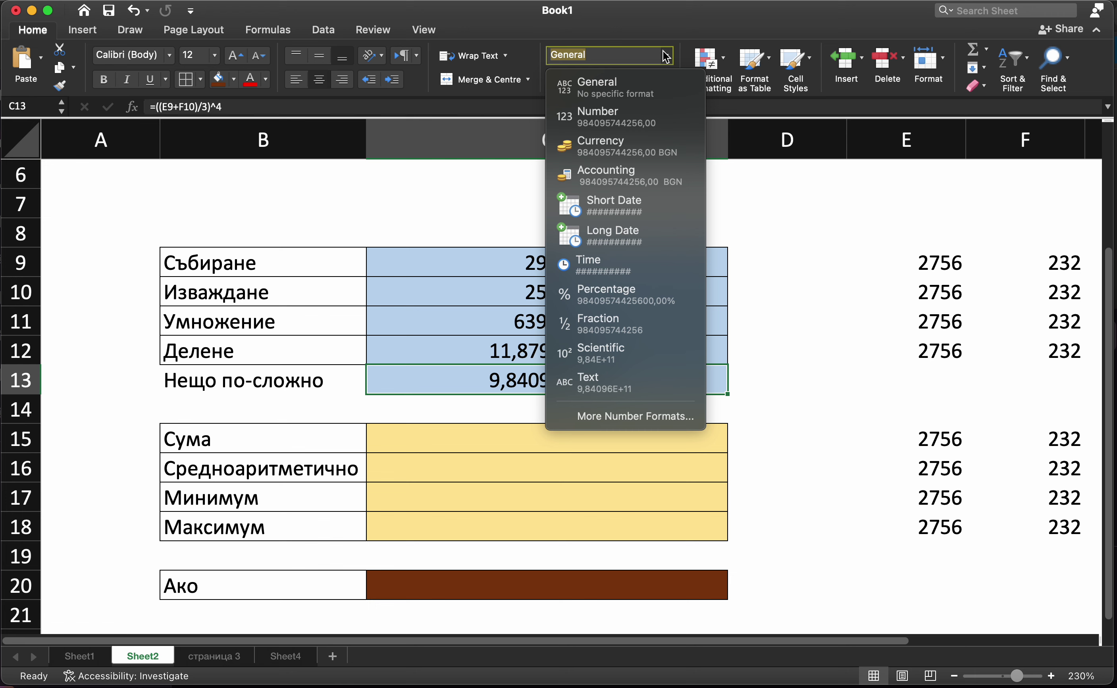
pyautogui.click(626, 124)
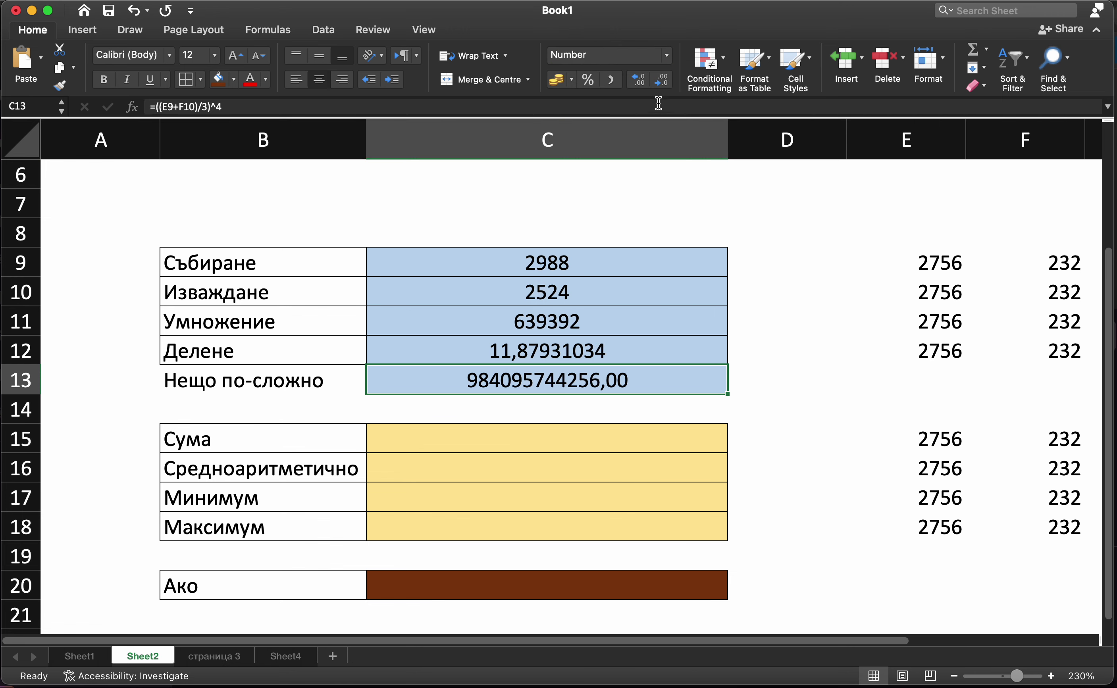
pyautogui.click(667, 56)
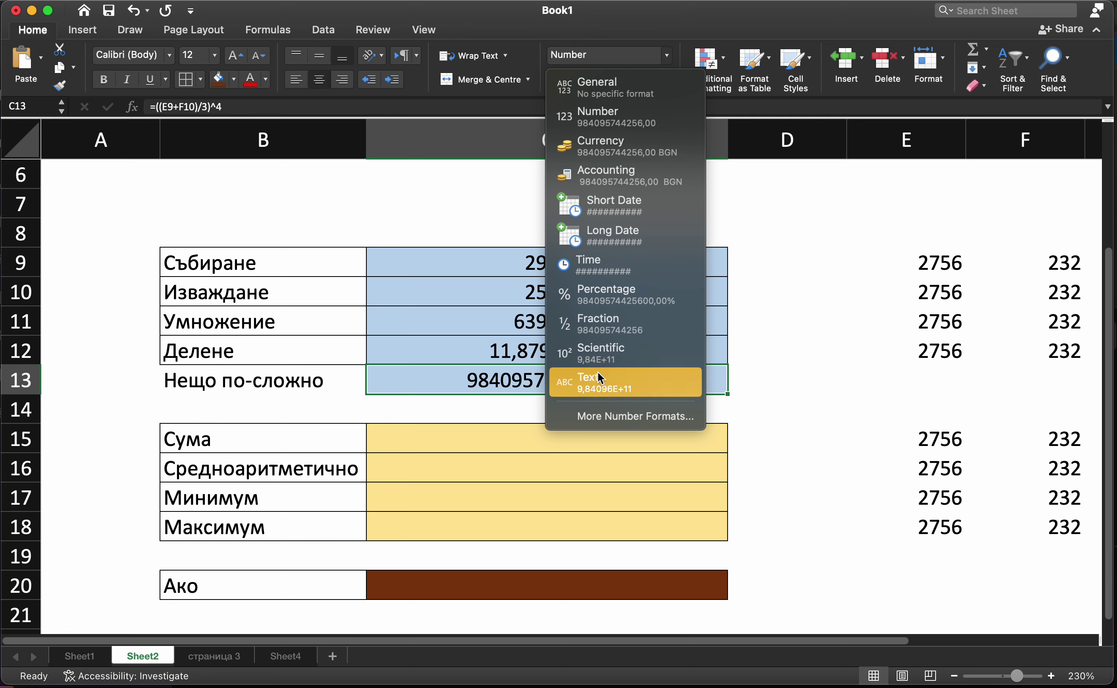
pyautogui.click(478, 389)
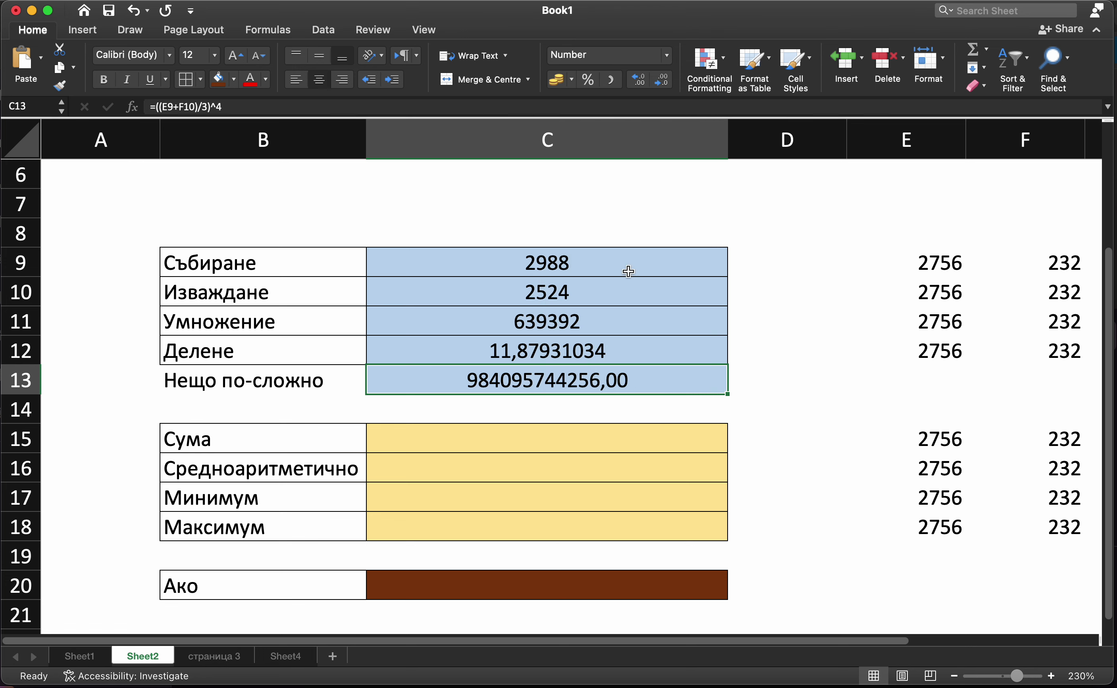
pyautogui.click(660, 86)
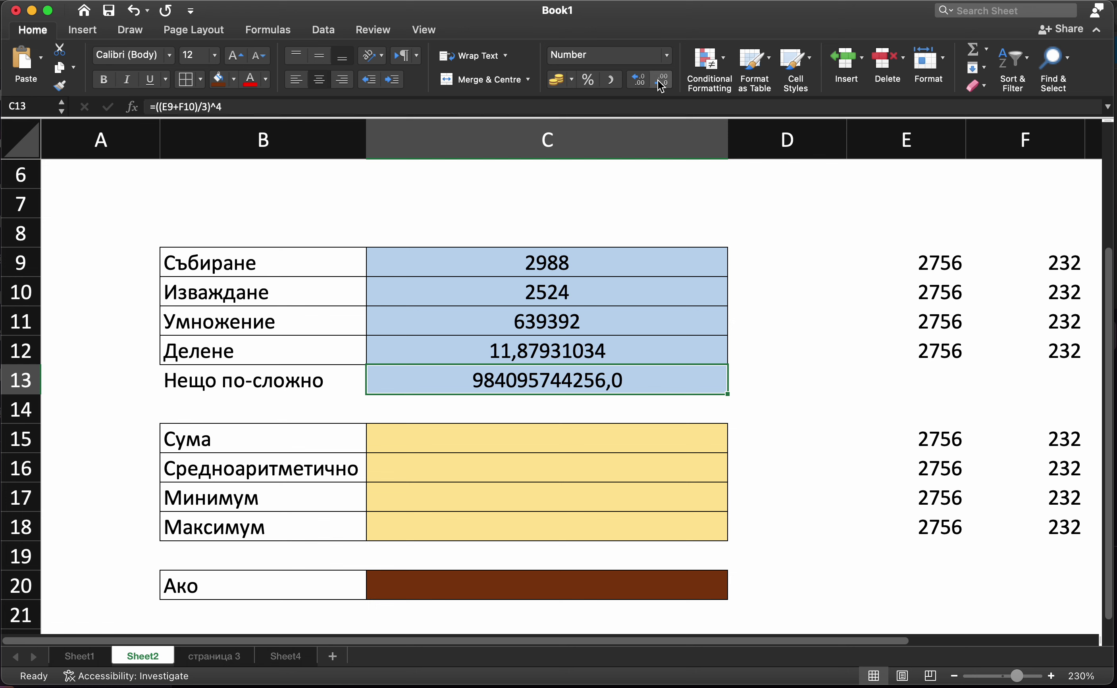
pyautogui.click(659, 81)
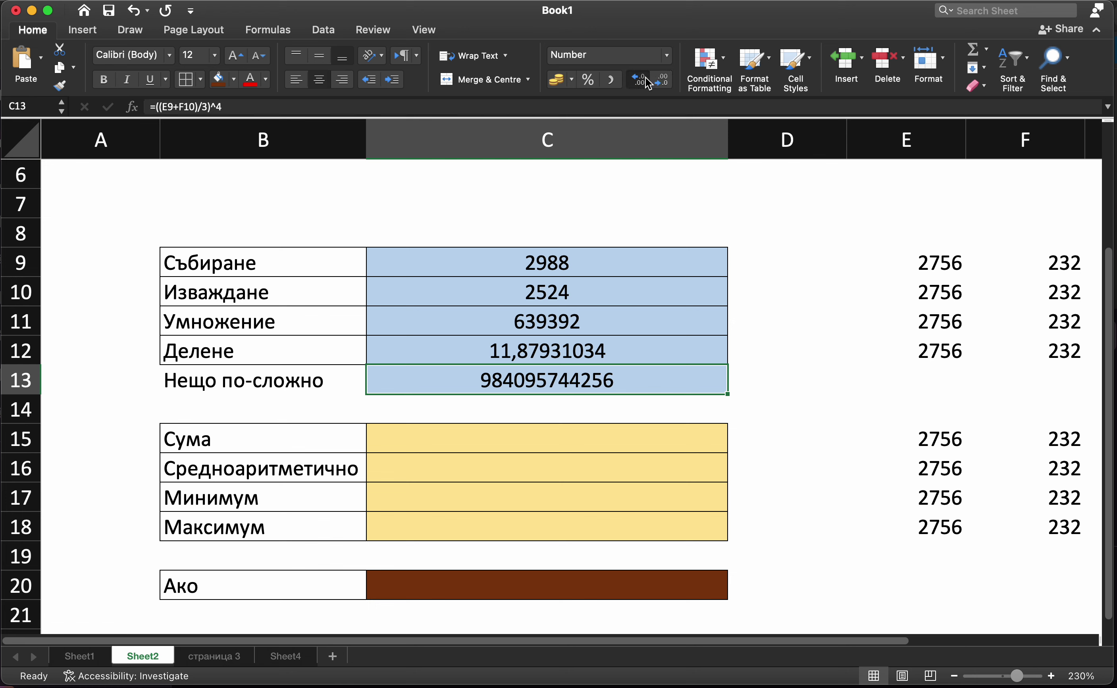
pyautogui.click(648, 83)
pyautogui.click(649, 83)
pyautogui.click(649, 84)
pyautogui.click(650, 83)
pyautogui.click(660, 82)
pyautogui.click(659, 83)
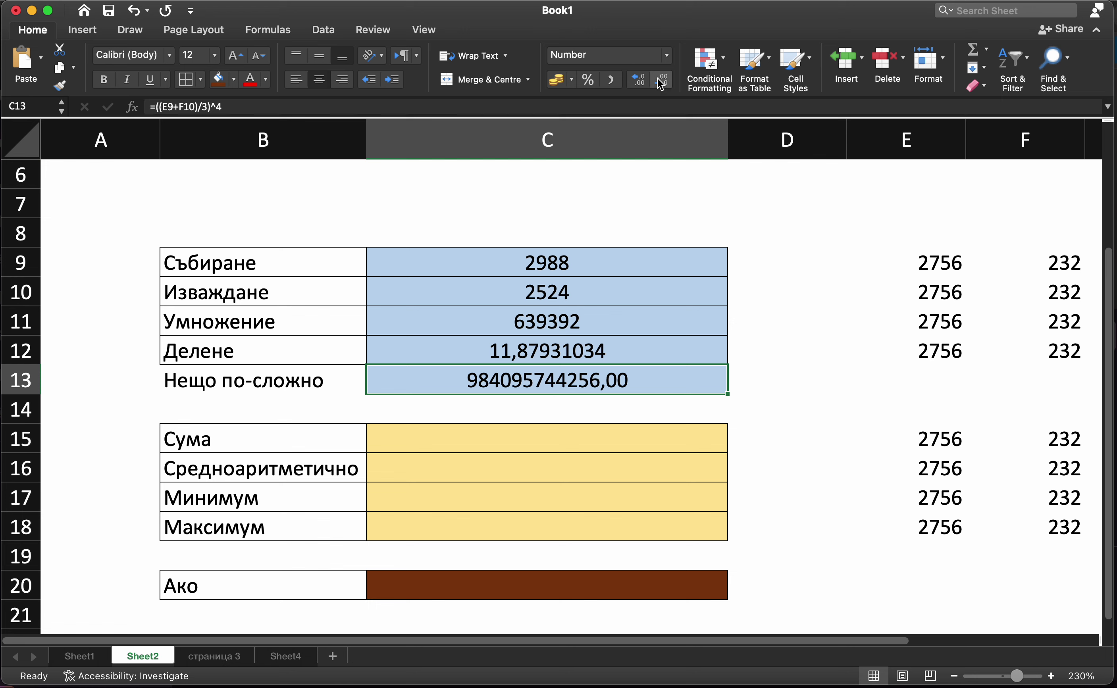
pyautogui.click(659, 82)
pyautogui.click(660, 82)
pyautogui.doubleClick(640, 83)
pyautogui.click(641, 82)
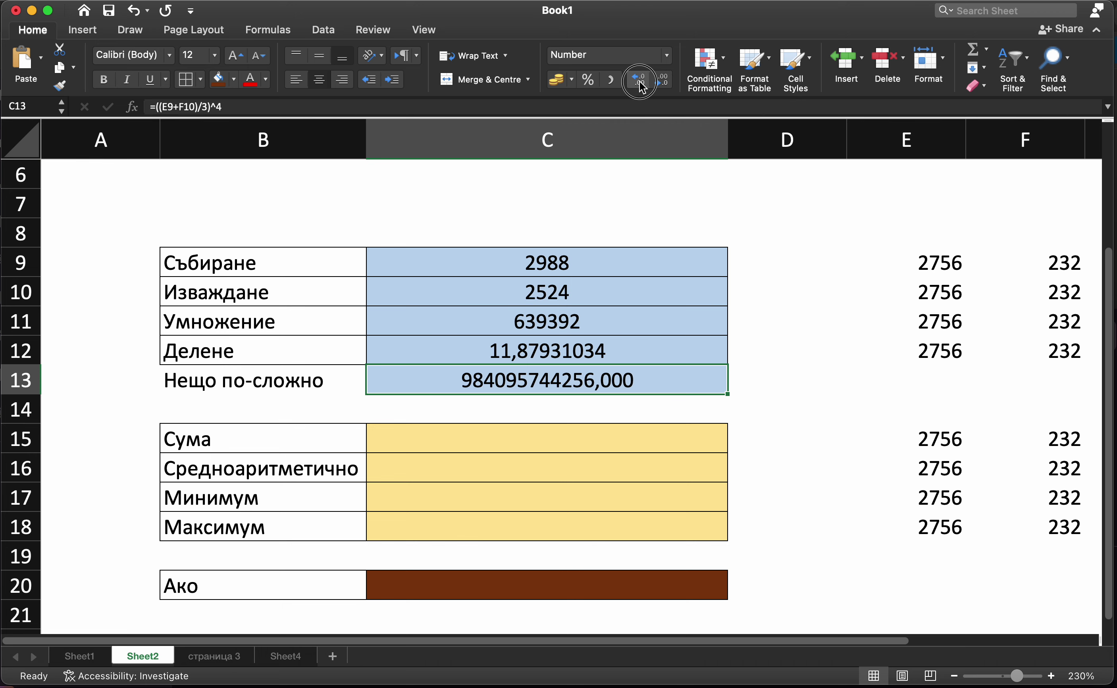
pyautogui.doubleClick(641, 83)
pyautogui.click(641, 82)
pyautogui.doubleClick(656, 83)
pyautogui.click(655, 81)
pyautogui.click(655, 81)
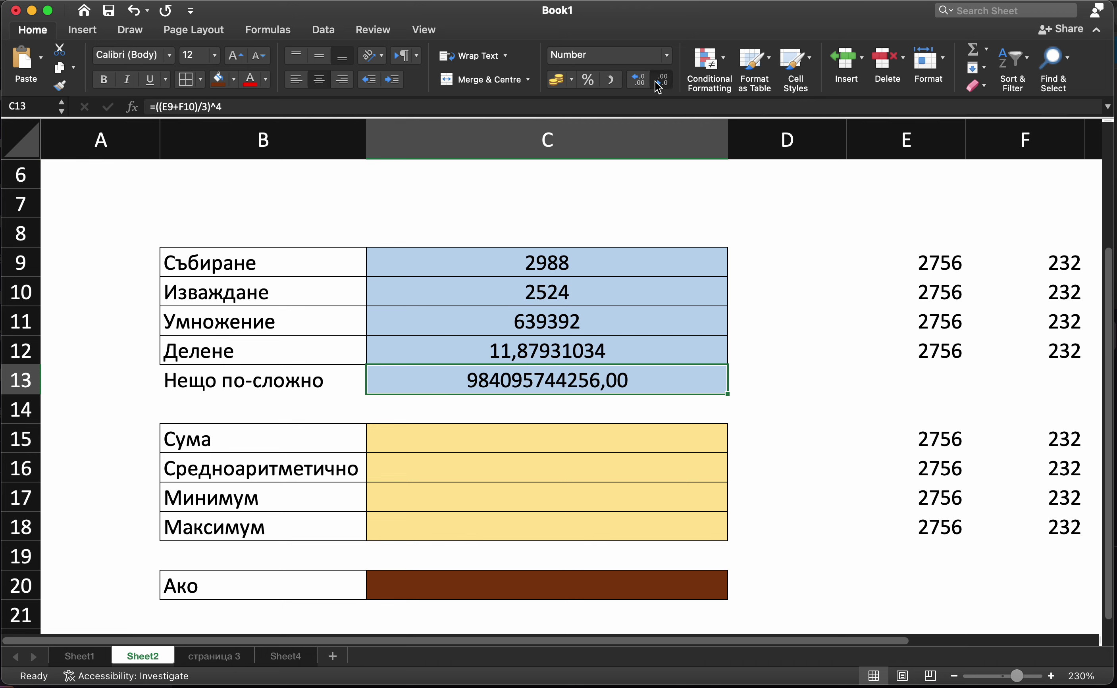
pyautogui.click(656, 81)
pyautogui.click(656, 81)
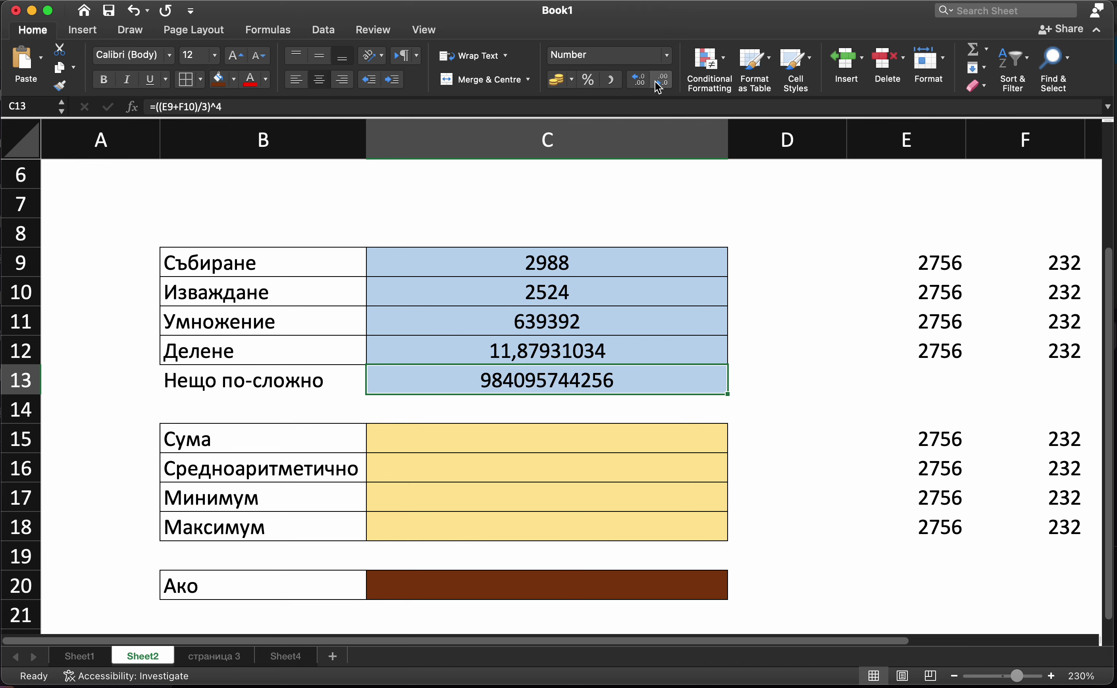
pyautogui.click(778, 382)
pyautogui.scroll(-2, 438, 405)
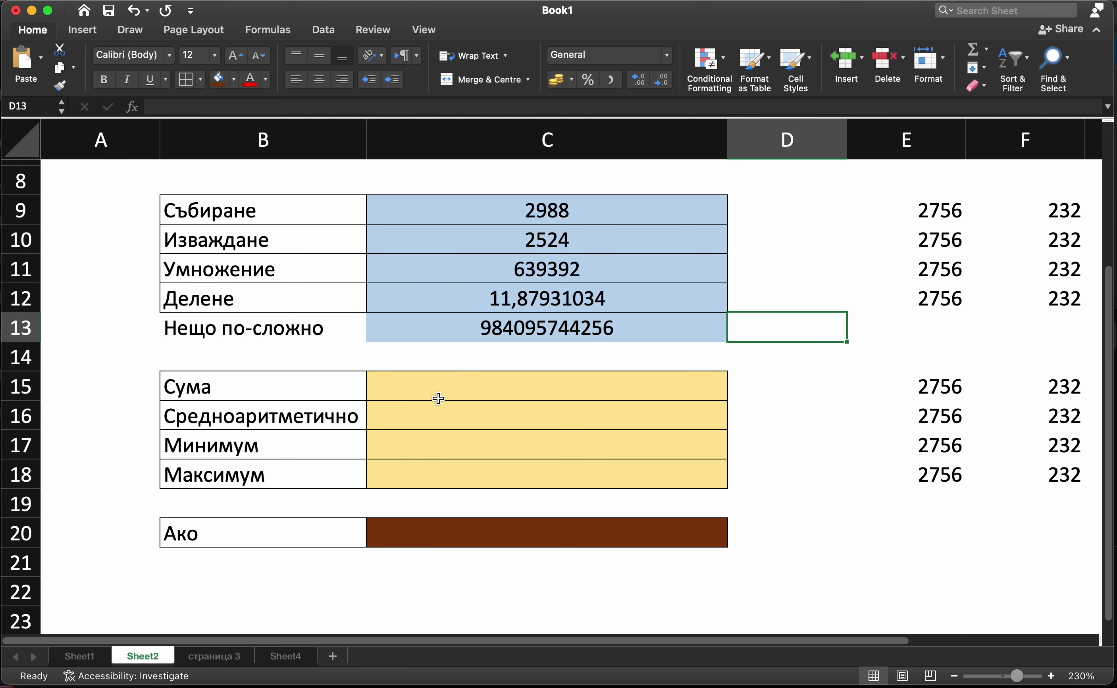
pyautogui.click(445, 386)
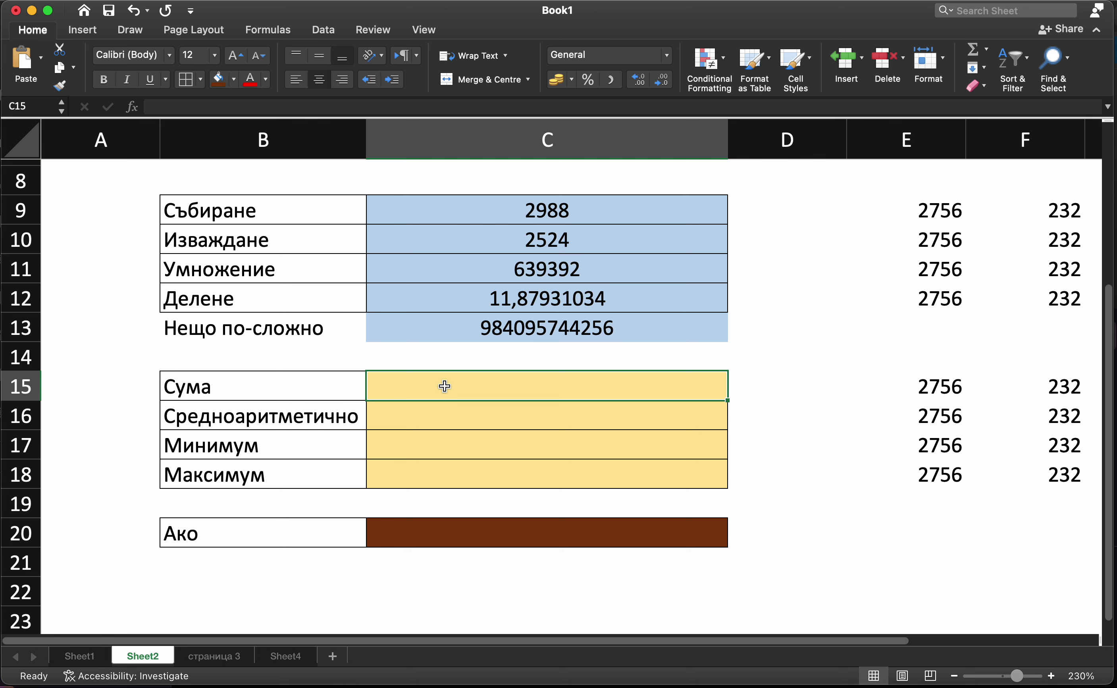
pyautogui.write('=')
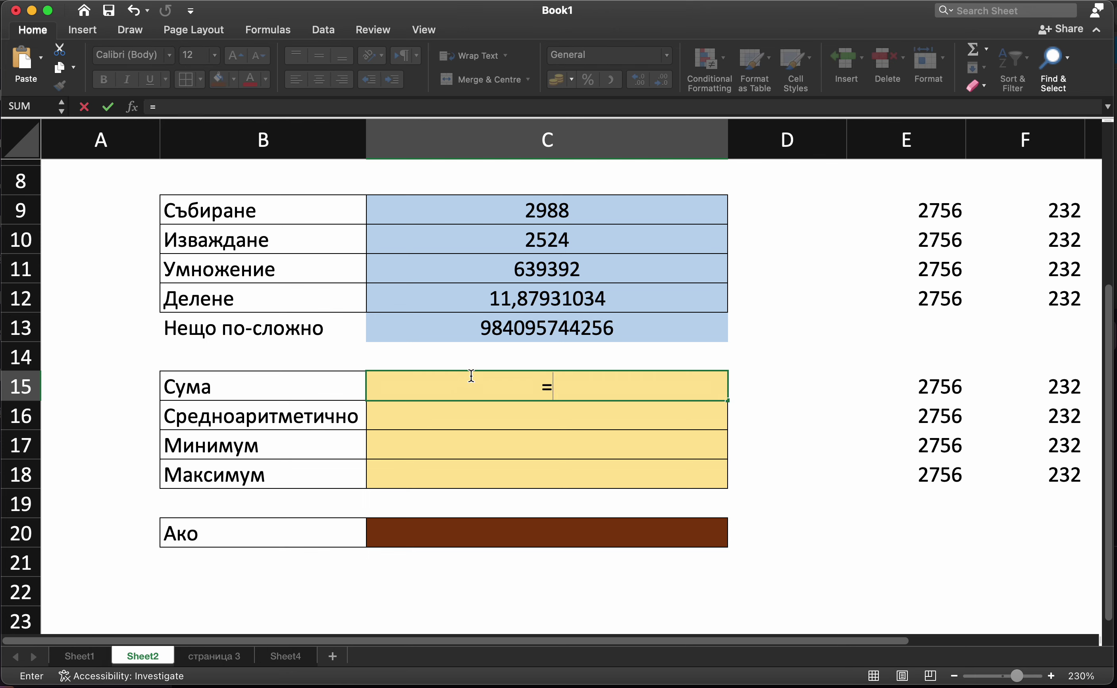
pyautogui.click(893, 380)
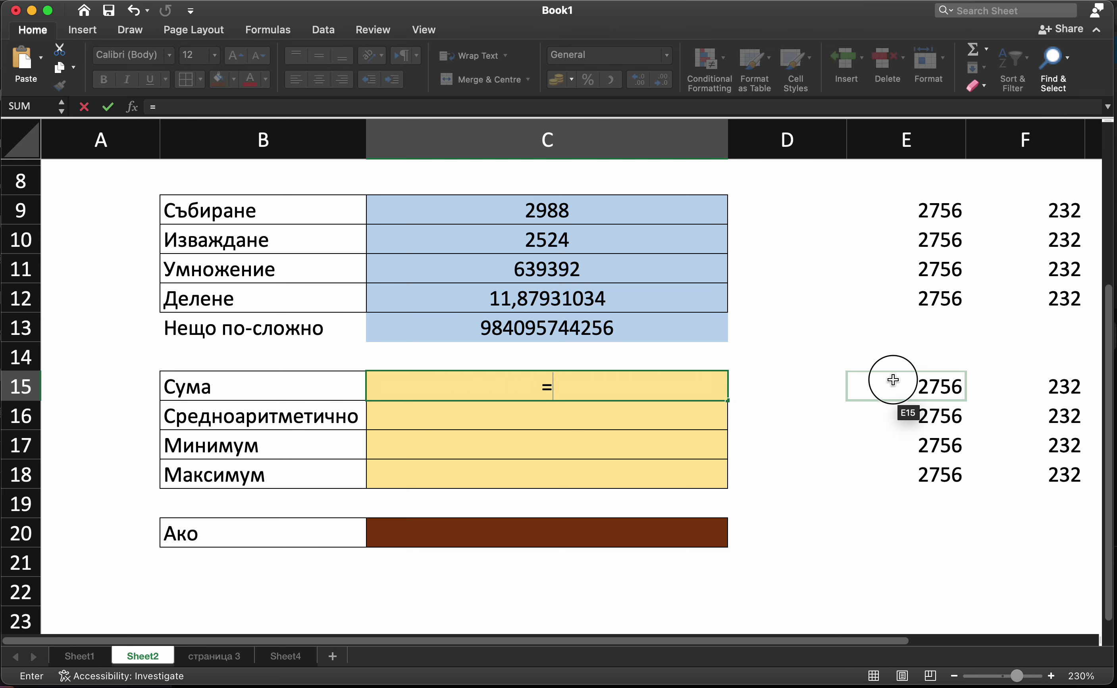
pyautogui.write('E15+')
pyautogui.click(896, 406)
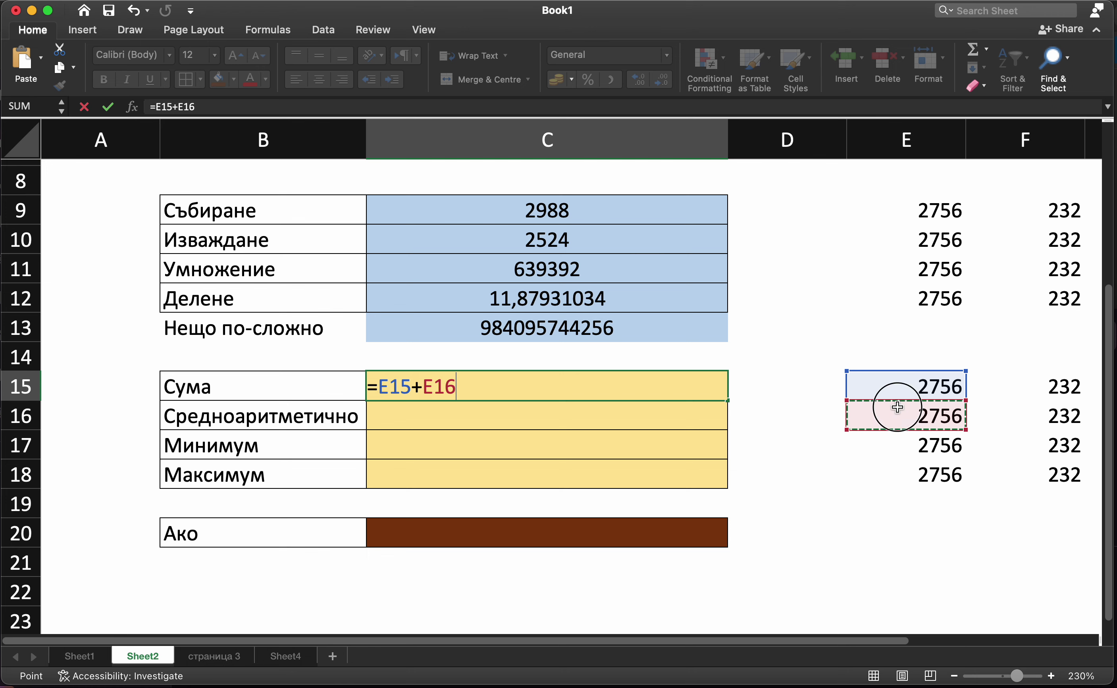
pyautogui.write('+')
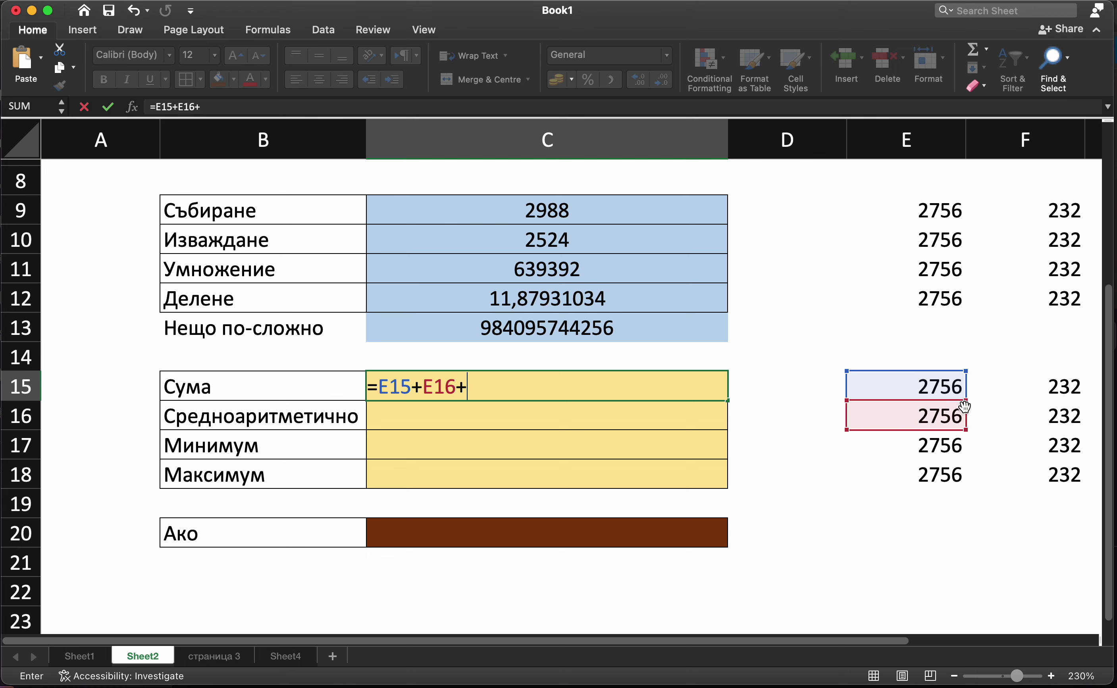
pyautogui.click(1037, 408)
pyautogui.write('+')
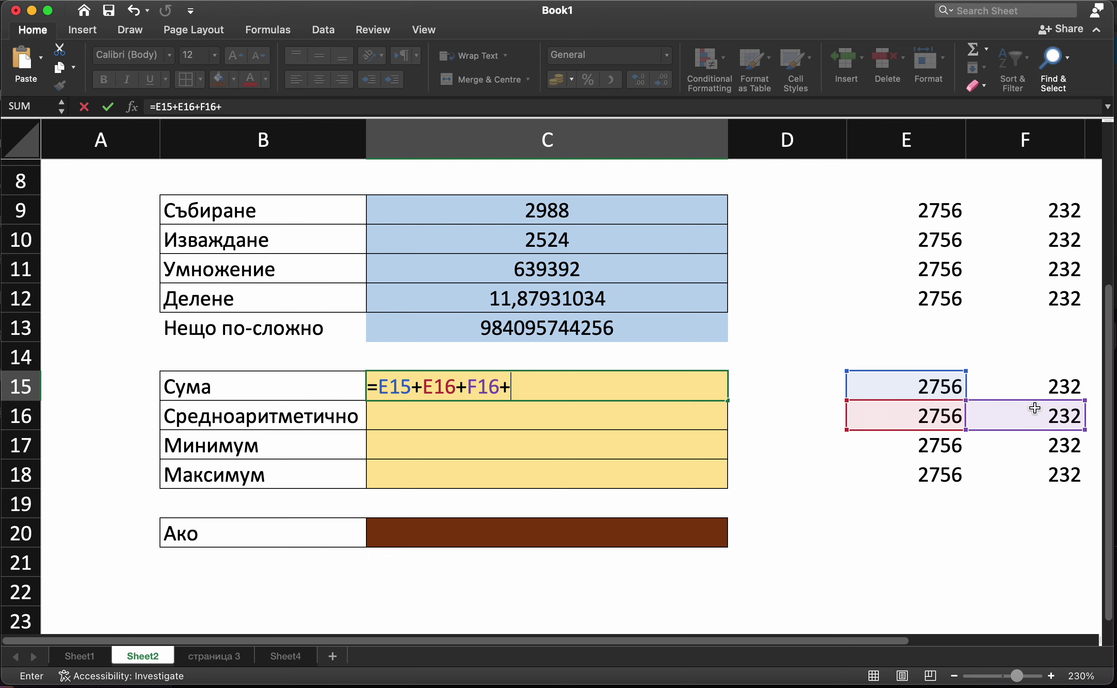
pyautogui.click(1033, 390)
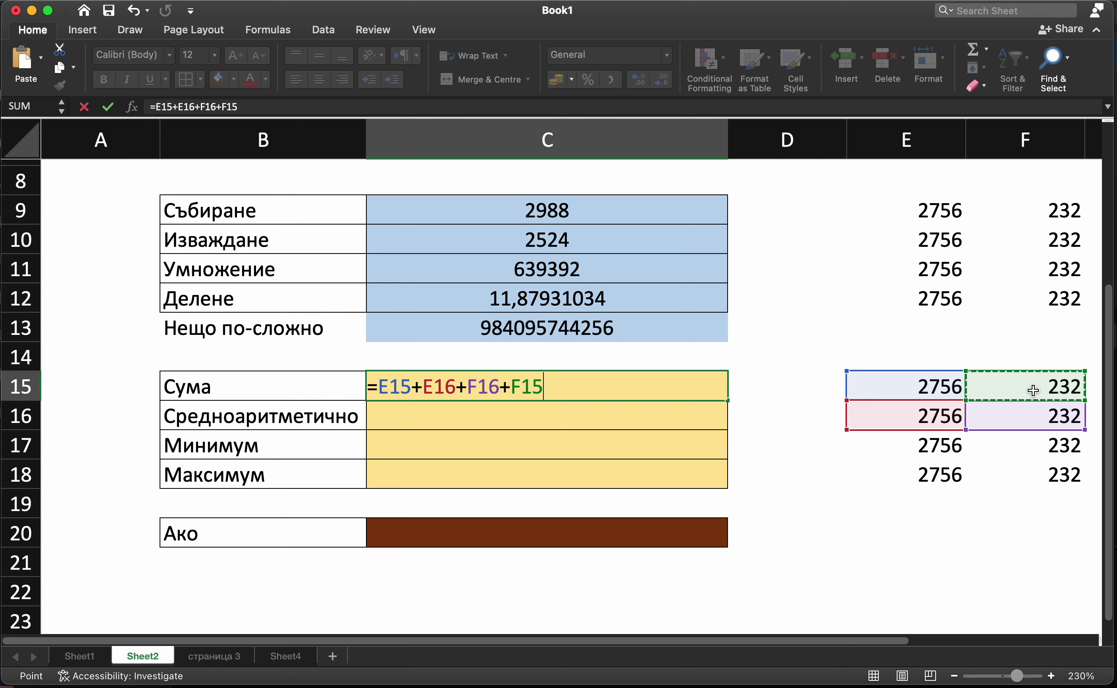
# - Enter 123, 572, 488 and 978 into B22:E22
pyautogui.press('Escape')
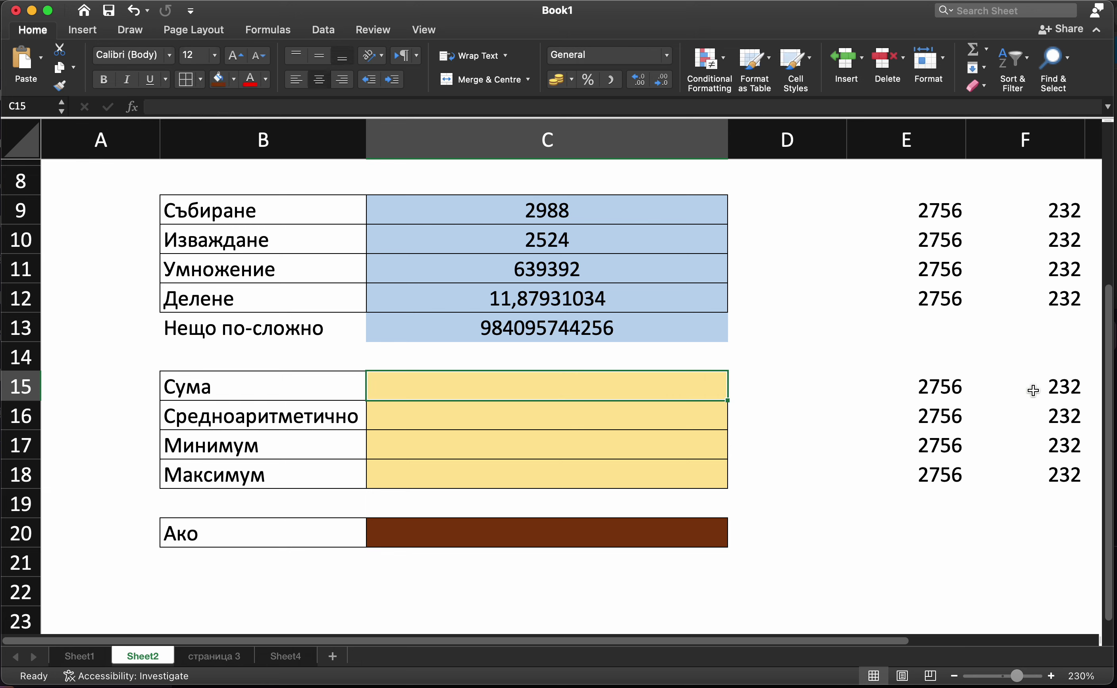
pyautogui.click(202, 600)
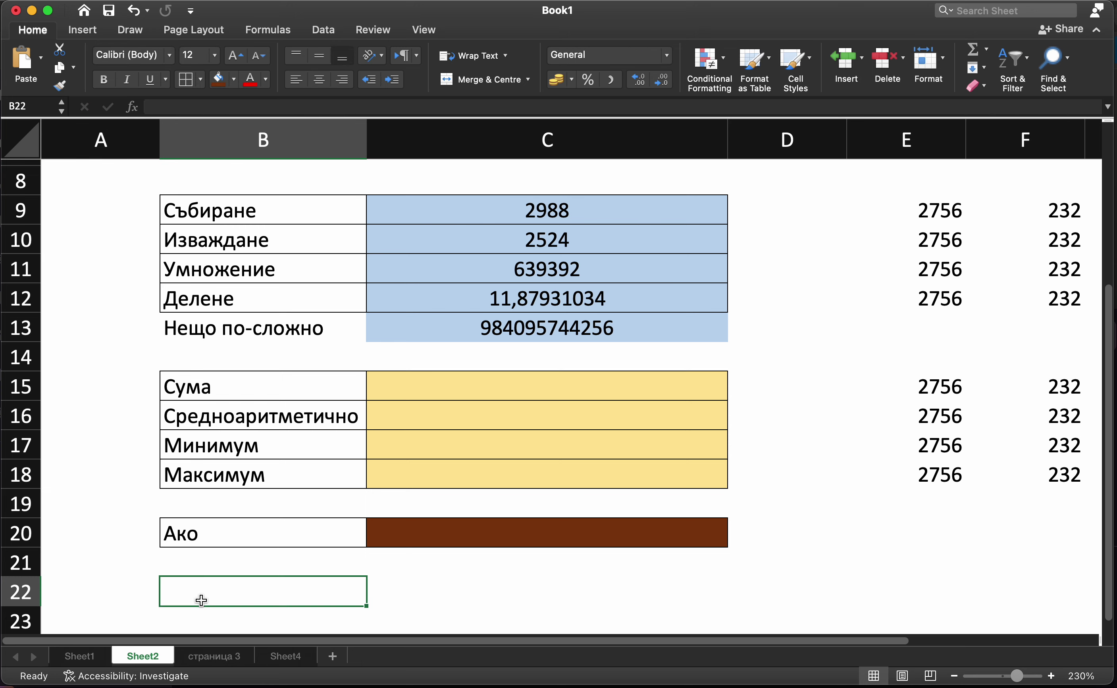
pyautogui.write('1')
pyautogui.press('Tab')
pyautogui.write('5')
pyautogui.press('Tab')
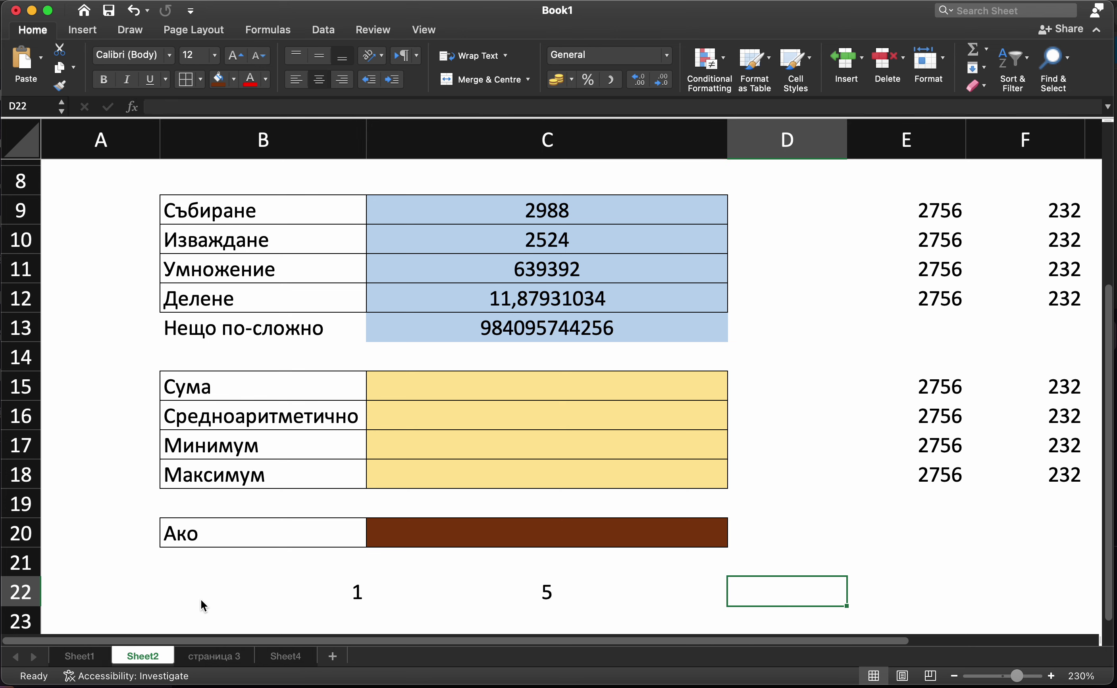
pyautogui.write('7')
pyautogui.press('Tab')
pyautogui.hotkey('shift', 'Tab')
pyautogui.hotkey('shift', 'Tab')
pyautogui.hotkey('shift', 'Tab')
pyautogui.press('F2')
pyautogui.write('23')
pyautogui.press('Tab')
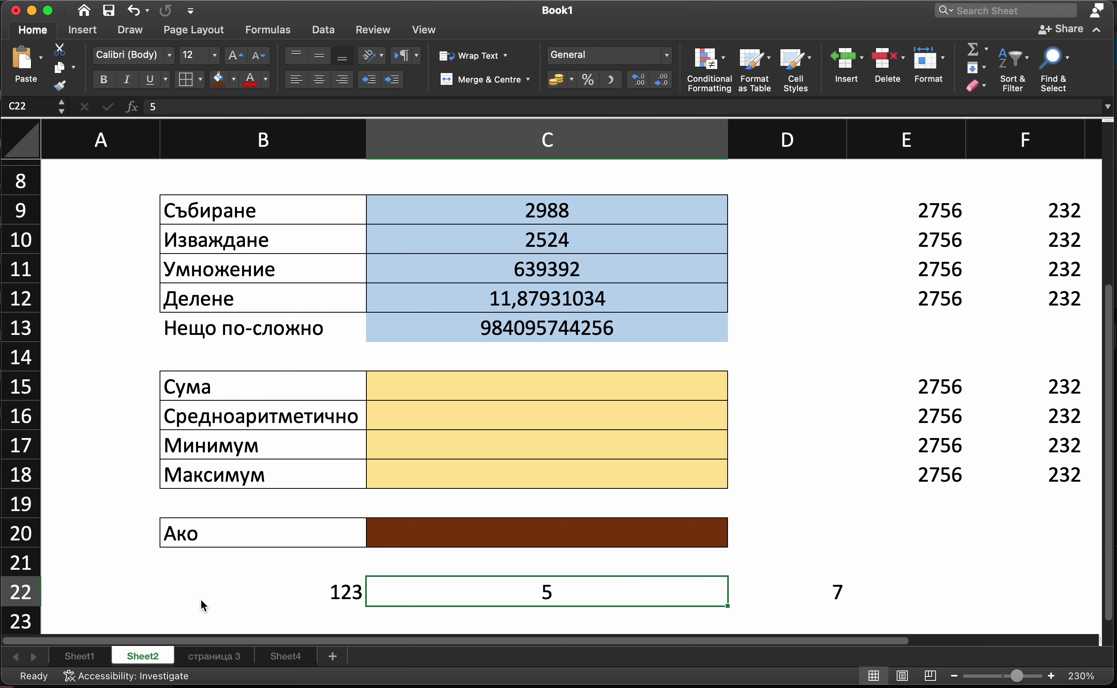
pyautogui.write('72')
pyautogui.press('Tab')
pyautogui.write('488')
pyautogui.press('Tab')
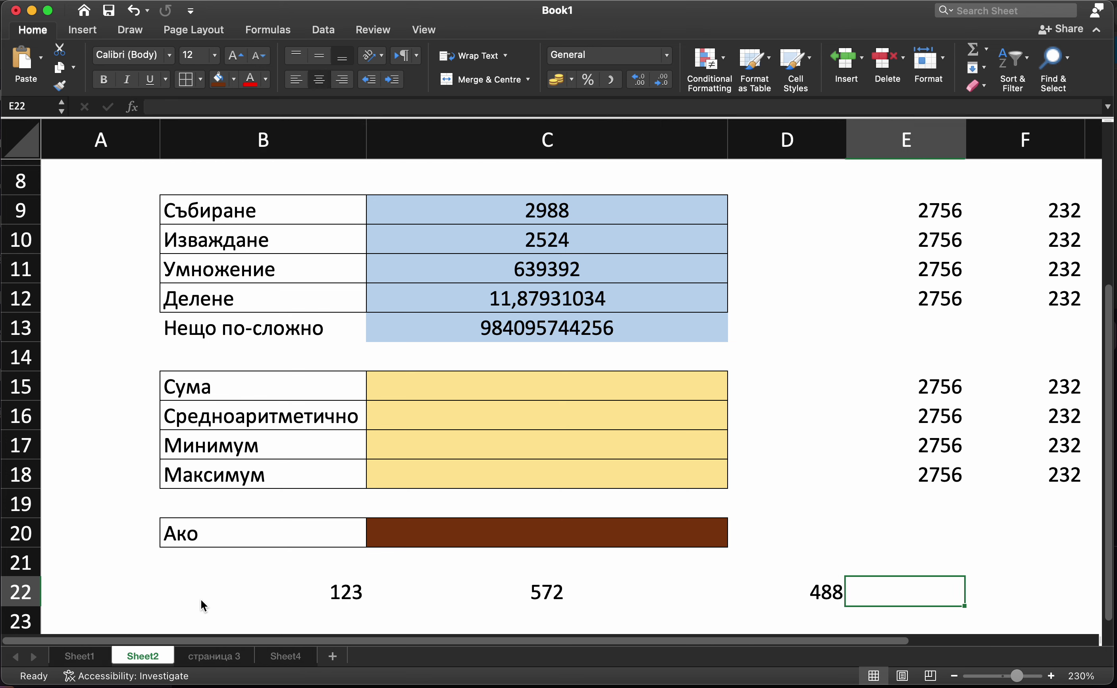
pyautogui.write('978')
pyautogui.press('Tab')
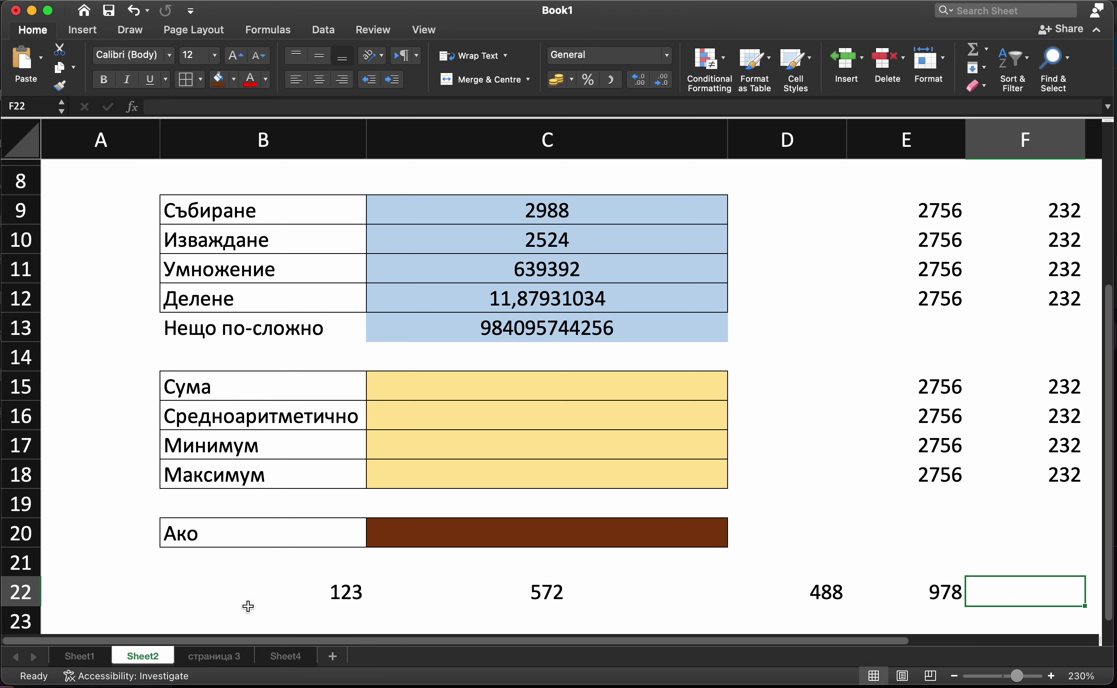
# - Centre B22:E22 and give the cells borders
pyautogui.click(292, 598)
pyautogui.moveTo(293, 598); pyautogui.dragTo(894, 591)
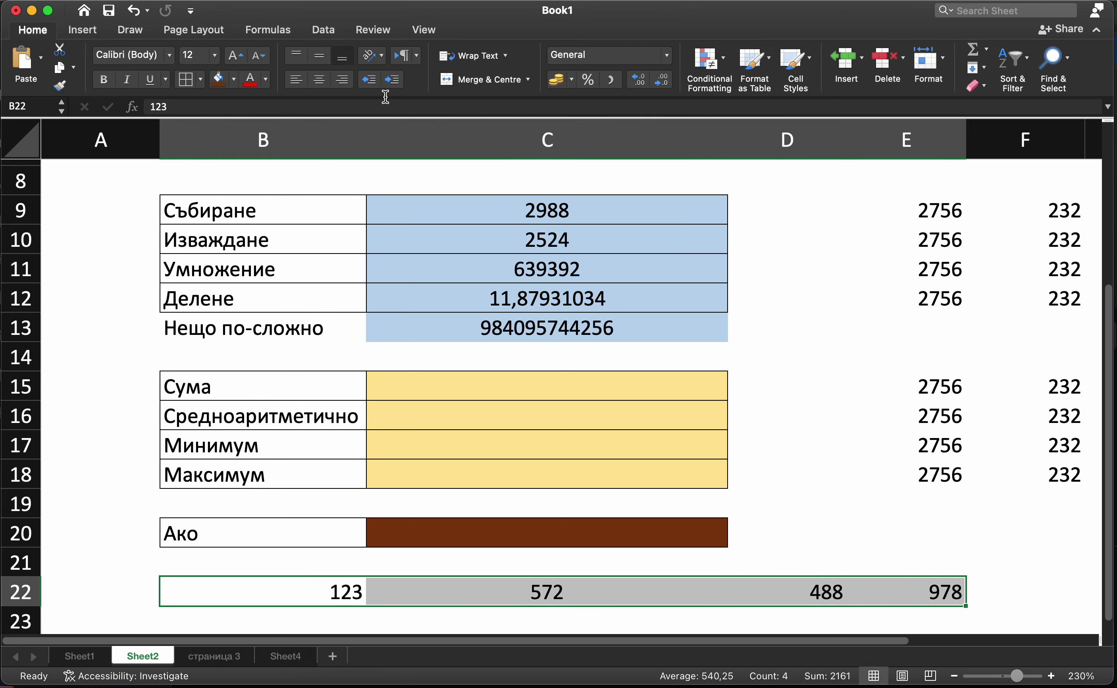
pyautogui.click(321, 81)
pyautogui.click(186, 79)
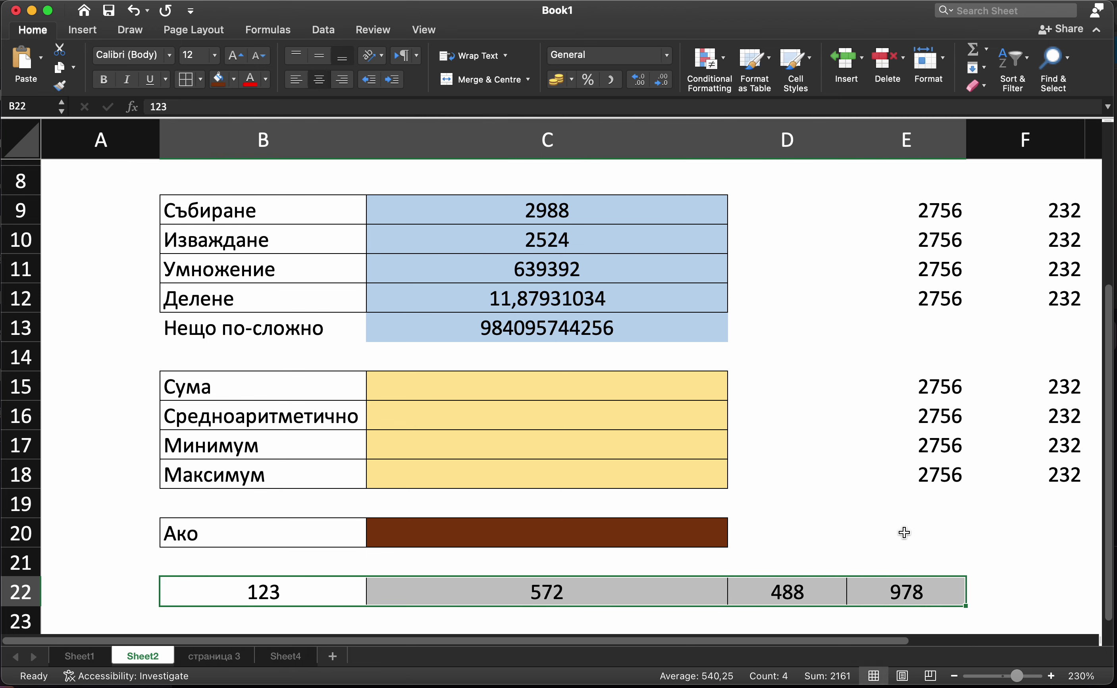
pyautogui.click(825, 513)
pyautogui.moveTo(351, 591); pyautogui.dragTo(888, 588)
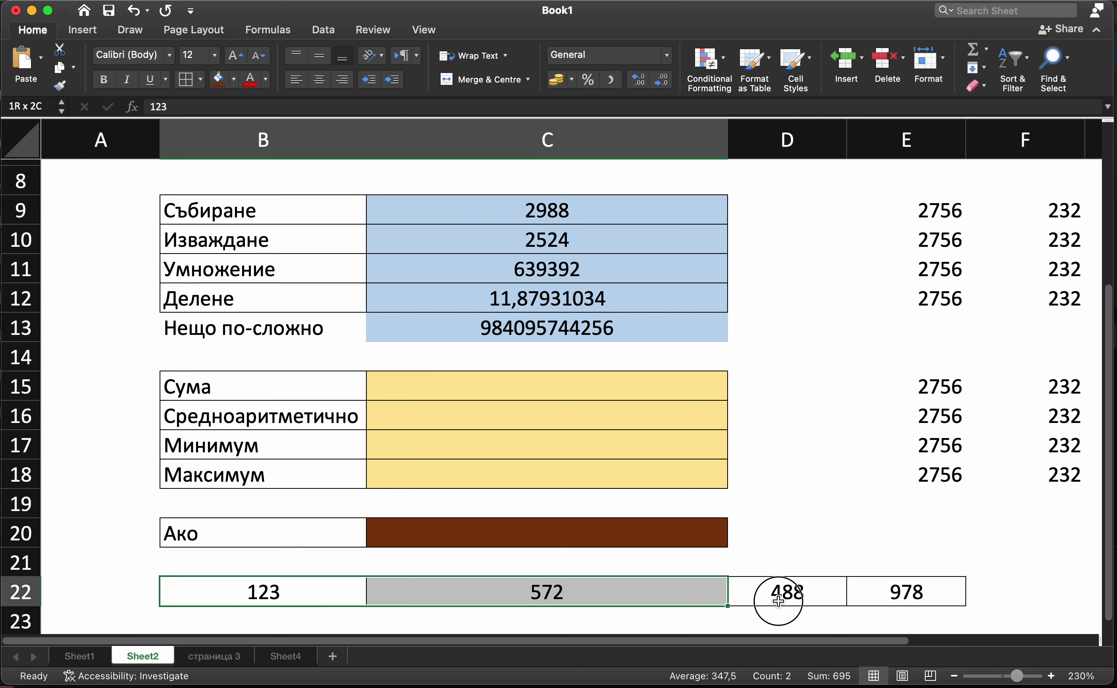
pyautogui.click(580, 389)
# - Enter =B22+C22+D22+E22 in C15, totalling 2161
pyautogui.write('=')
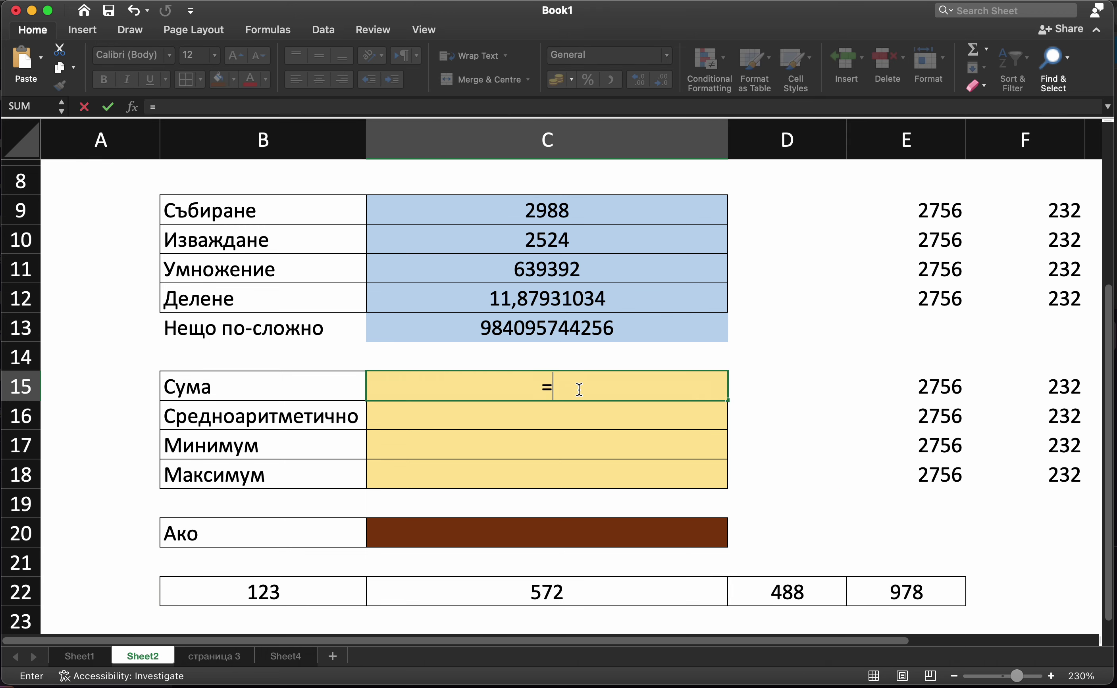
pyautogui.click(281, 591)
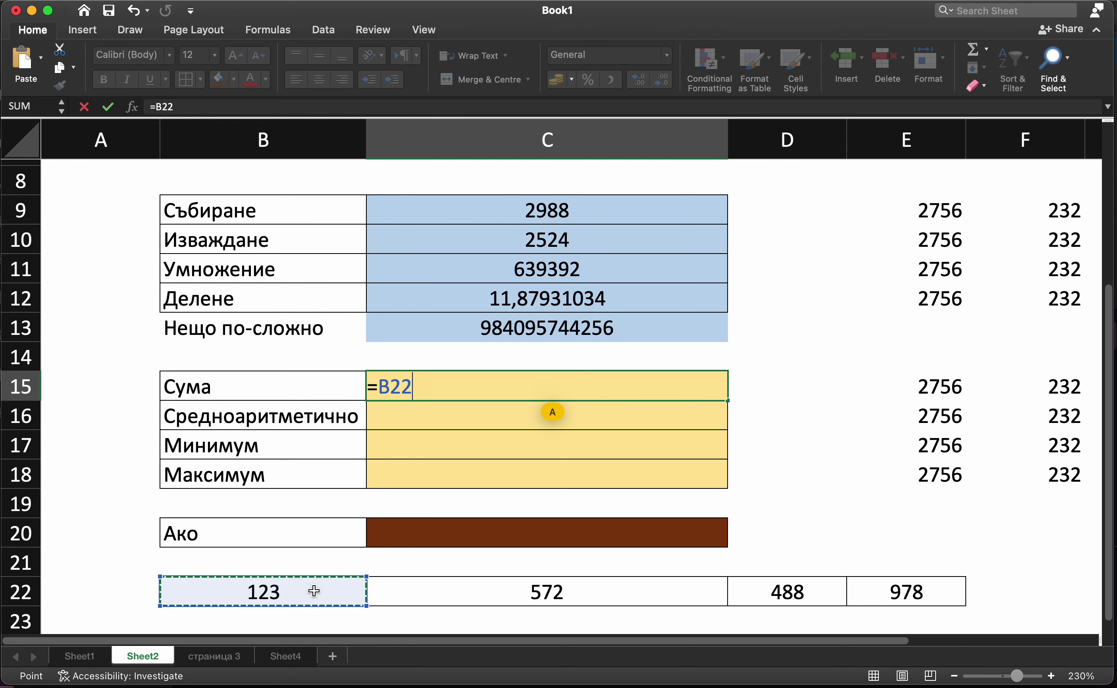
pyautogui.write('+')
pyautogui.click(388, 582)
pyautogui.write('+')
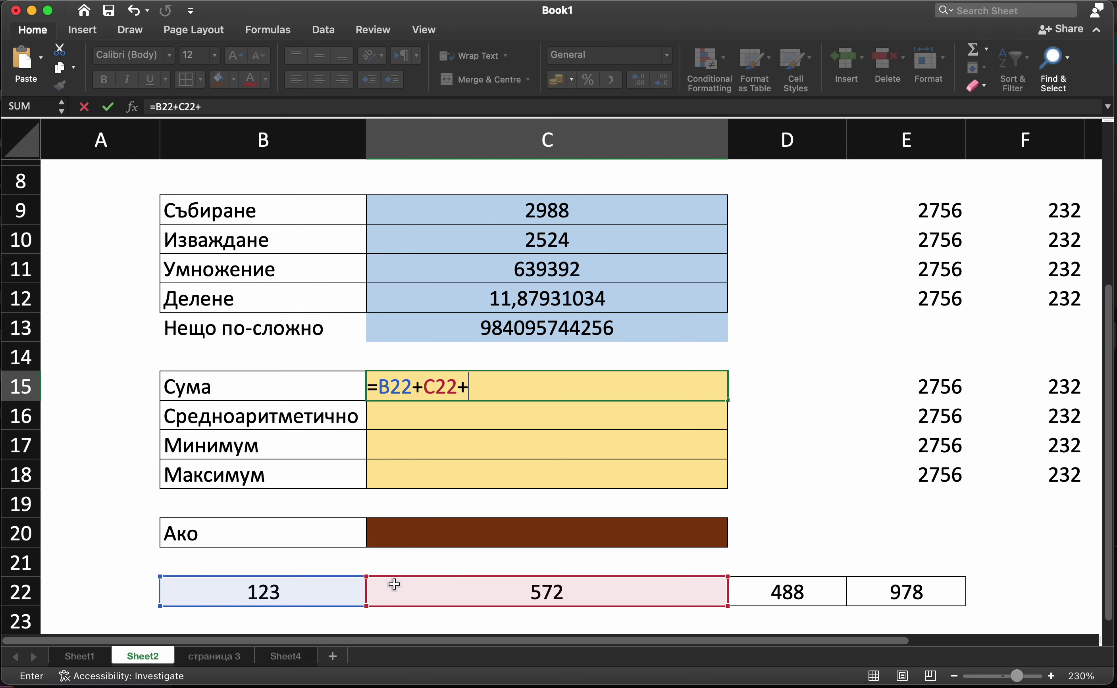
pyautogui.click(742, 590)
pyautogui.write('+')
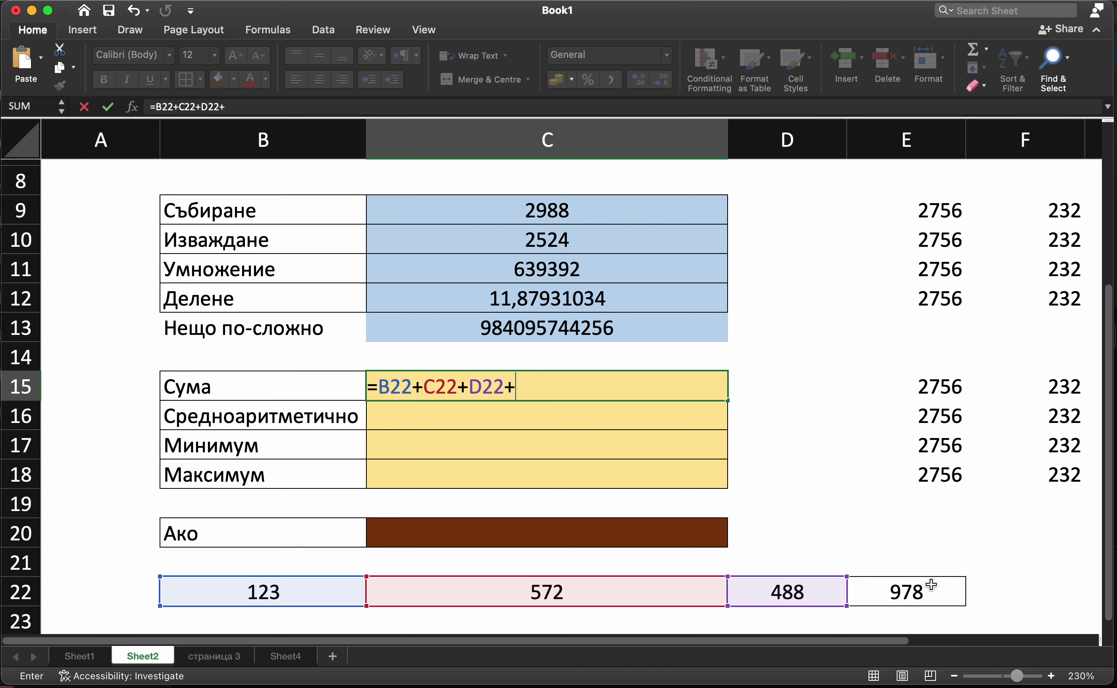
pyautogui.click(925, 590)
pyautogui.press('Return')
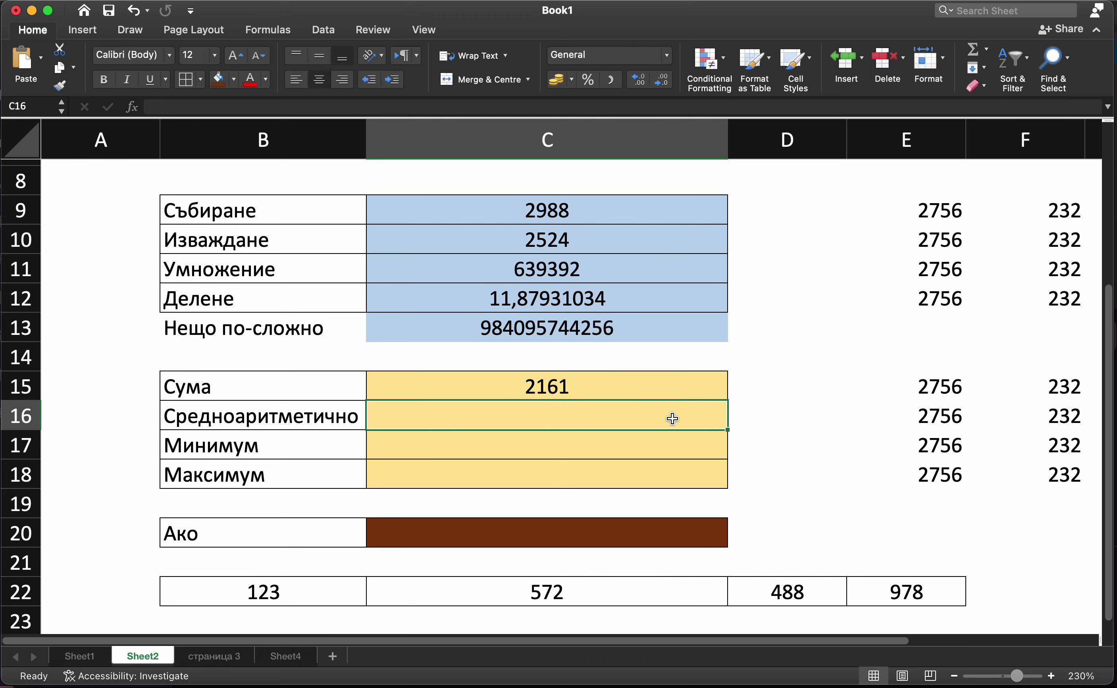
# - Label D15 with the word SUM
pyautogui.doubleClick(759, 387)
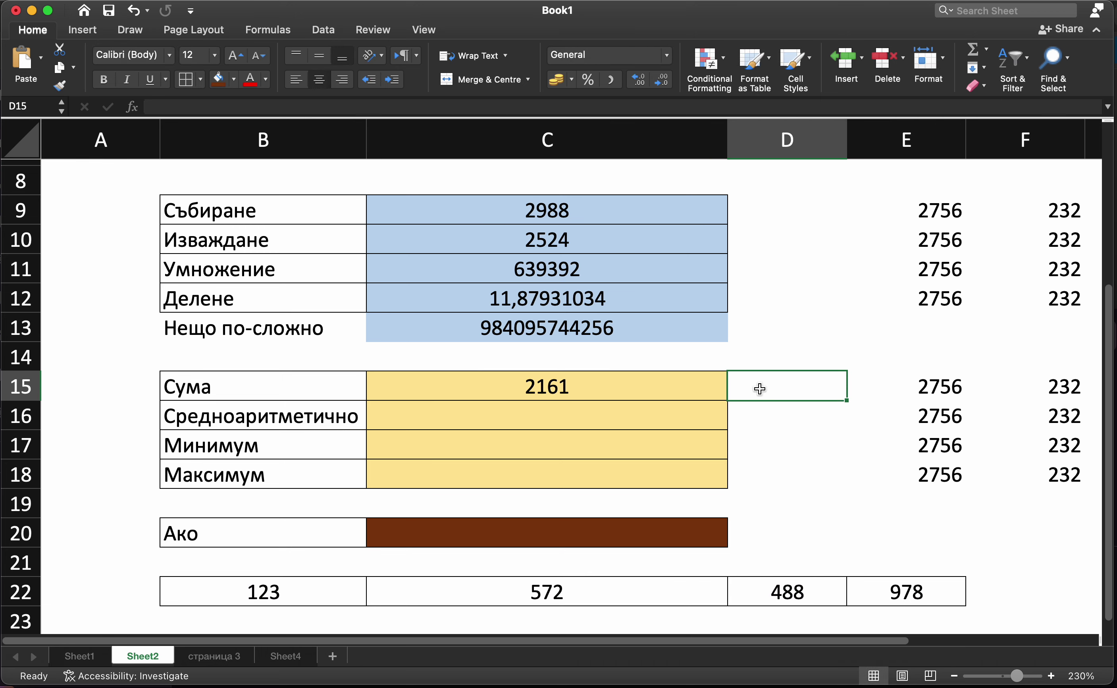
pyautogui.write('СУМ')
pyautogui.press('BackSpace')
pyautogui.press('BackSpace')
pyautogui.press('BackSpace')
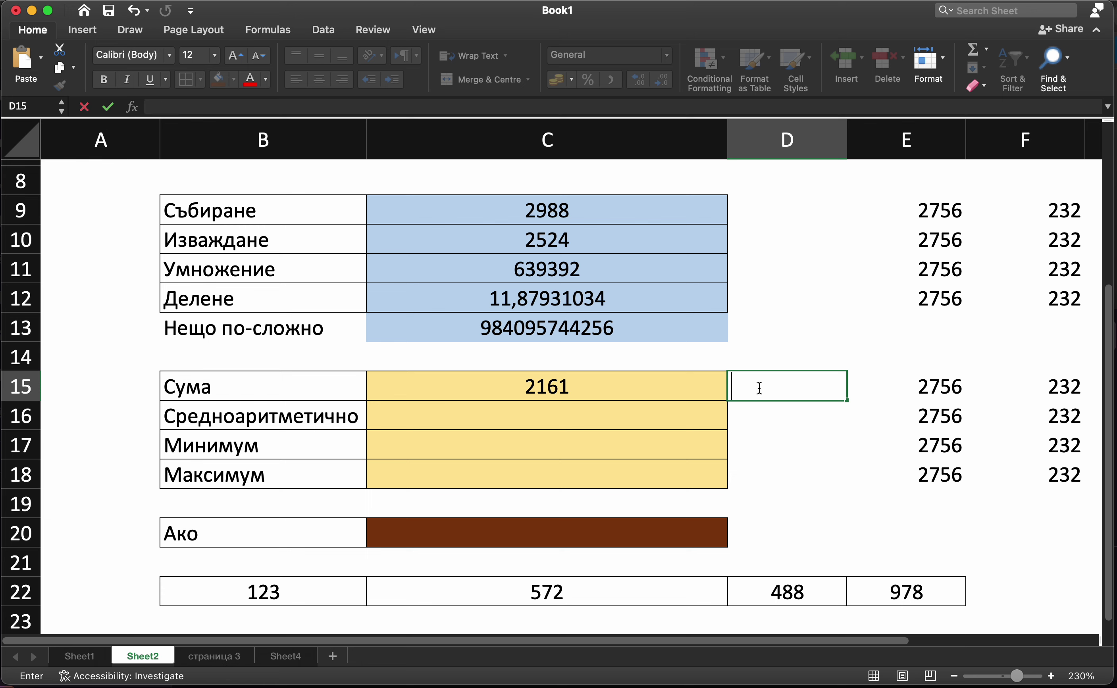
pyautogui.write('SUM')
pyautogui.press('Return')
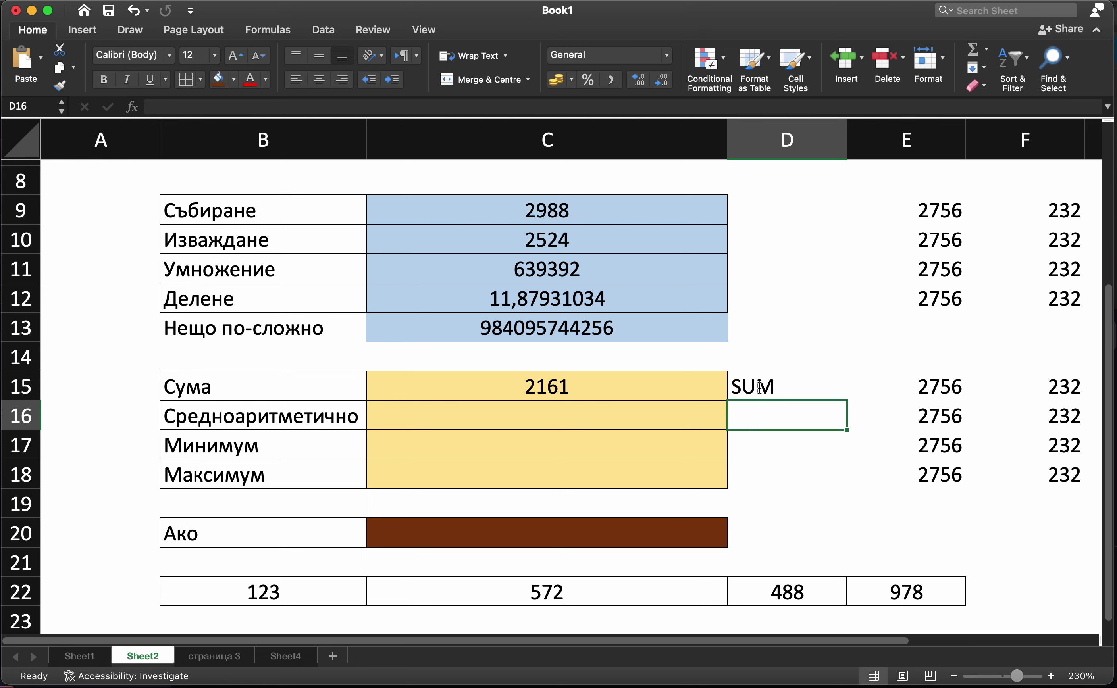
pyautogui.press('Up')
pyautogui.press('Left')
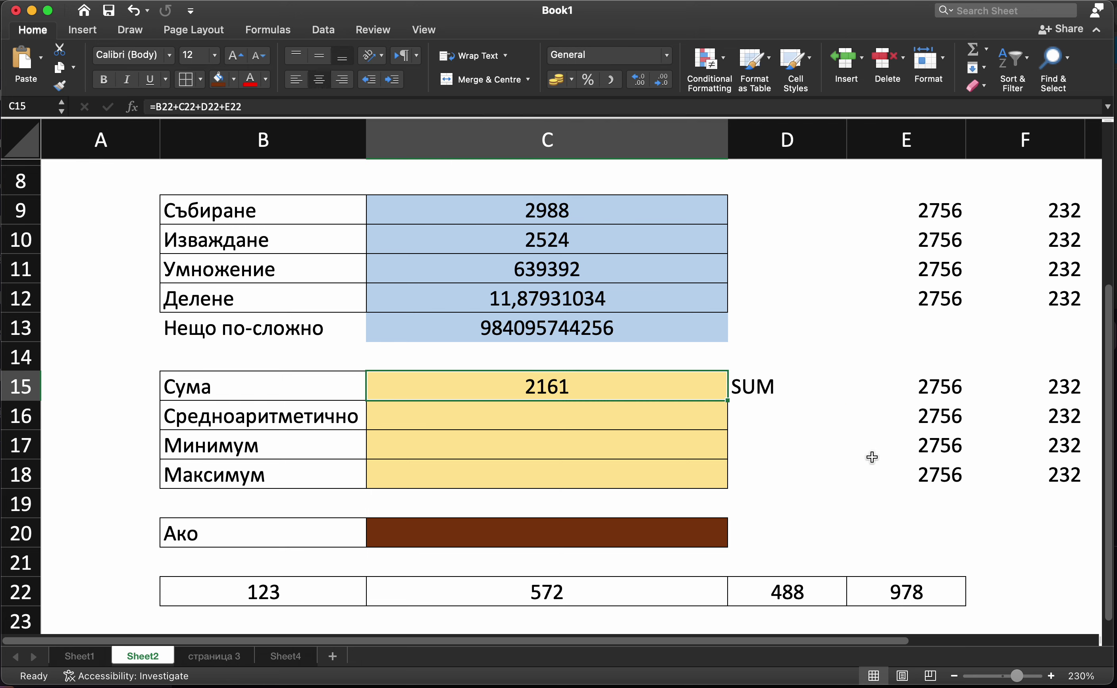
# - Replace C15's long addition with =SUM(B22:E22), still totalling 2161
pyautogui.write('=sum')
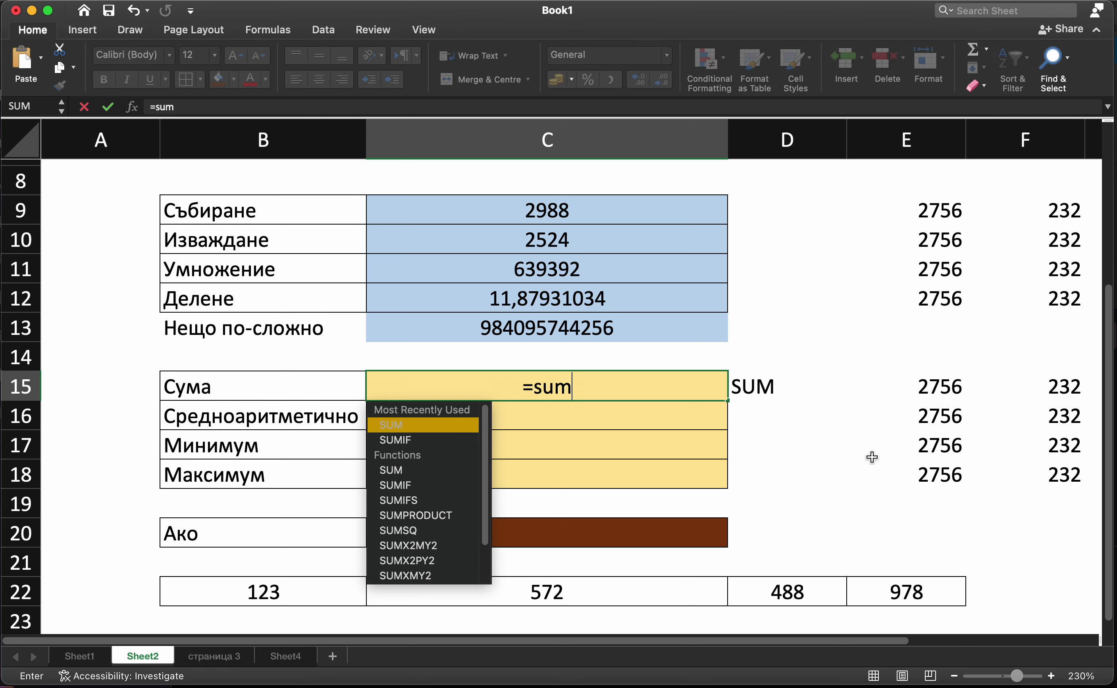
pyautogui.write('(')
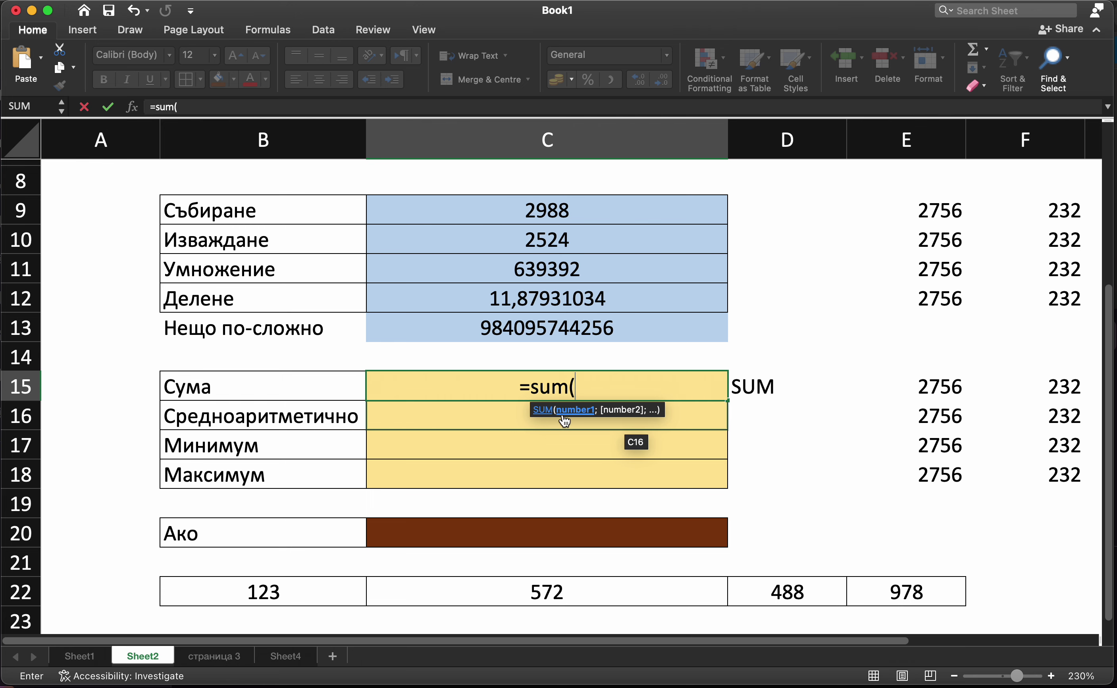
pyautogui.click(543, 410)
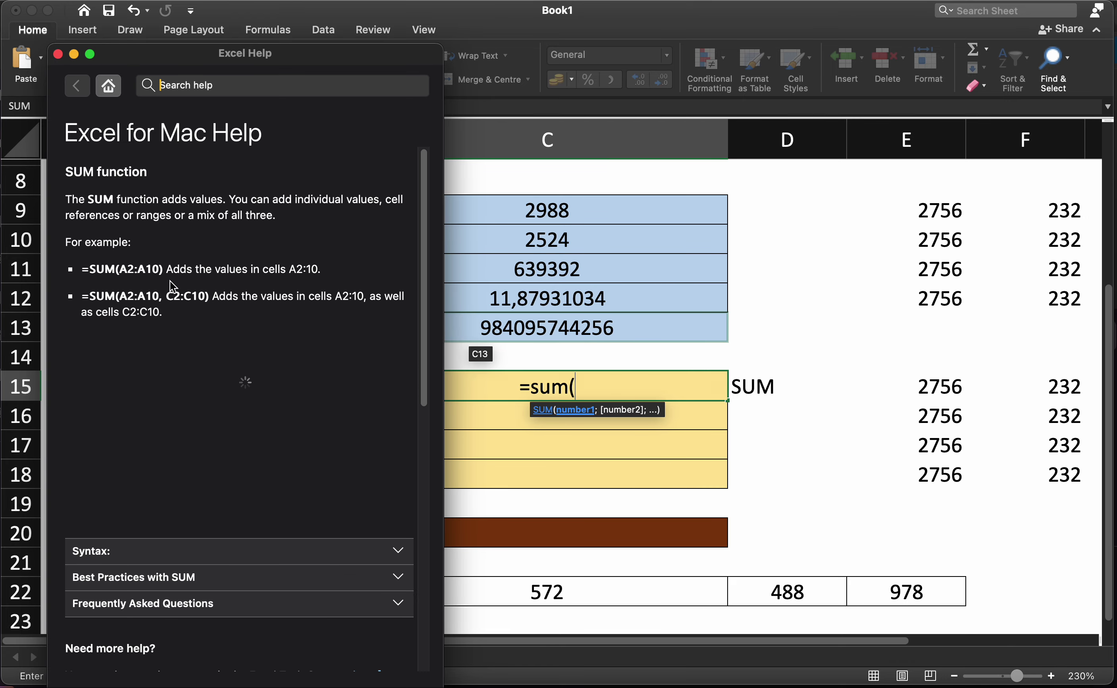
pyautogui.scroll(-2, 171, 287)
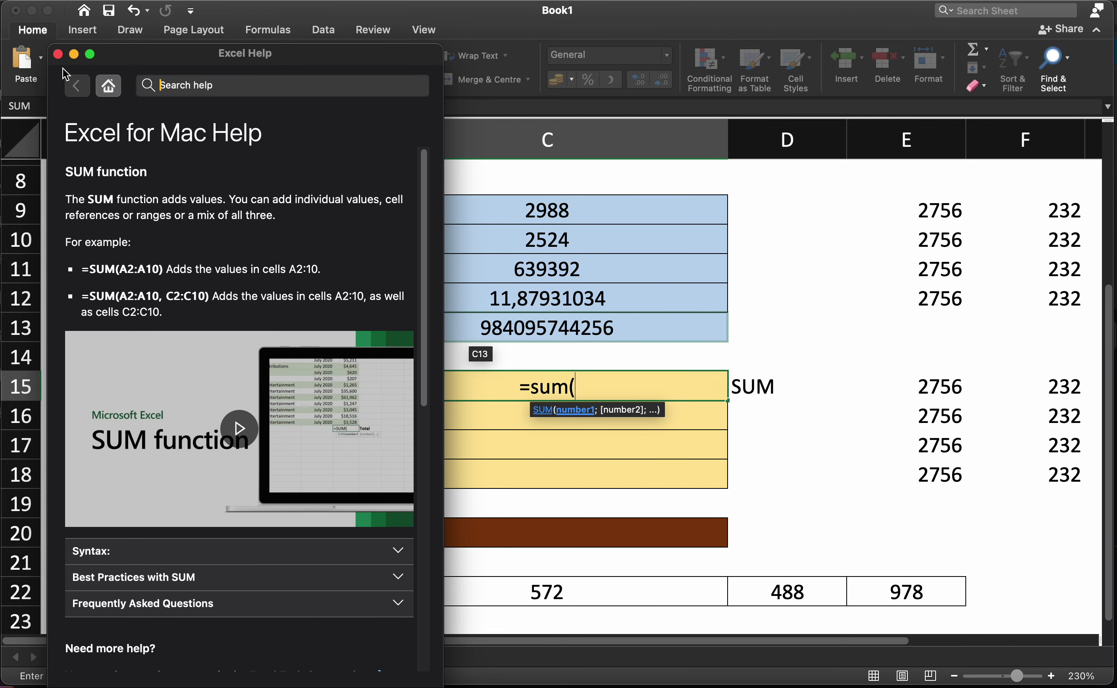
pyautogui.click(58, 54)
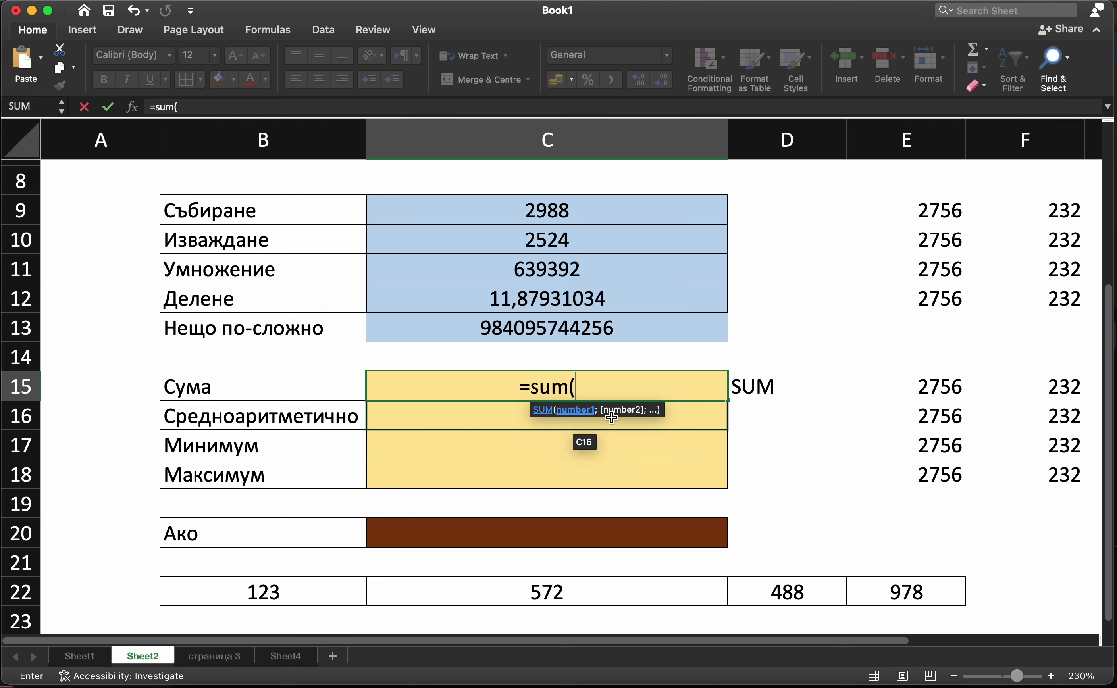
pyautogui.moveTo(299, 589); pyautogui.dragTo(898, 587)
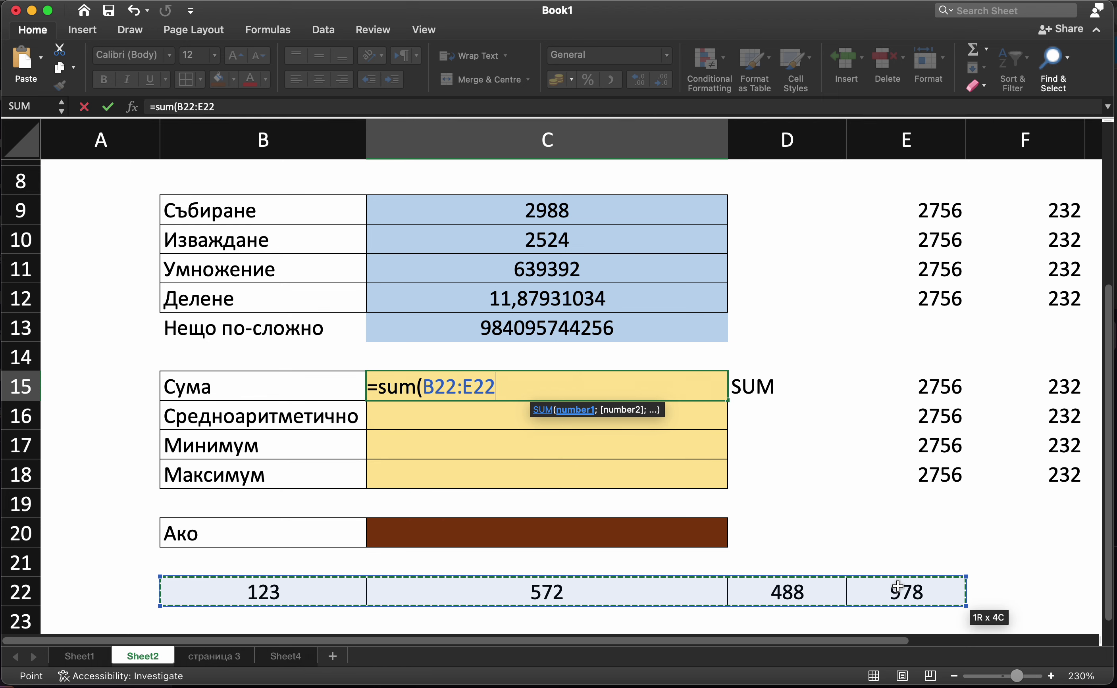
pyautogui.write(')')
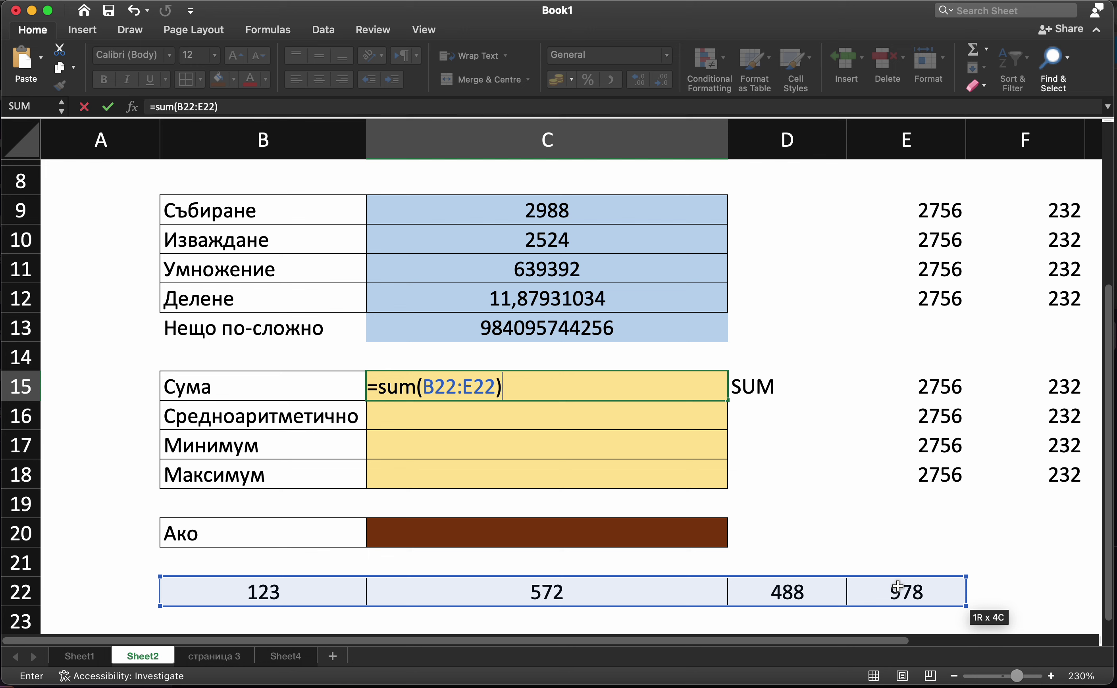
pyautogui.press('Return')
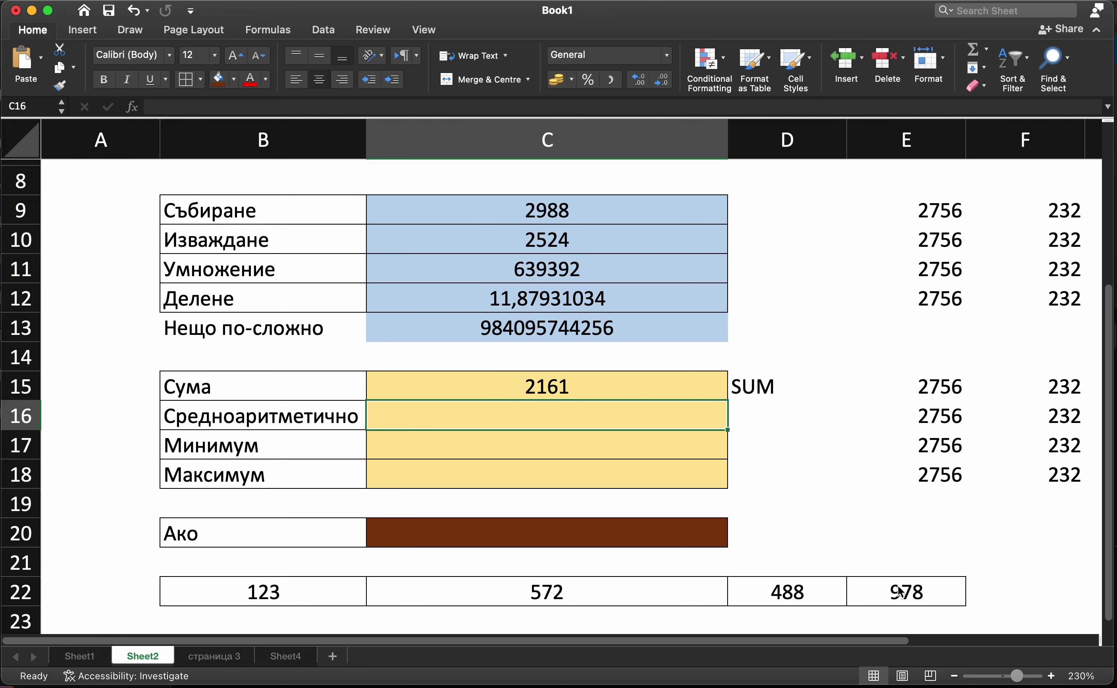
pyautogui.scroll(-2, 736, 482)
# - Type AVERAGE into D16 beside Средноаритметично
pyautogui.click(759, 359)
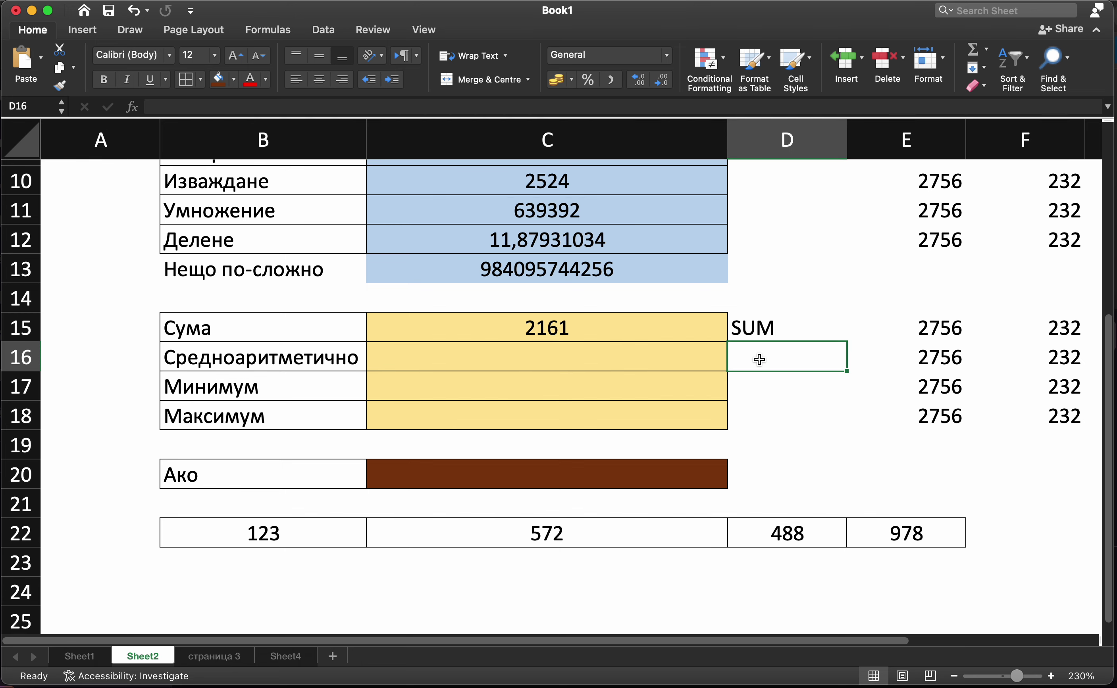
pyautogui.write('AV')
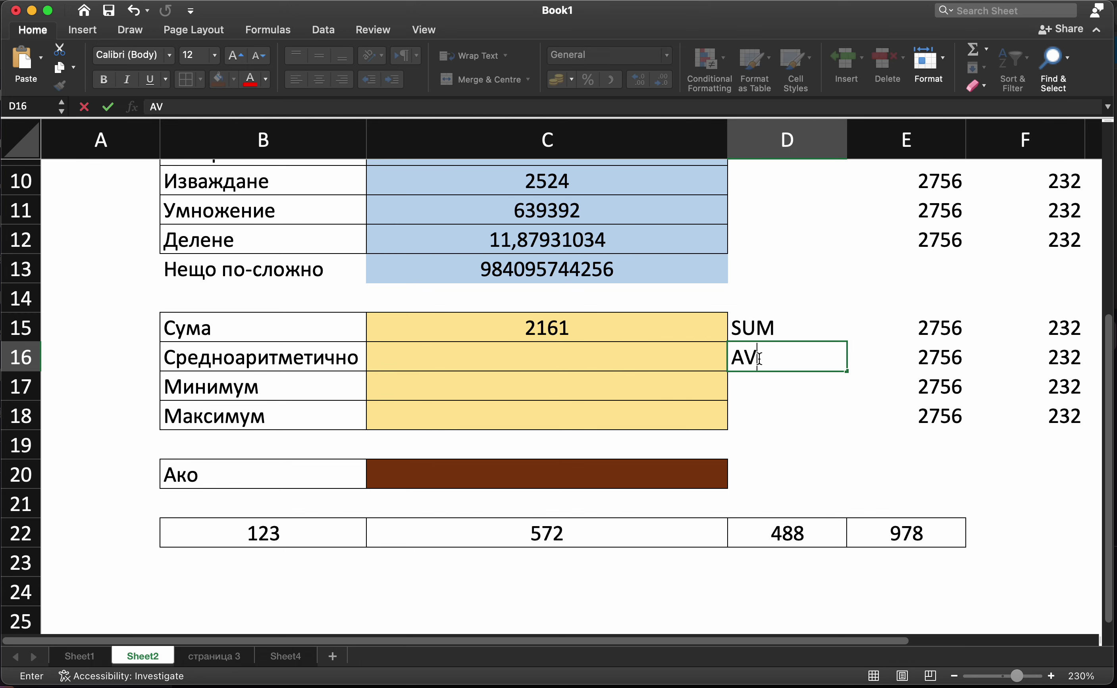
pyautogui.write('ERAGE')
pyautogui.press('Return')
pyautogui.press('Down')
pyautogui.press('Down')
pyautogui.press('Down')
pyautogui.press('Down')
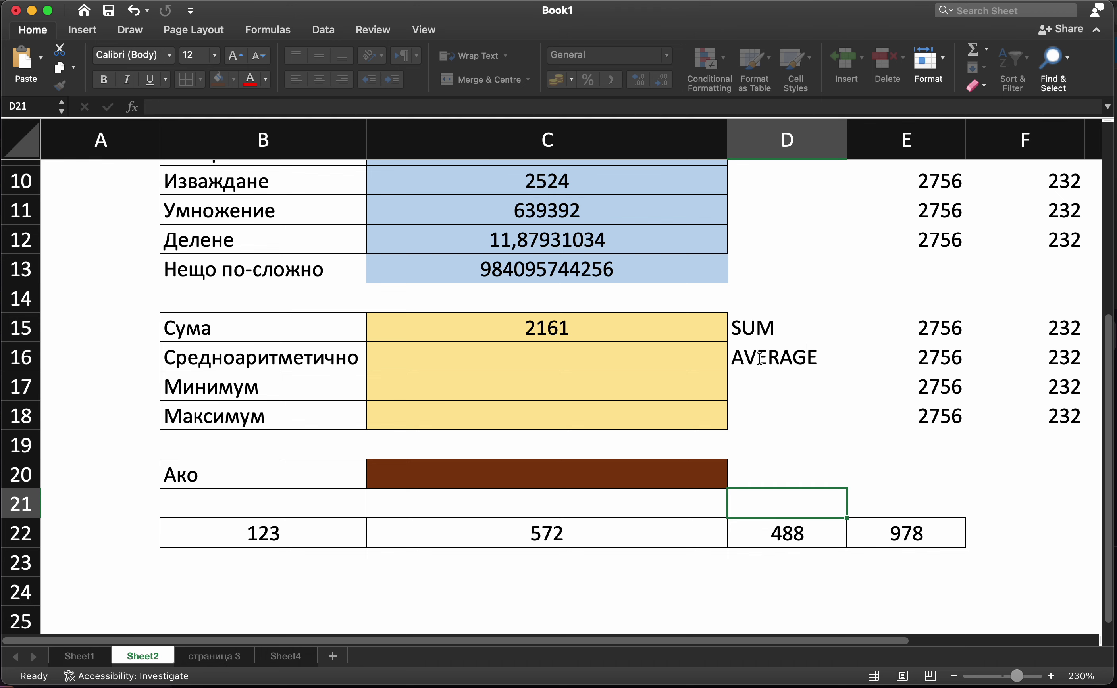
pyautogui.press('Down')
pyautogui.press('Down')
pyautogui.press('Down')
pyautogui.press('Down')
pyautogui.press('Down')
pyautogui.press('Left')
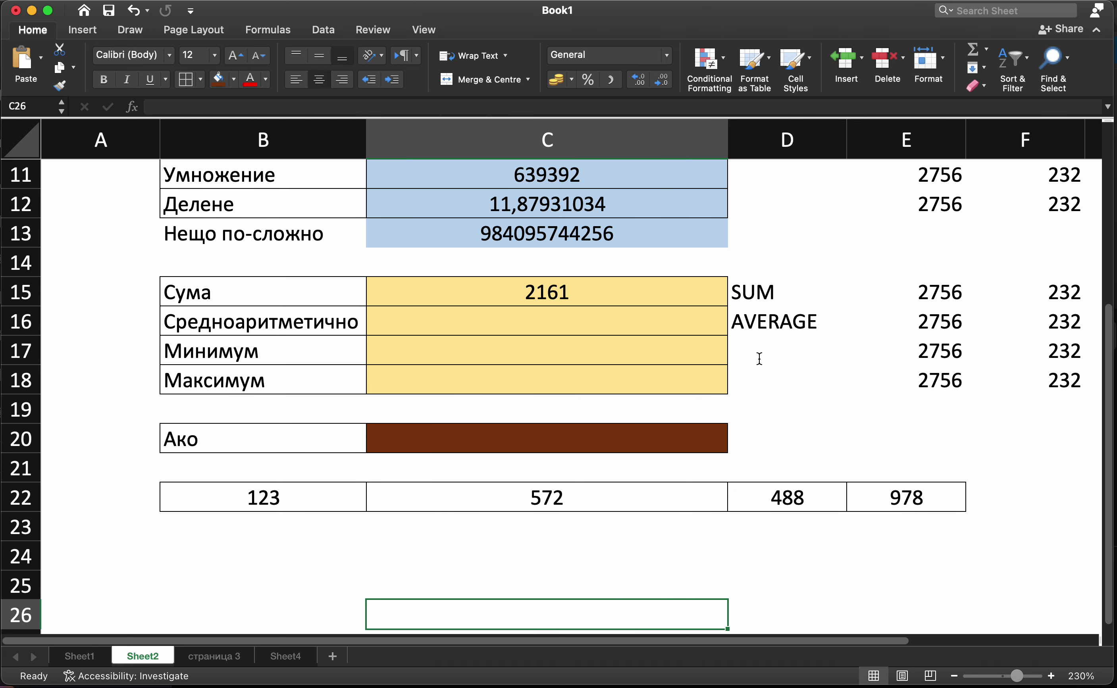
pyautogui.press('Left')
pyautogui.press('Down')
pyautogui.press('Up')
pyautogui.press('Up')
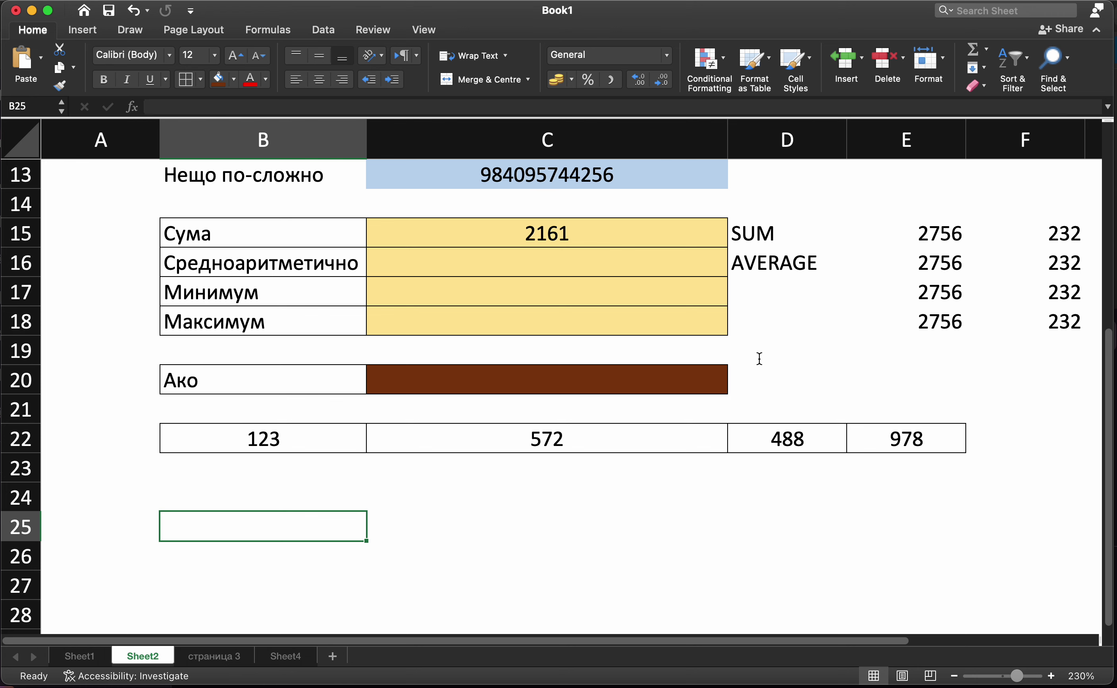
# - Enter Български език, Математика, География and История in cells B25 to B28
pyautogui.write('Ба')
pyautogui.press('BackSpace')
pyautogui.write('y')
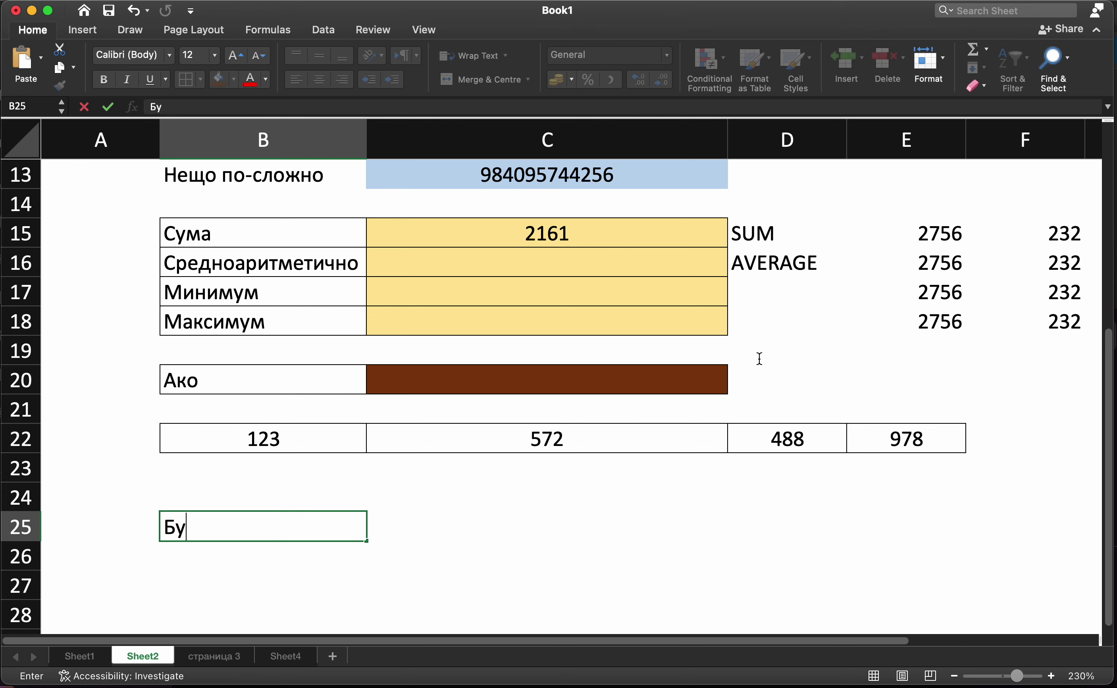
pyautogui.write('lgar')
pyautogui.press('BackSpace')
pyautogui.press('BackSpace')
pyautogui.press('BackSpace')
pyautogui.press('BackSpace')
pyautogui.write('ългарски ези')
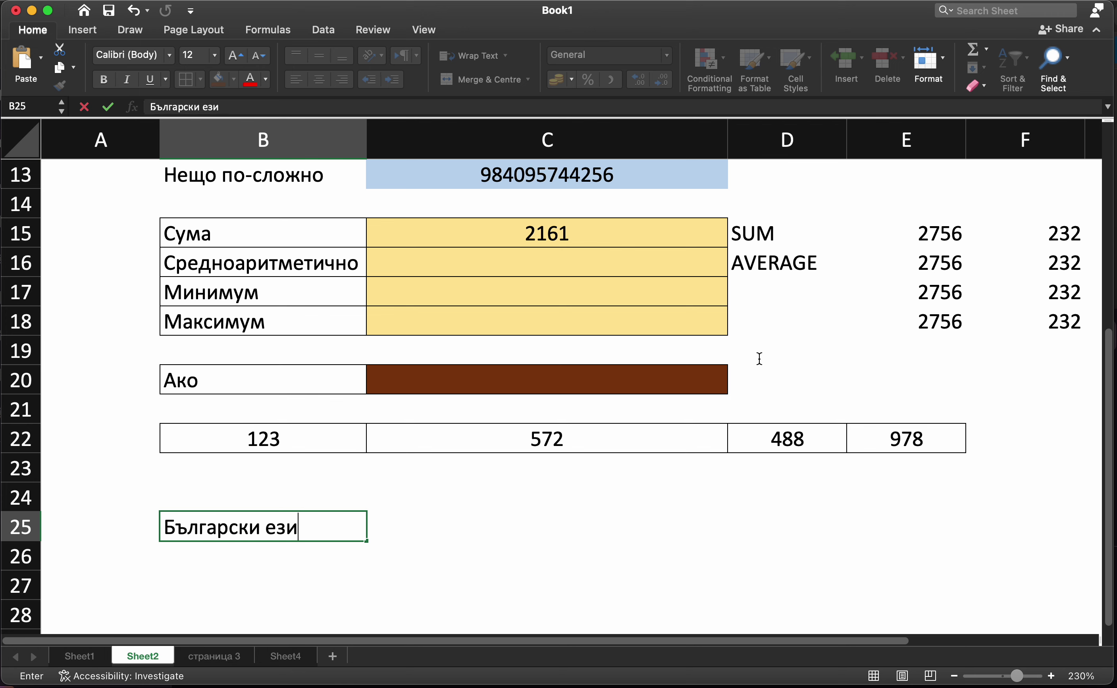
pyautogui.write('к')
pyautogui.press('Return')
pyautogui.write('Ма')
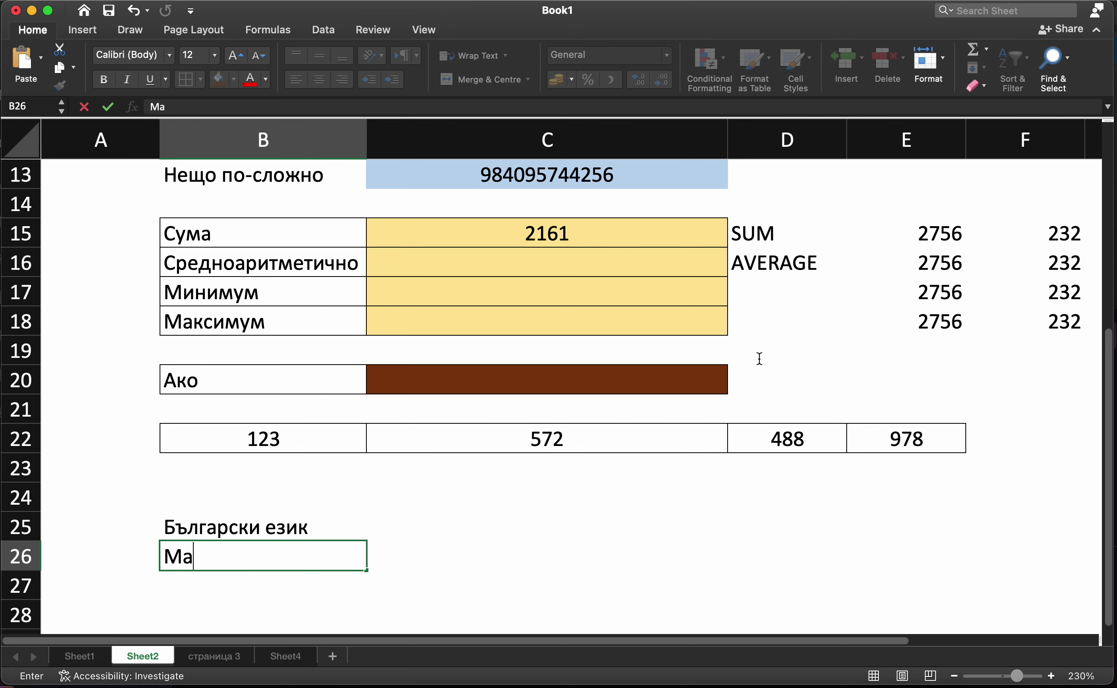
pyautogui.write('тематика')
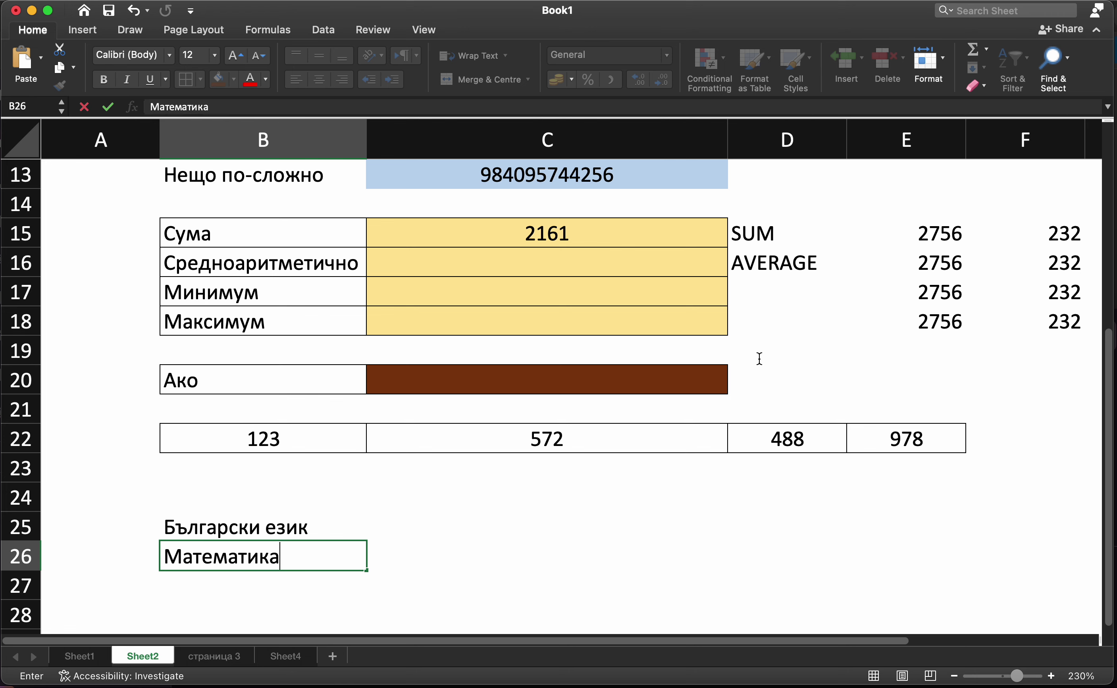
pyautogui.press('Return')
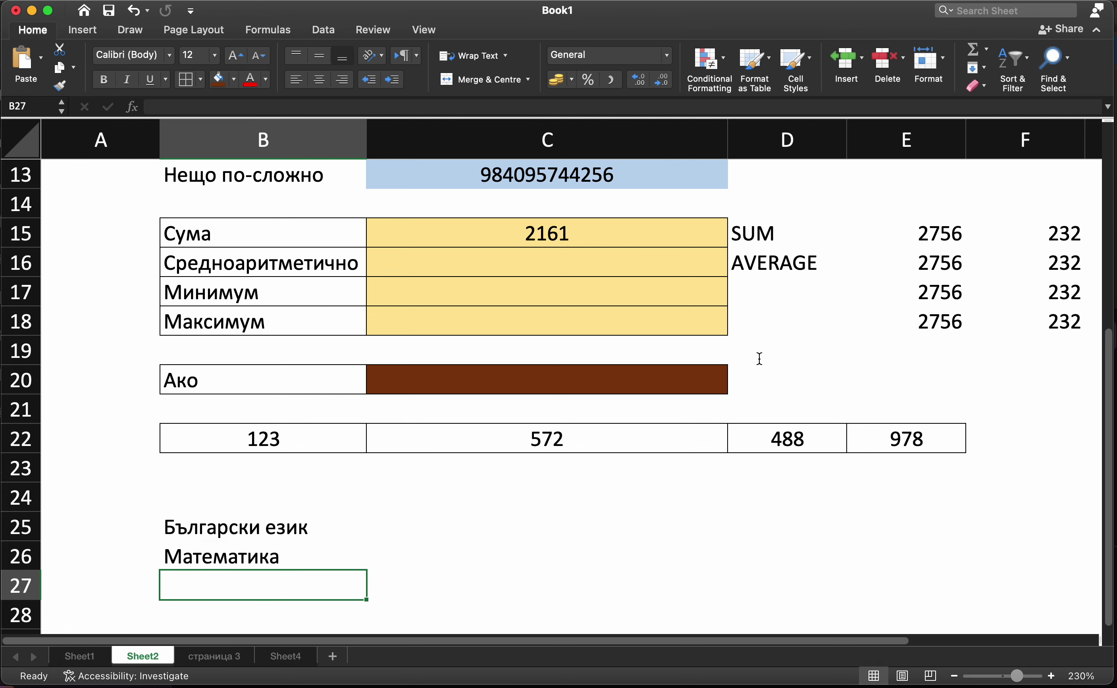
pyautogui.write('География')
pyautogui.press('Return')
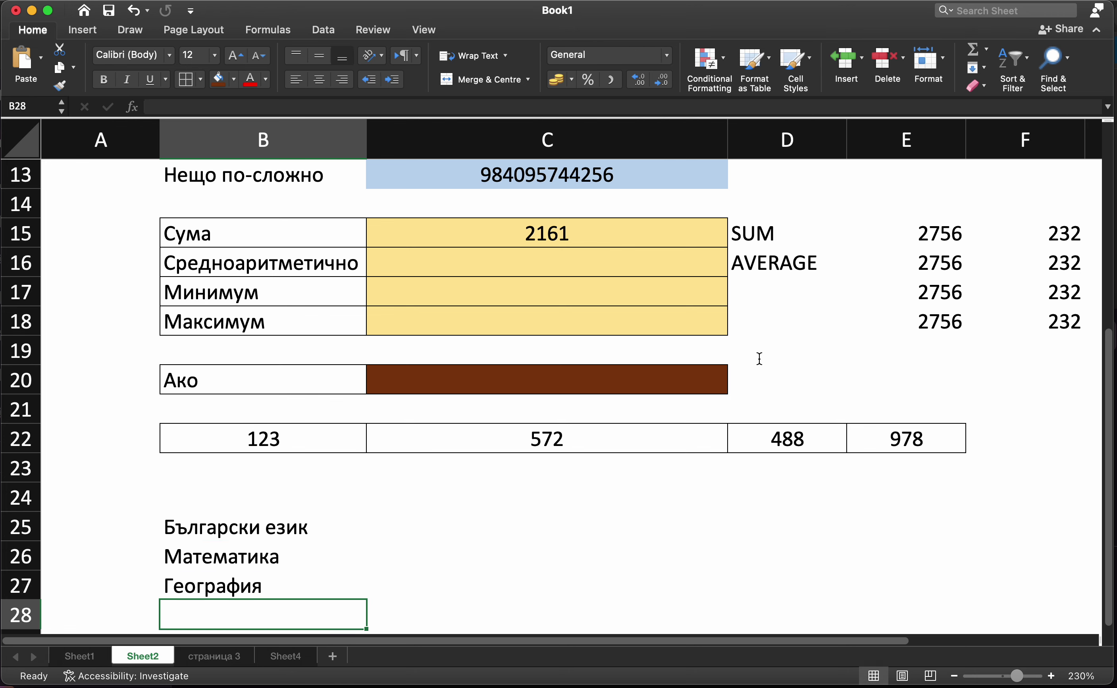
pyautogui.write('История')
pyautogui.press('Return')
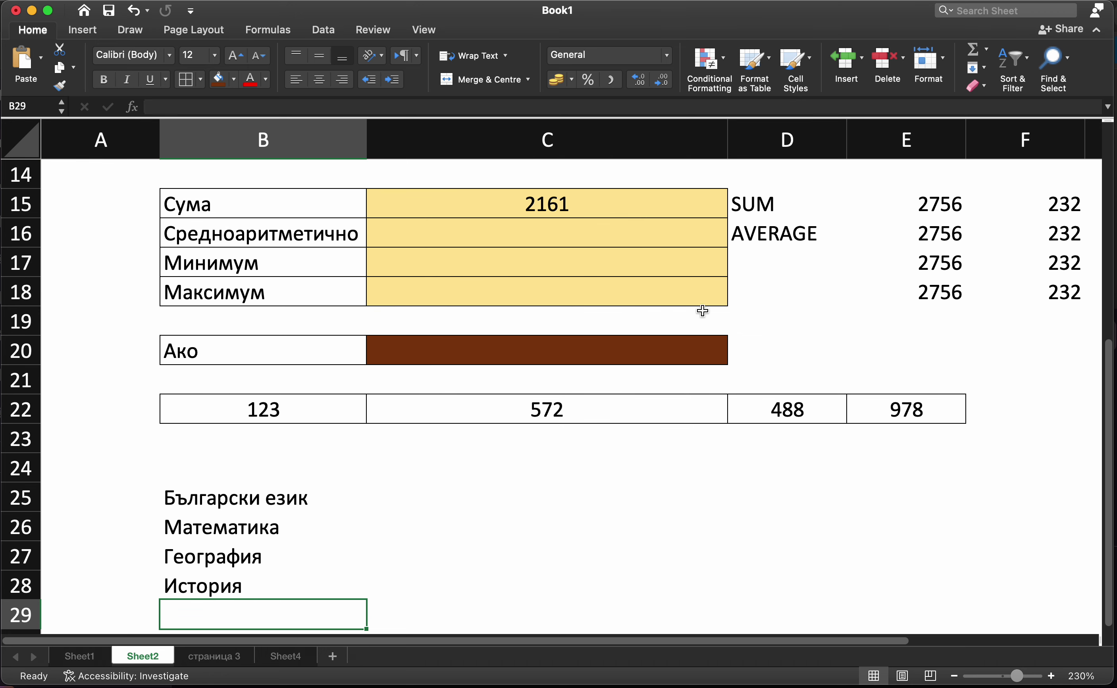
# - Apply All Borders to the subject and grade range B25:C28
pyautogui.moveTo(229, 502); pyautogui.dragTo(425, 586)
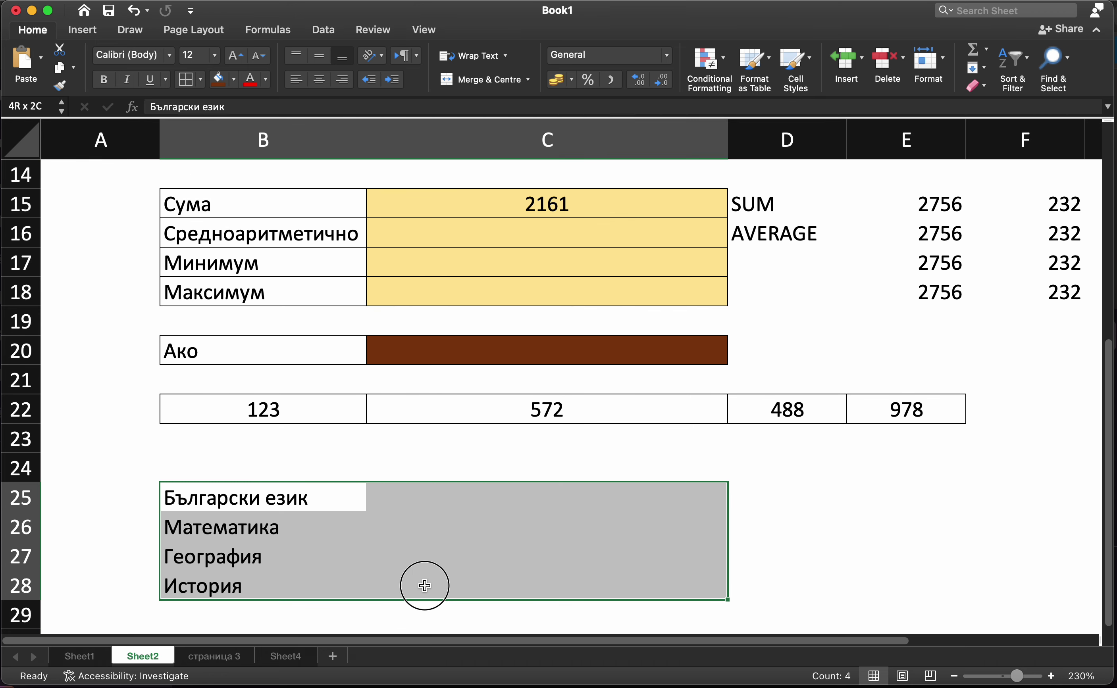
pyautogui.click(185, 80)
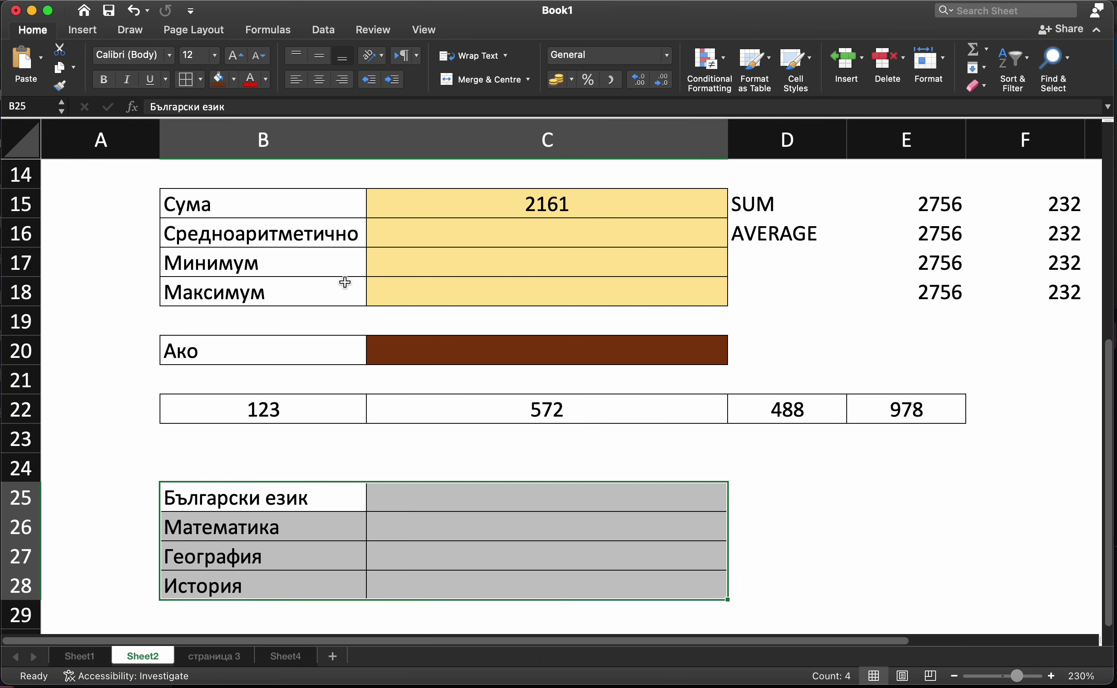
pyautogui.click(459, 497)
pyautogui.click(314, 499)
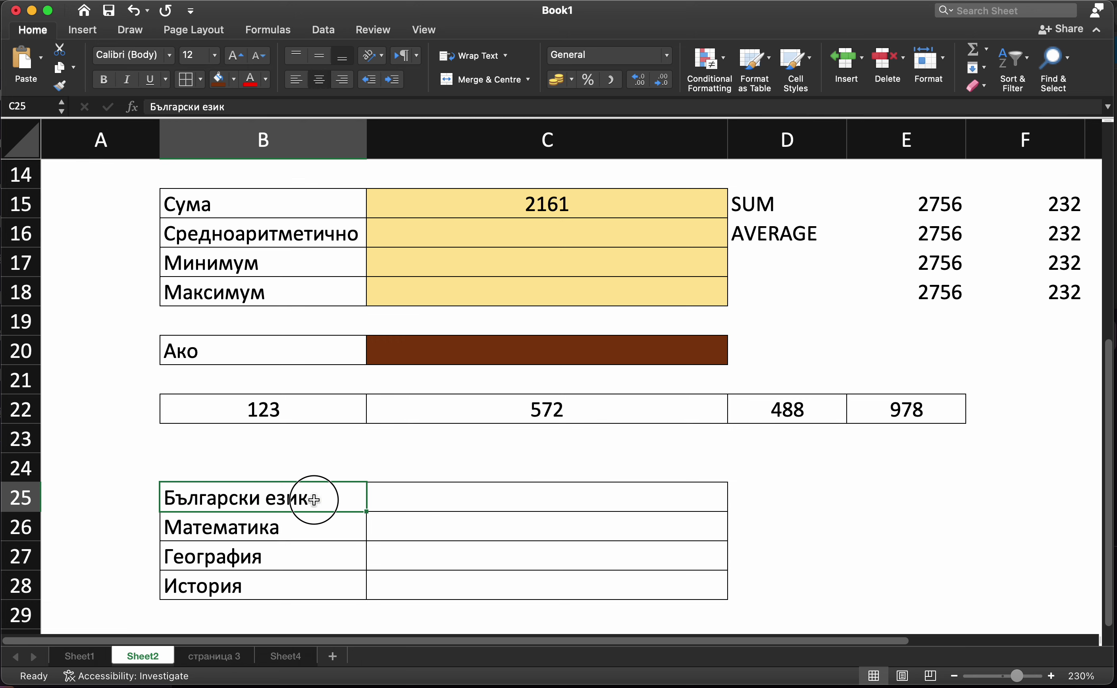
pyautogui.click(394, 501)
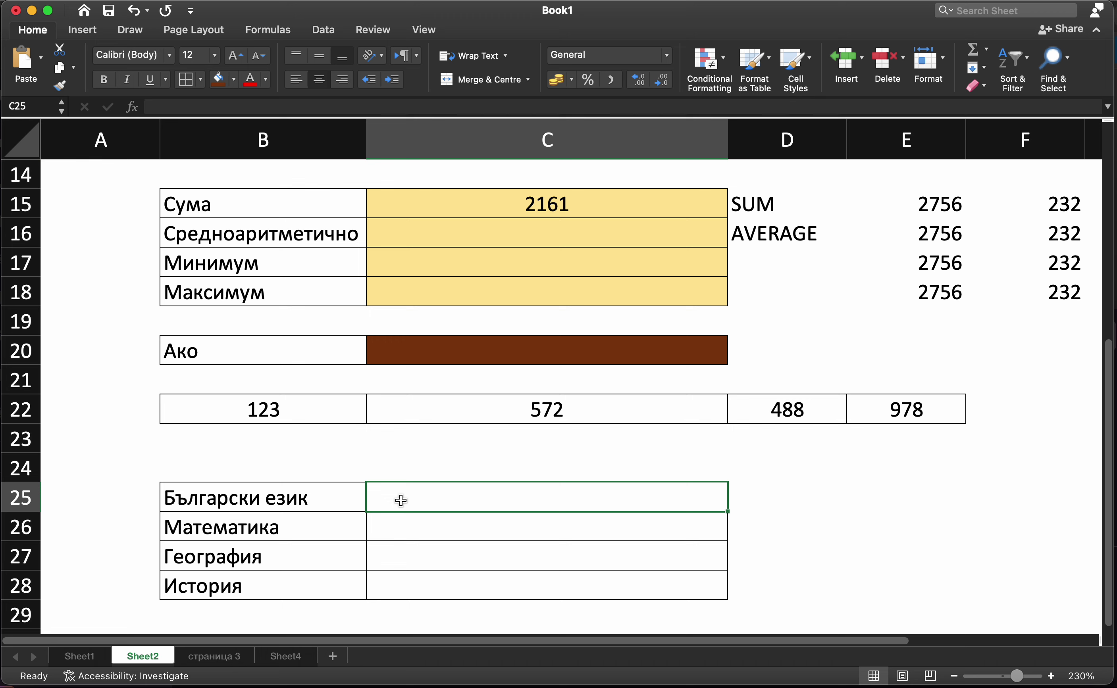
# - Write the note 'RANDBETWEEN' in D25
pyautogui.click(789, 483)
pyautogui.write('r')
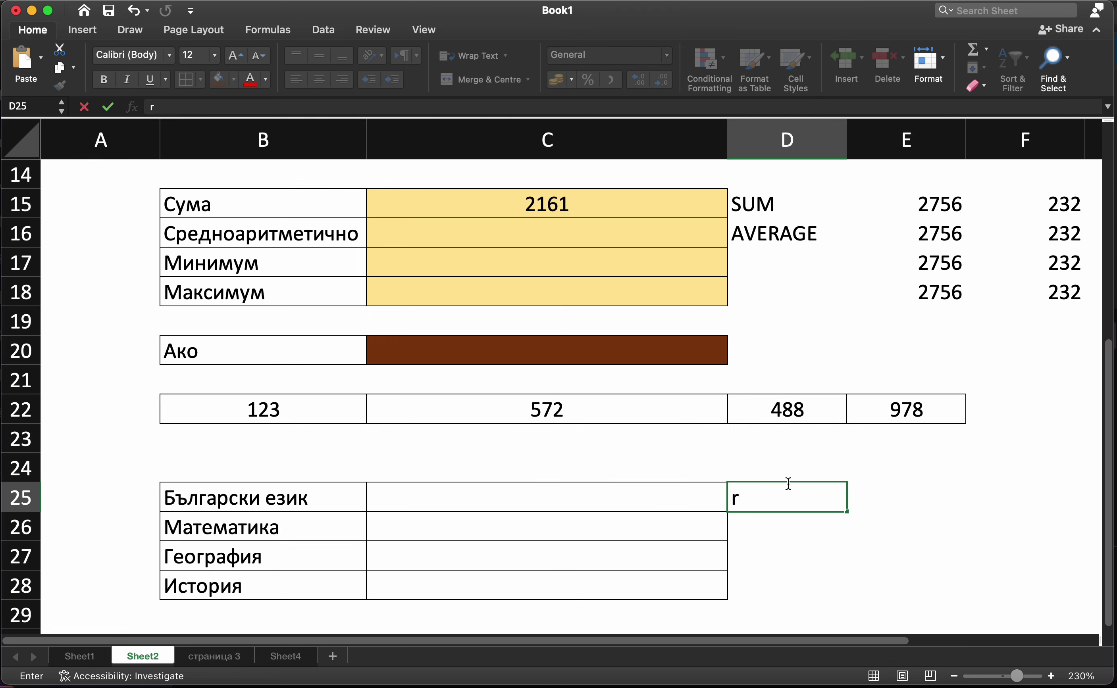
pyautogui.press('BackSpace')
pyautogui.write('PA')
pyautogui.press('BackSpace')
pyautogui.press('BackSpace')
pyautogui.write('RANDBETWE')
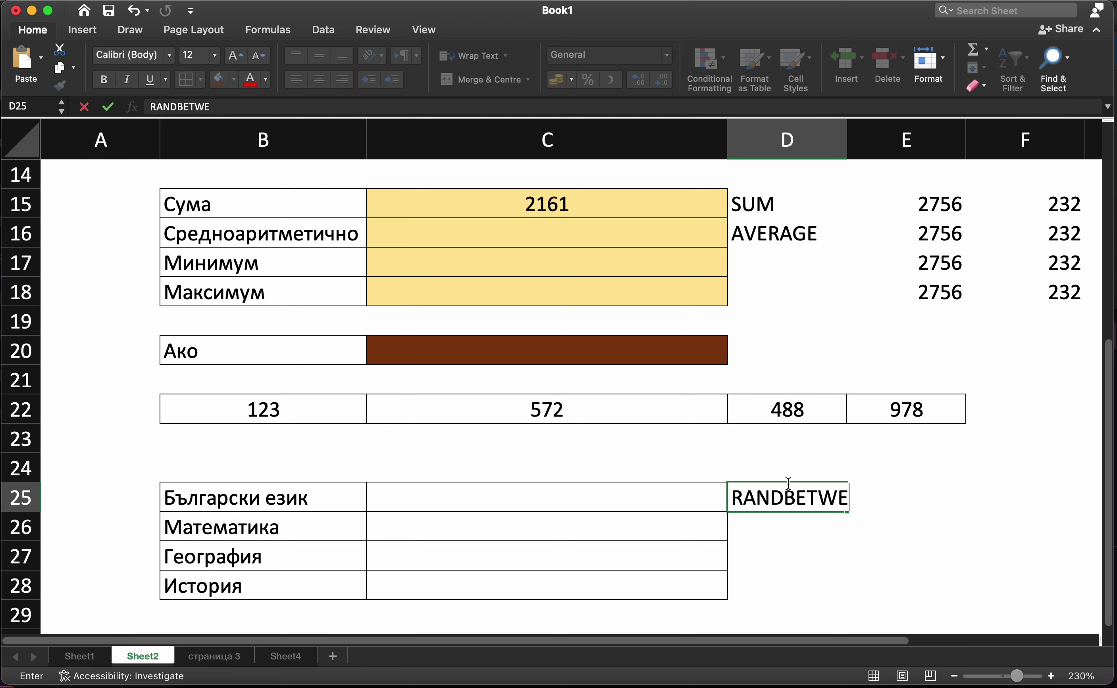
pyautogui.write('EN')
pyautogui.press('Return')
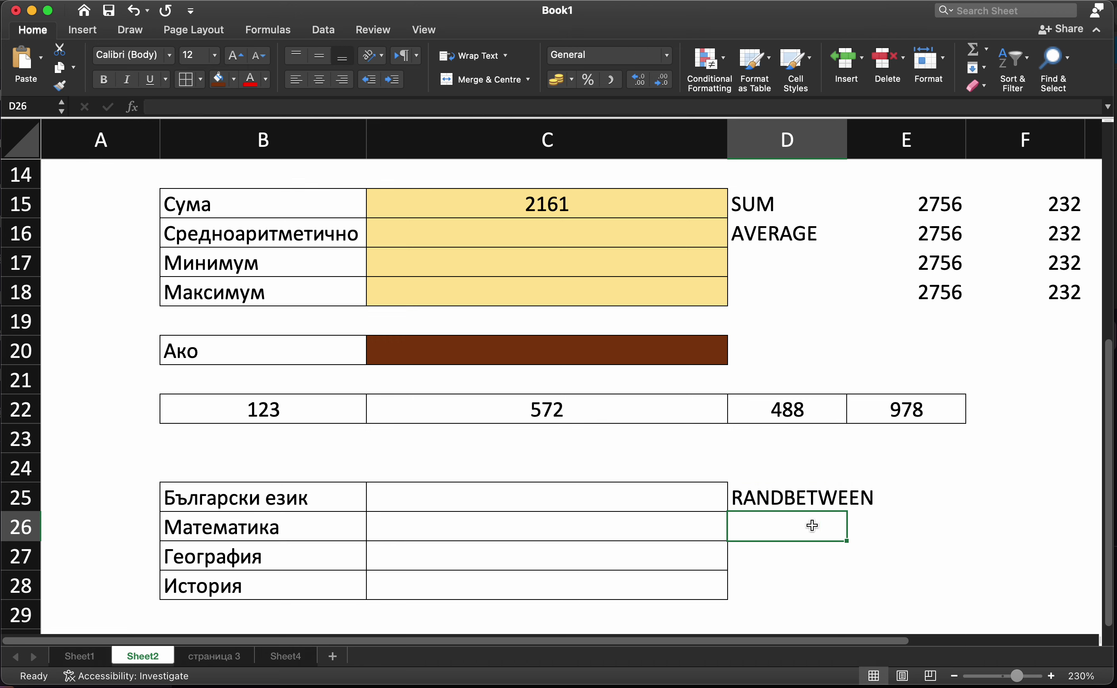
# - Enter =RANDBETWEEN(3;6) in C25, correcting the rejected decimal lower bound
pyautogui.click(780, 498)
pyautogui.click(837, 533)
pyautogui.click(682, 504)
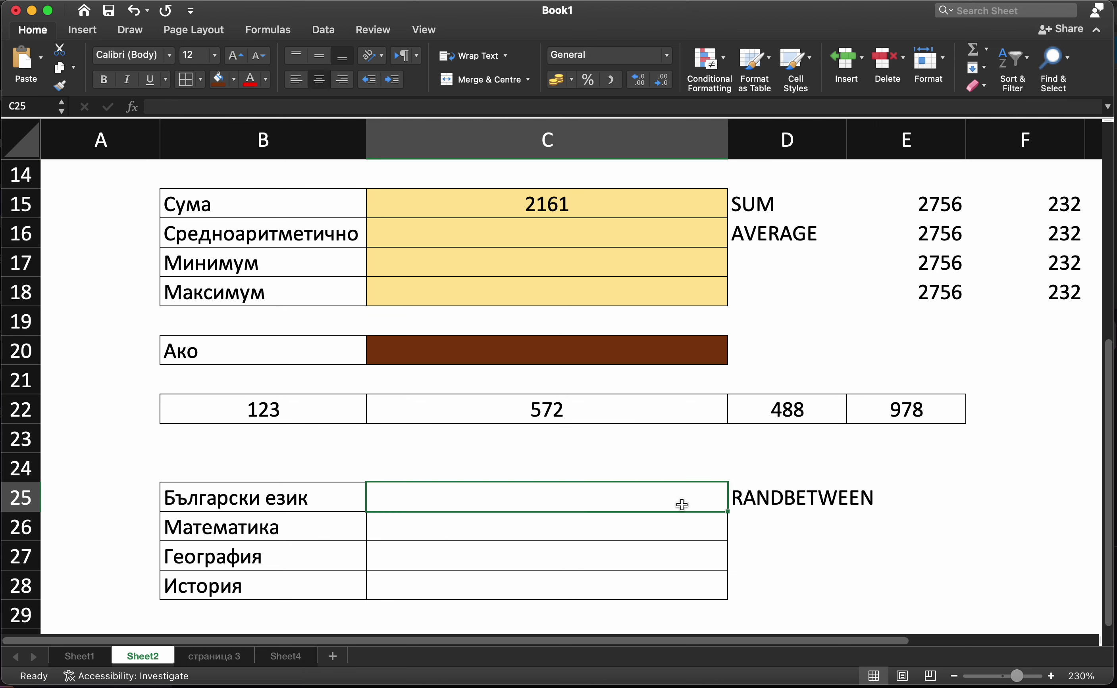
pyautogui.write('=')
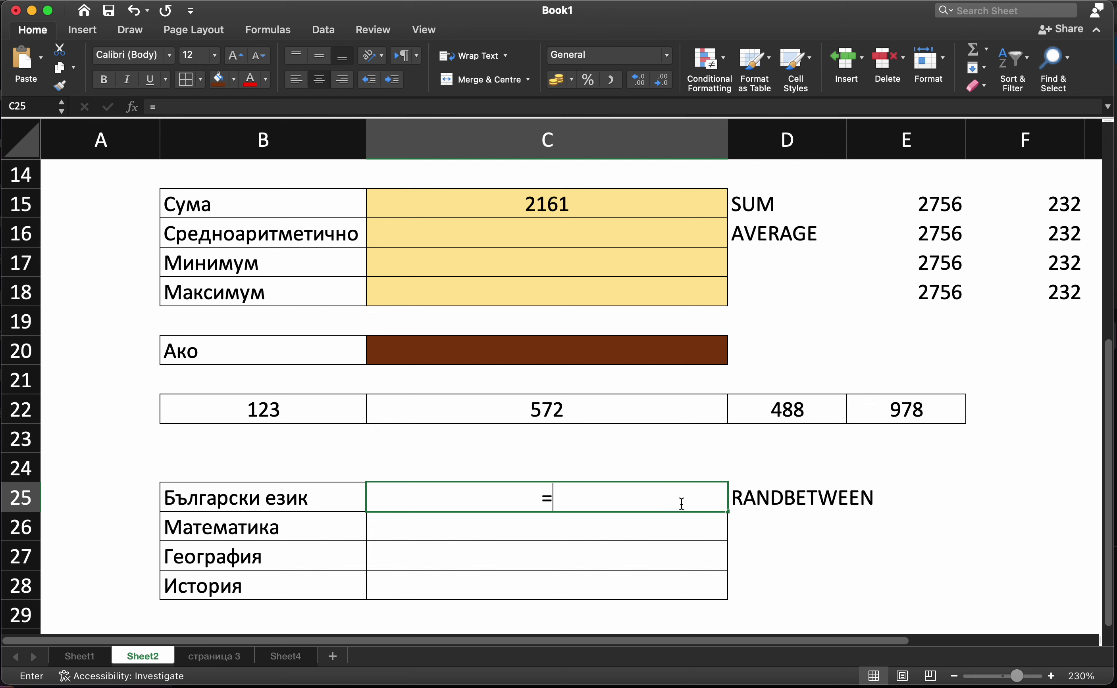
pyautogui.write('ran')
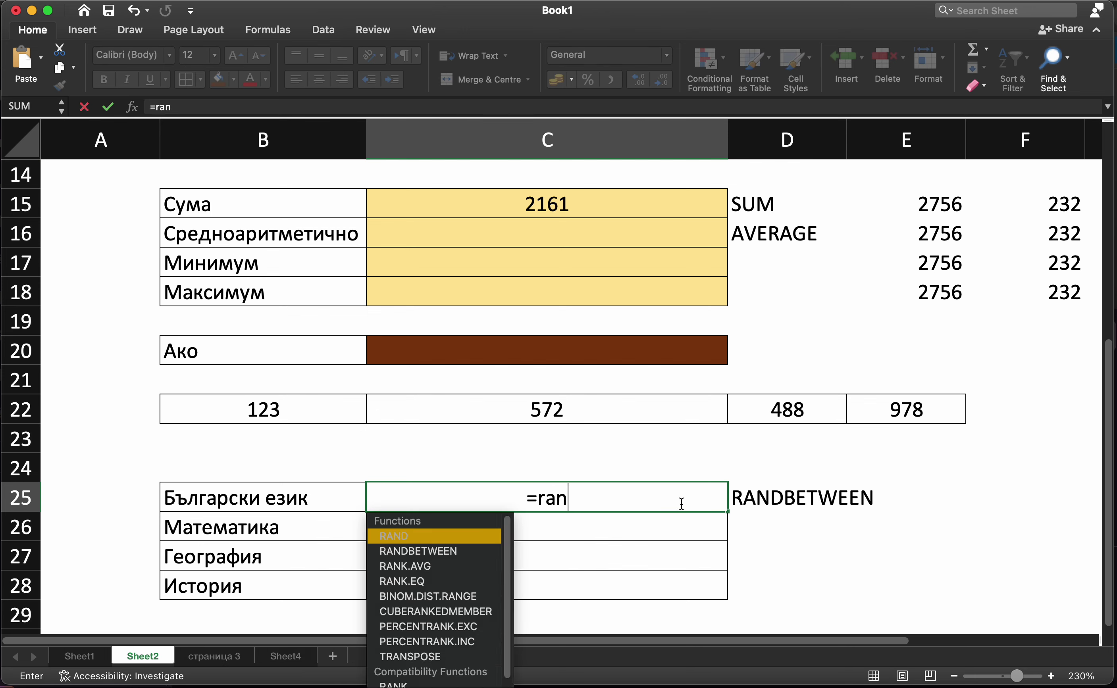
pyautogui.write('db')
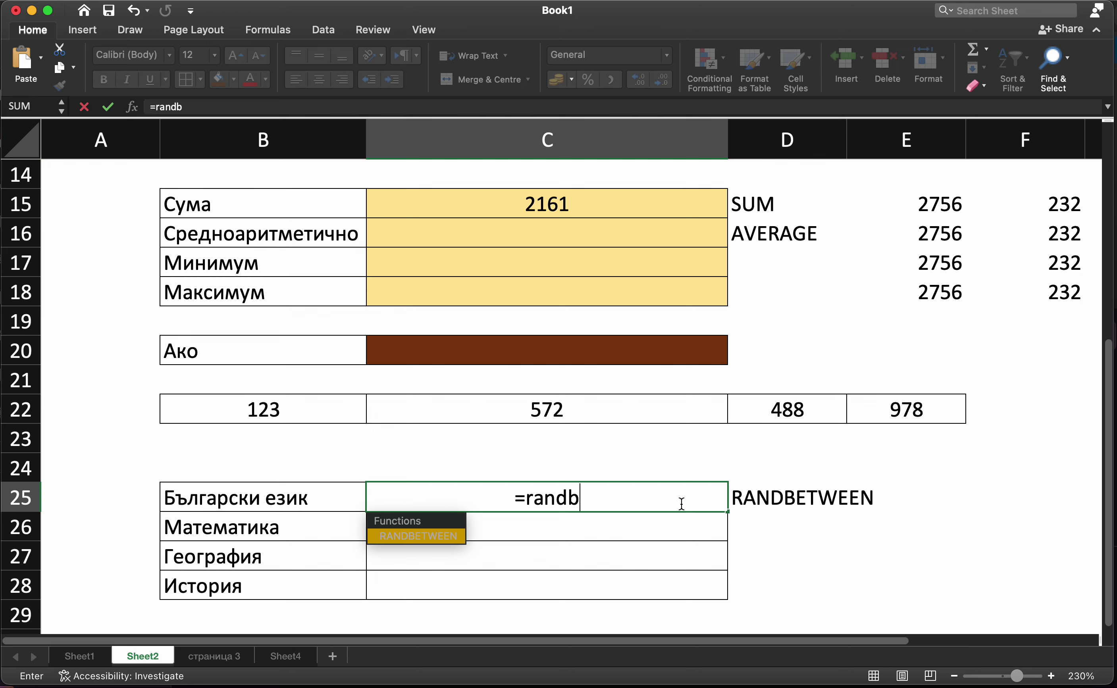
pyautogui.write('etween(')
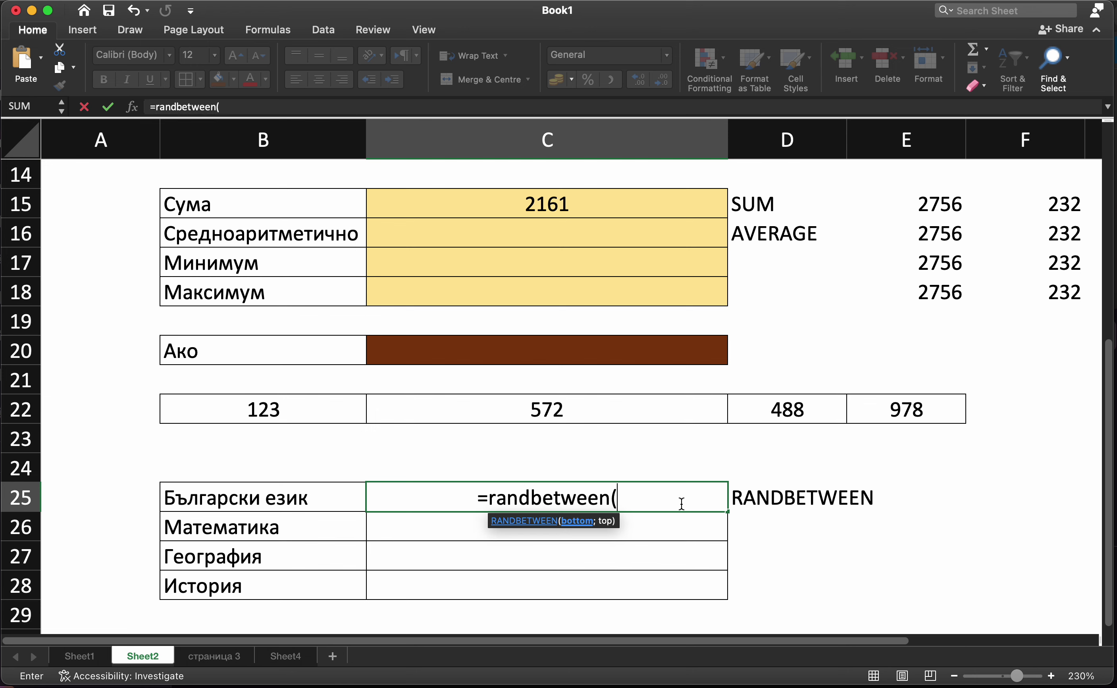
pyautogui.write('3')
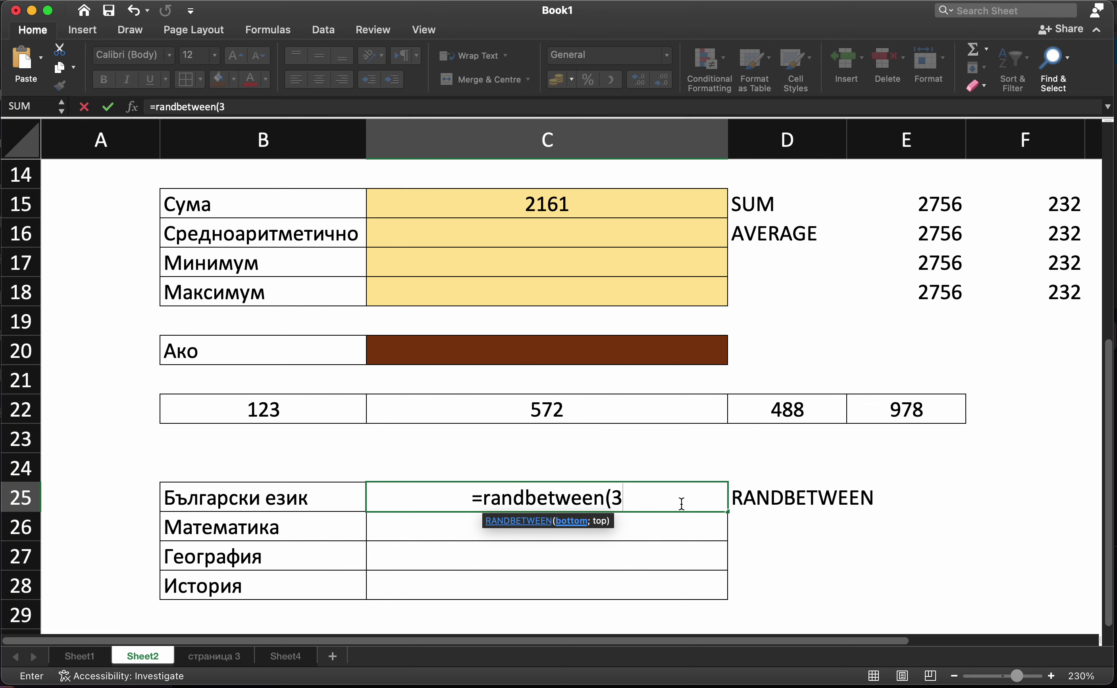
pyautogui.write(';')
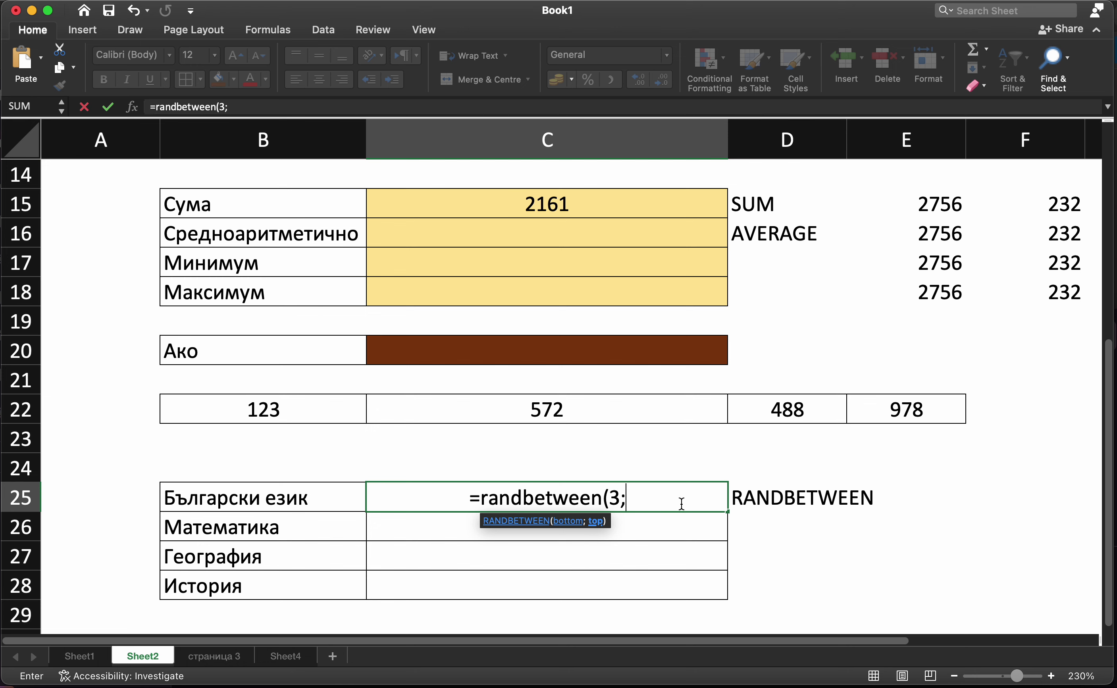
pyautogui.write('6)')
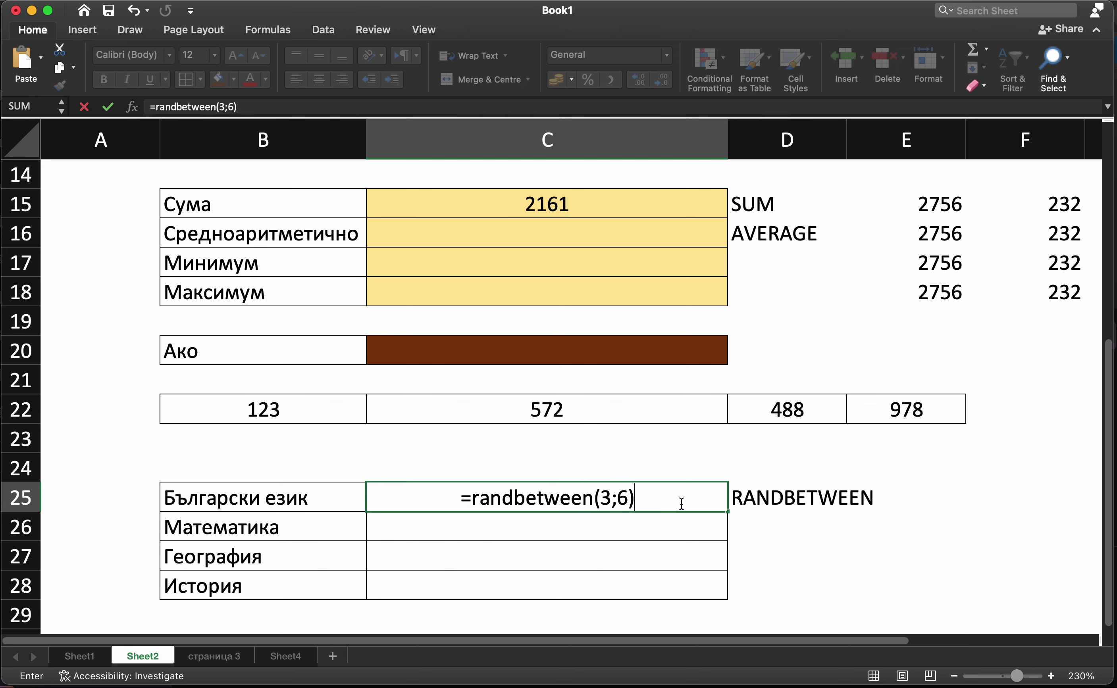
pyautogui.click(614, 498)
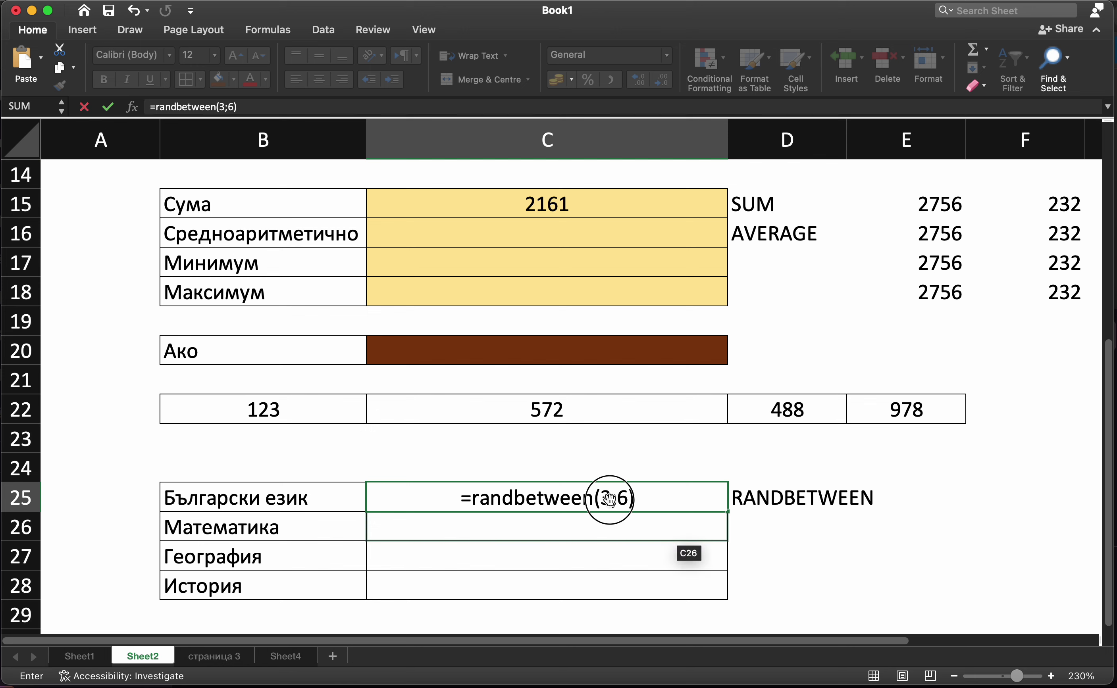
pyautogui.write('.')
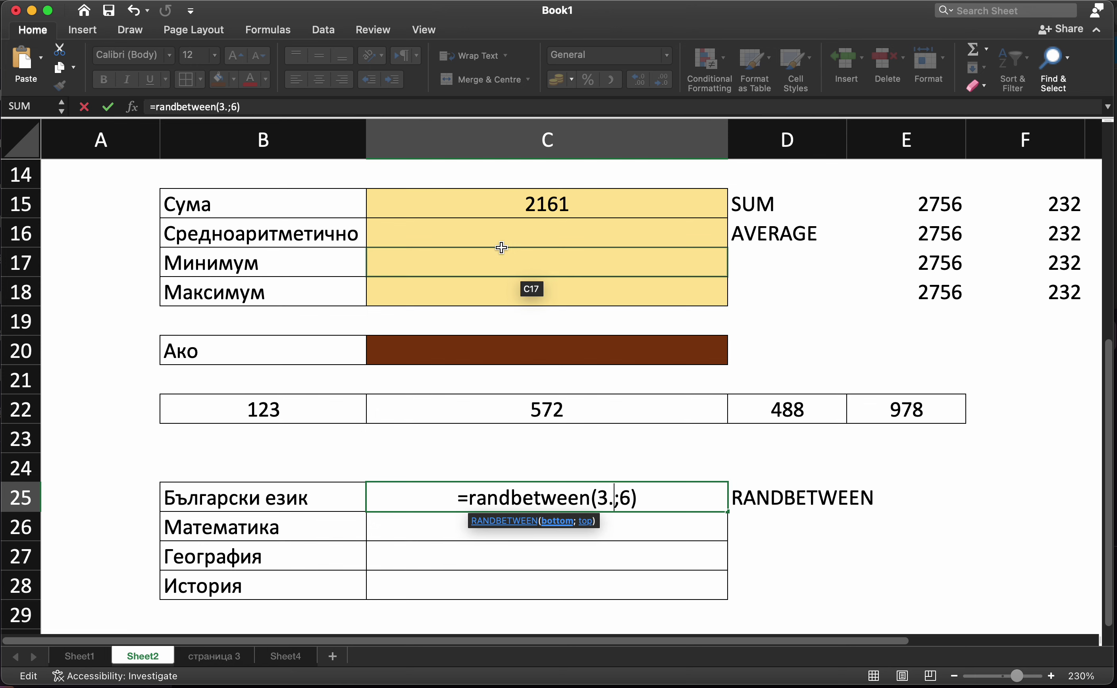
pyautogui.write('00')
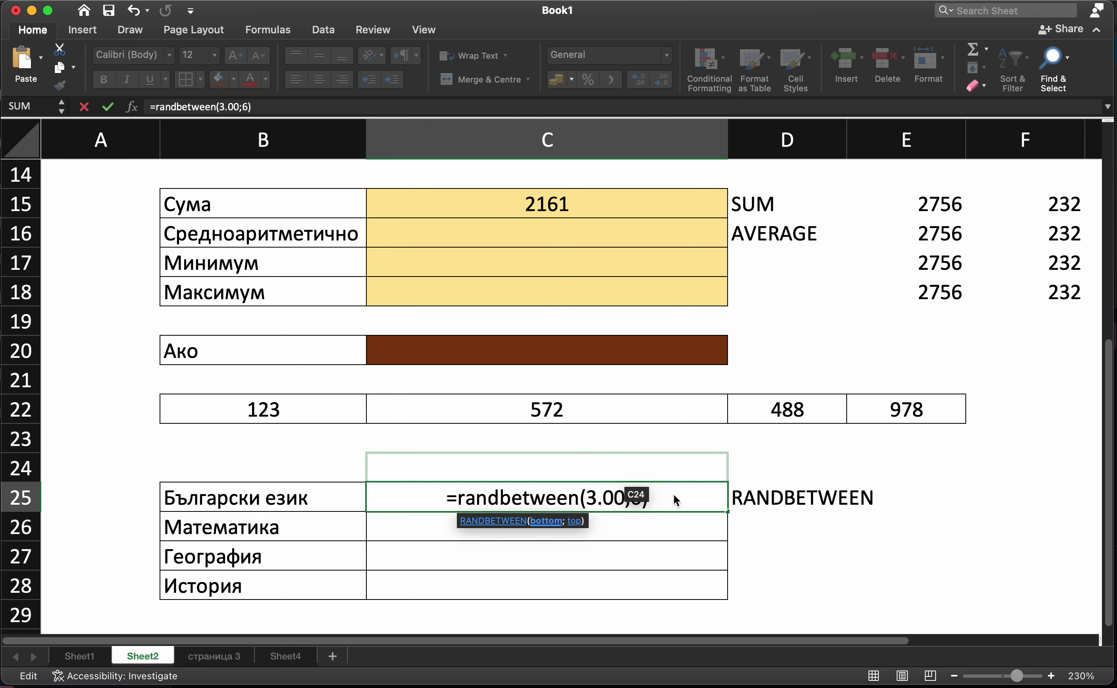
pyautogui.press('Return')
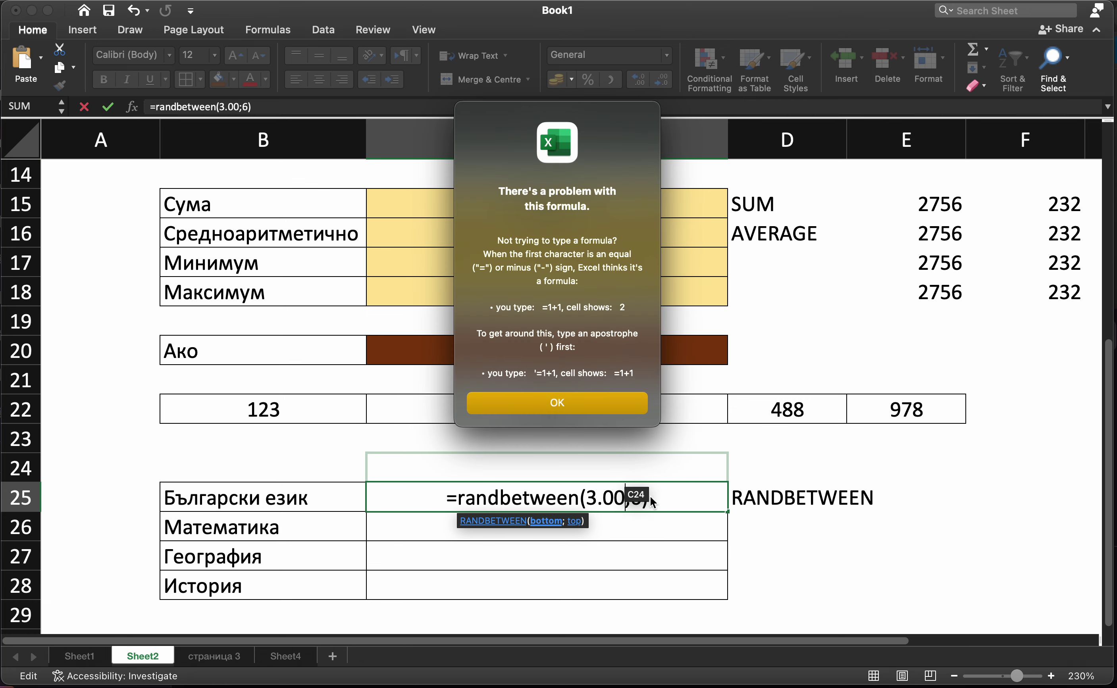
pyautogui.click(588, 410)
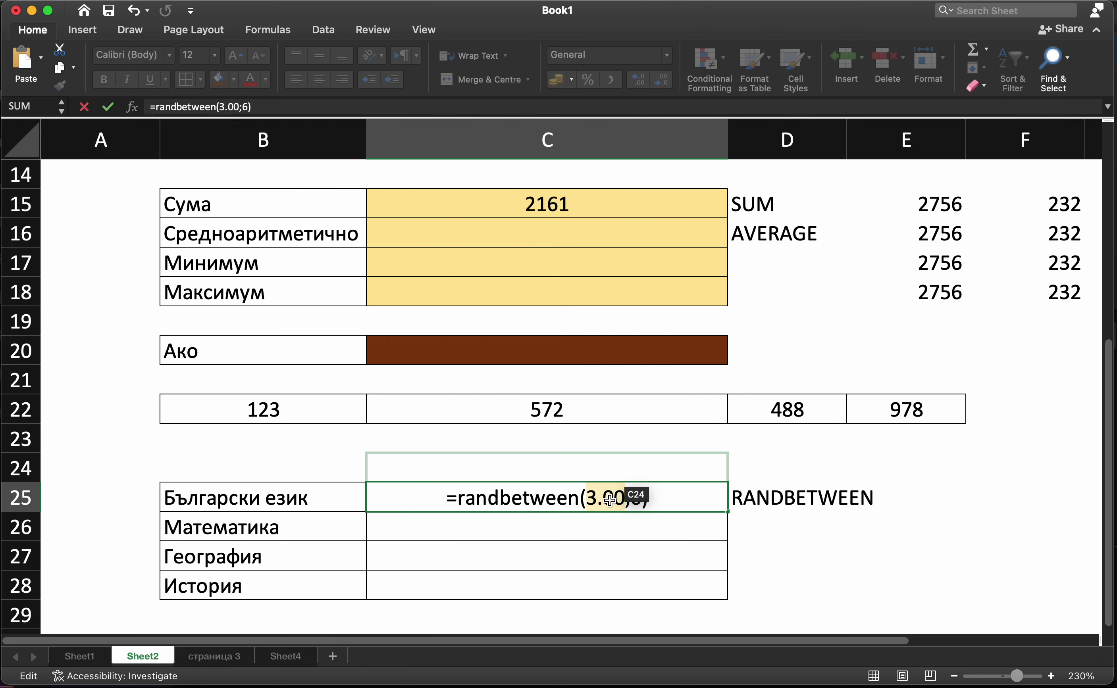
pyautogui.press('Left')
pyautogui.press('Left')
pyautogui.press('BackSpace')
pyautogui.write(',')
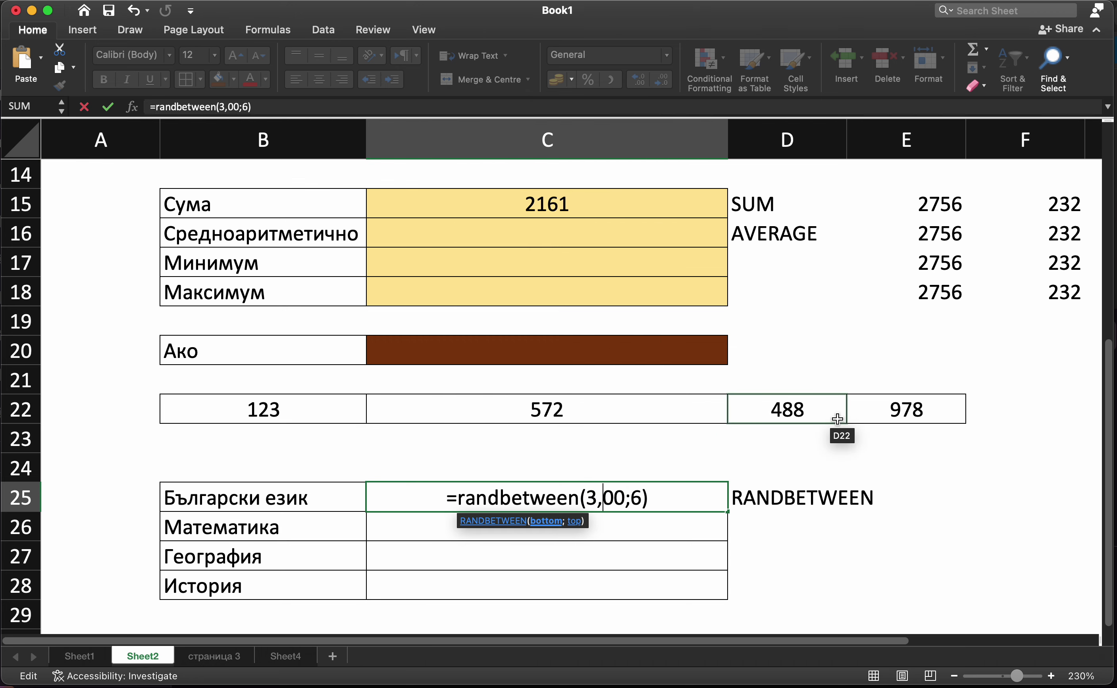
pyautogui.press('Return')
# - Copy the C25 random-grade formula down to C26:C28
pyautogui.press('Up')
pyautogui.press('super+c')
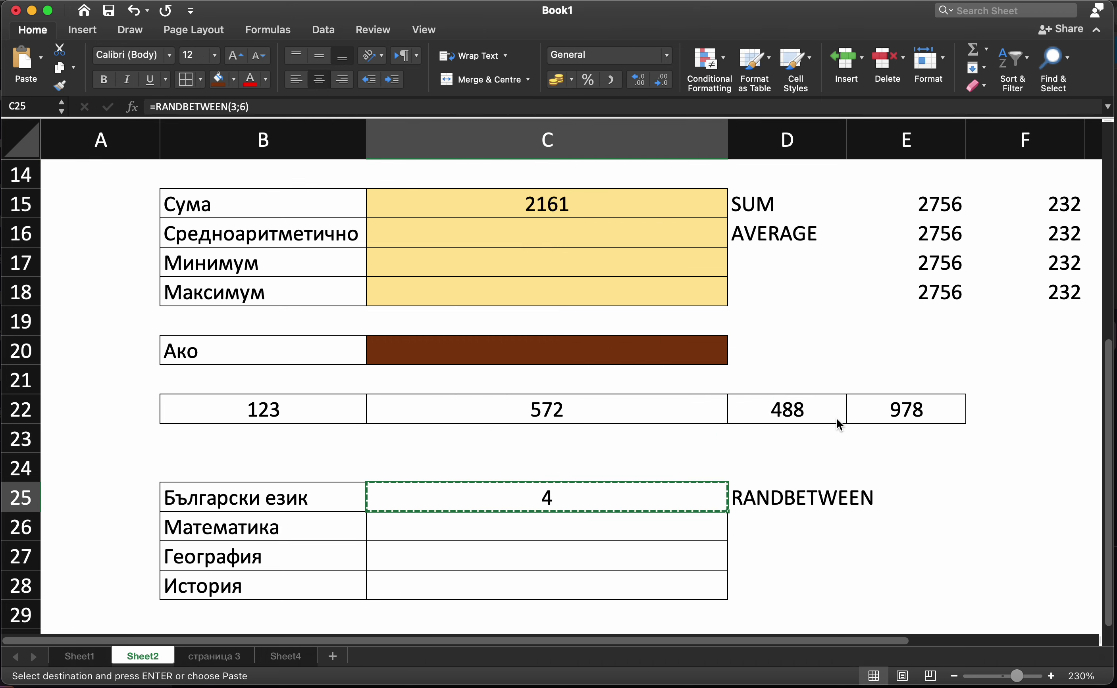
pyautogui.press('Down')
pyautogui.press('super+v')
pyautogui.press('Down')
pyautogui.press('super+v')
pyautogui.press('Down')
pyautogui.press('super+v')
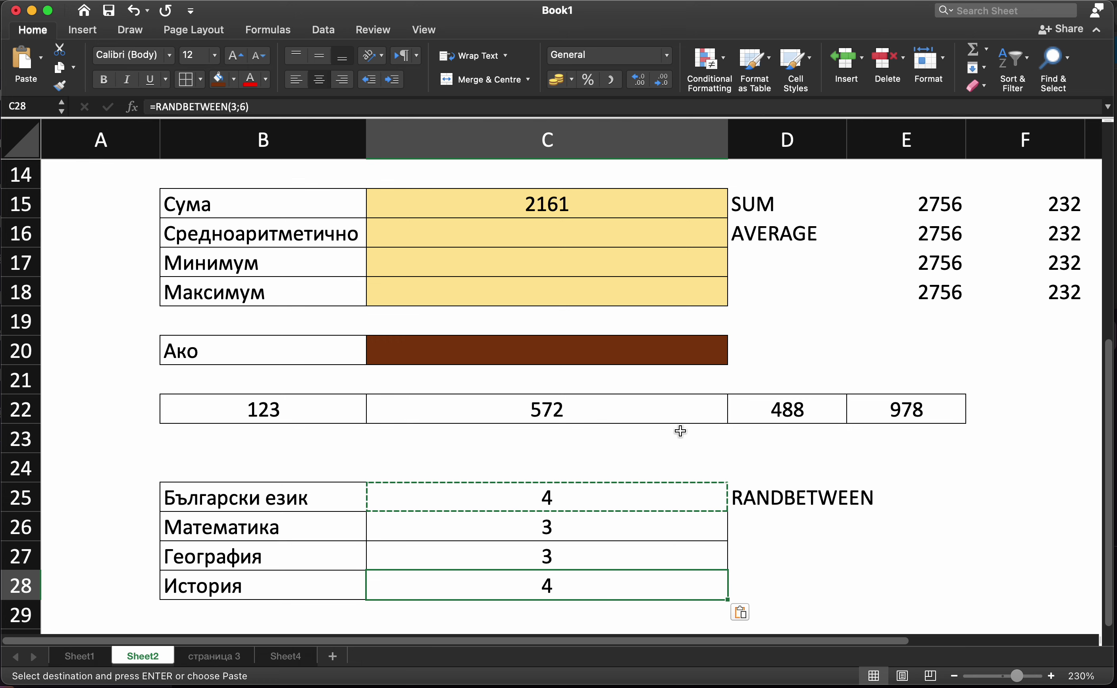
# - Show the grades in C25:C28 with two decimal places
pyautogui.press('Escape')
pyautogui.click(780, 523)
pyautogui.moveTo(589, 490); pyautogui.dragTo(585, 580)
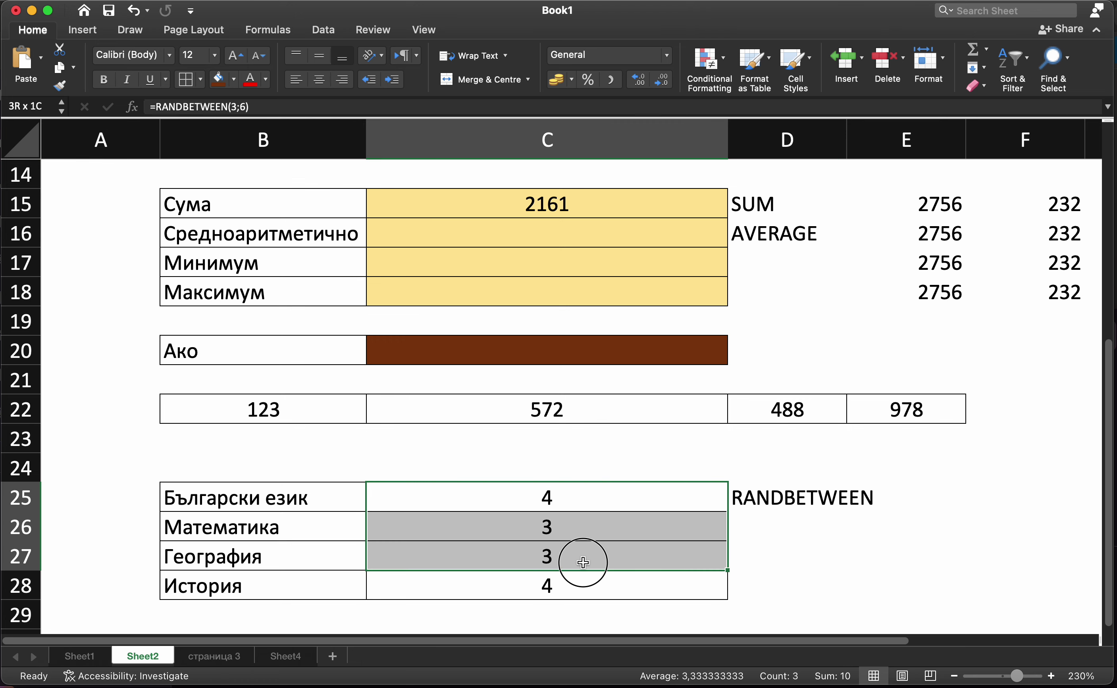
pyautogui.click(646, 79)
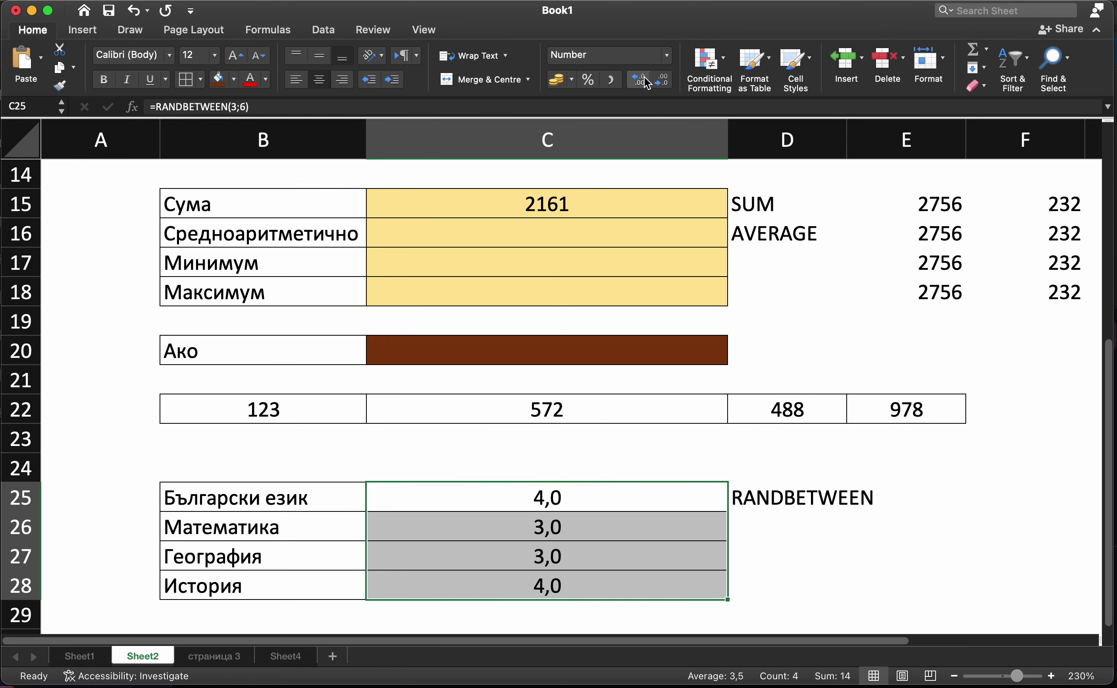
pyautogui.click(646, 79)
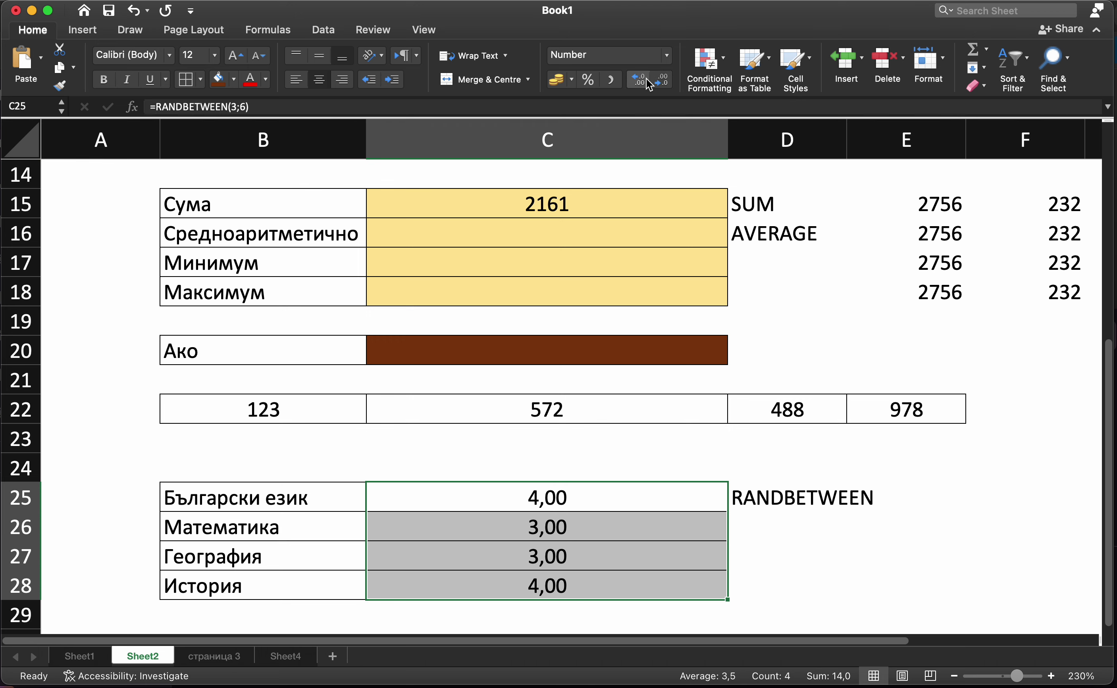
pyautogui.click(780, 596)
# - Re-edit C25's RANDBETWEEN lower bound, replacing the rejected 3.00 with a comma decimal
pyautogui.click(590, 490)
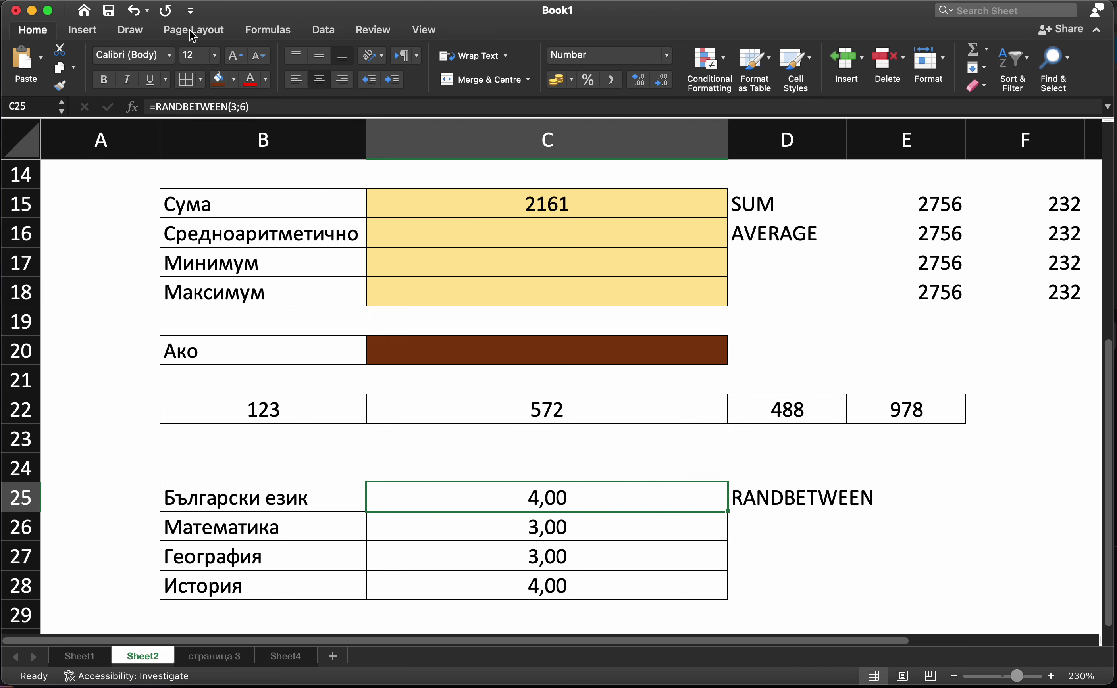
pyautogui.click(237, 105)
pyautogui.write('.')
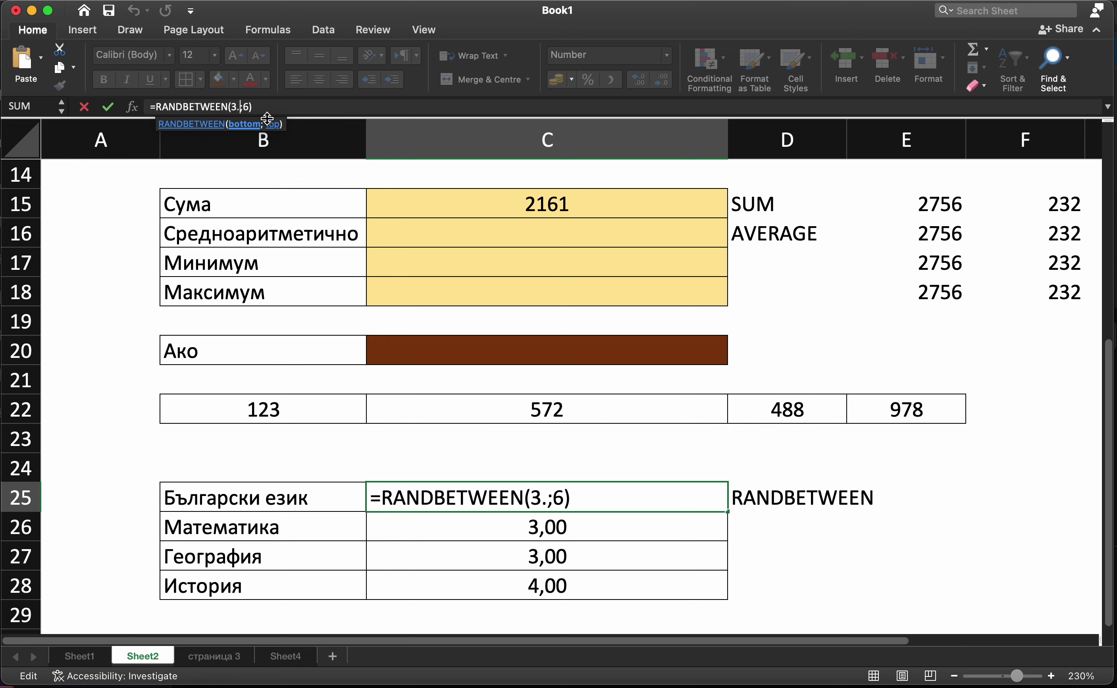
pyautogui.write('00')
pyautogui.press('Return')
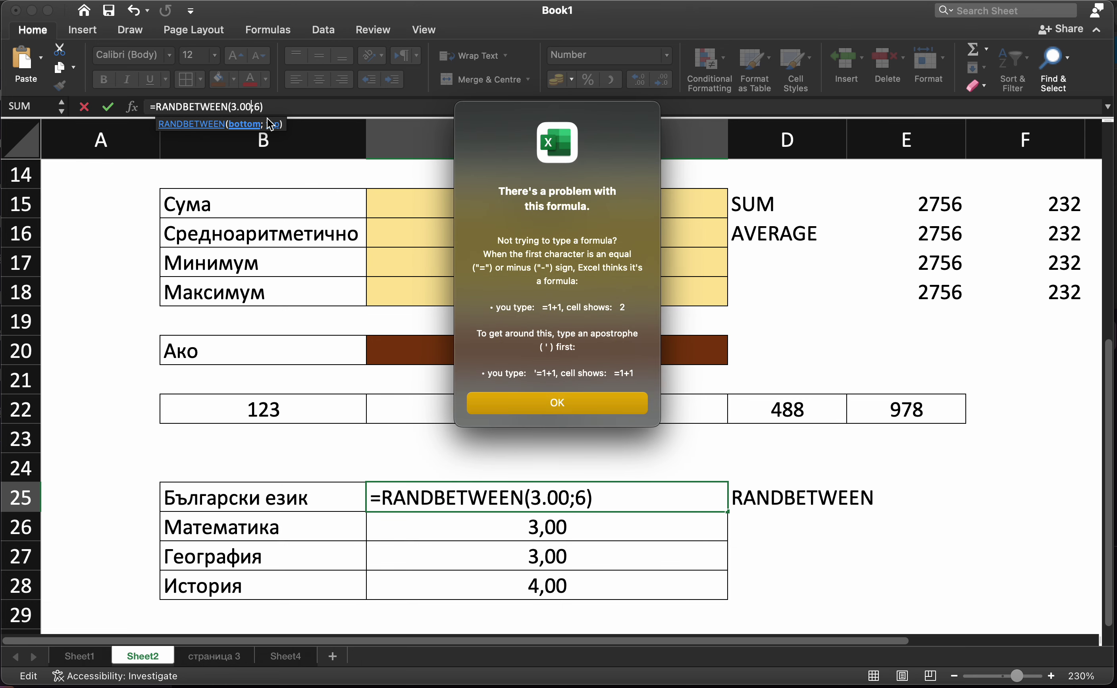
pyautogui.press('Return')
pyautogui.click(245, 109)
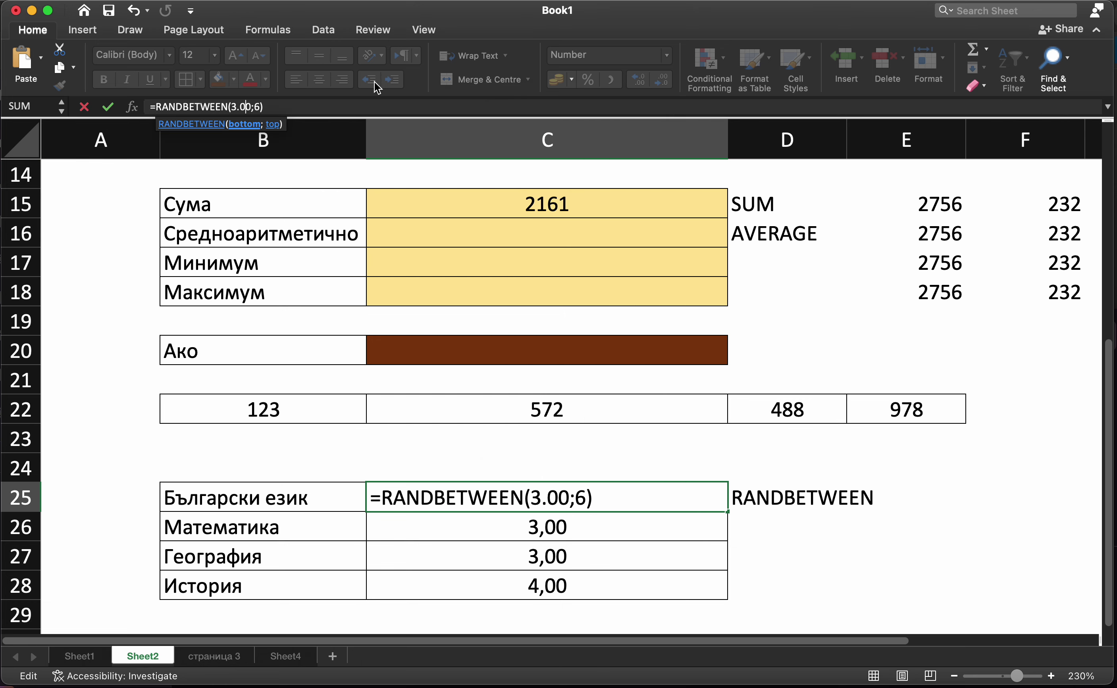
pyautogui.press('BackSpace')
pyautogui.write(',')
pyautogui.press('Return')
pyautogui.press('Up')
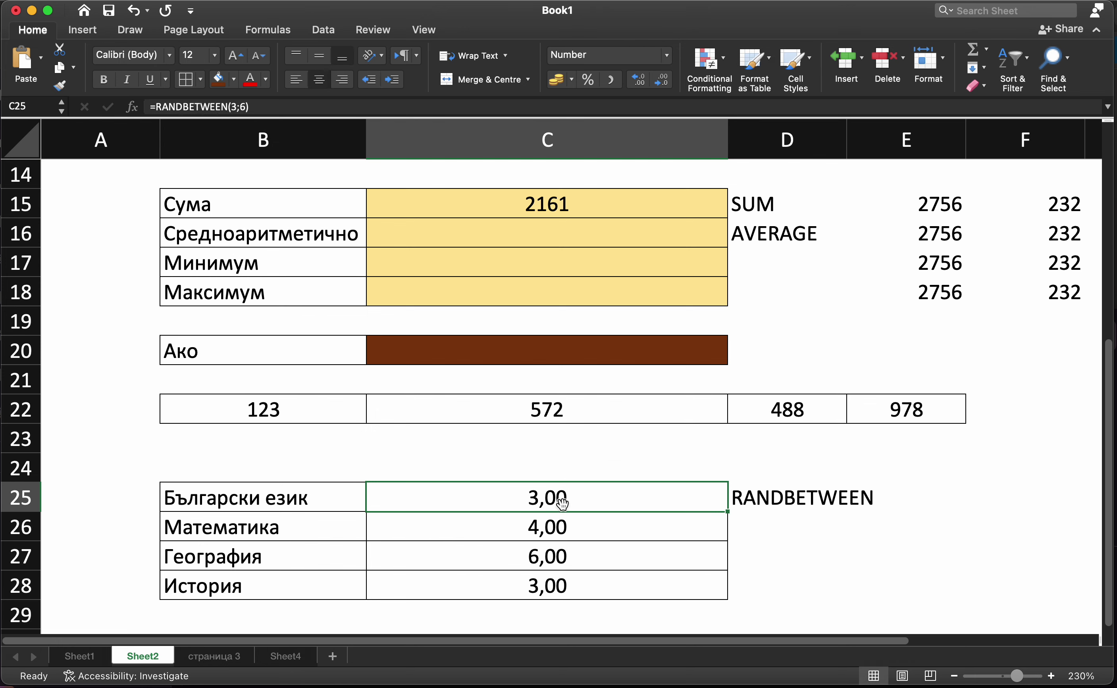
# - Type filler text in column D to make the random grades recalculate, then undo it
pyautogui.click(591, 524)
pyautogui.moveTo(543, 493); pyautogui.dragTo(549, 575)
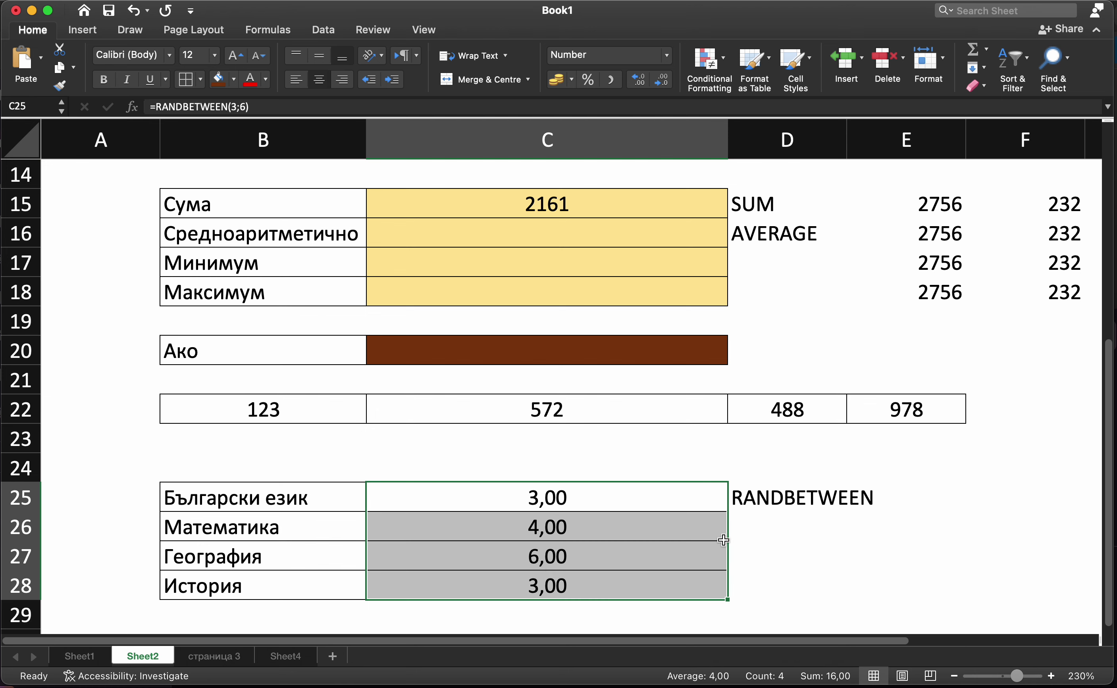
pyautogui.click(811, 524)
pyautogui.write('dsfs')
pyautogui.press('Return')
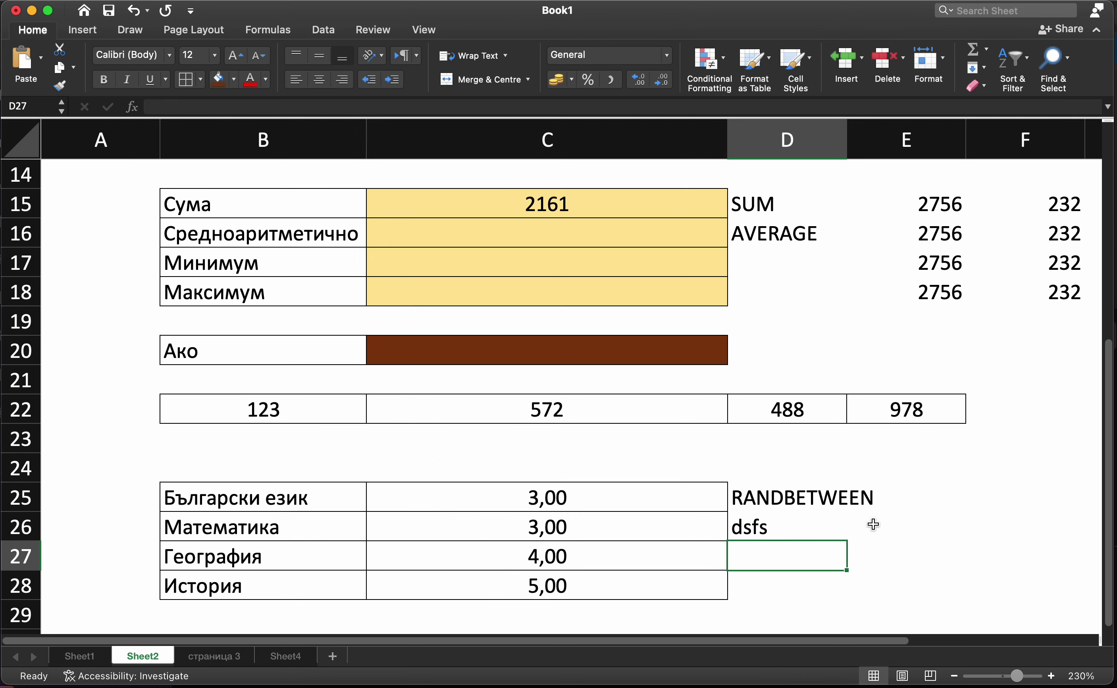
pyautogui.write('sdfsd')
pyautogui.press('Return')
pyautogui.press('Up')
pyautogui.press('super+z')
pyautogui.press('super+z')
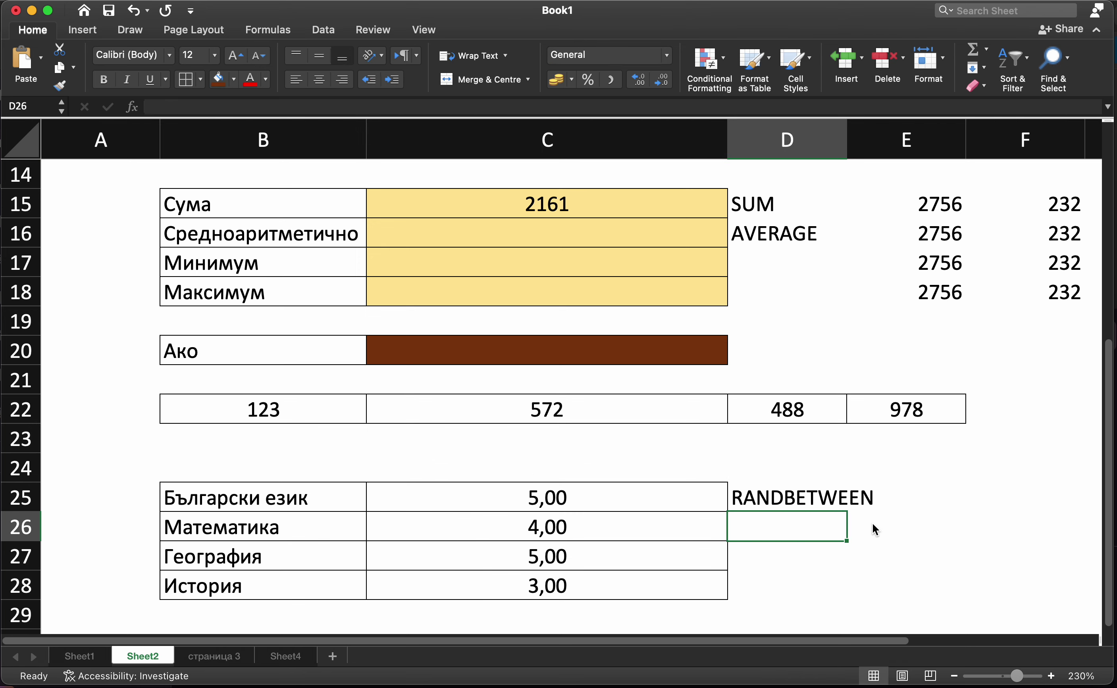
# - Copy C25:C28 and paste it back as values only
pyautogui.moveTo(678, 501); pyautogui.dragTo(680, 573)
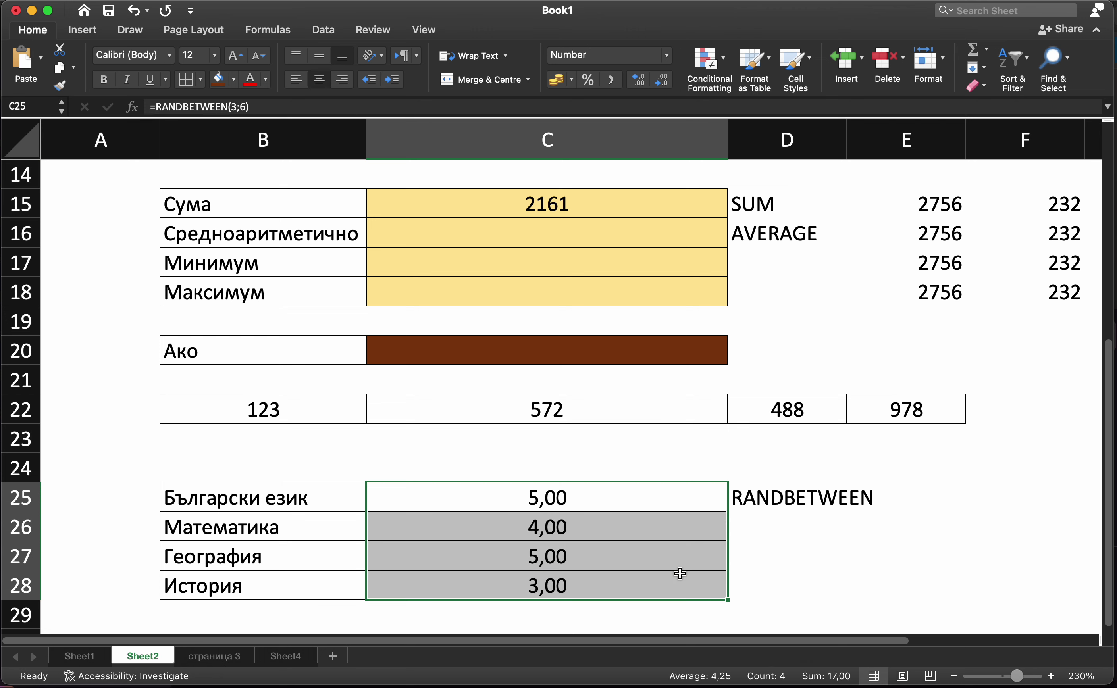
pyautogui.press('super+c')
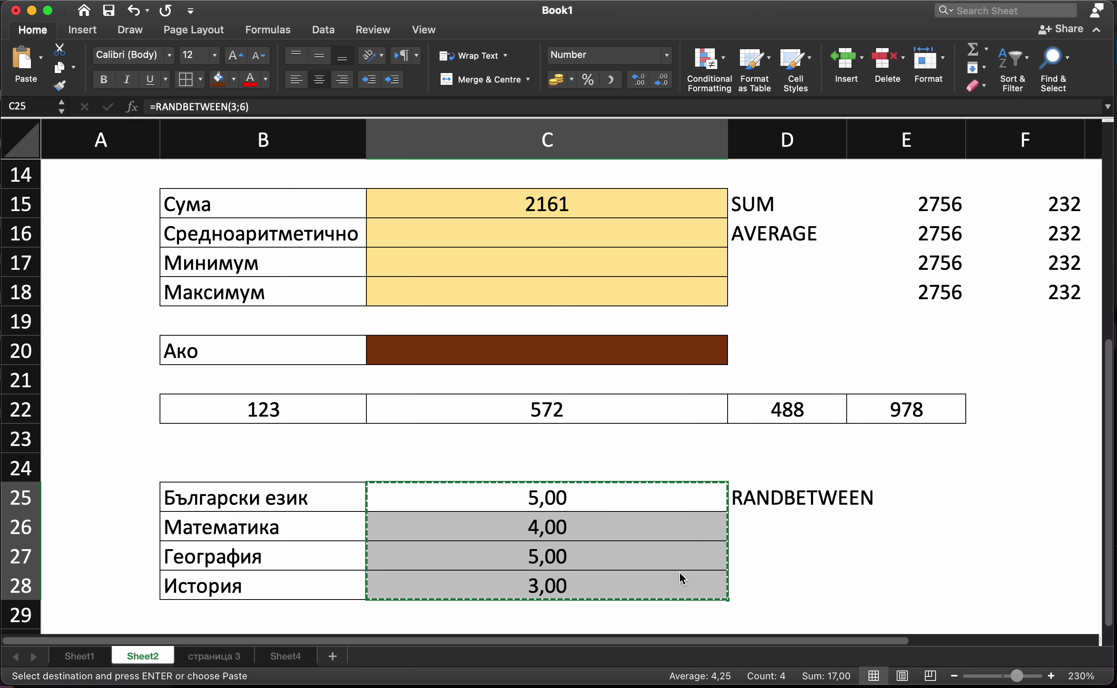
pyautogui.rightClick(623, 524)
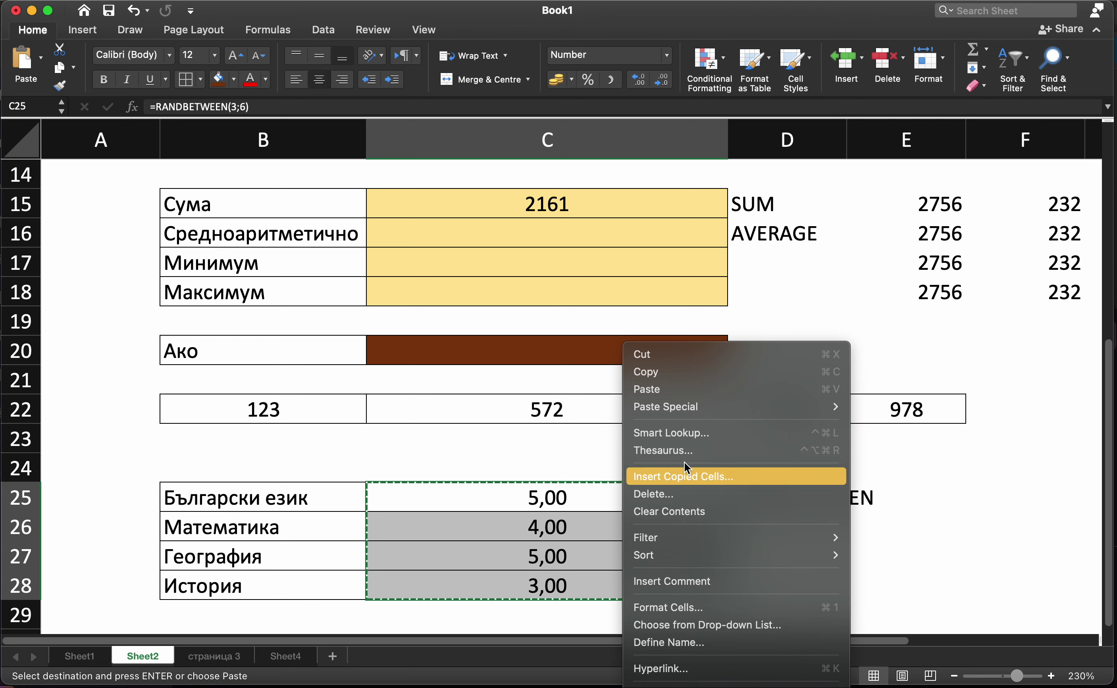
pyautogui.moveTo(663, 407)
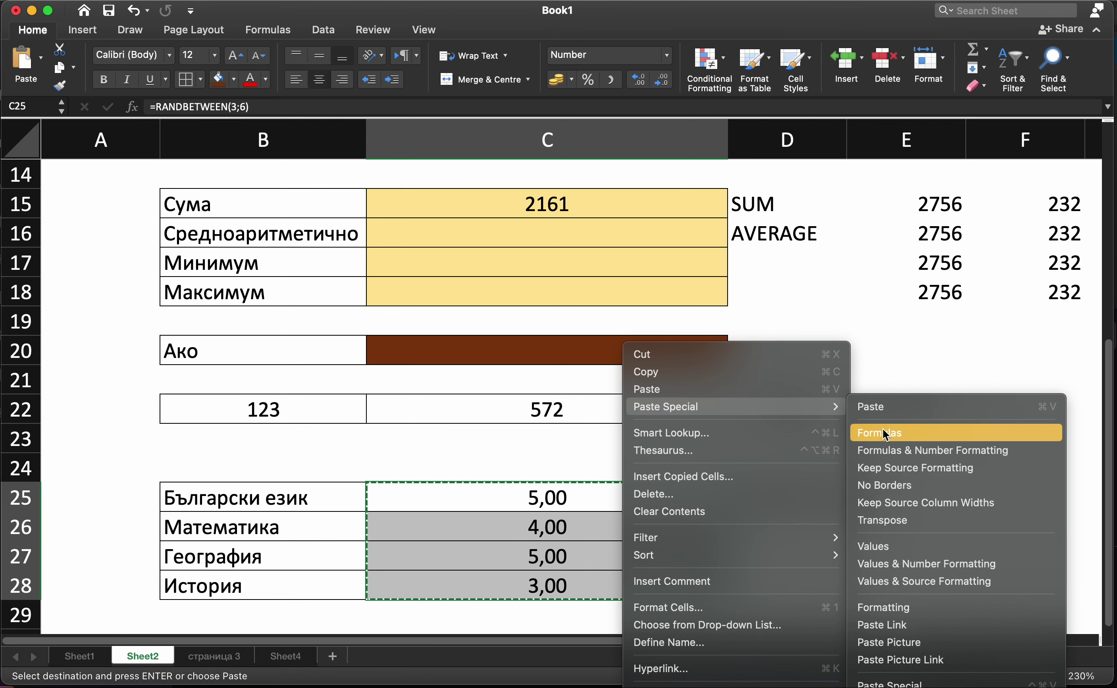
pyautogui.click(868, 545)
pyautogui.click(868, 547)
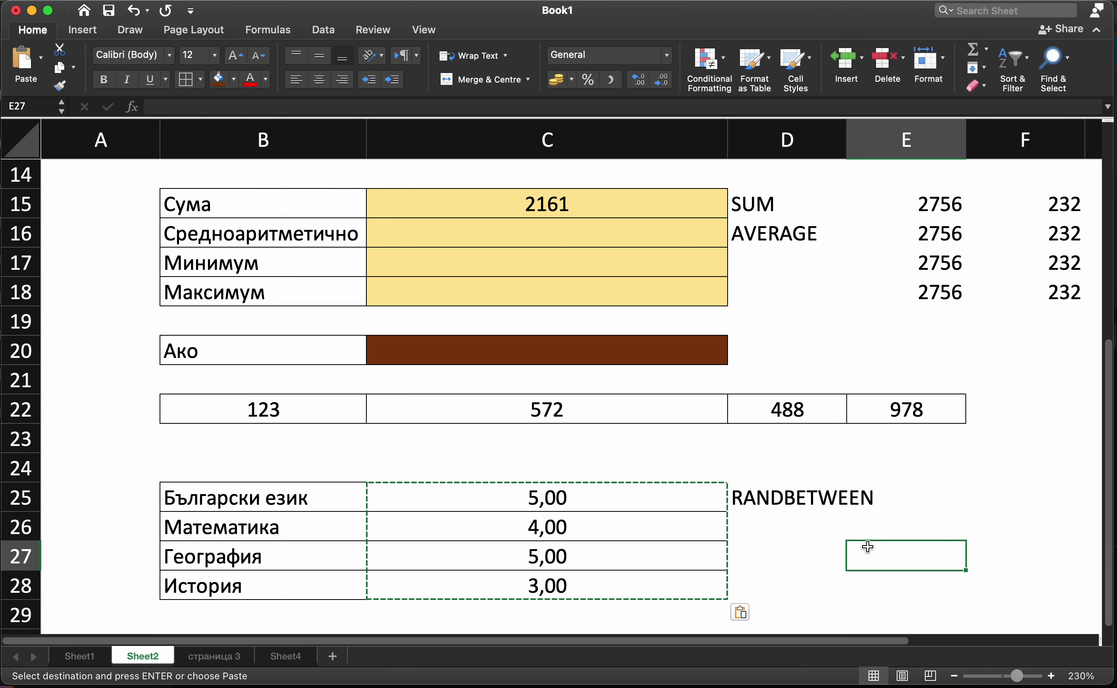
# - Enter test text in D27:D28 to confirm the grades stay fixed, then clear it
pyautogui.click(793, 570)
pyautogui.write('sdf')
pyautogui.press('Return')
pyautogui.write('sdf')
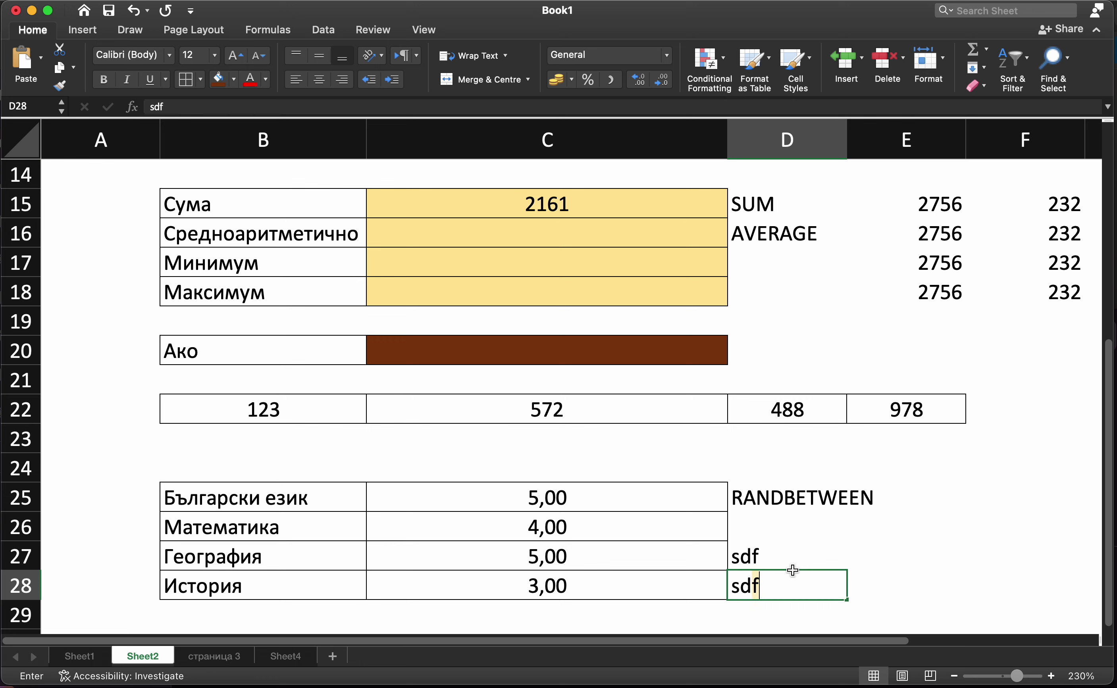
pyautogui.press('Return')
pyautogui.press('Up')
pyautogui.press('Delete')
# - Remove the filler and enter =AVERAGE(C25:C28) in the Средноаритметично cell C16
pyautogui.press('super+z')
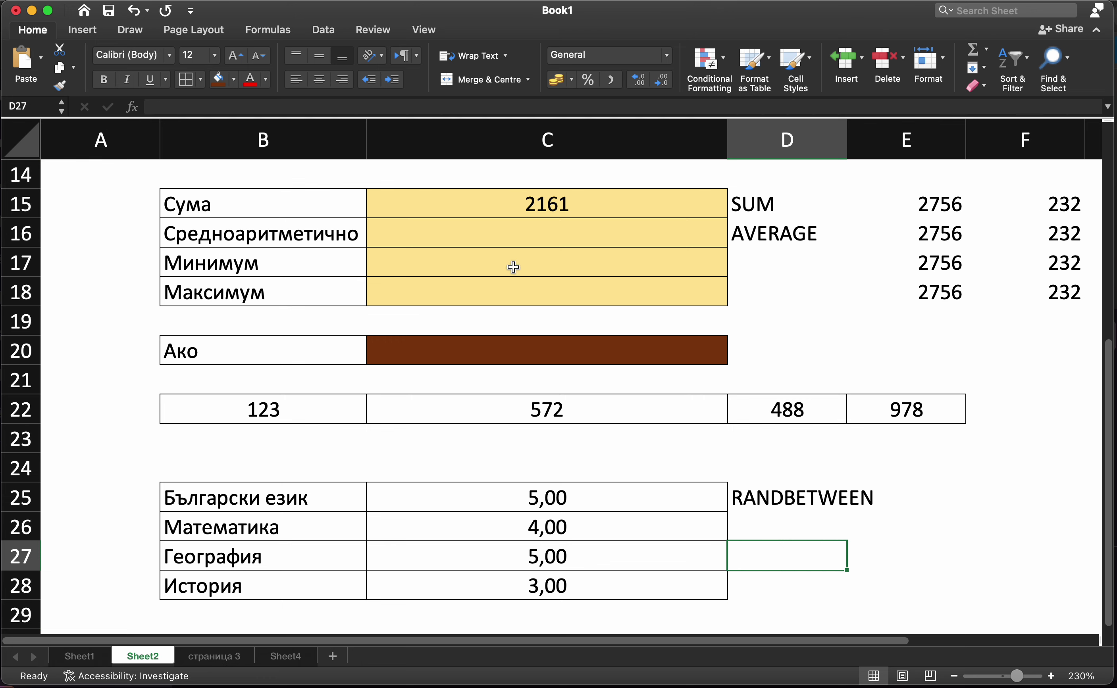
pyautogui.click(521, 231)
pyautogui.write('=')
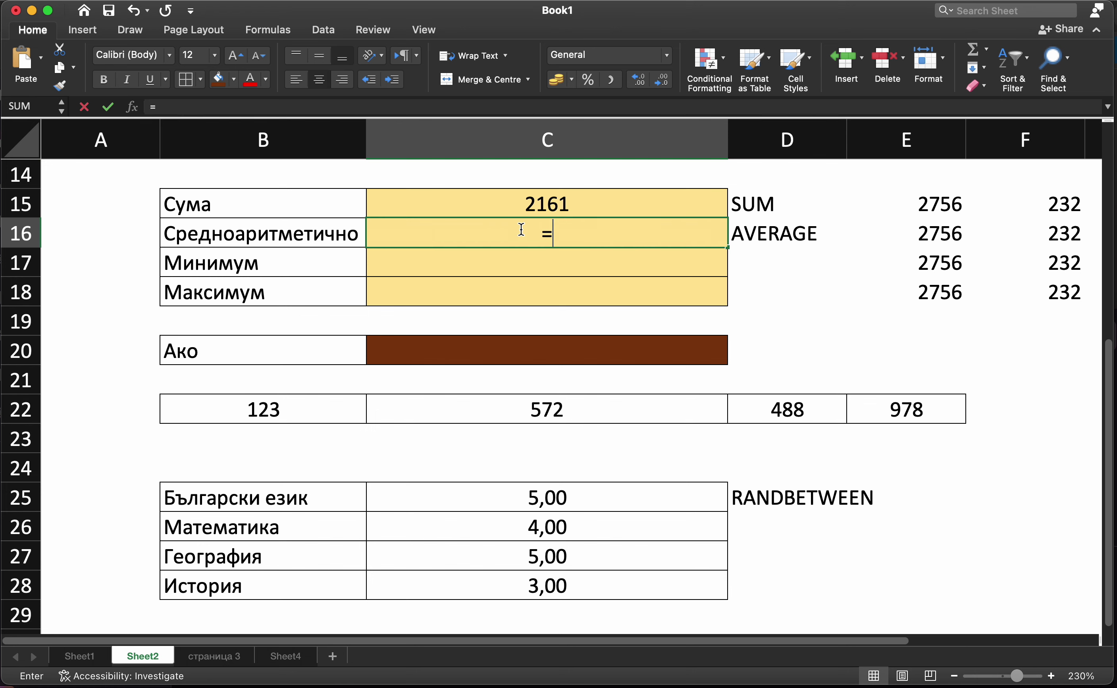
pyautogui.write('ave')
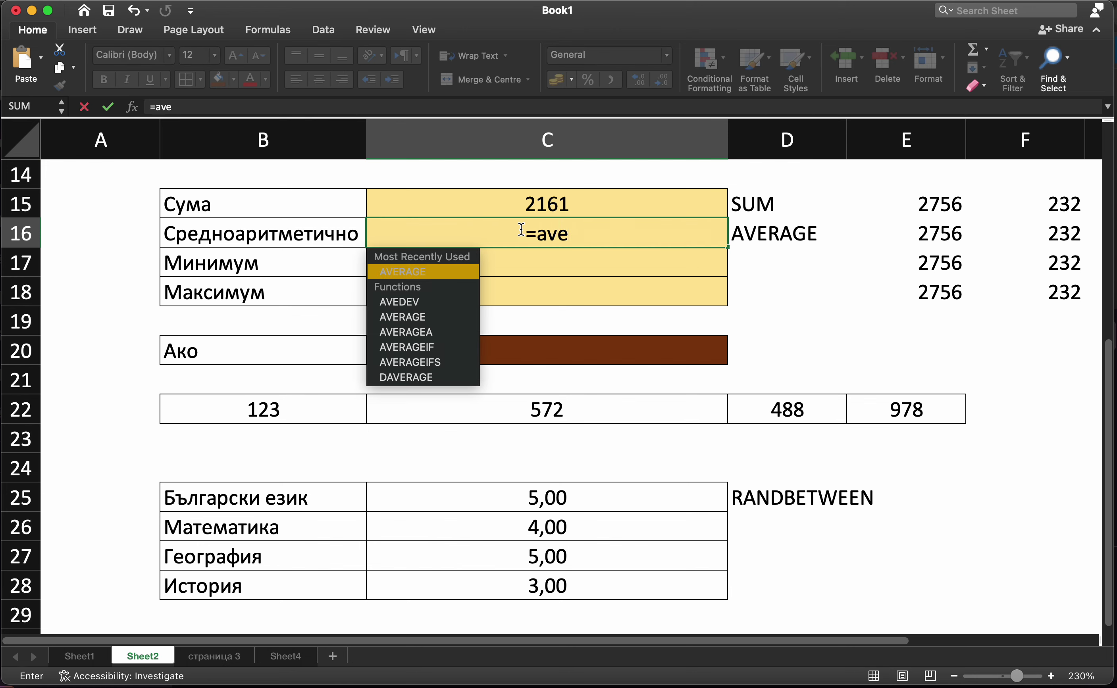
pyautogui.write('rage')
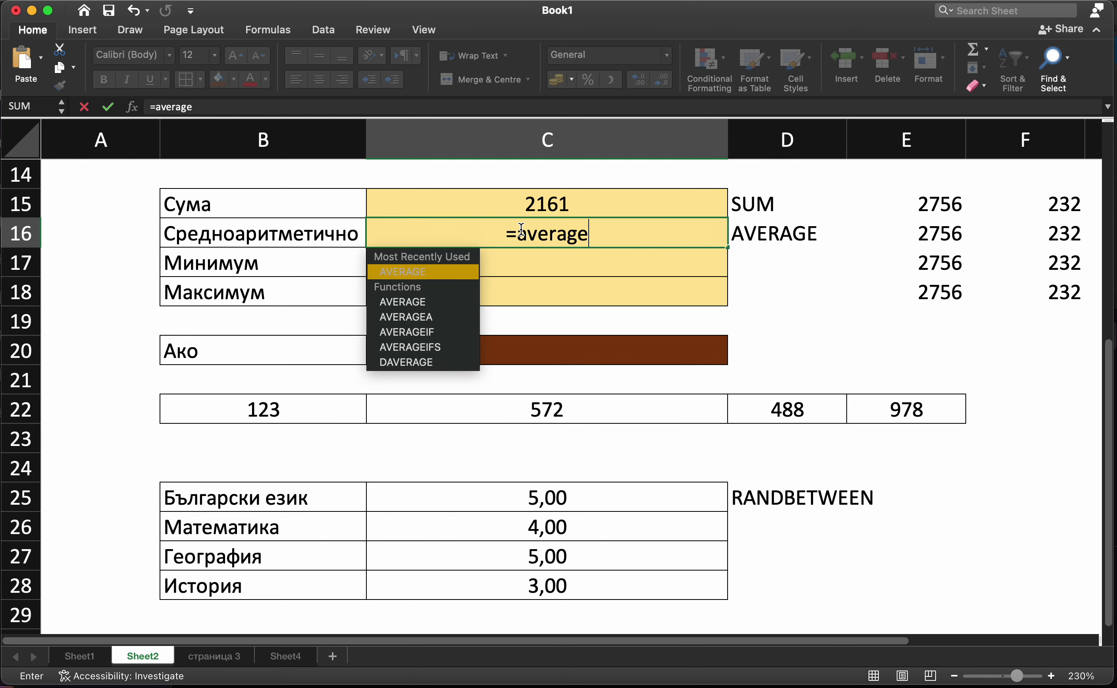
pyautogui.write('(')
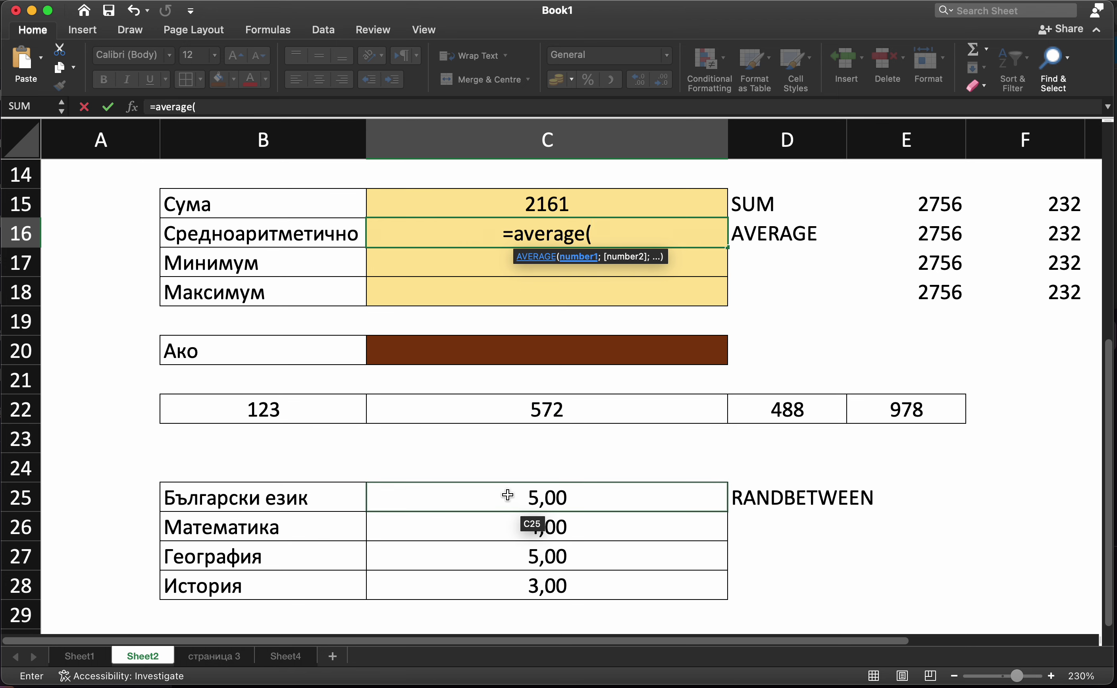
pyautogui.moveTo(503, 496); pyautogui.dragTo(490, 590)
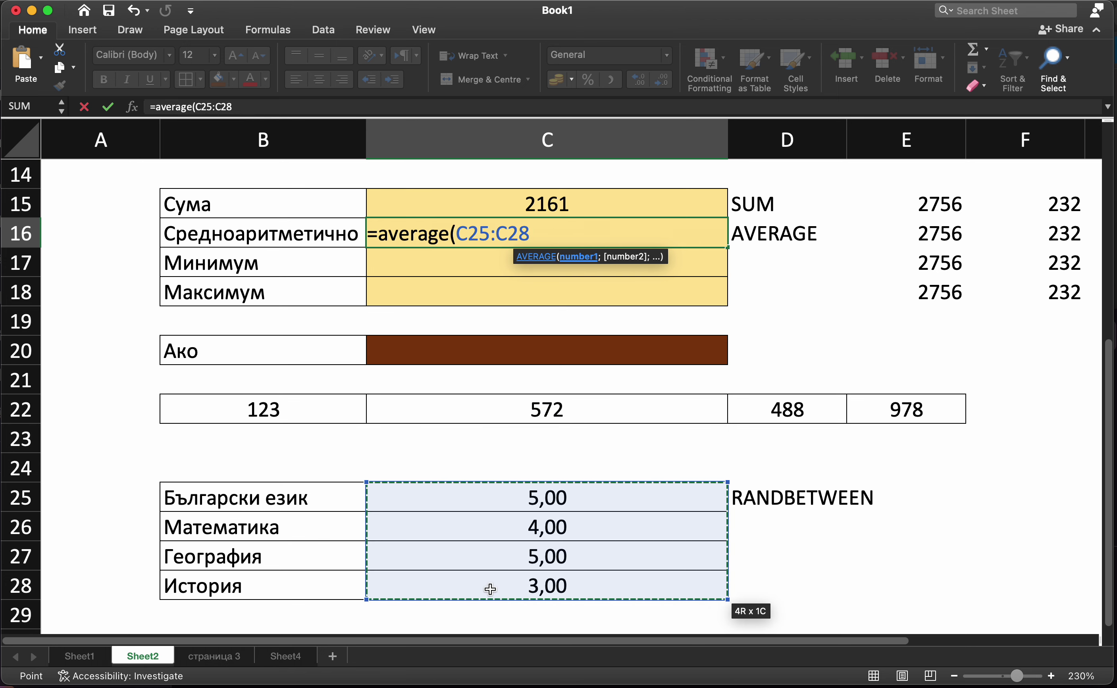
pyautogui.write(')')
pyautogui.press('Return')
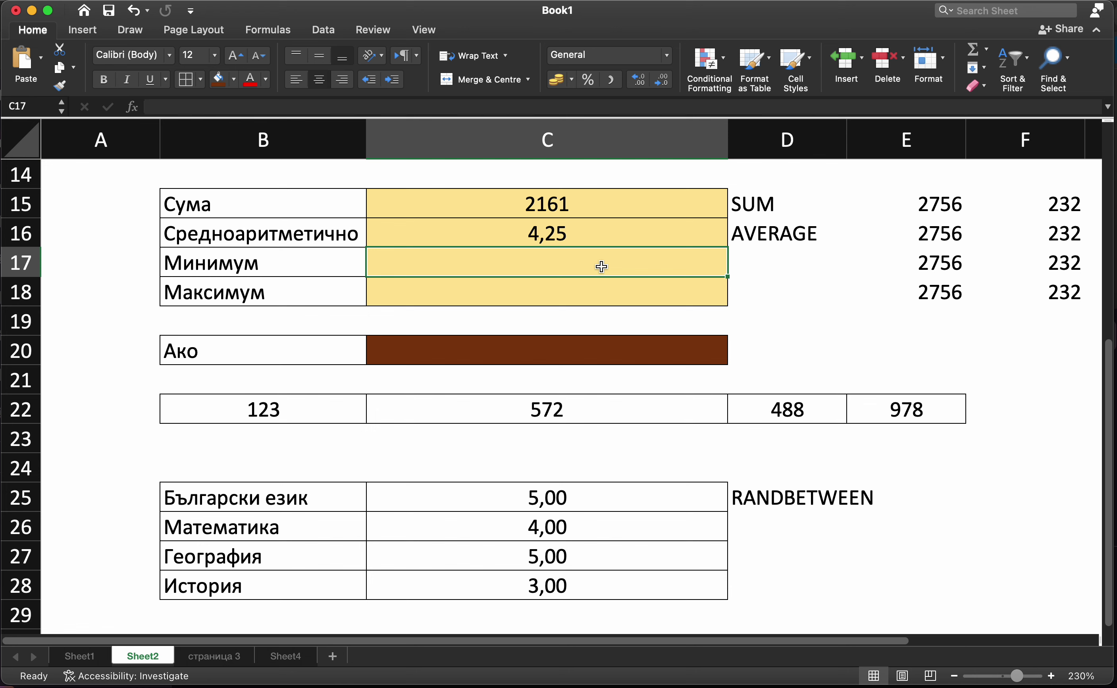
# - Change the Български език grade in C25 to 6
pyautogui.click(545, 495)
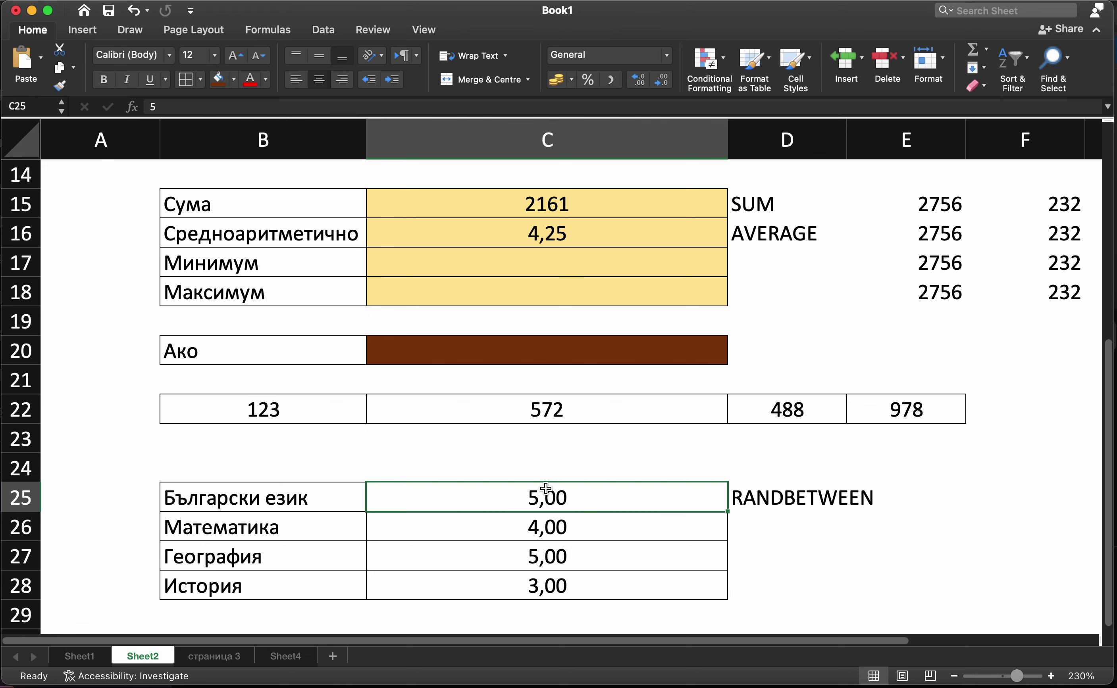
pyautogui.write('6')
pyautogui.press('Return')
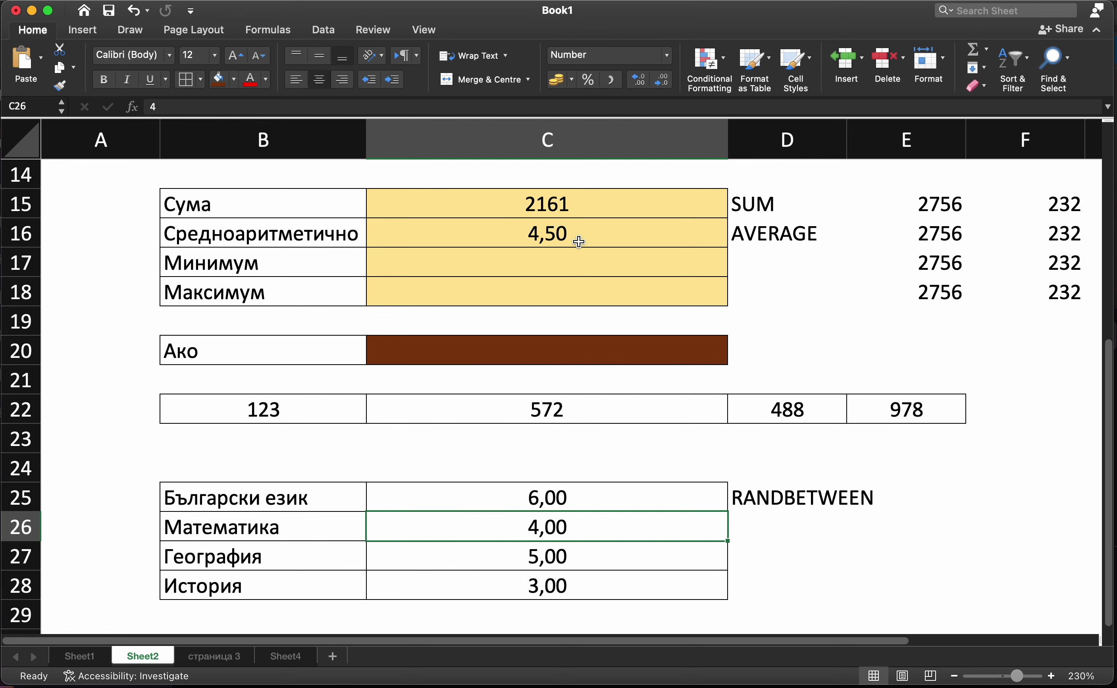
pyautogui.click(563, 256)
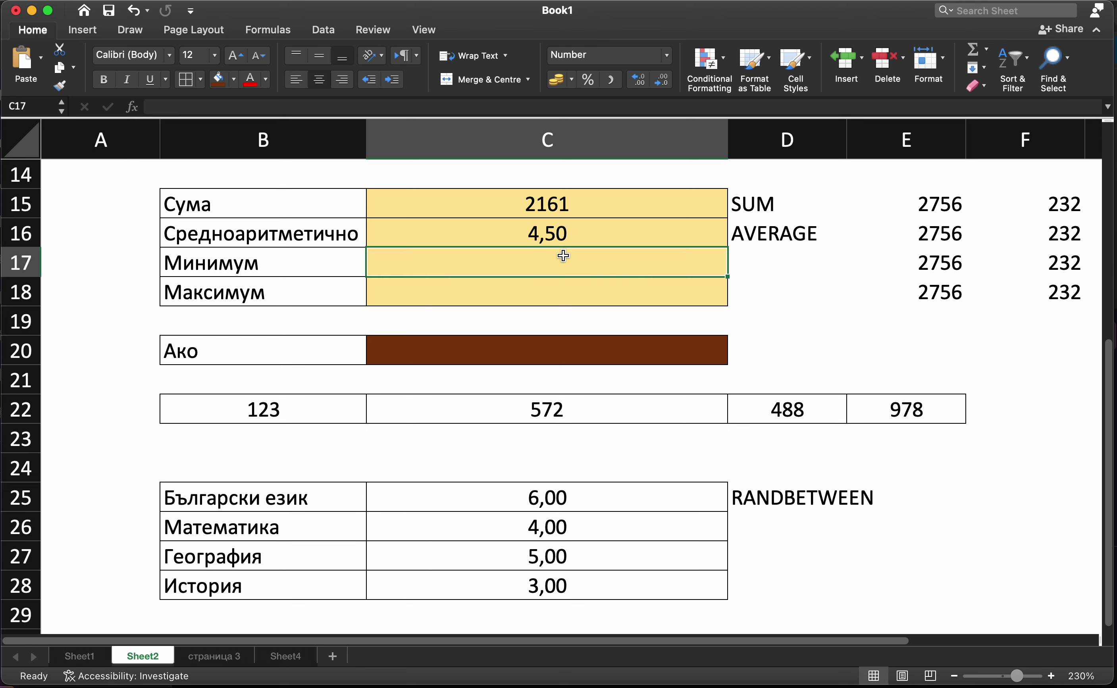
pyautogui.click(745, 266)
# - Label D17 'MIN' and D18 'MAX'
pyautogui.write('MIN')
pyautogui.press('Return')
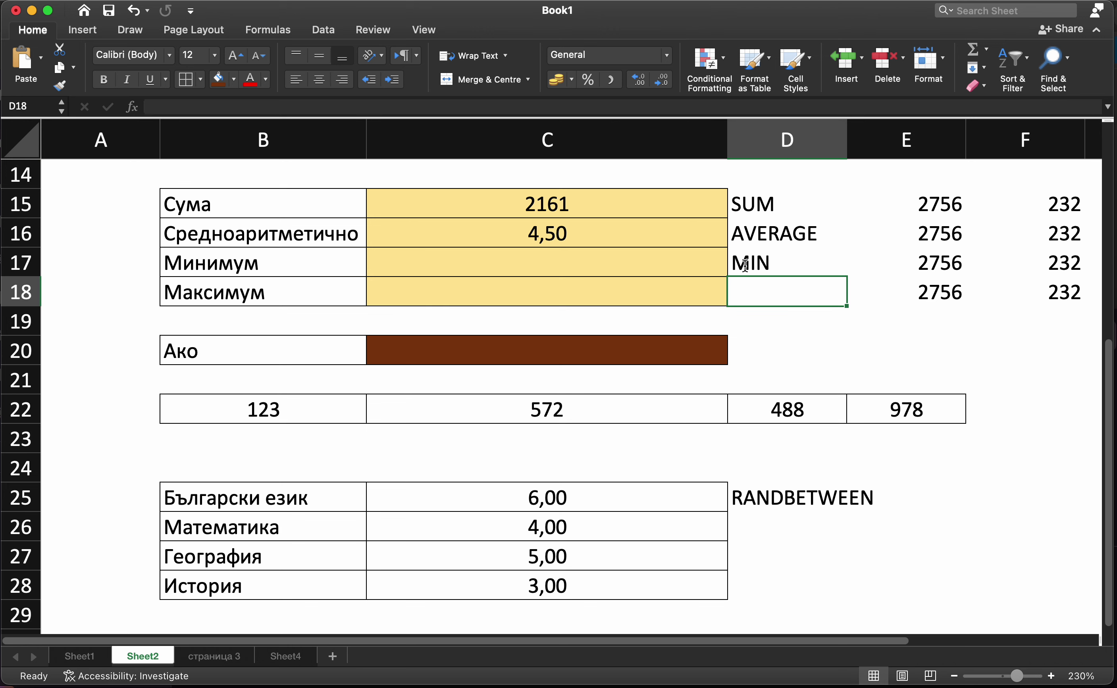
pyautogui.write('MAX')
pyautogui.press('Return')
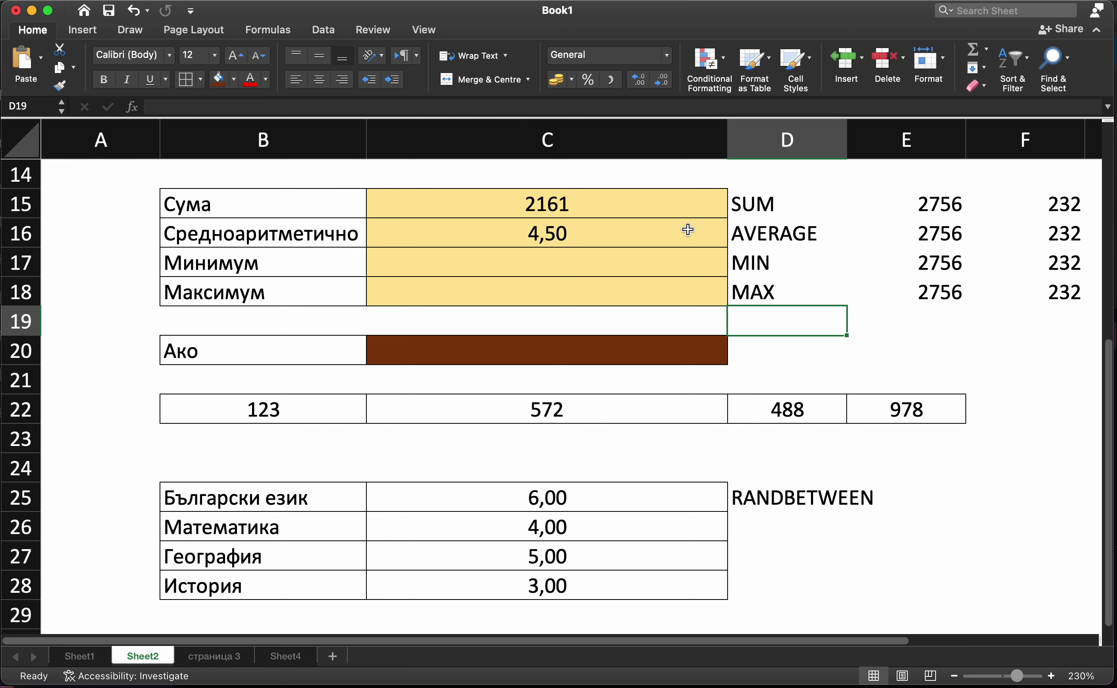
# - Enter =MIN(C25:C28) in the Минимум cell C17, showing 3,00
pyautogui.click(635, 256)
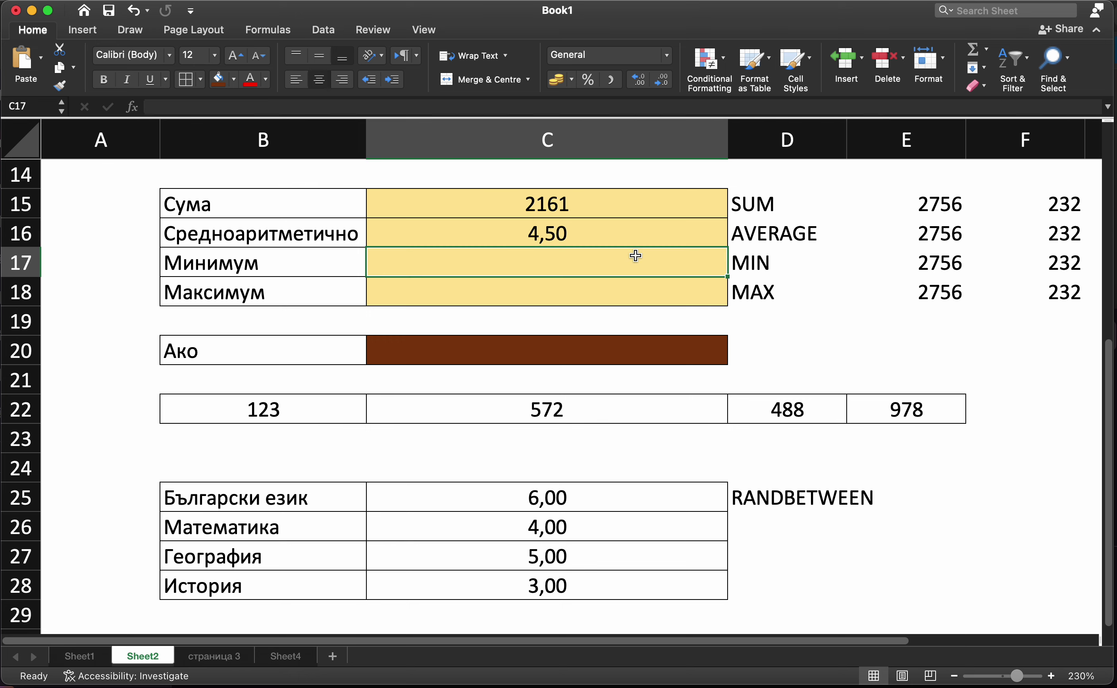
pyautogui.write('=s')
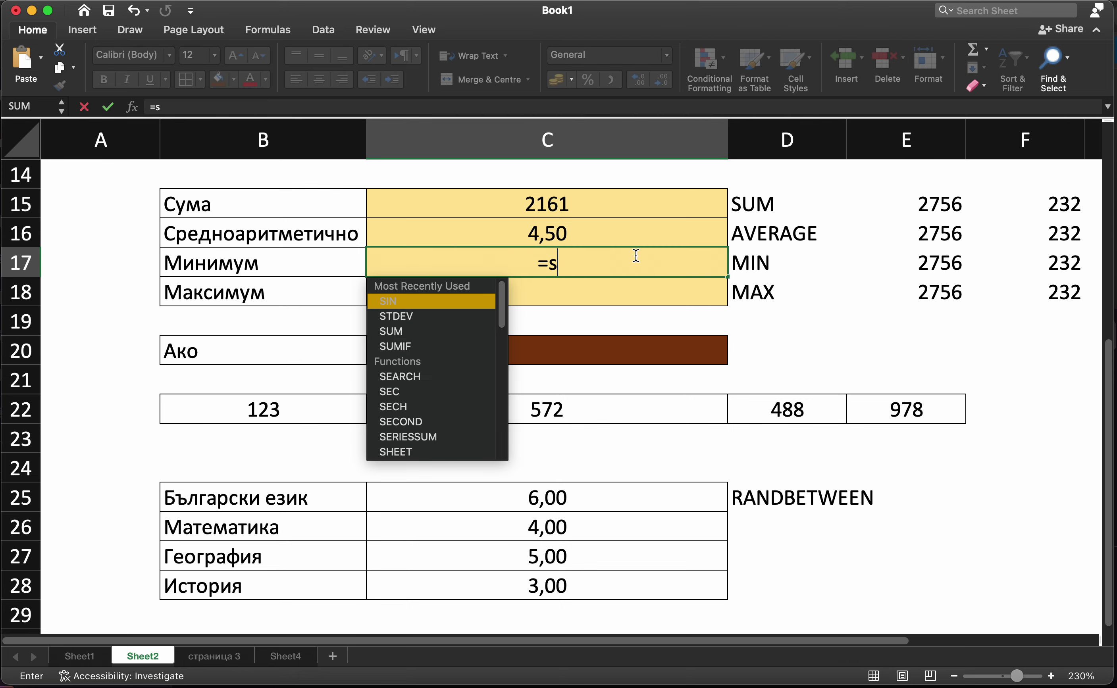
pyautogui.press('BackSpace')
pyautogui.write('min')
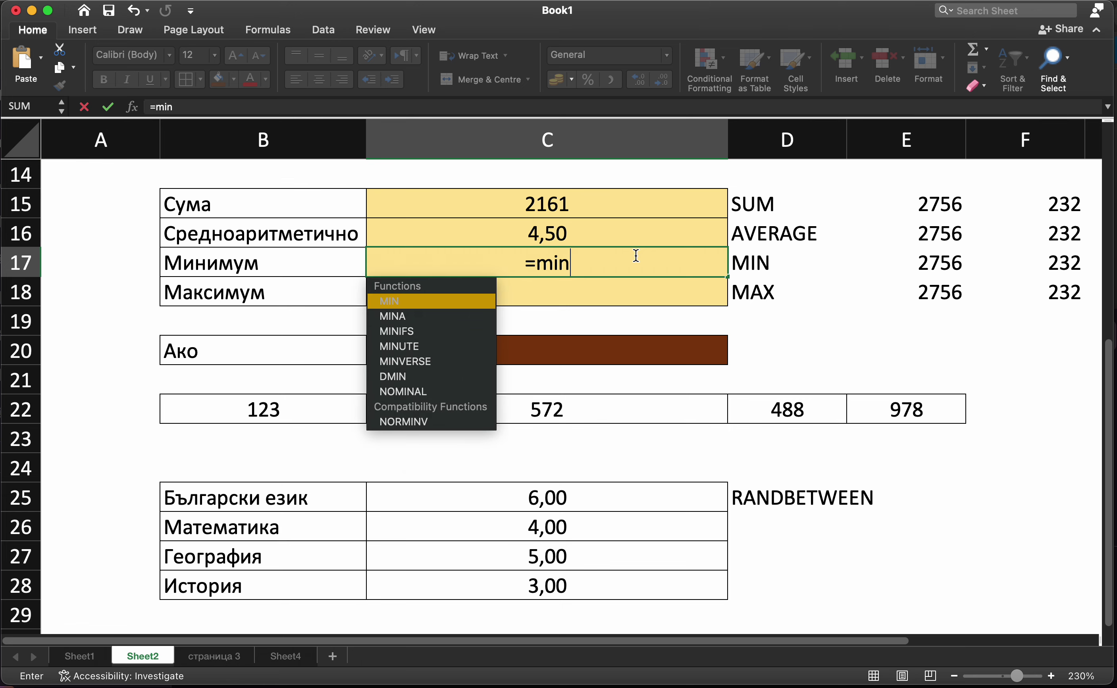
pyautogui.write('(')
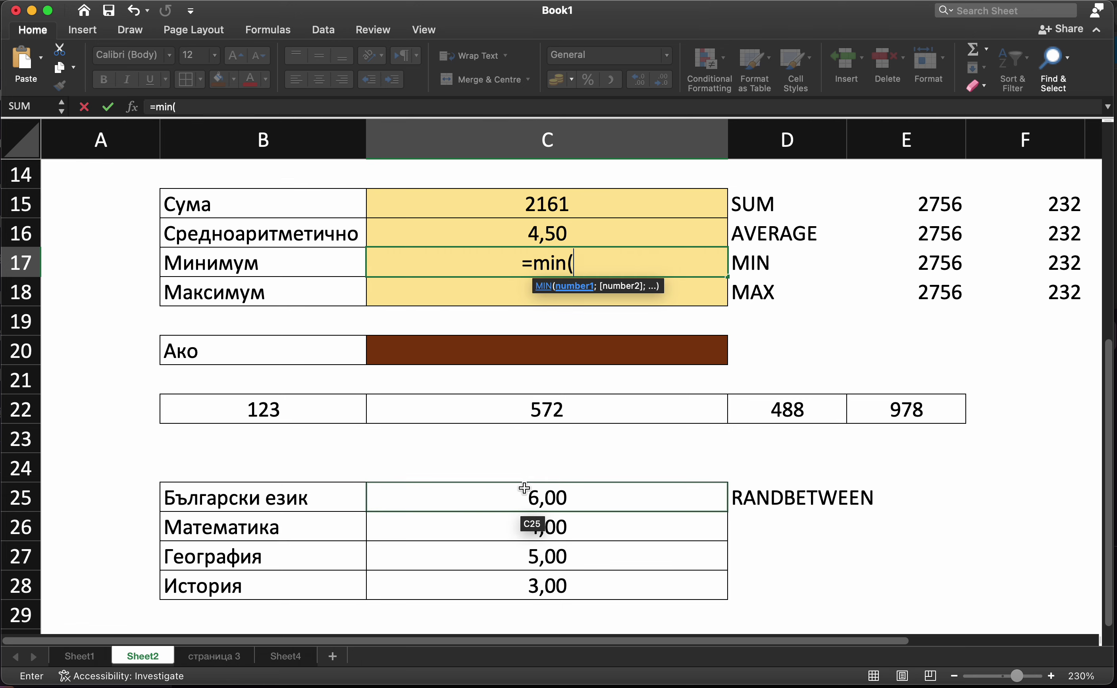
pyautogui.moveTo(524, 489); pyautogui.dragTo(508, 577)
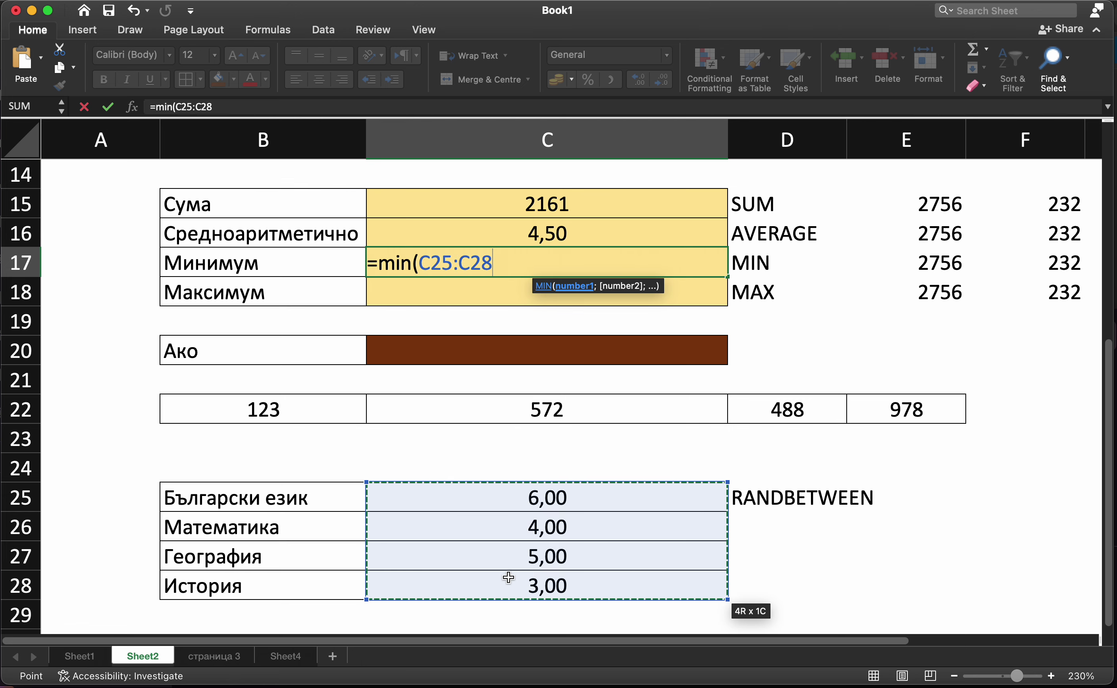
pyautogui.write(')')
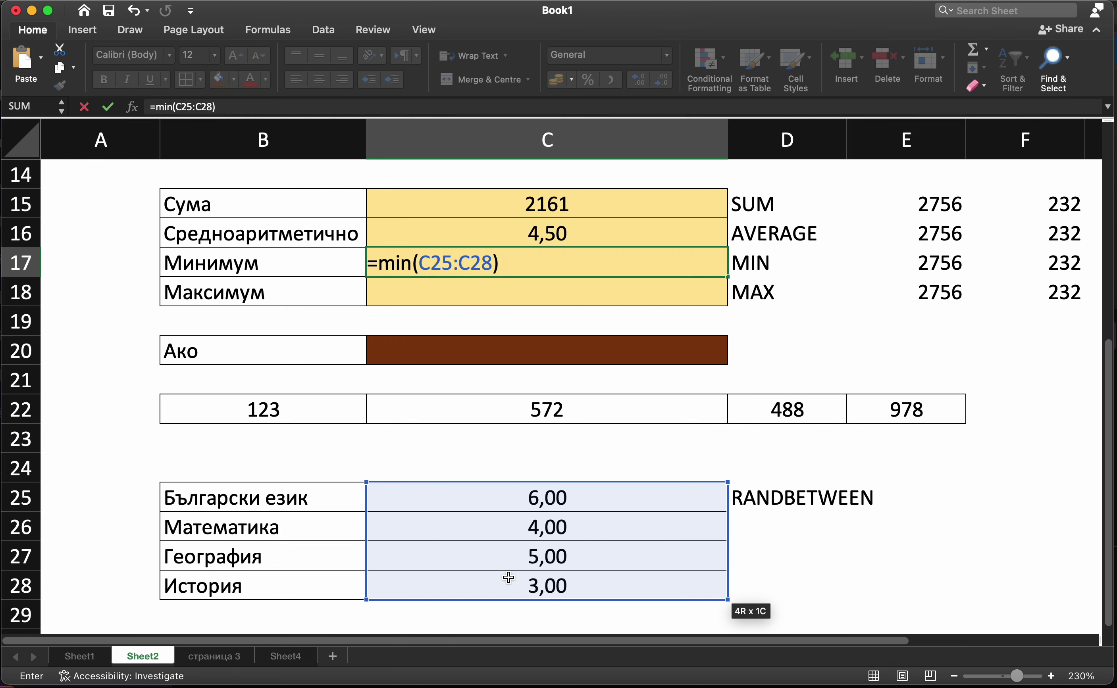
pyautogui.press('Return')
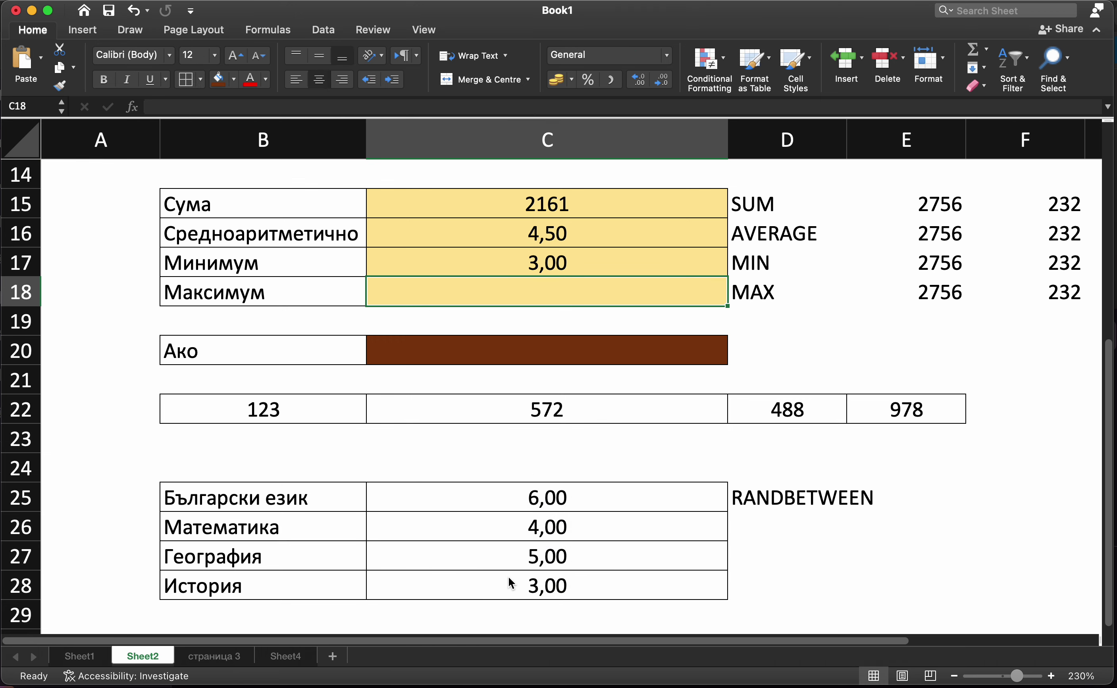
pyautogui.click(538, 264)
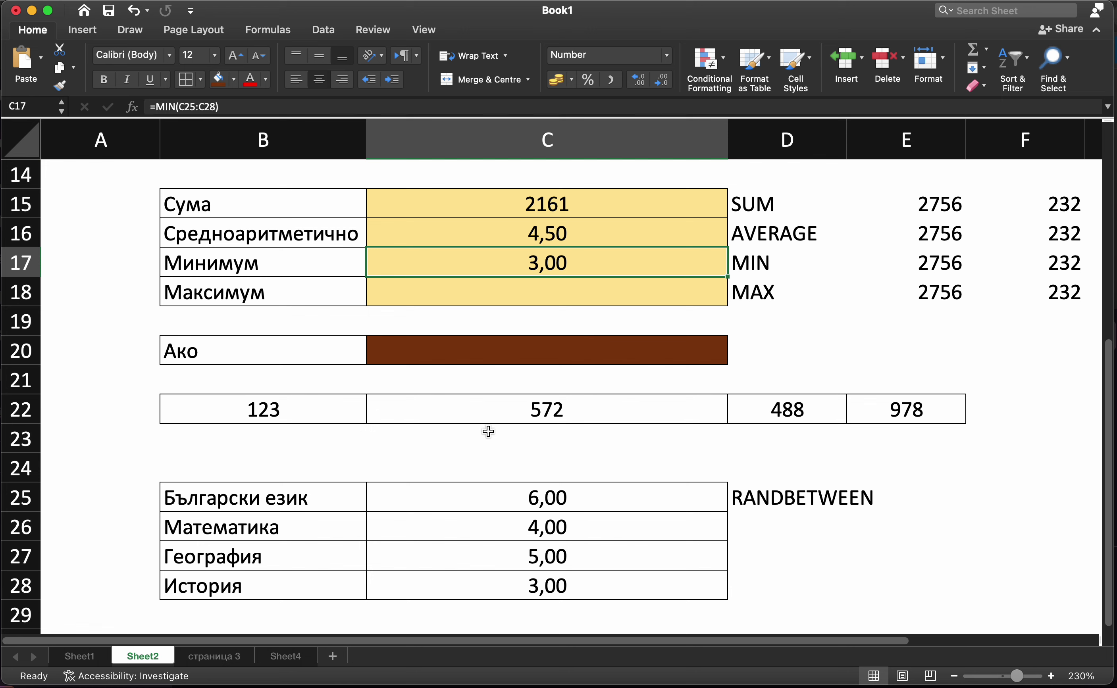
# - Enter =MAX(C25:C28) in the Максимум cell C18, showing 6,00
pyautogui.click(514, 295)
pyautogui.write('=max')
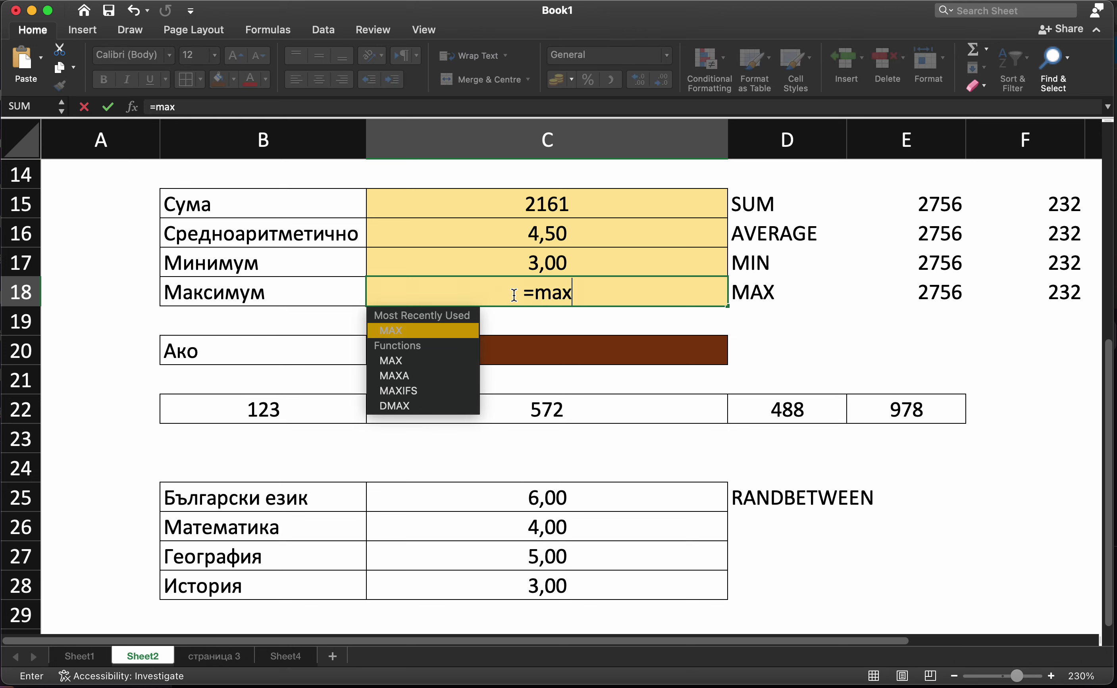
pyautogui.write('(')
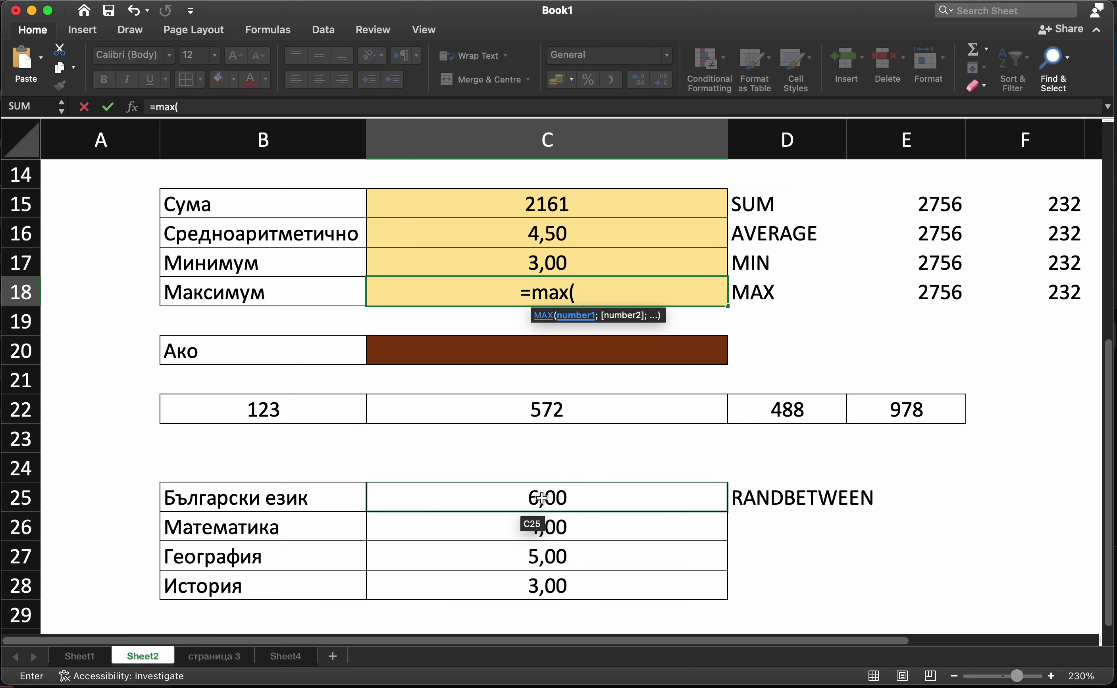
pyautogui.moveTo(527, 501); pyautogui.dragTo(518, 579)
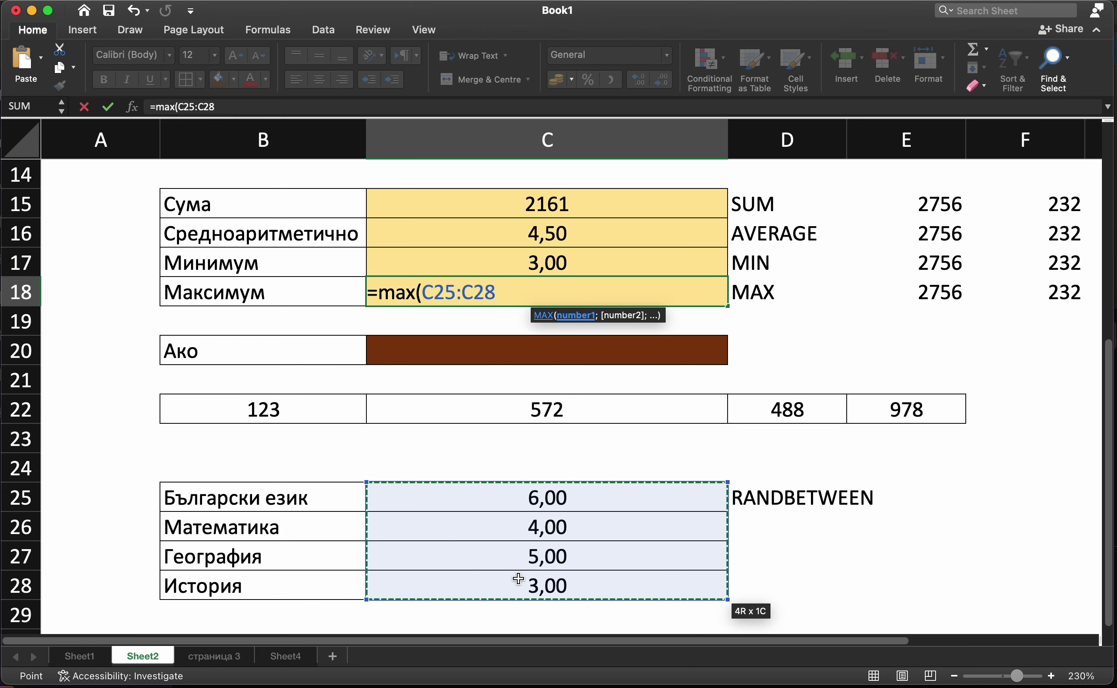
pyautogui.press('Return')
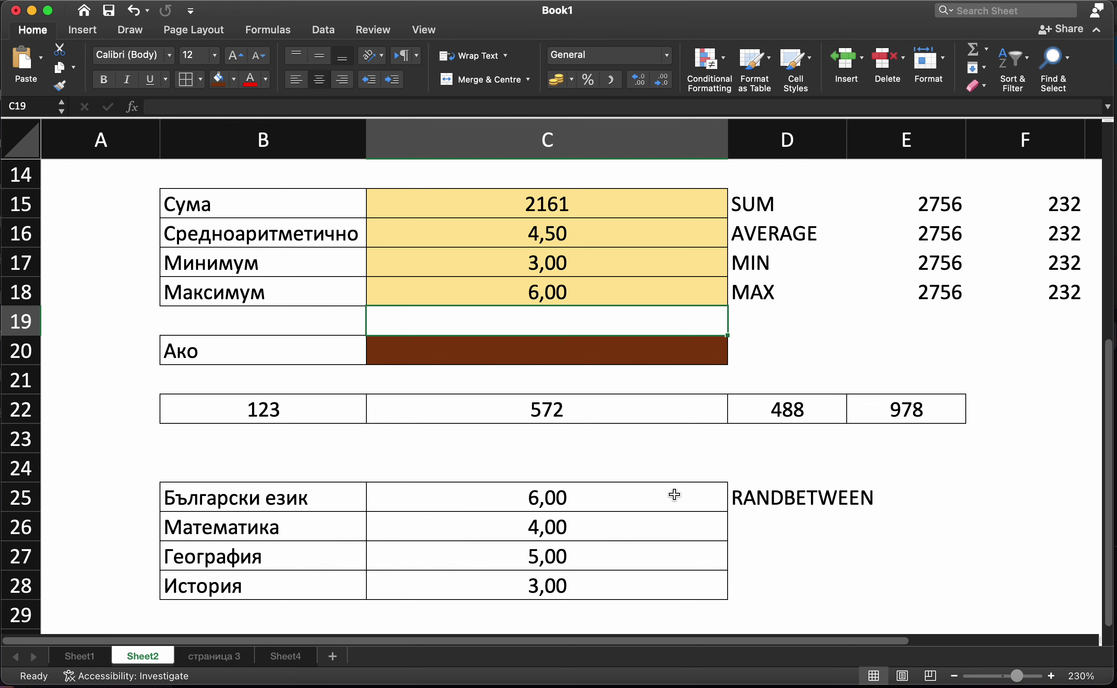
# - Fill cell D20 with yellow
pyautogui.click(633, 341)
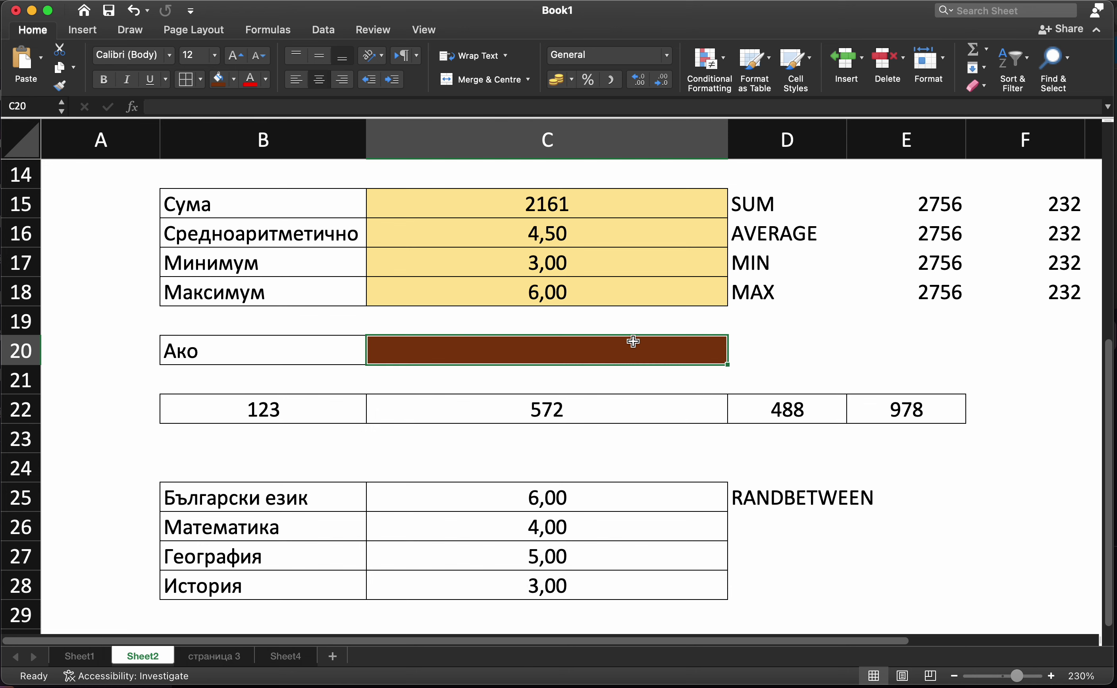
pyautogui.click(791, 357)
pyautogui.click(235, 82)
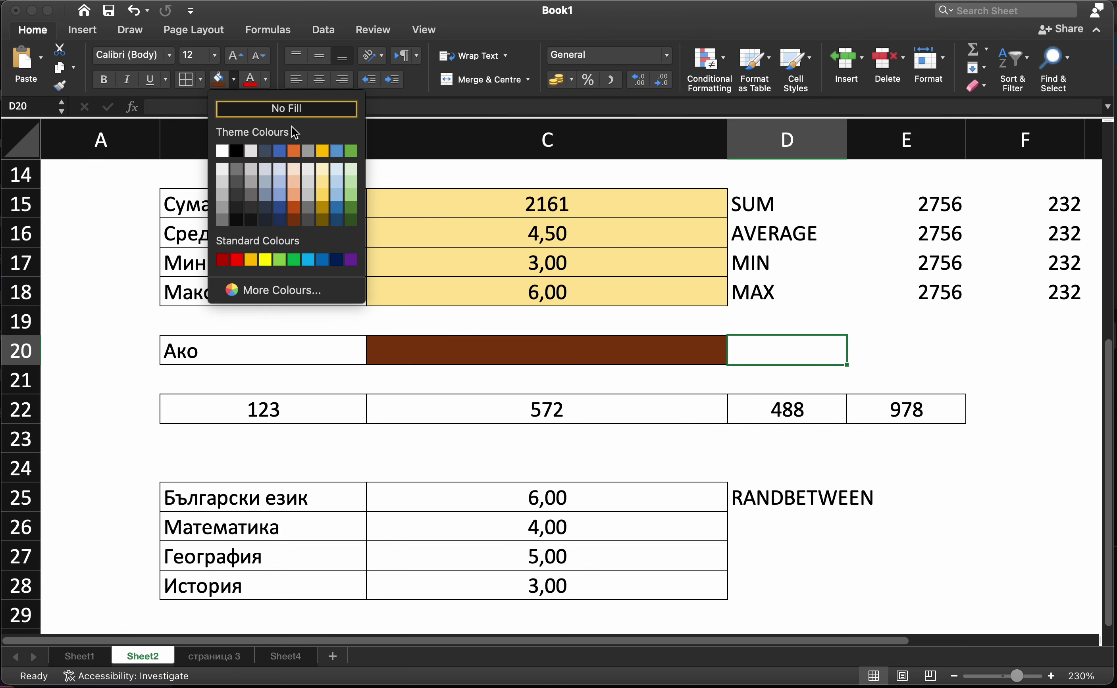
pyautogui.click(265, 260)
pyautogui.click(774, 514)
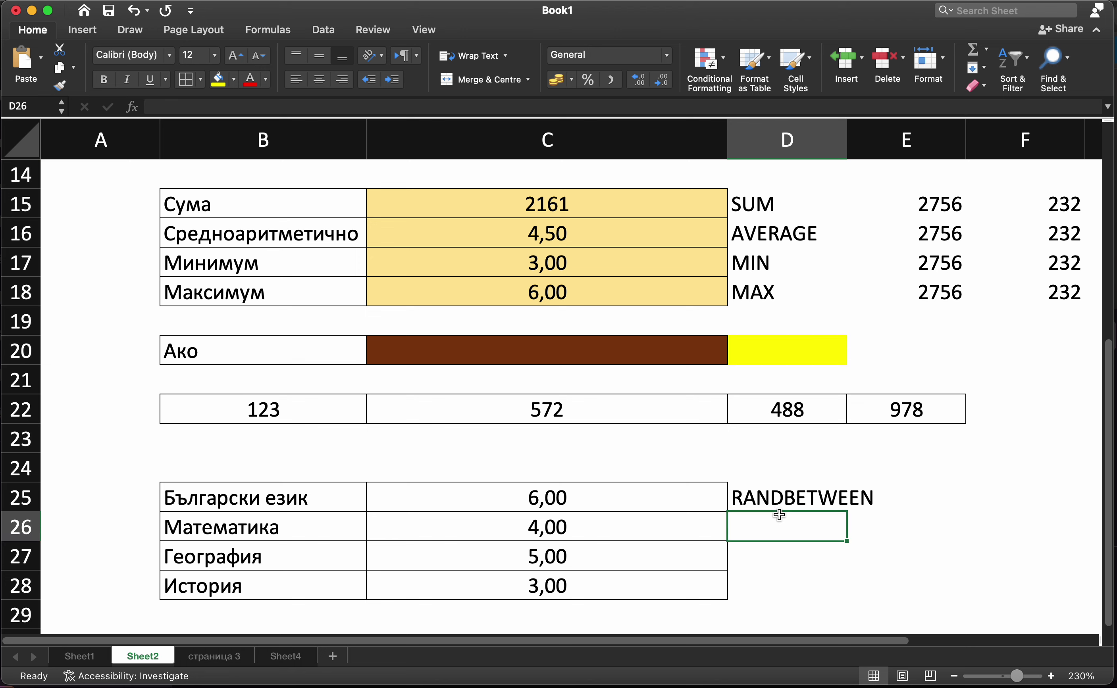
pyautogui.click(747, 359)
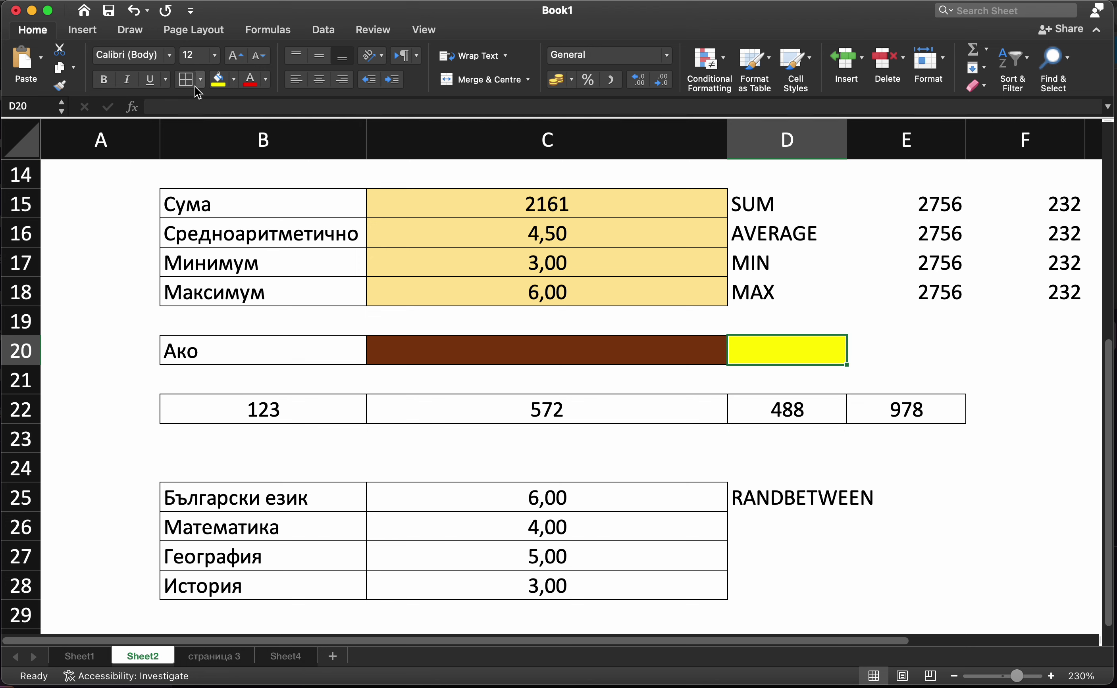
pyautogui.click(960, 561)
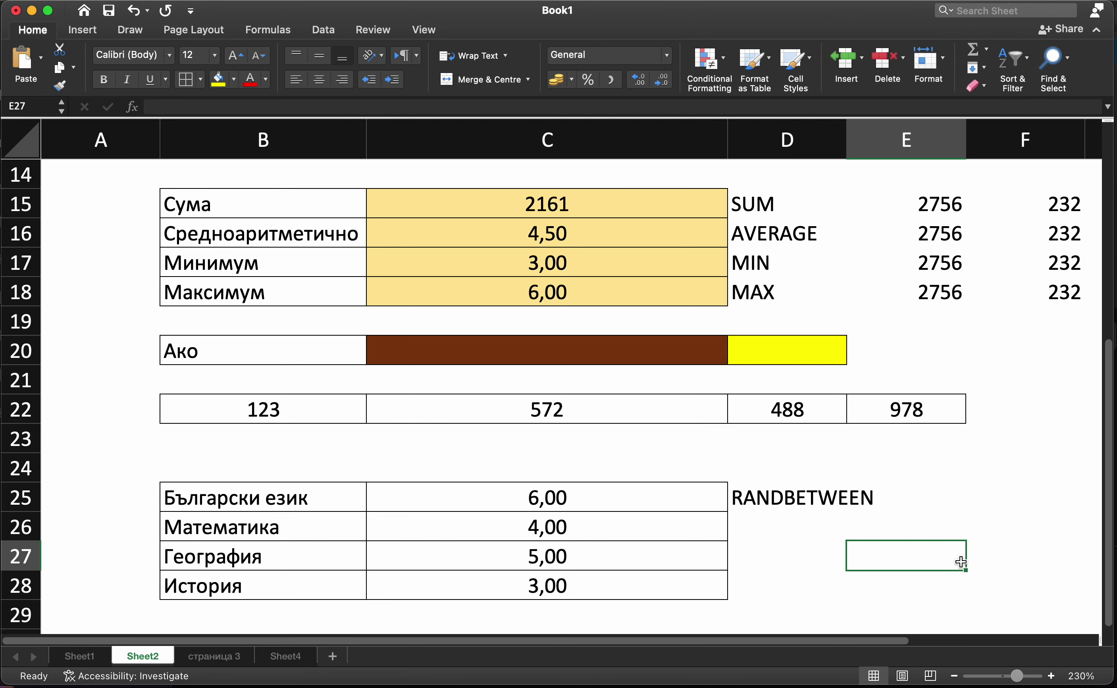
# - Make the text in the brown cell C20 white
pyautogui.click(664, 356)
pyautogui.click(266, 80)
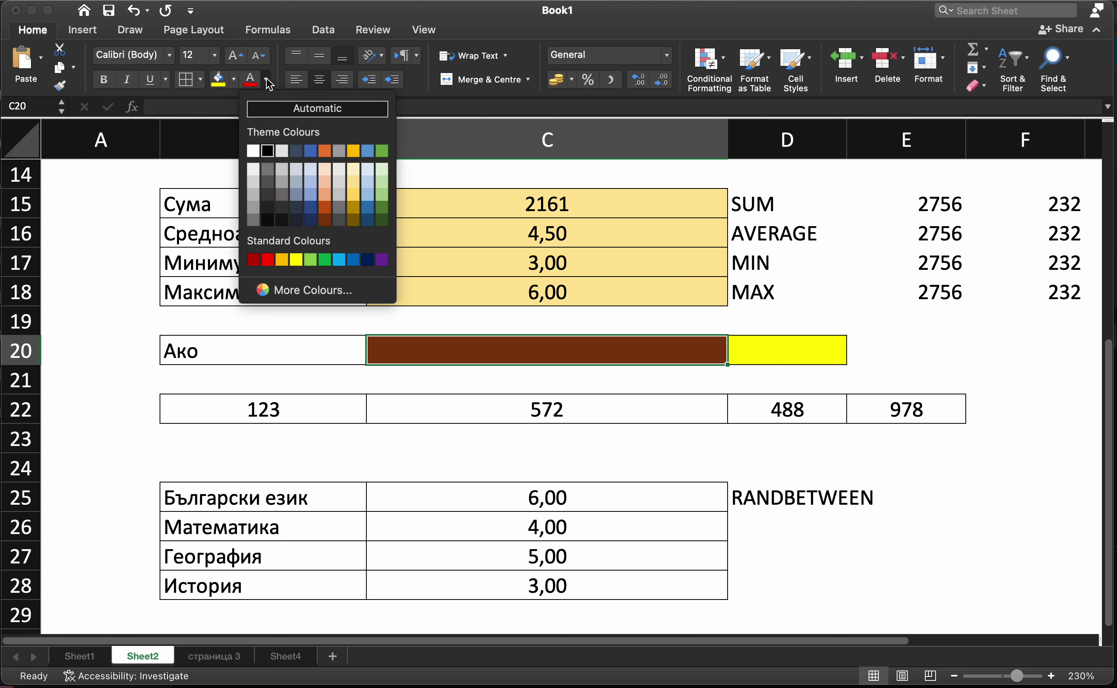
pyautogui.click(253, 151)
pyautogui.click(893, 567)
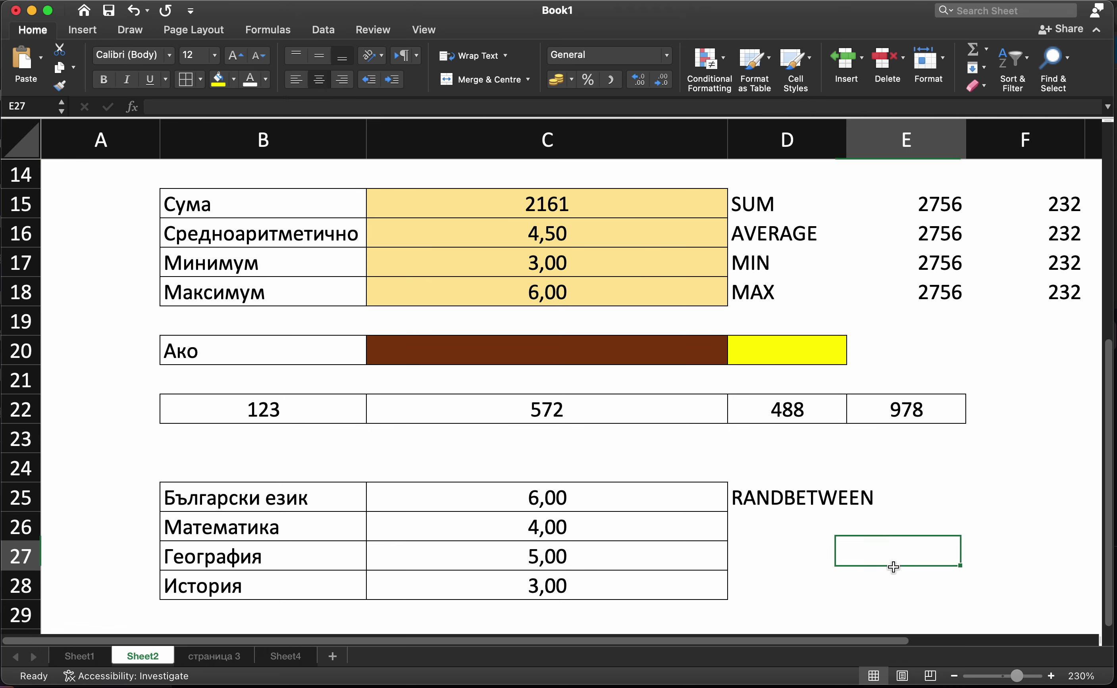
pyautogui.click(663, 357)
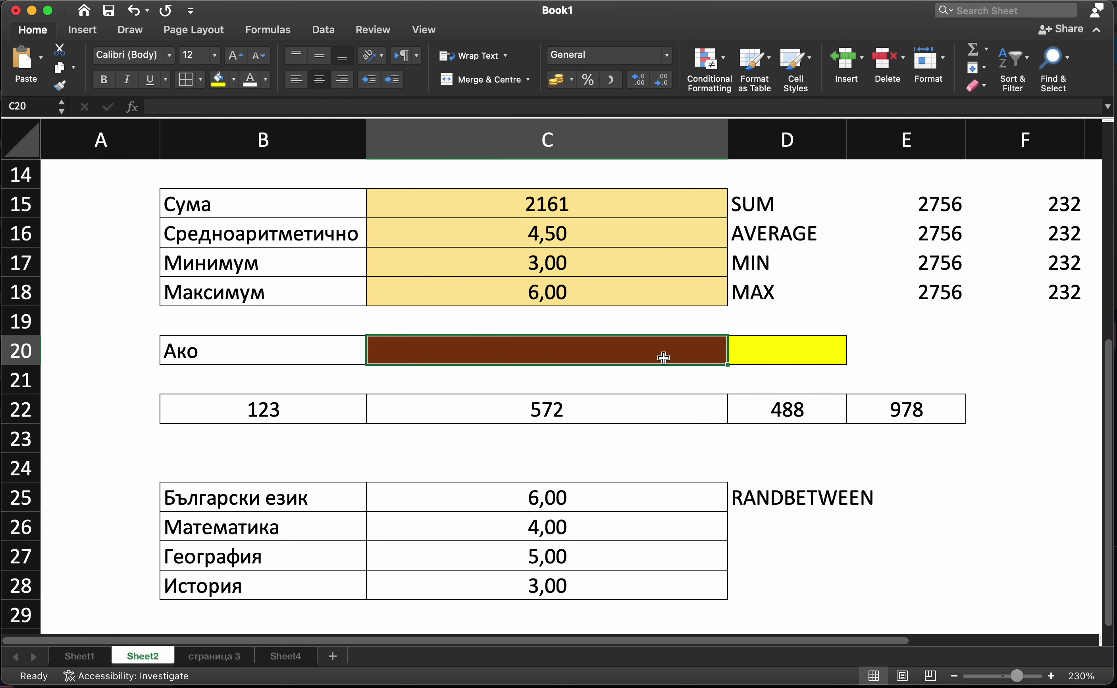
pyautogui.click(890, 349)
# - Label E20 'IF', then start C20's formula =if(D20="YES"; testing the yellow cell
pyautogui.write('IF')
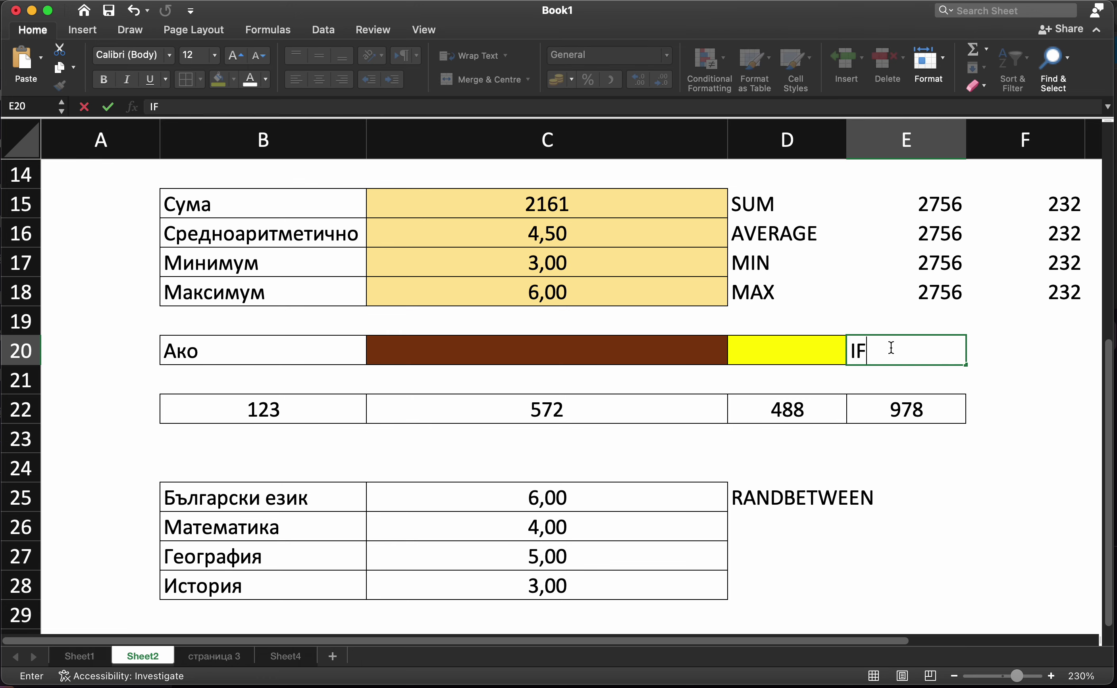
pyautogui.press('Return')
pyautogui.click(661, 339)
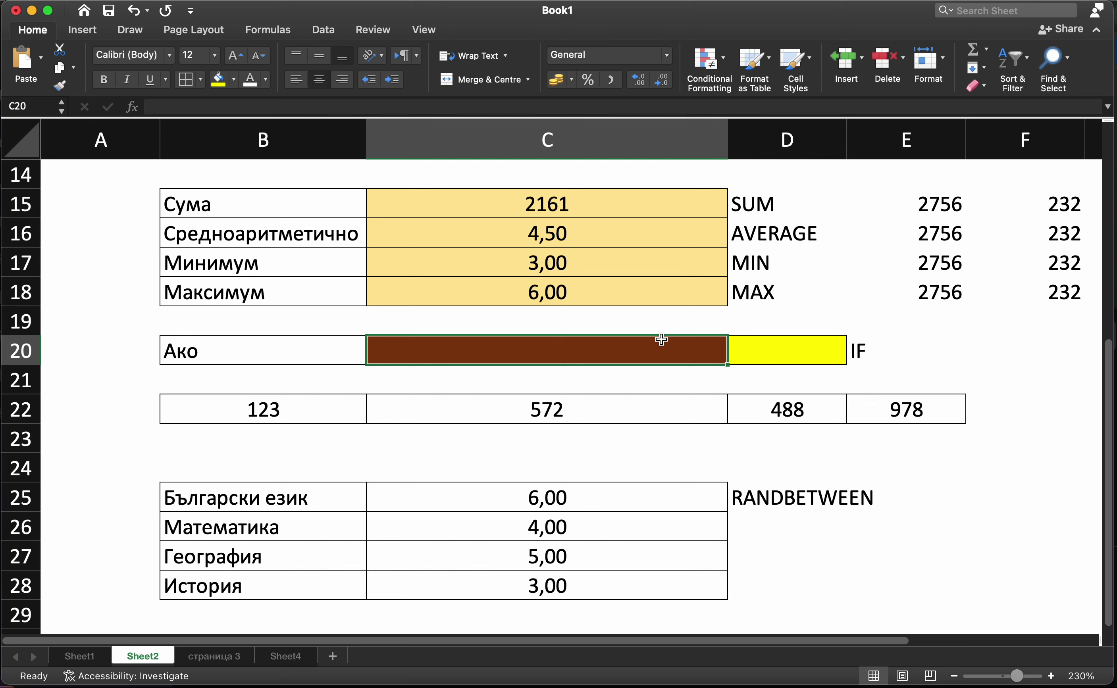
pyautogui.write('=')
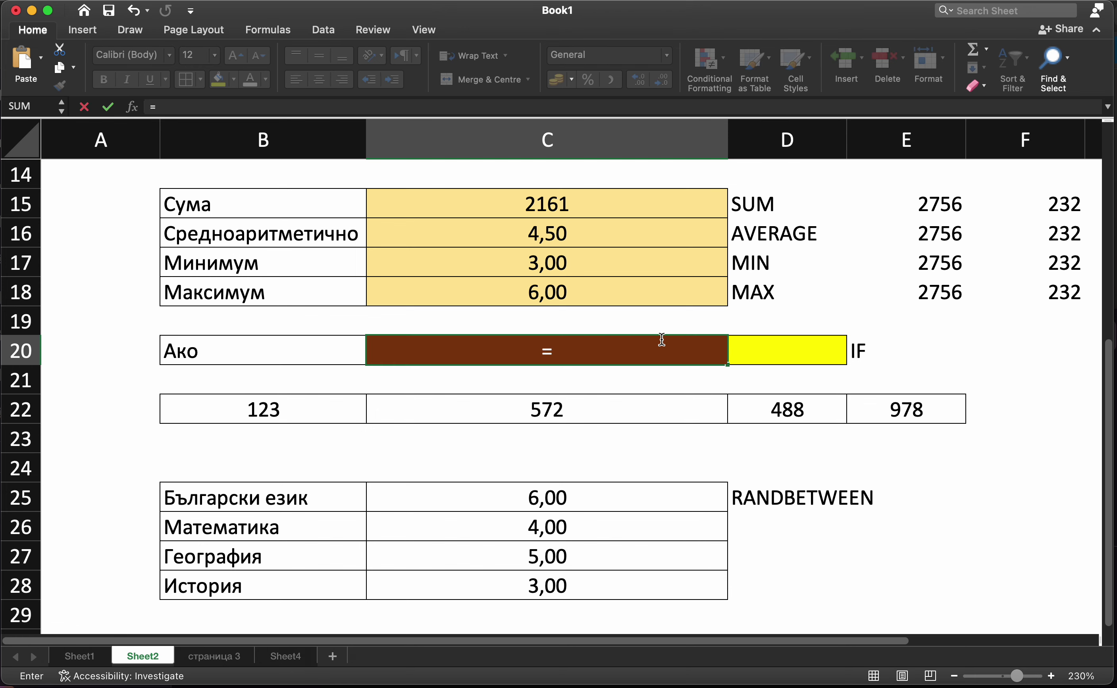
pyautogui.write('if')
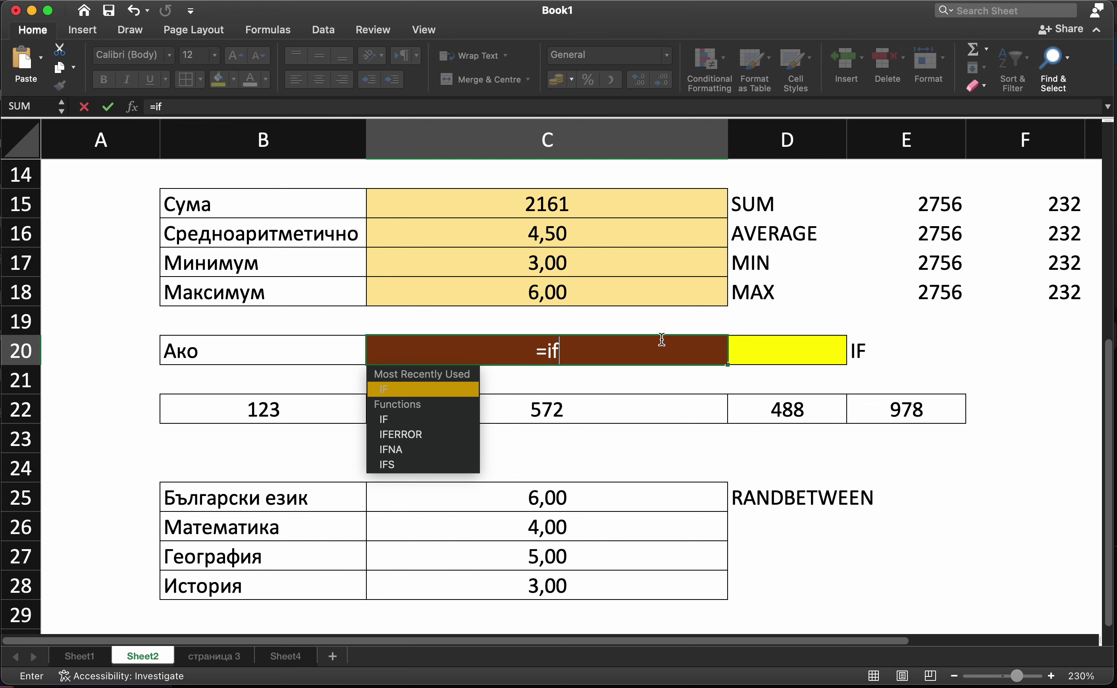
pyautogui.write('(')
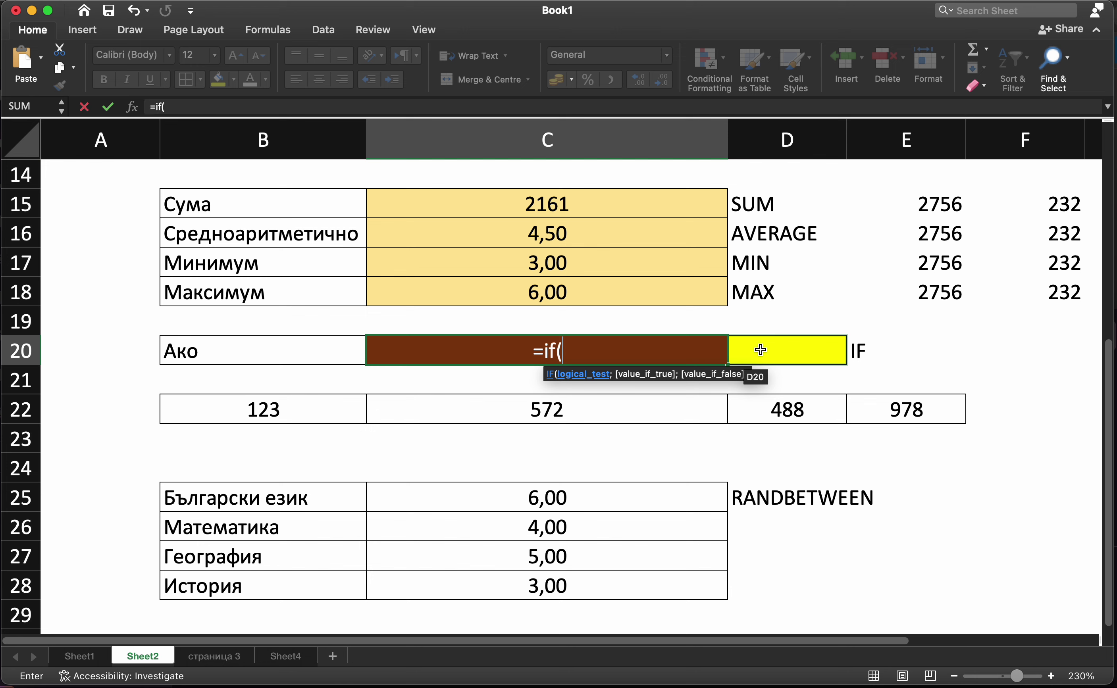
pyautogui.click(761, 350)
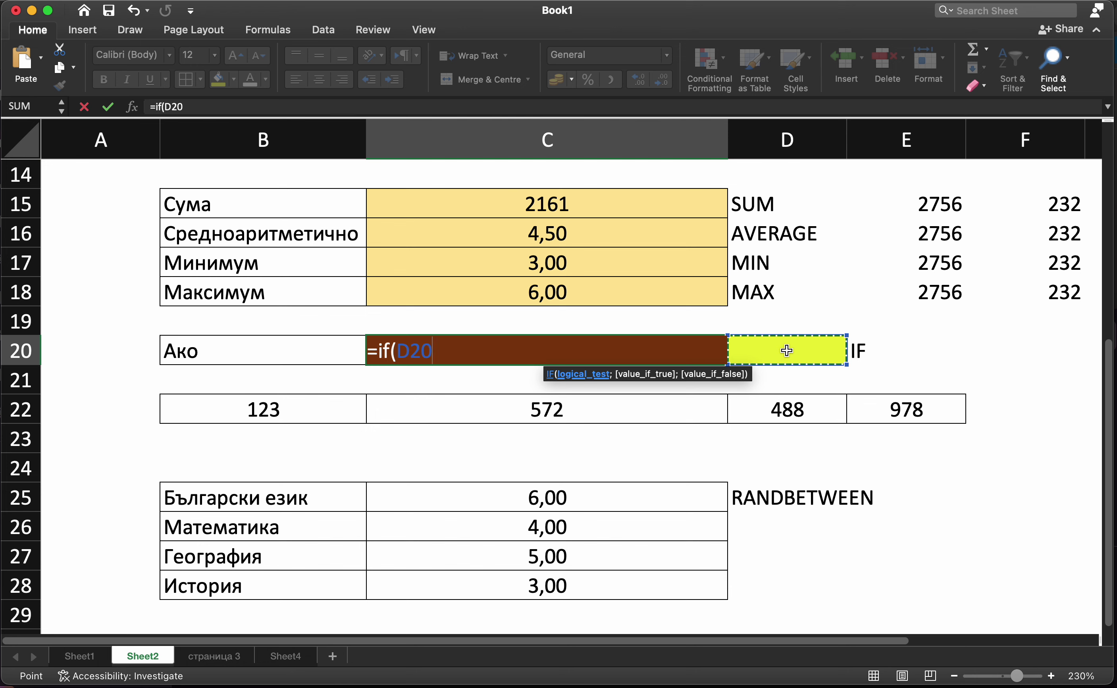
pyautogui.write('=')
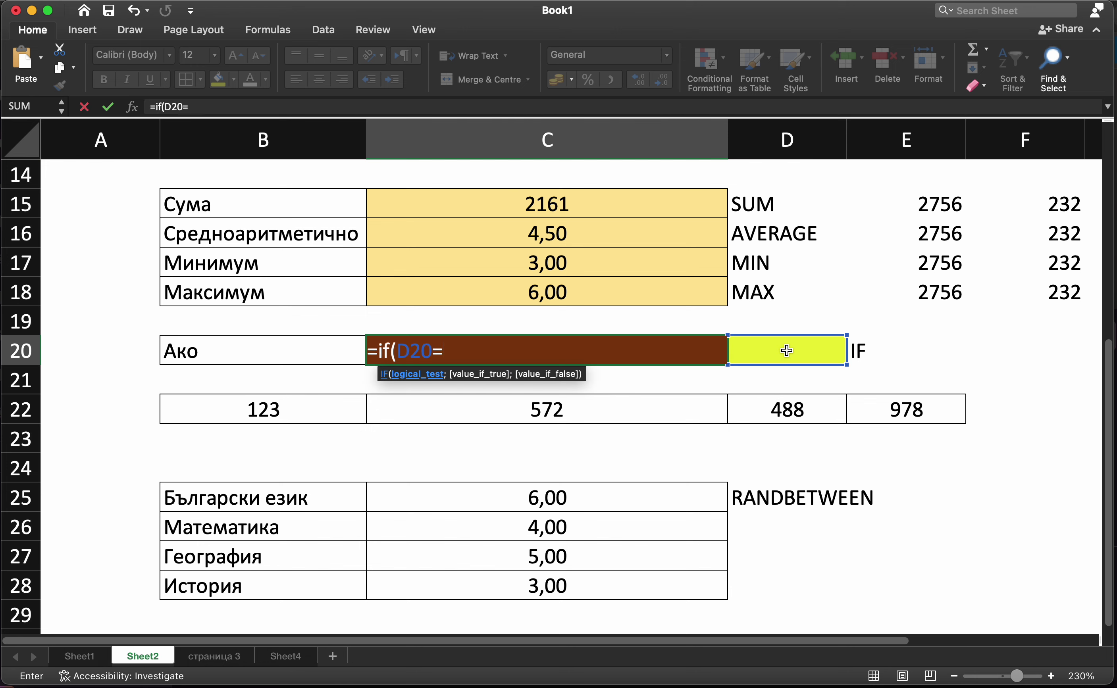
pyautogui.write('"')
pyautogui.write('YES')
pyautogui.write(';"ДА";"НЕ"')
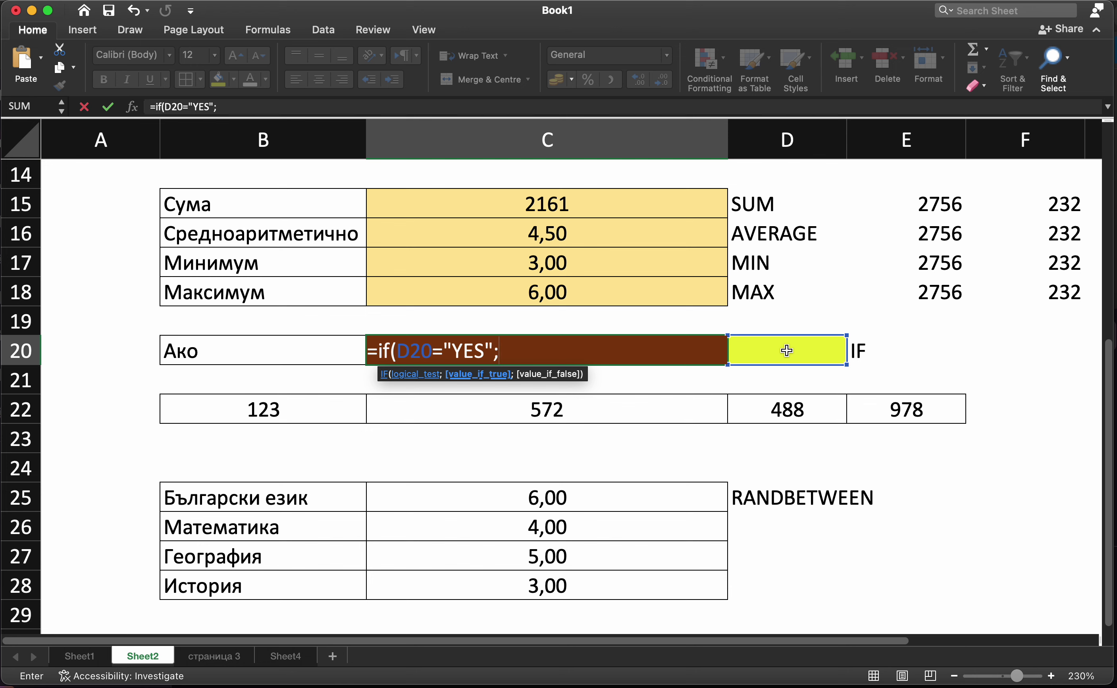
# - Finish typing the C20 formula =IF(D20="YES";"ДА";"НЕ")
pyautogui.write('"')
pyautogui.write('ДА"')
pyautogui.write(';')
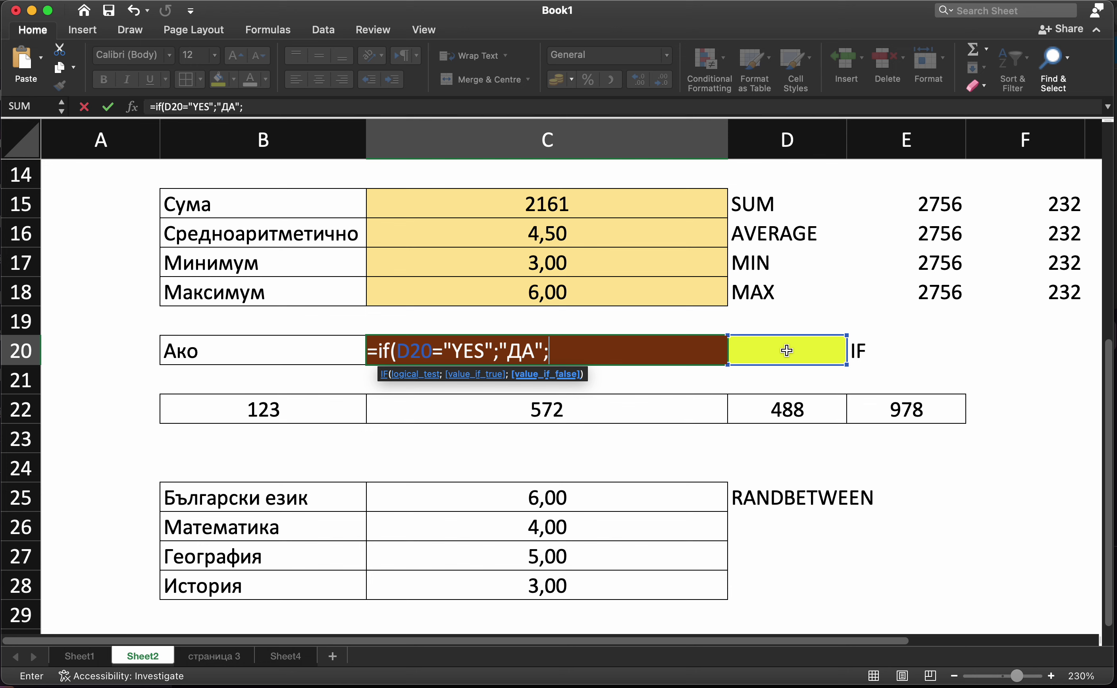
pyautogui.write('"H')
pyautogui.write('E"')
pyautogui.write(')')
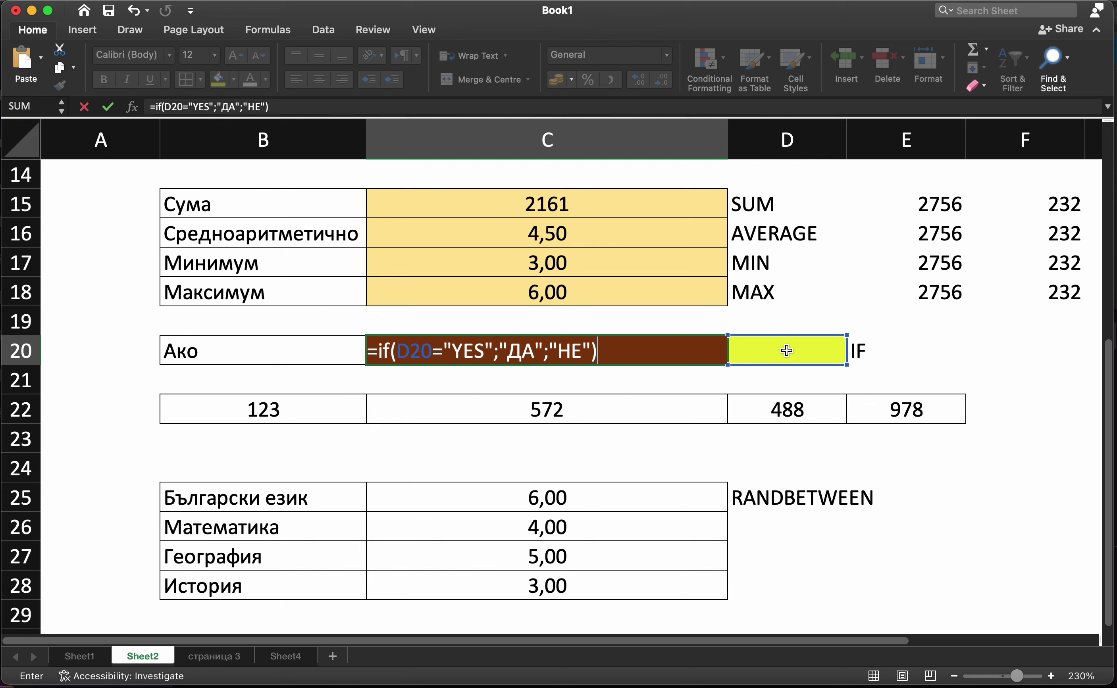
# - Confirm the IF formula in C20 and enter NO as a test value in D20
pyautogui.press('Return')
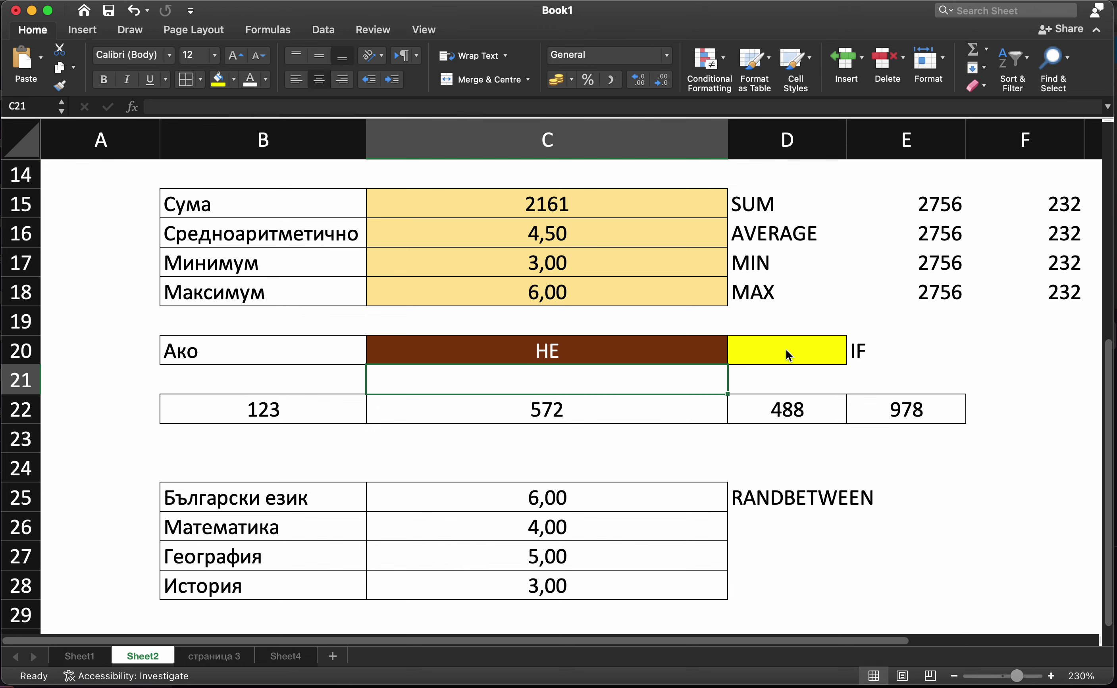
pyautogui.click(733, 349)
pyautogui.click(686, 341)
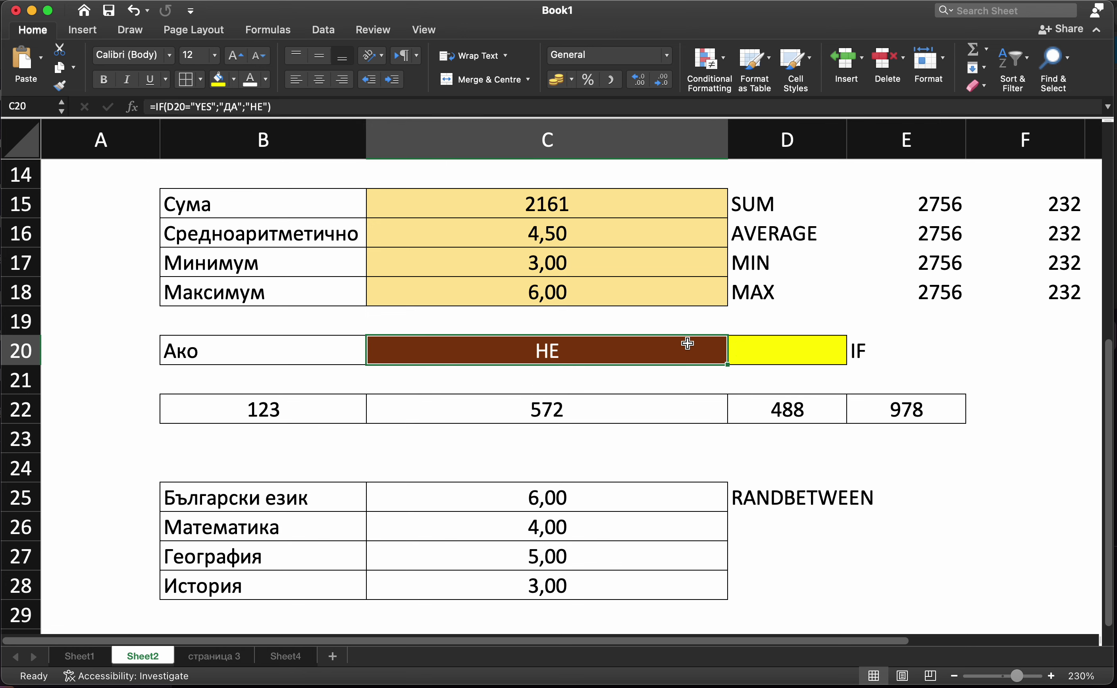
pyautogui.click(749, 349)
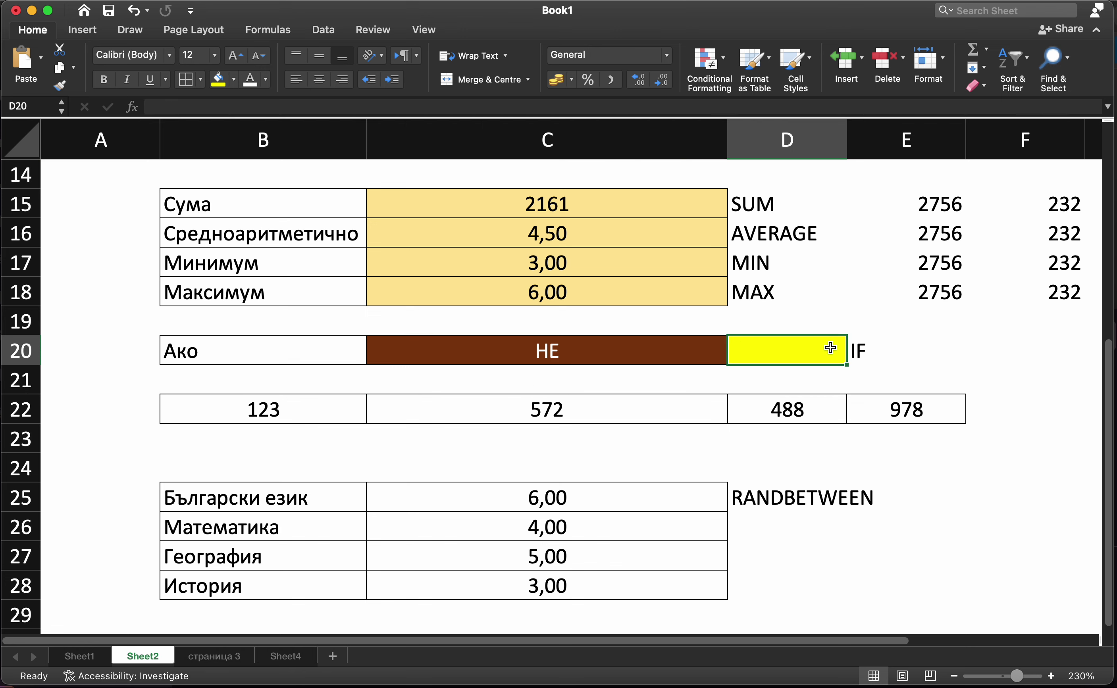
pyautogui.write('NO')
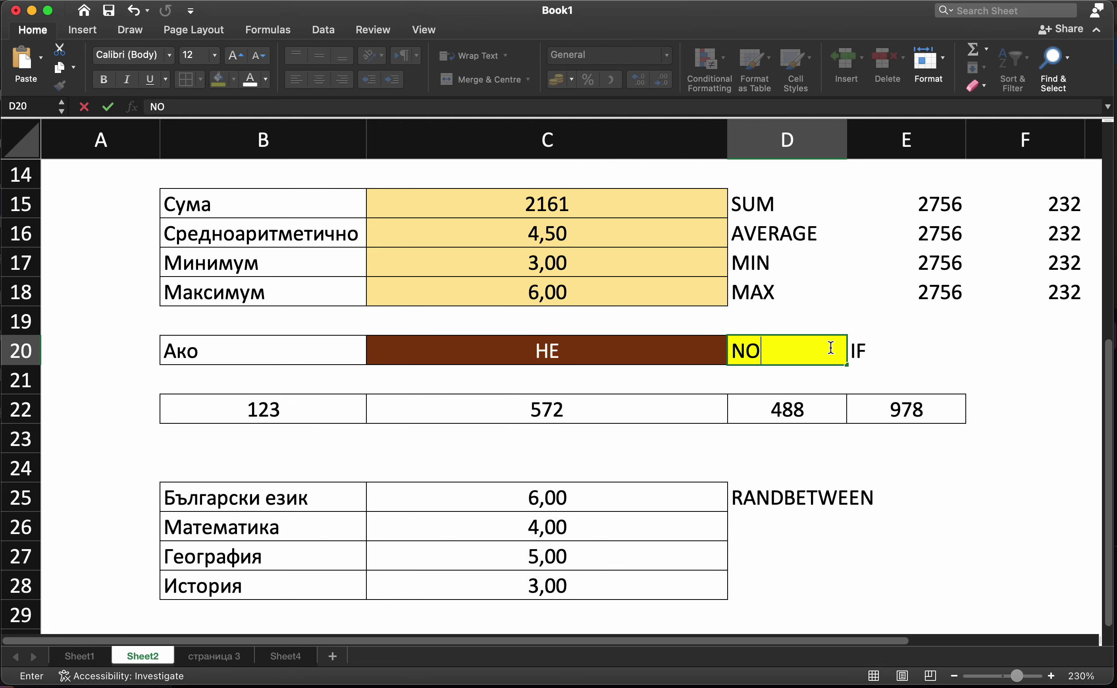
pyautogui.press('Return')
# - Enter YES in D20, fixing the mistyped value, so C20 shows ДА
pyautogui.click(831, 348)
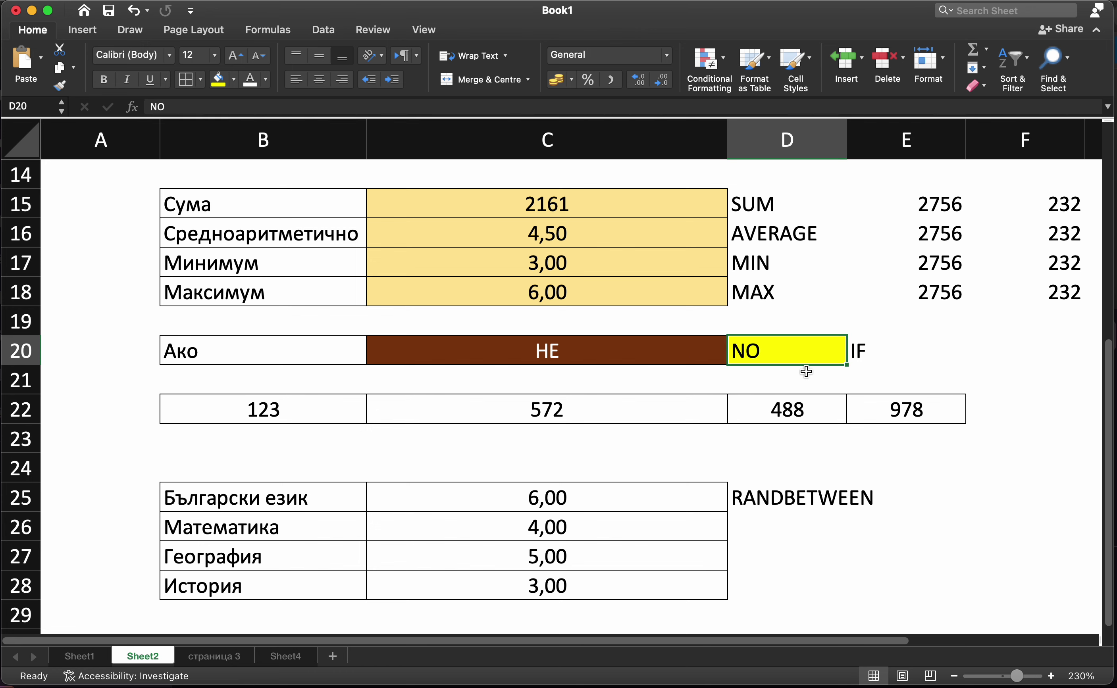
pyautogui.write('YEC')
pyautogui.press('Return')
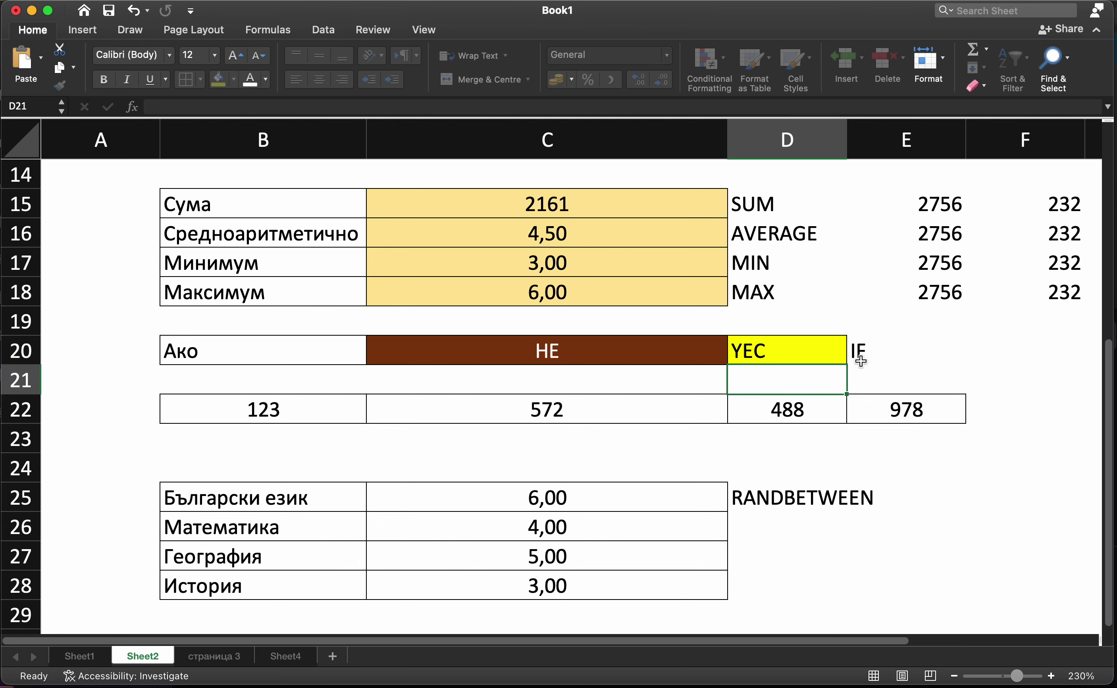
pyautogui.click(822, 361)
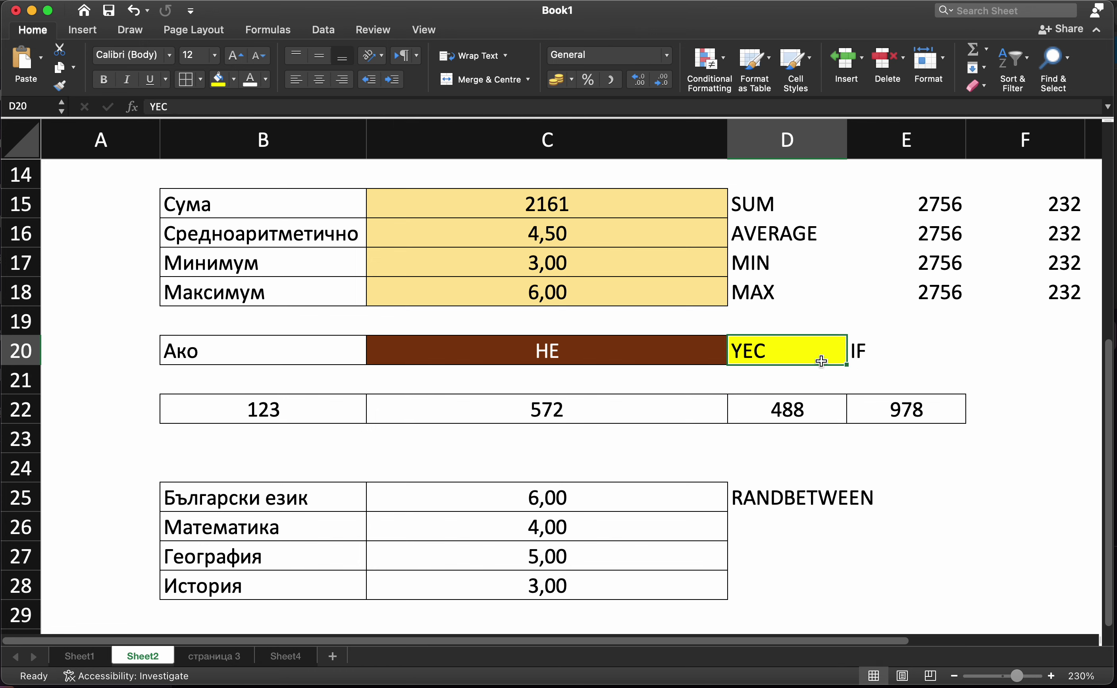
pyautogui.write('Y')
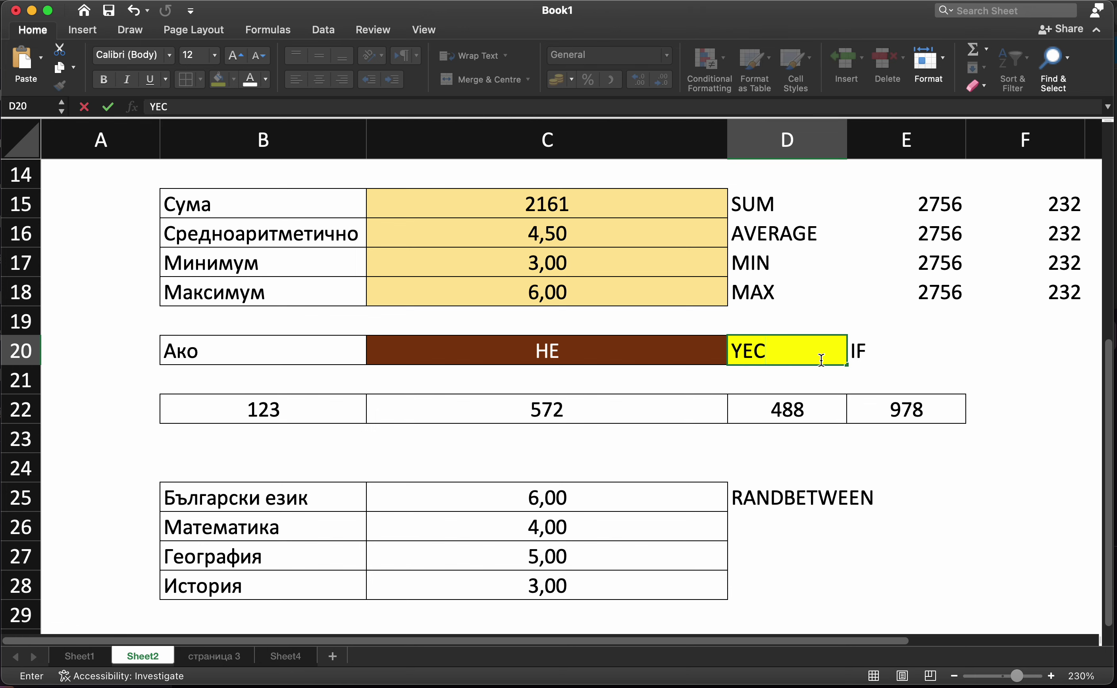
pyautogui.press('BackSpace')
pyautogui.press('BackSpace')
pyautogui.write('С')
pyautogui.press('BackSpace')
pyautogui.hotkey('ctrl', 'space')
pyautogui.write('YES')
pyautogui.press('Return')
# - Change D20 back to NO so C20 returns НЕ
pyautogui.click(797, 348)
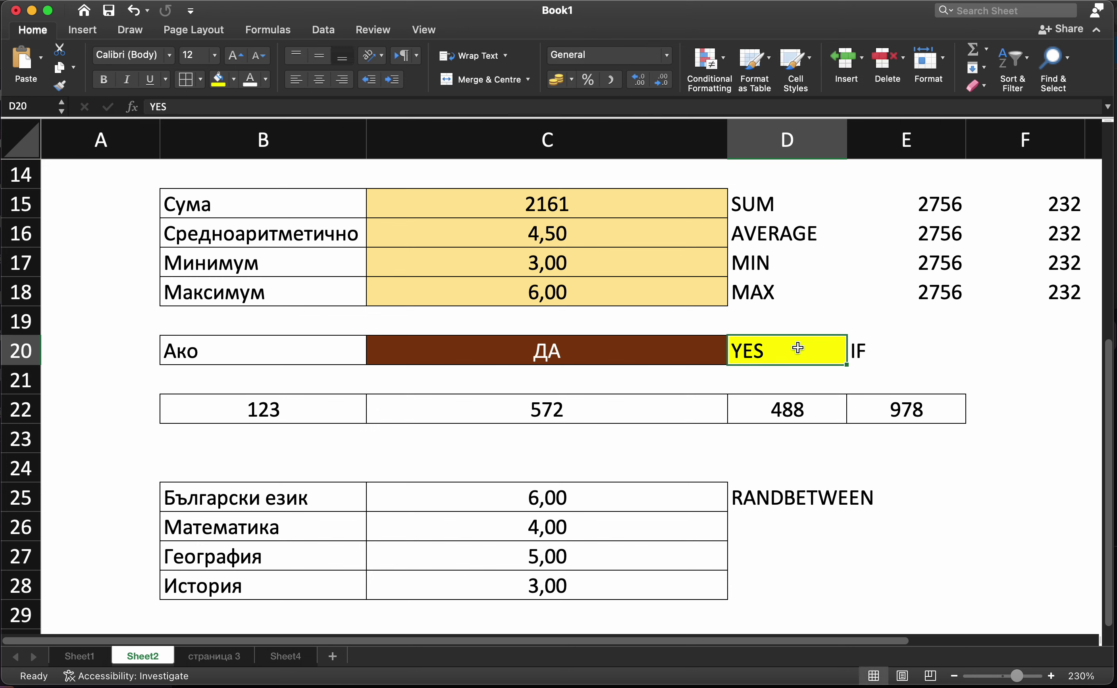
pyautogui.write('NO')
pyautogui.press('Return')
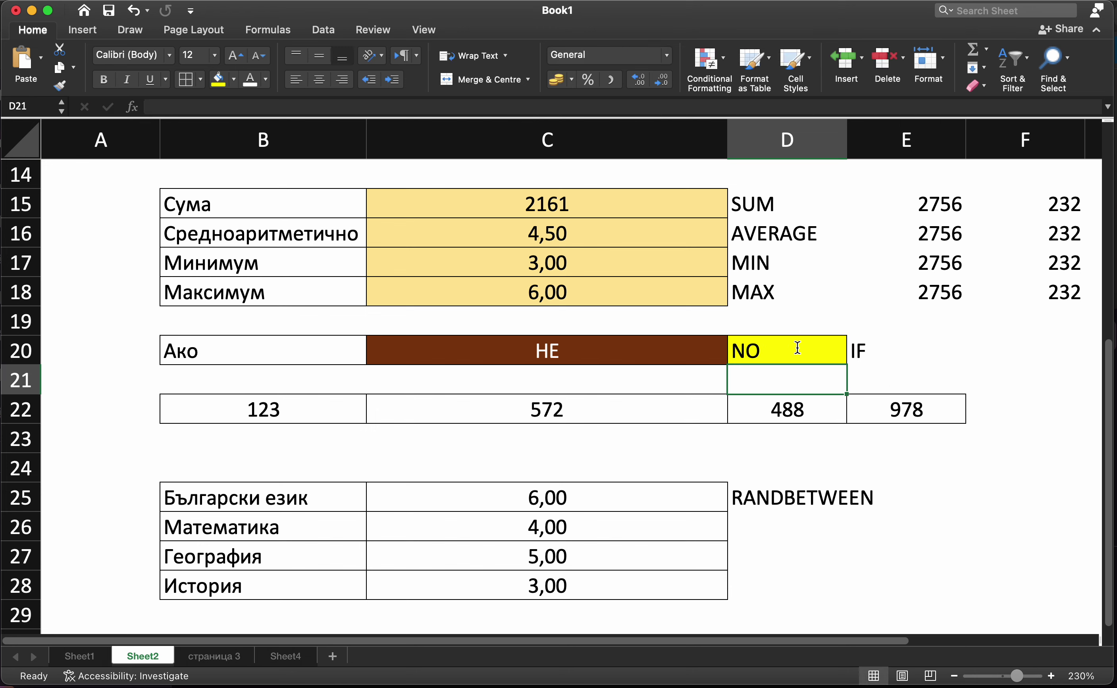
pyautogui.click(679, 347)
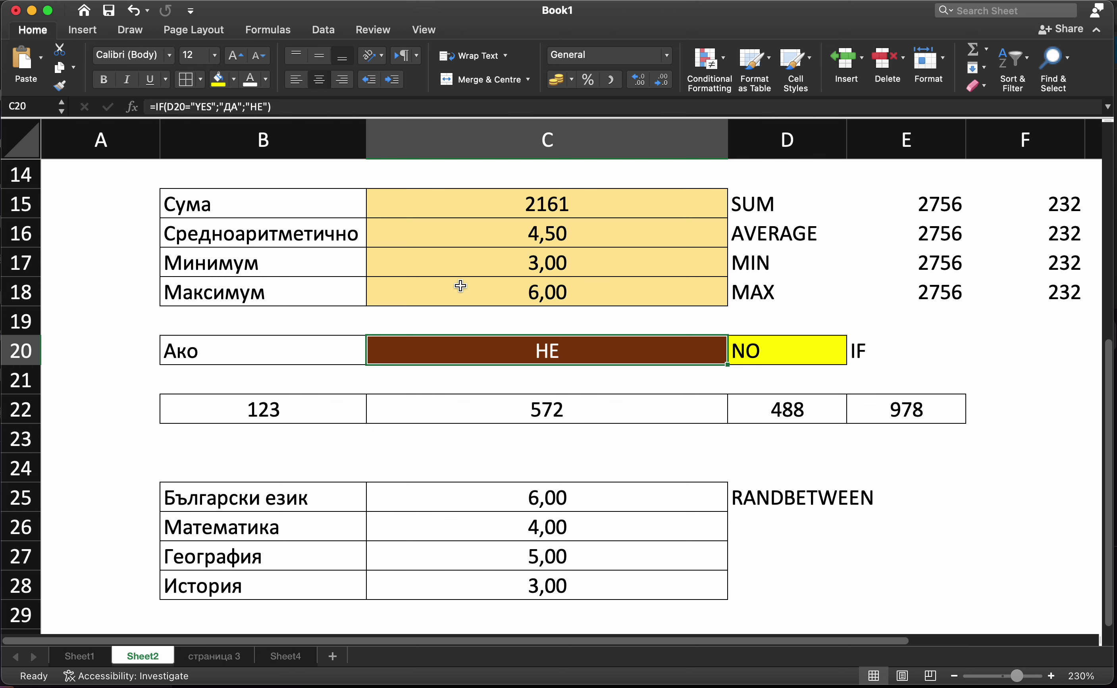
# - Replace ДА with 5 as the true result of C20's IF formula
pyautogui.doubleClick(500, 348)
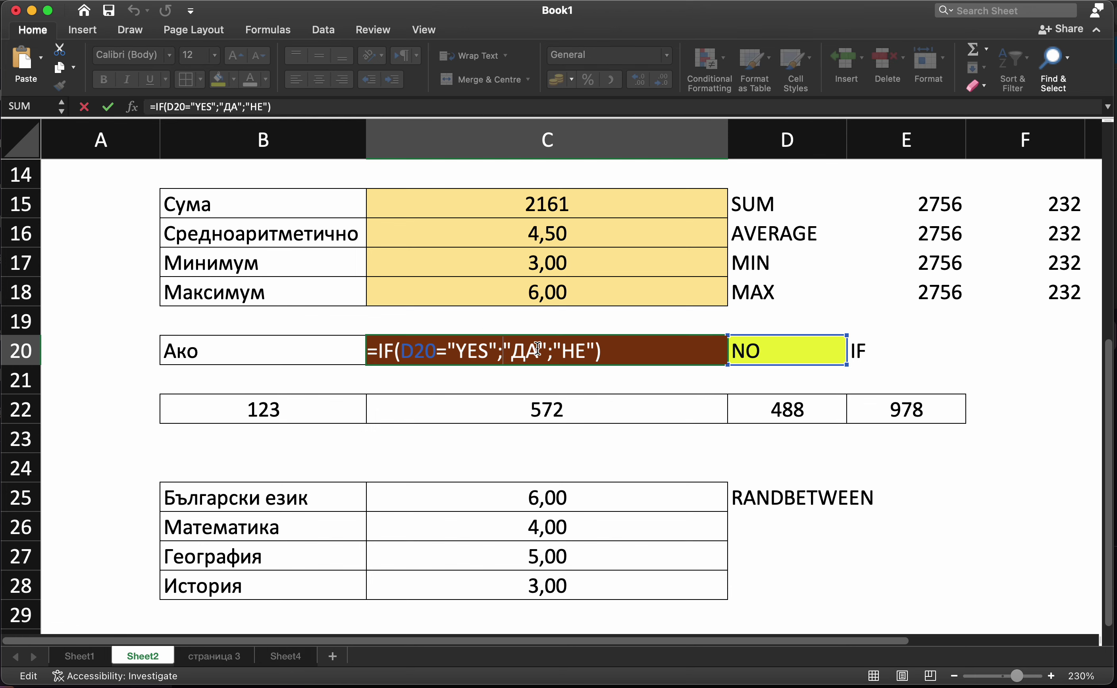
pyautogui.moveTo(547, 351); pyautogui.dragTo(507, 351)
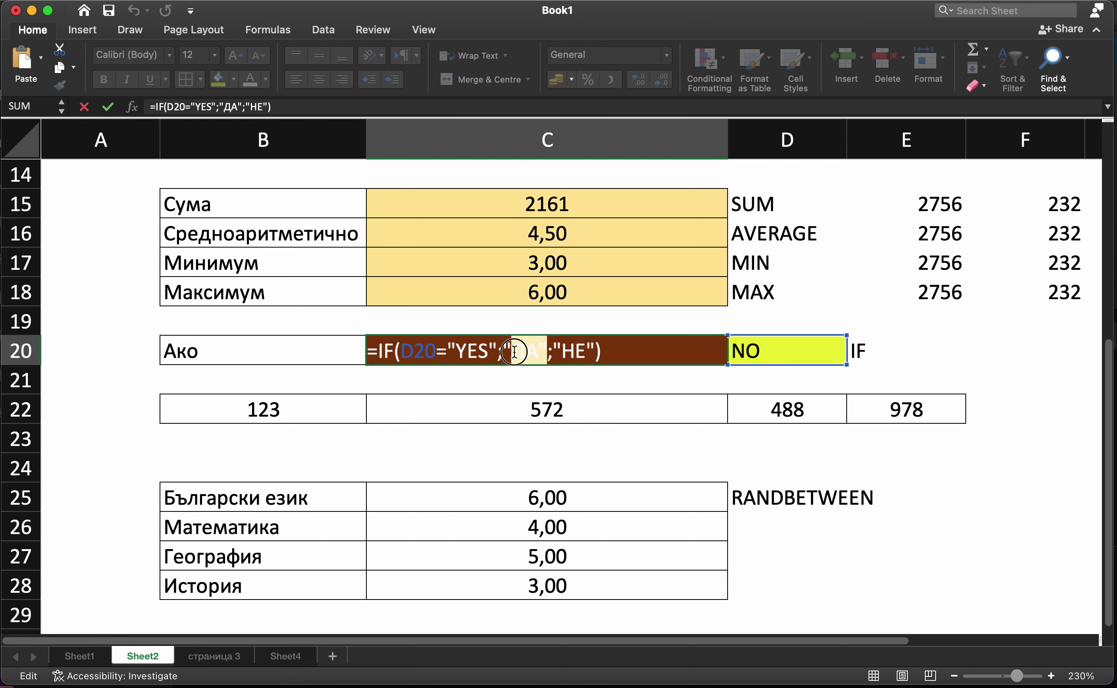
pyautogui.write('5')
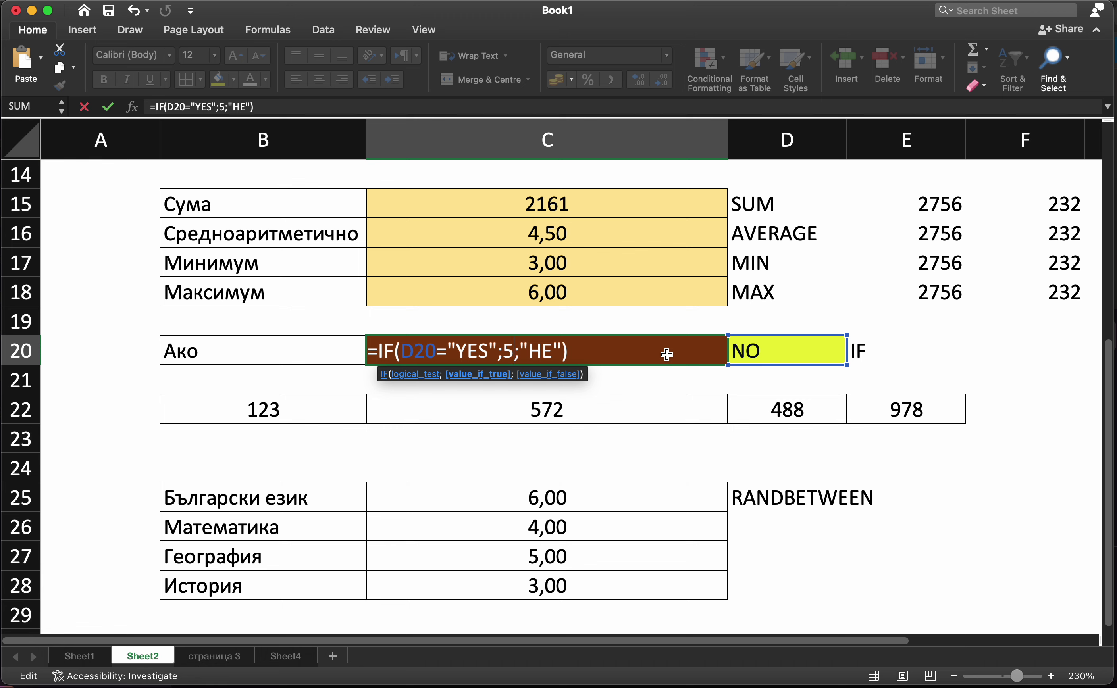
pyautogui.press('Return')
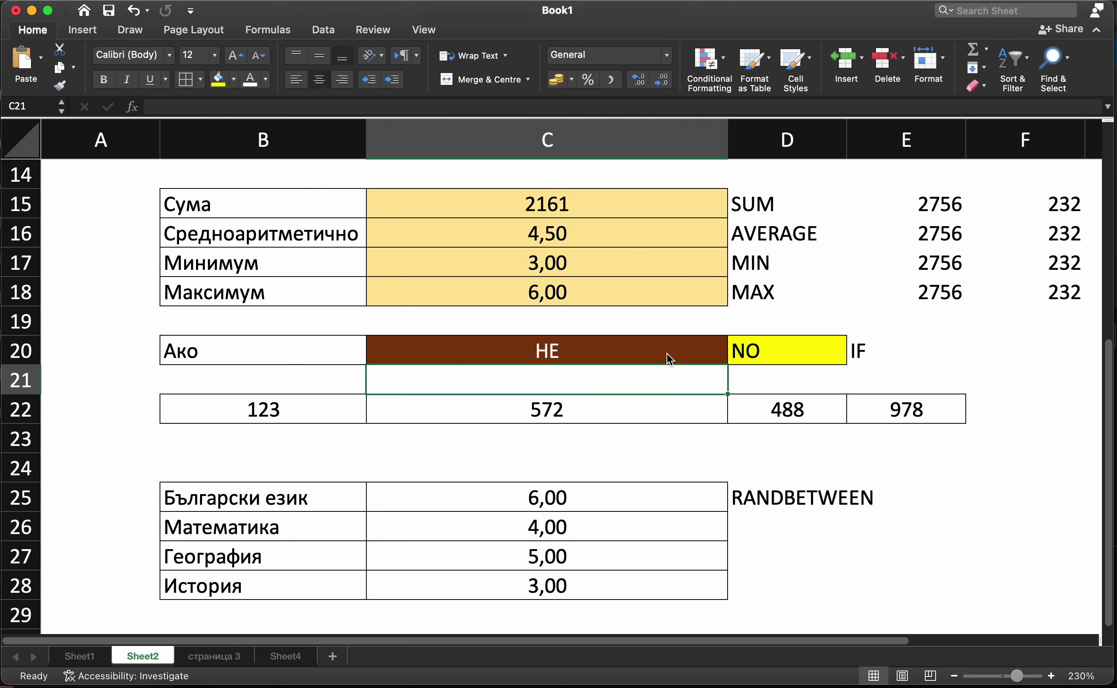
# - Enter YES in D20 so C20 shows 5
pyautogui.click(756, 353)
pyautogui.click(698, 345)
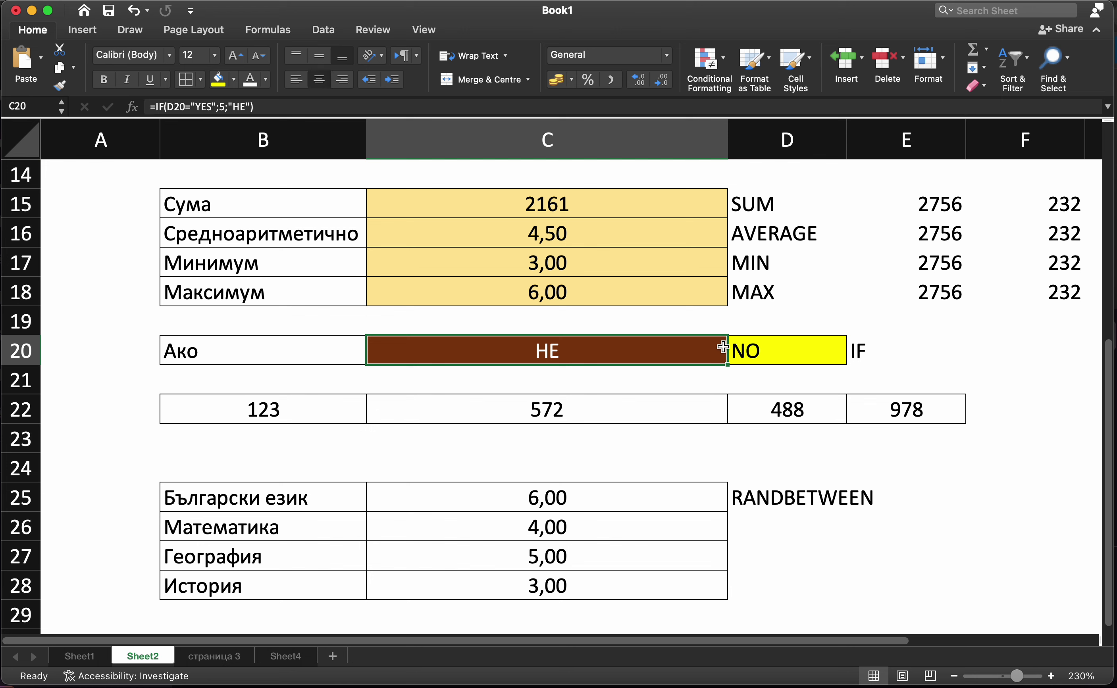
pyautogui.click(739, 350)
pyautogui.write('Y')
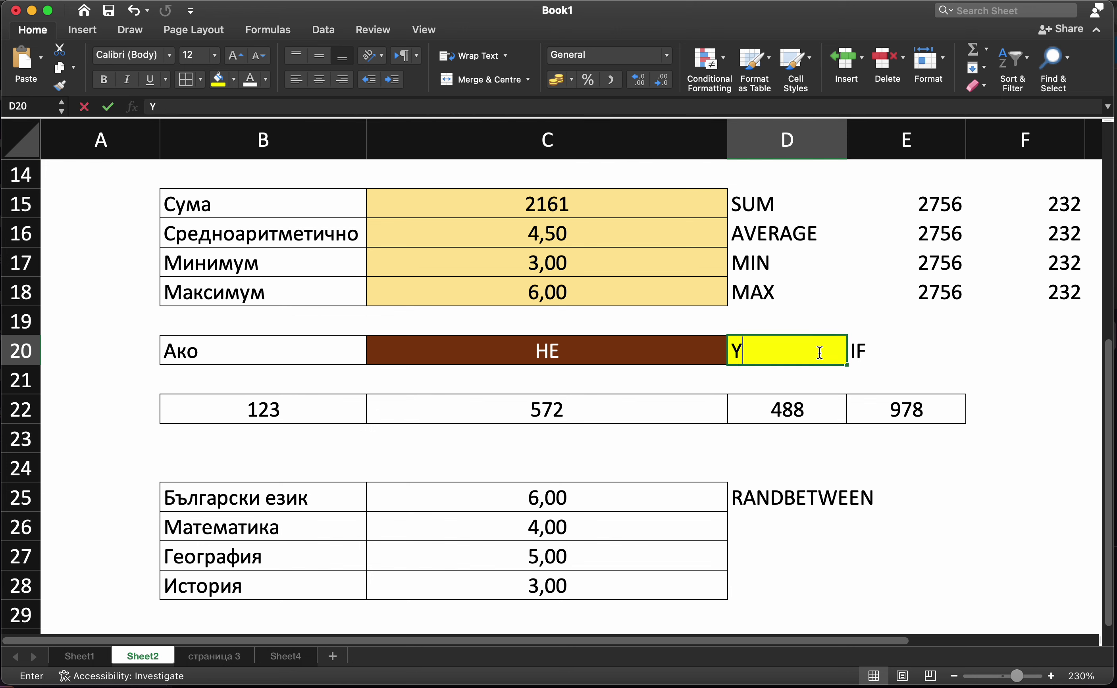
pyautogui.write('ES')
pyautogui.press('Return')
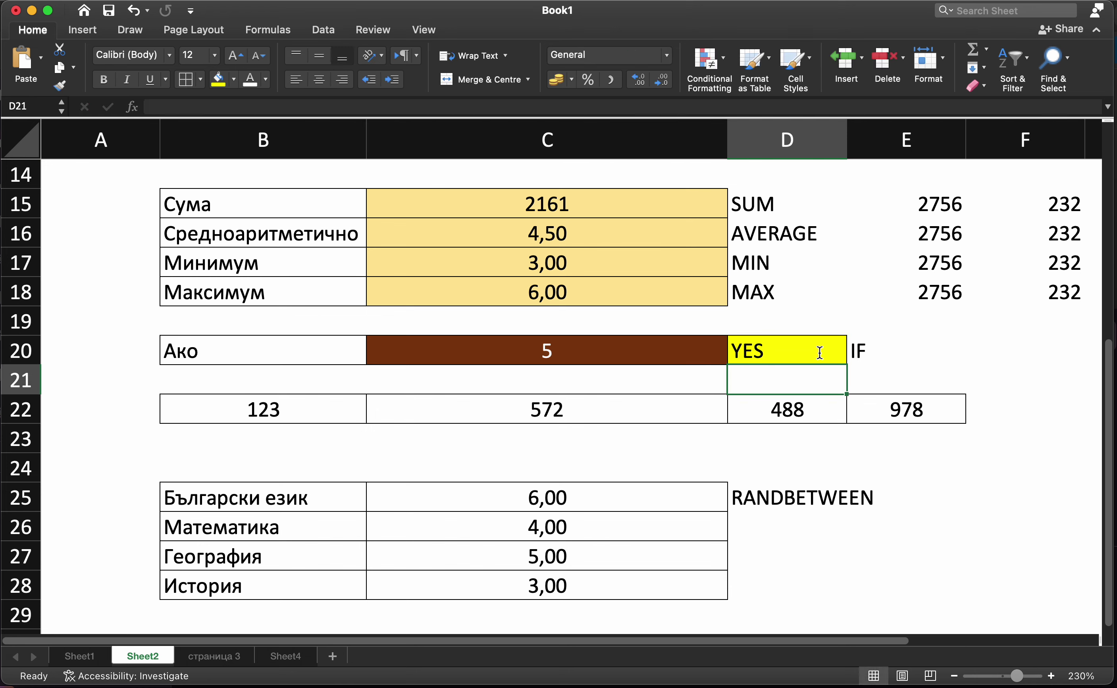
# - Reopen C20's formula for review and commit it unchanged
pyautogui.doubleClick(688, 355)
pyautogui.press('Escape')
pyautogui.doubleClick(676, 355)
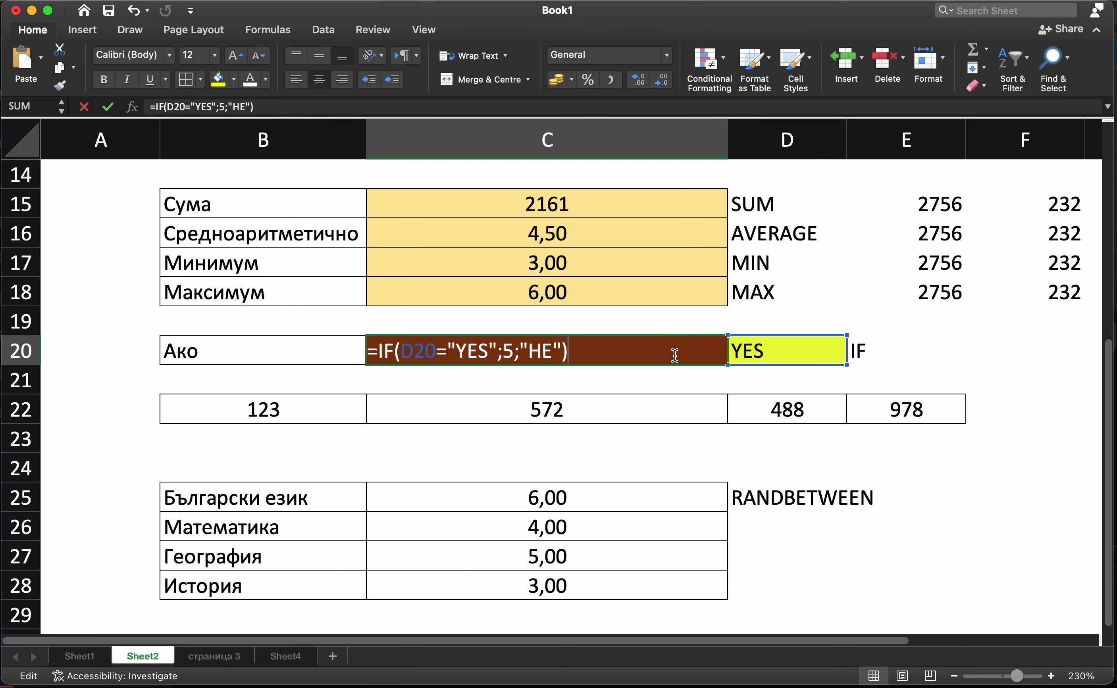
pyautogui.moveTo(447, 350); pyautogui.dragTo(502, 351)
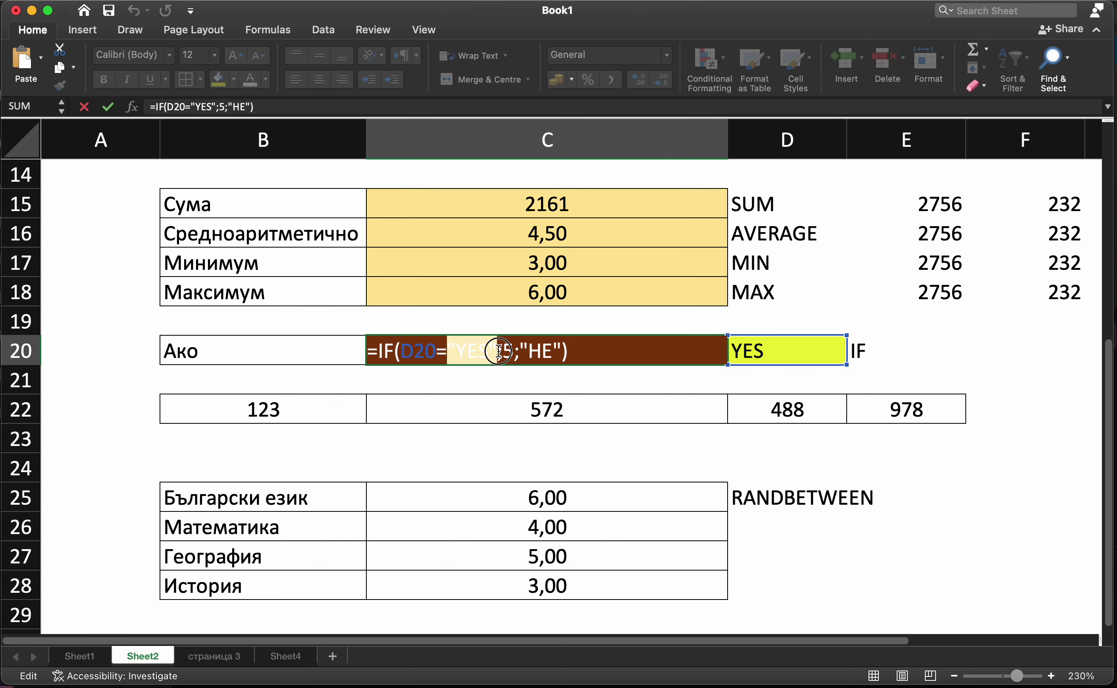
pyautogui.click(505, 351)
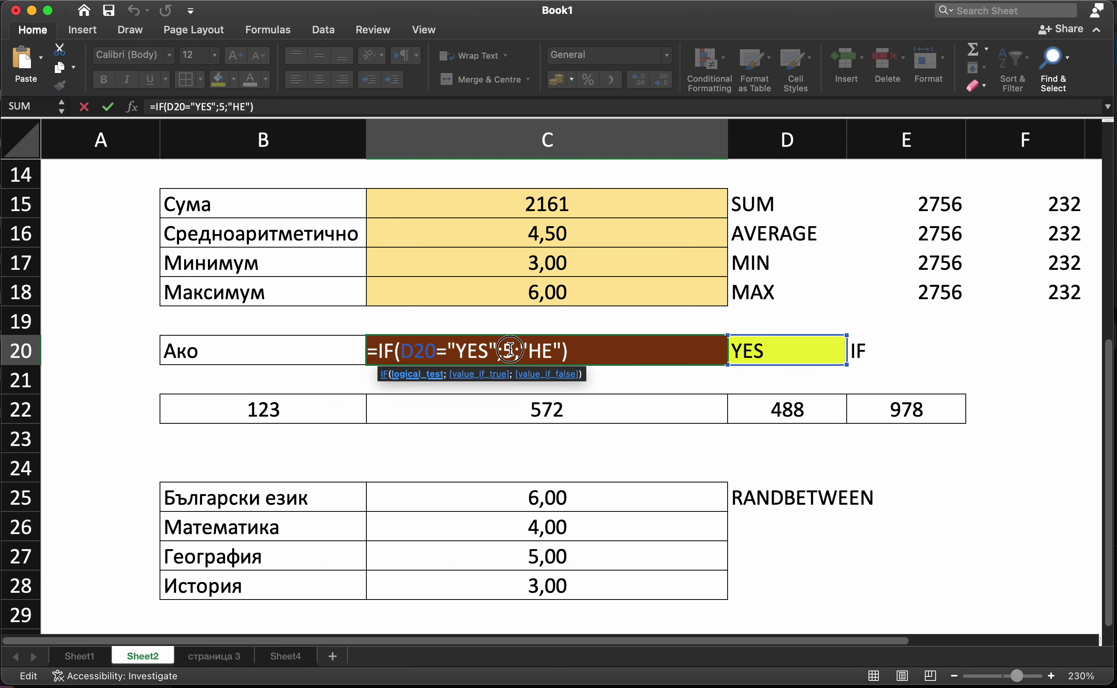
pyautogui.click(575, 350)
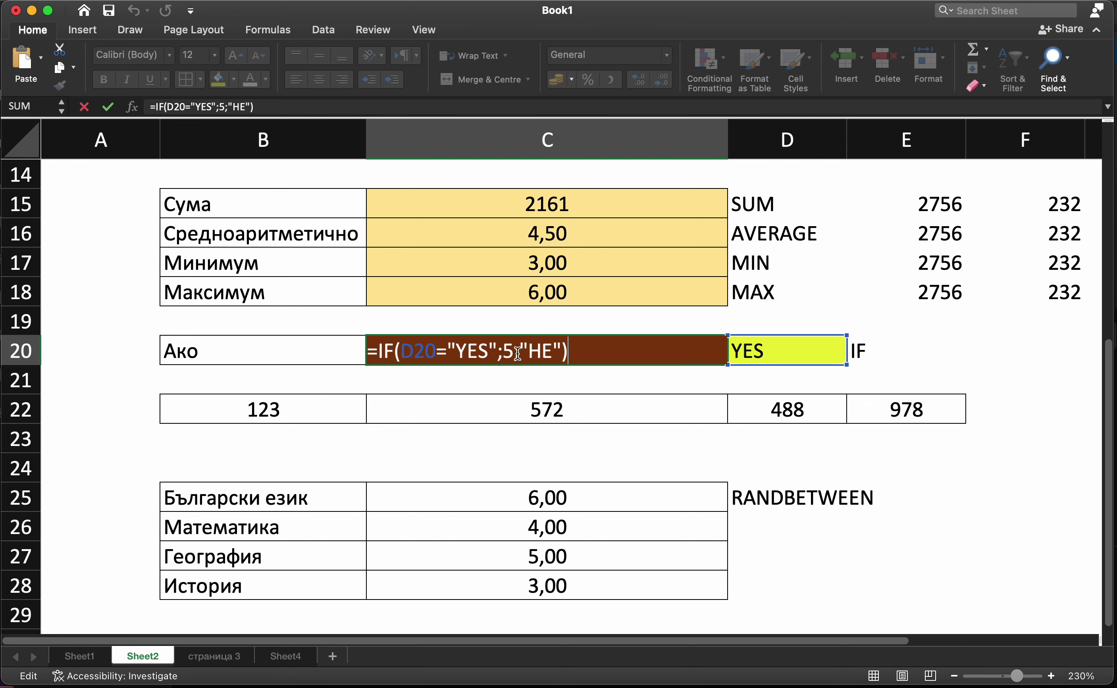
pyautogui.click(561, 351)
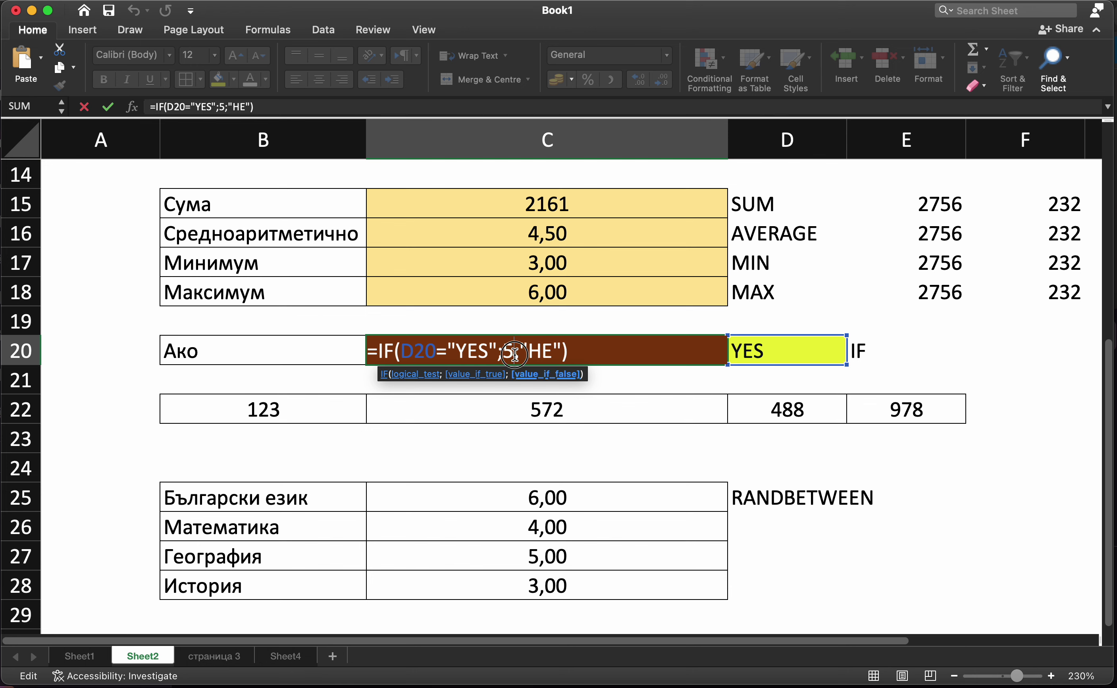
pyautogui.press('Return')
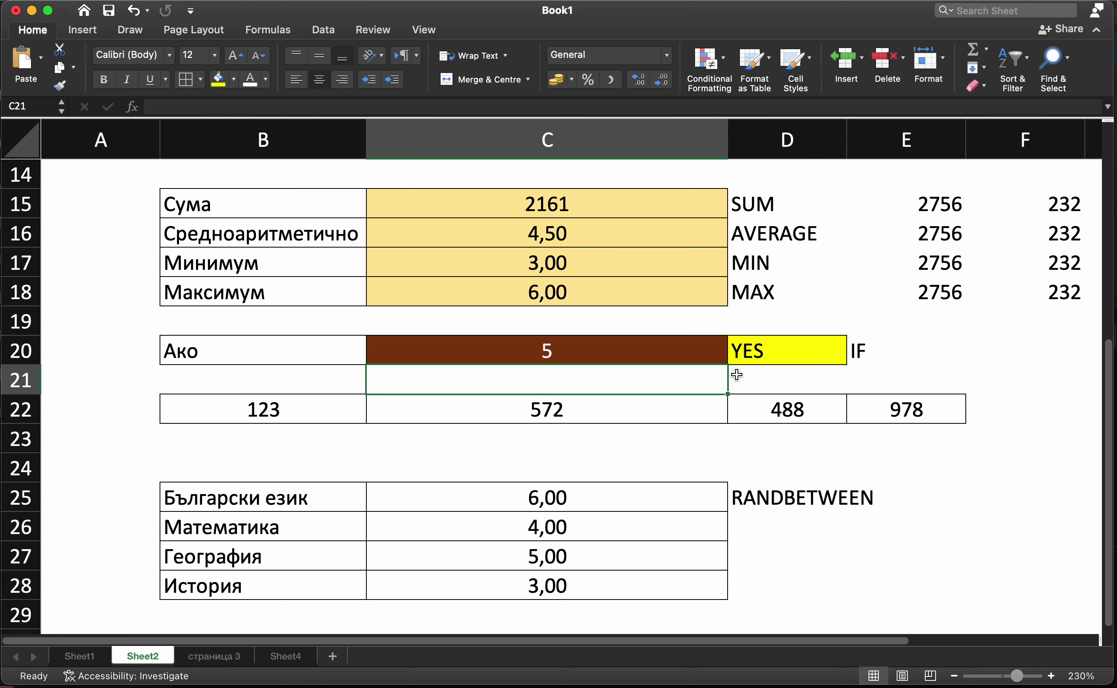
# - Make C20's IF formula return D22+E22 when D20 is YES
pyautogui.click(706, 350)
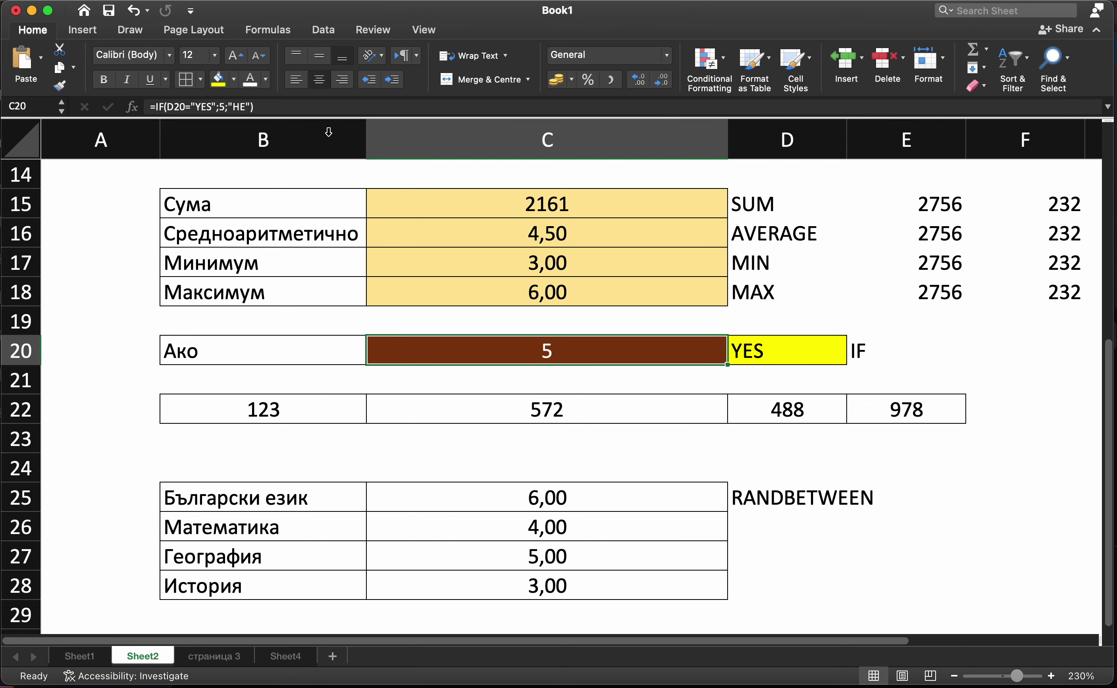
pyautogui.doubleClick(506, 348)
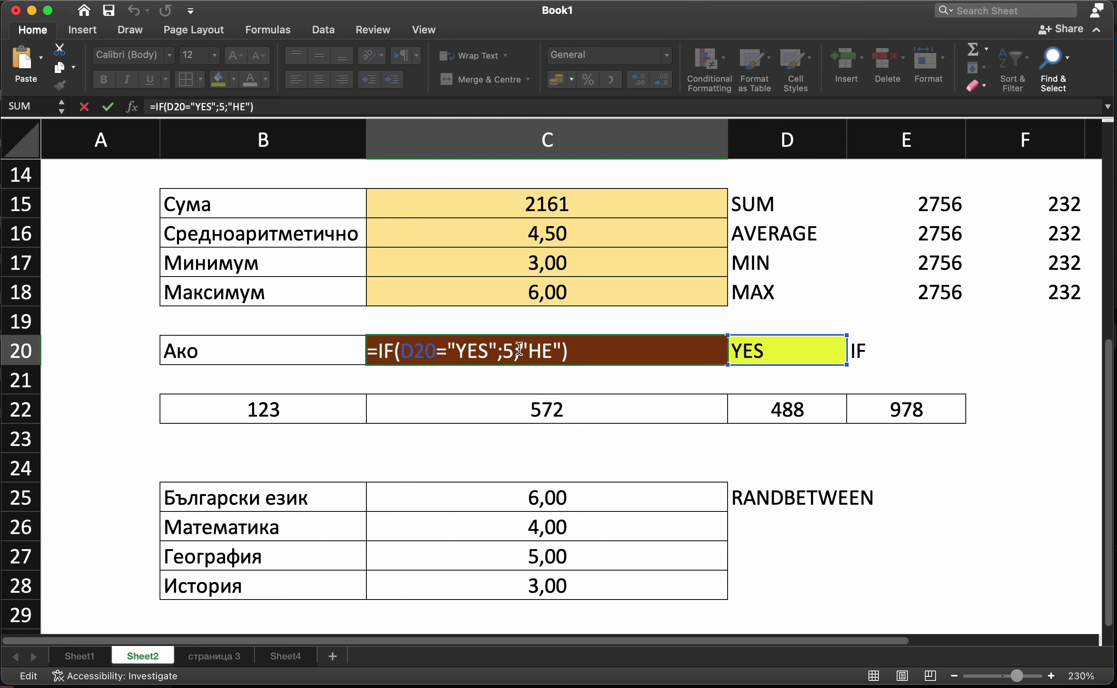
pyautogui.press('Delete')
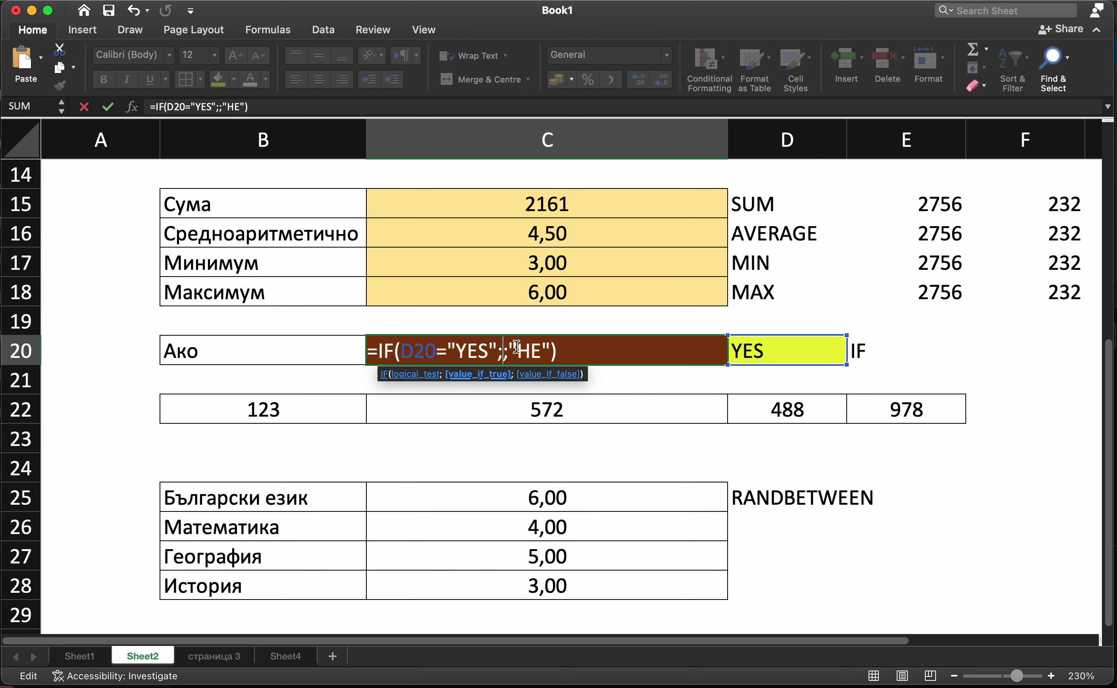
pyautogui.click(763, 414)
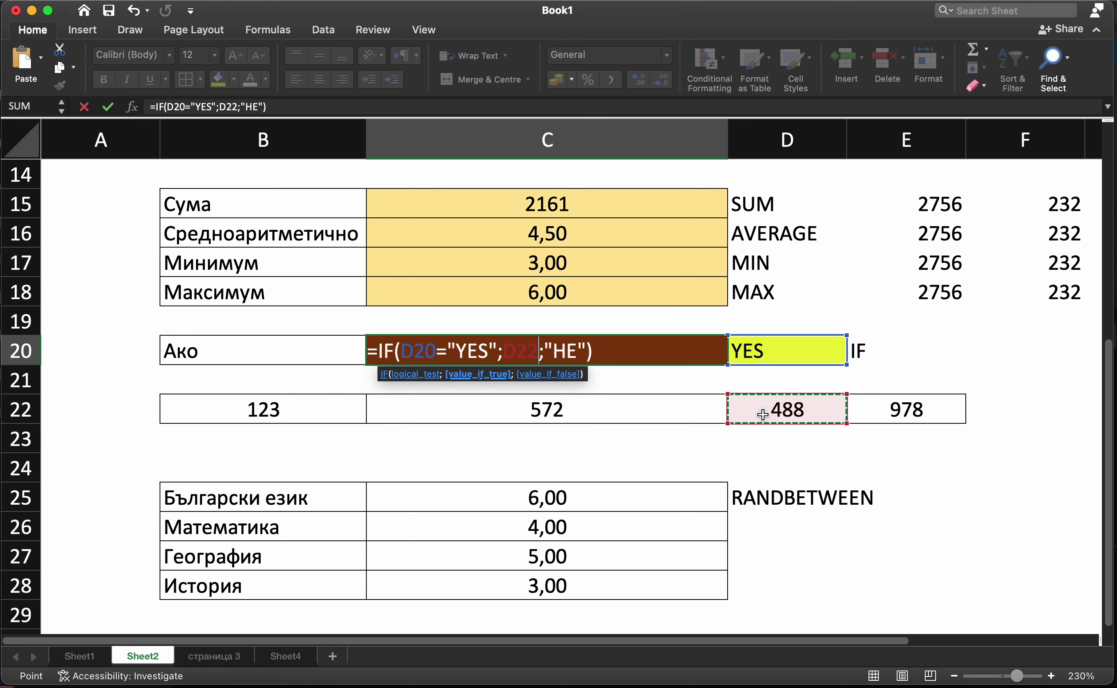
pyautogui.write('+')
pyautogui.click(898, 416)
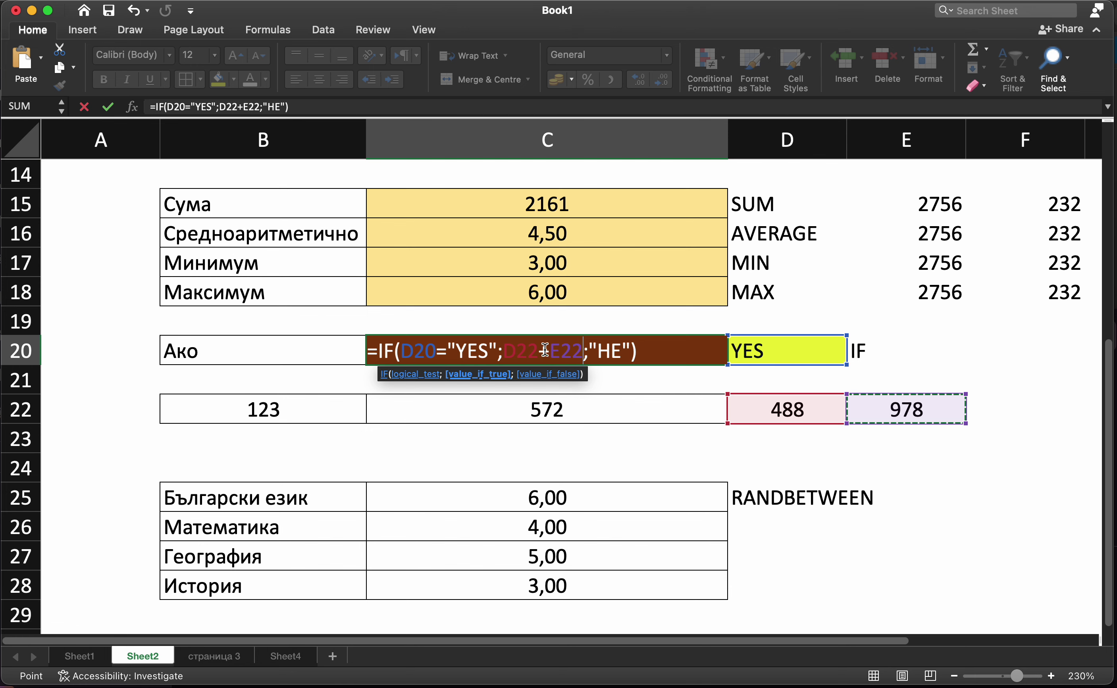
pyautogui.moveTo(537, 348); pyautogui.dragTo(505, 348)
pyautogui.click(510, 347)
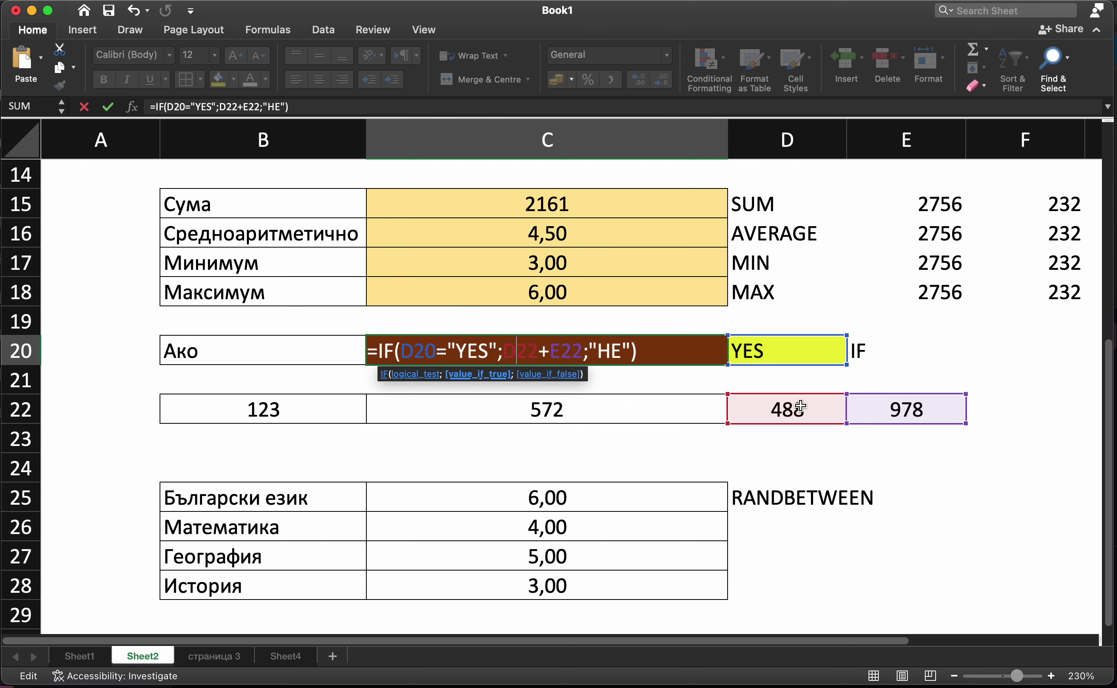
pyautogui.press('Return')
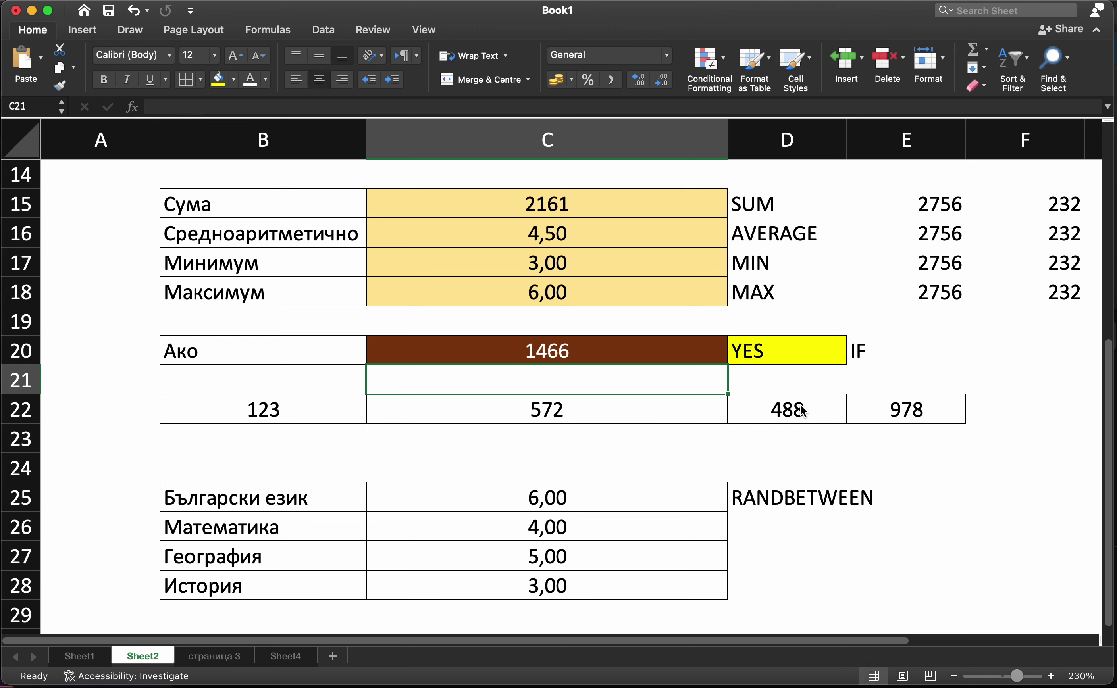
# - Change D22 to 543 so C20 shows 1521
pyautogui.click(793, 353)
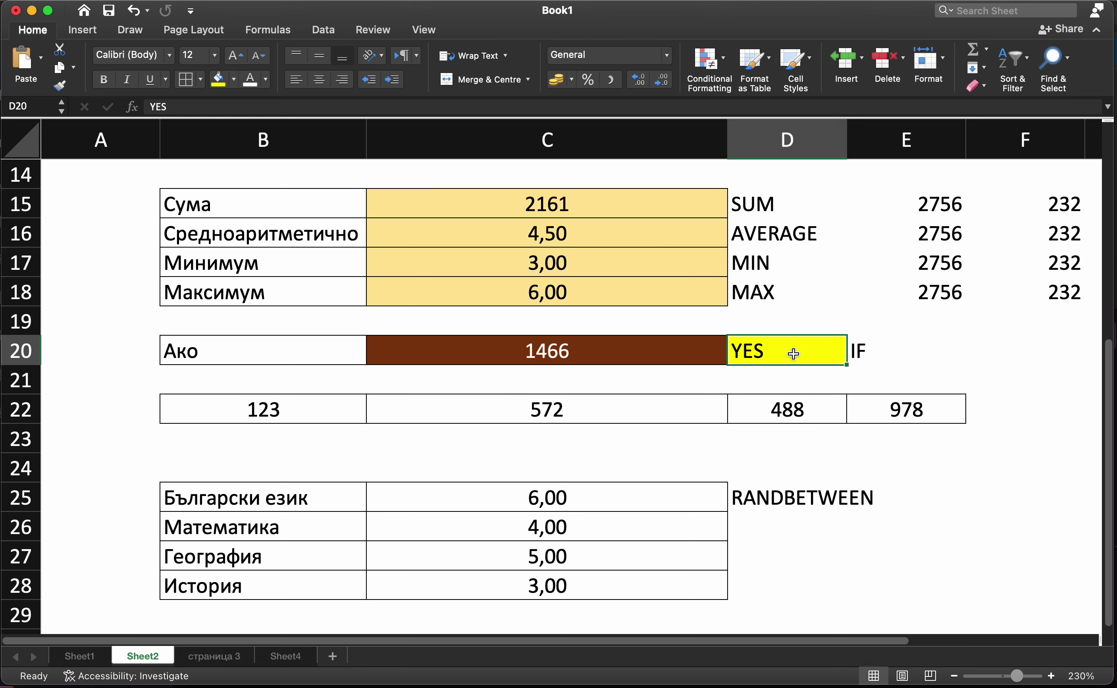
pyautogui.click(776, 403)
pyautogui.write('54')
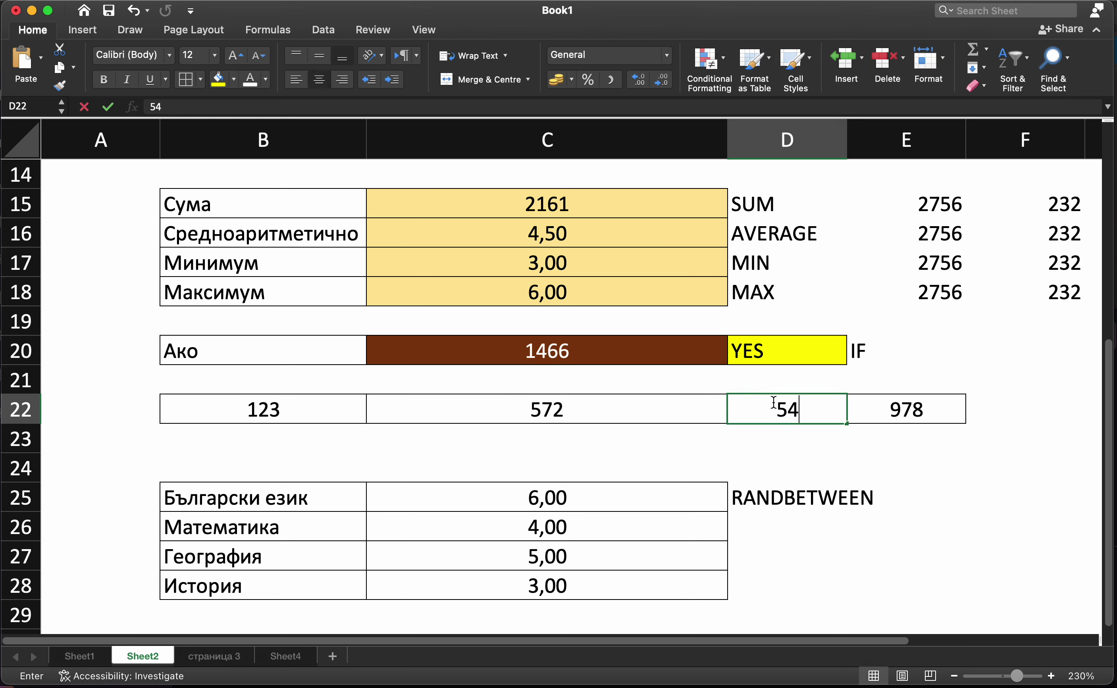
pyautogui.write('3')
pyautogui.press('Return')
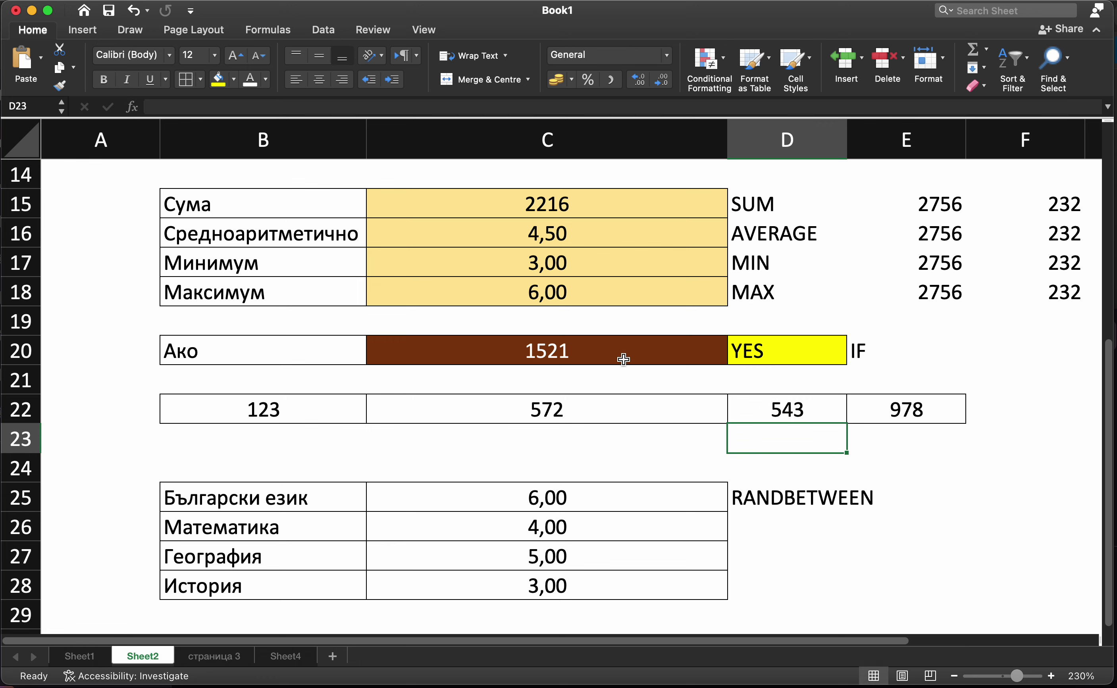
pyautogui.click(622, 353)
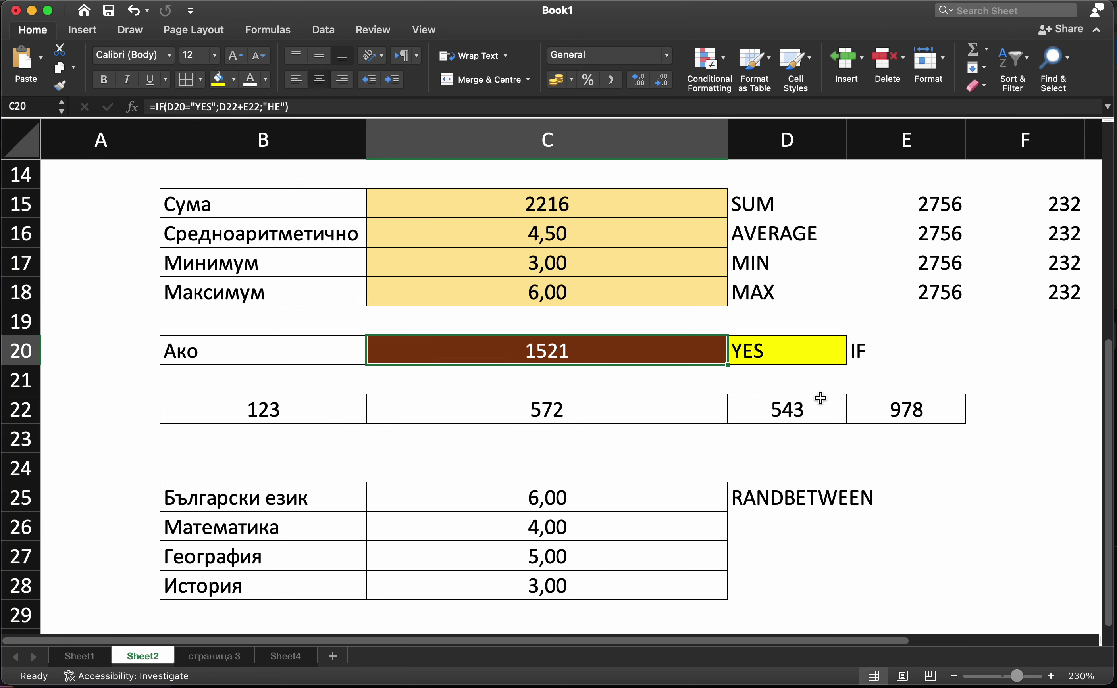
pyautogui.click(948, 515)
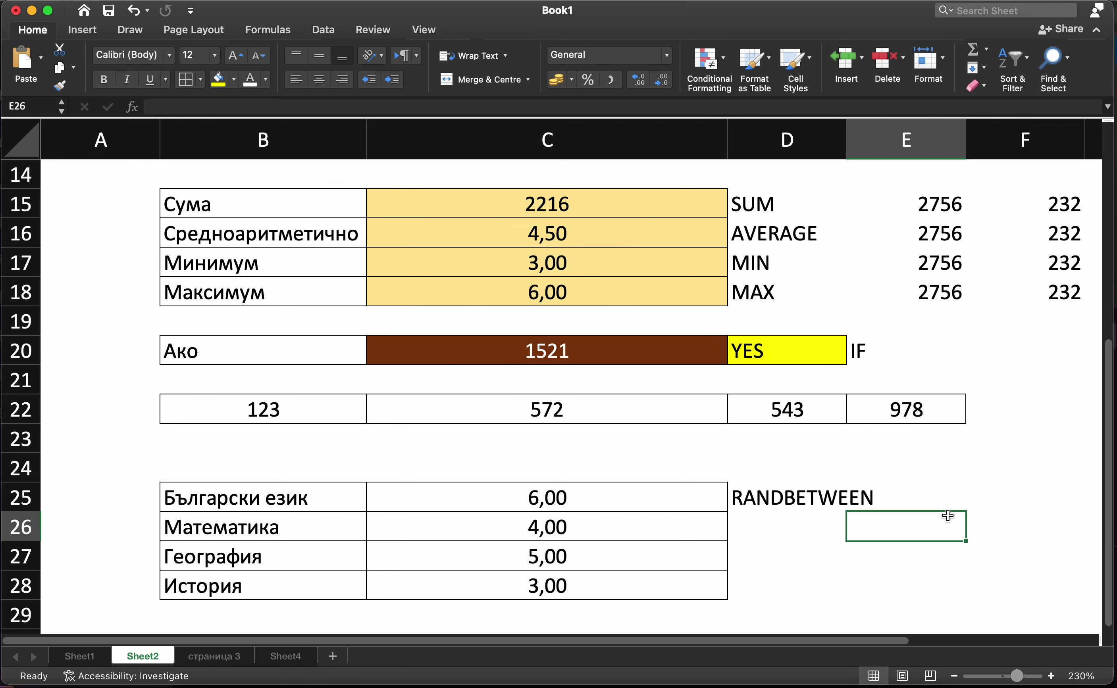
# - Scroll down to the grade table and select the grades C25:C28
pyautogui.scroll(-1, 948, 515)
pyautogui.scroll(-1, 948, 515)
pyautogui.scroll(-3, 947, 516)
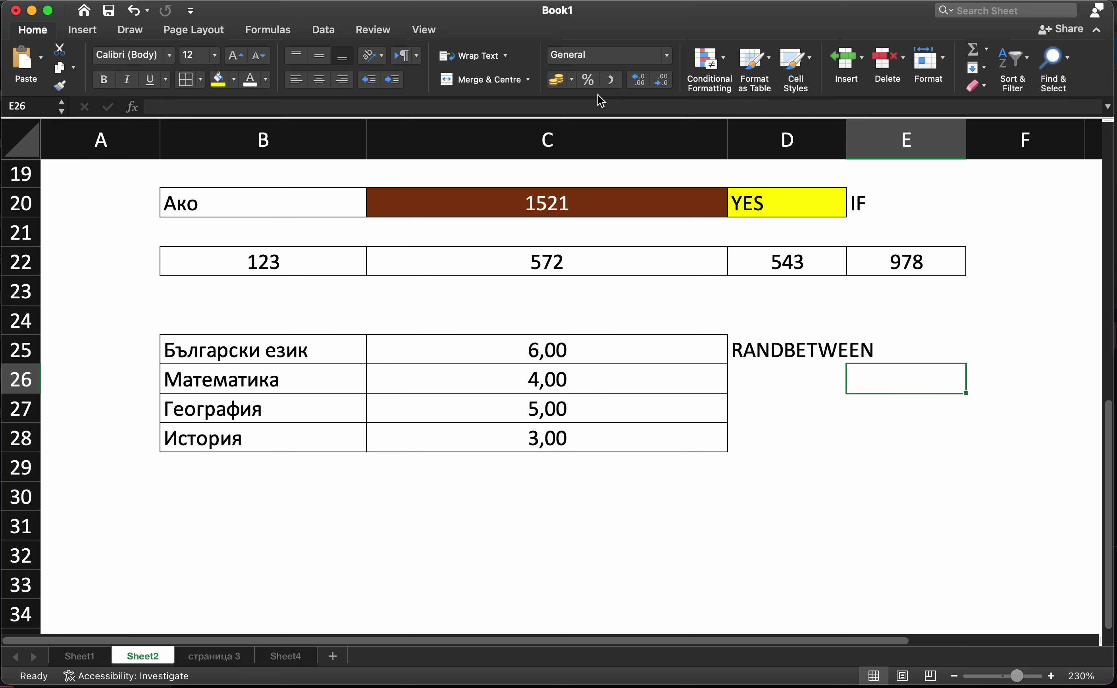
pyautogui.click(430, 356)
pyautogui.moveTo(430, 356); pyautogui.dragTo(430, 432)
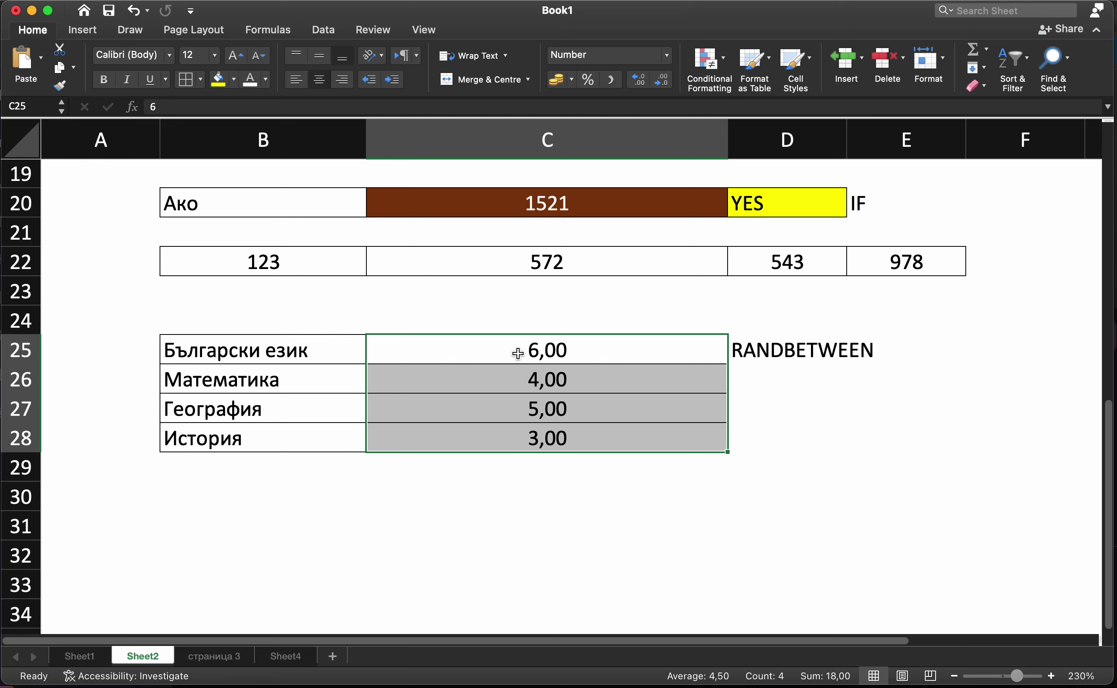
pyautogui.click(473, 340)
pyautogui.moveTo(473, 431); pyautogui.dragTo(475, 356)
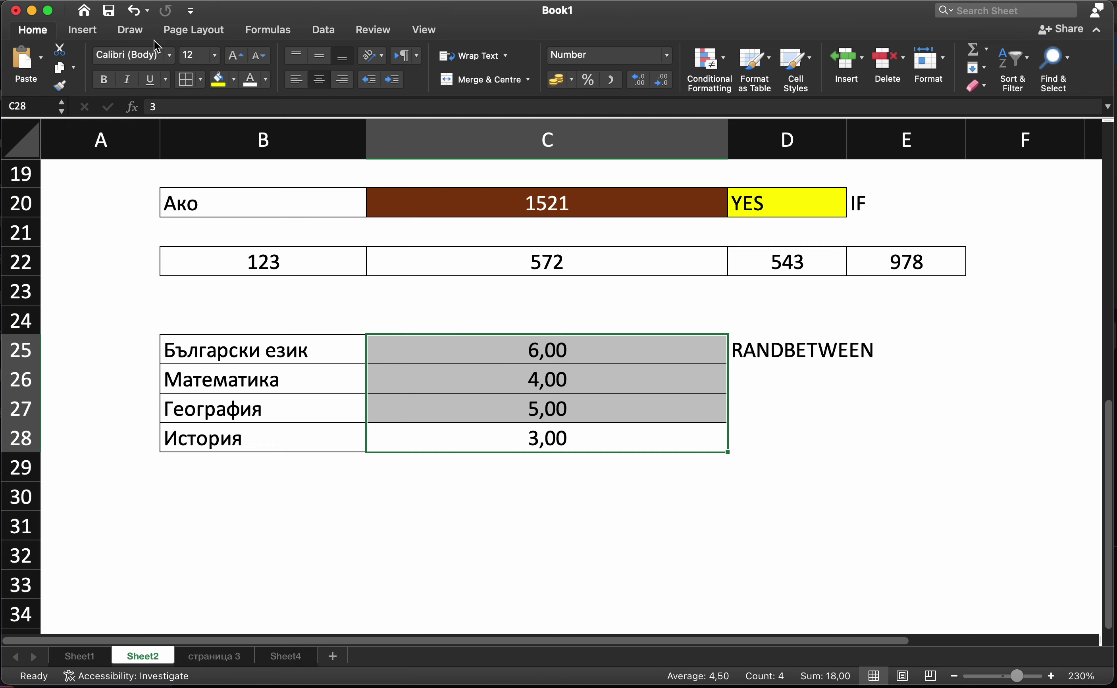
# - Dismiss the Power Query Editor tip and open Conditional Formatting on the Home tab
pyautogui.click(317, 34)
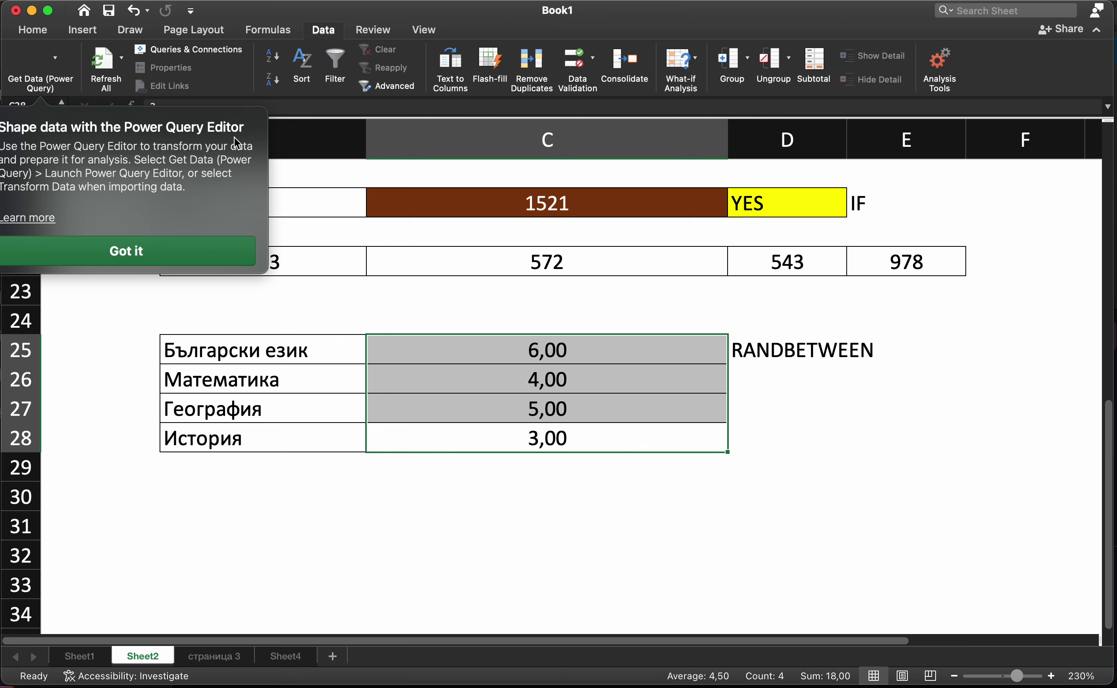
pyautogui.click(131, 250)
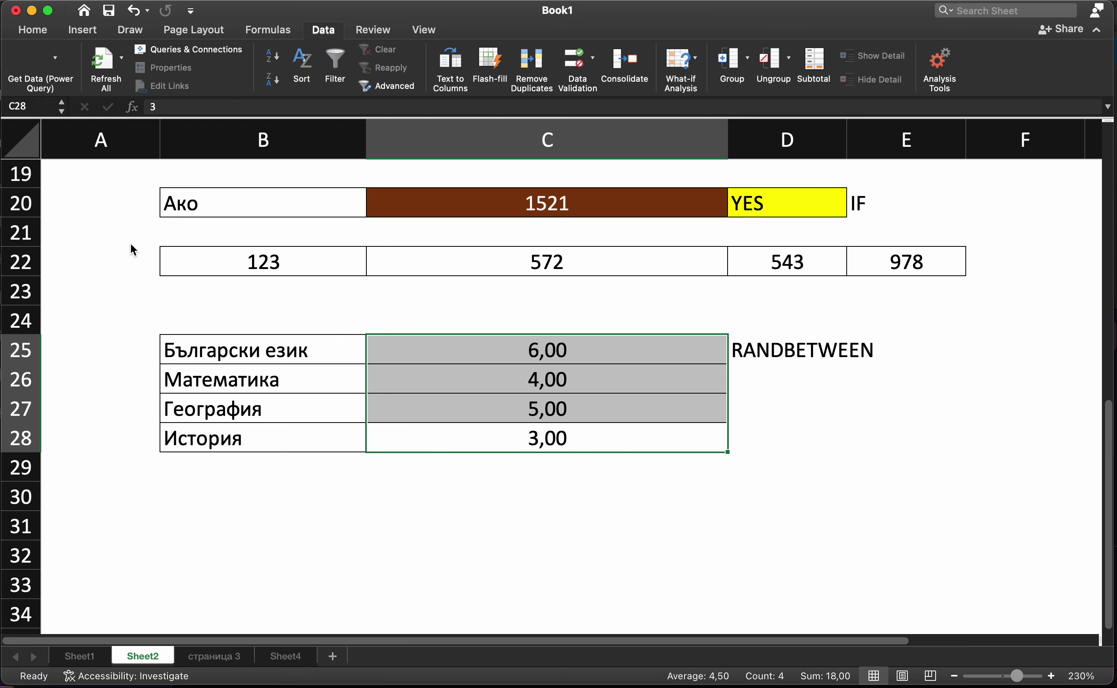
pyautogui.click(33, 30)
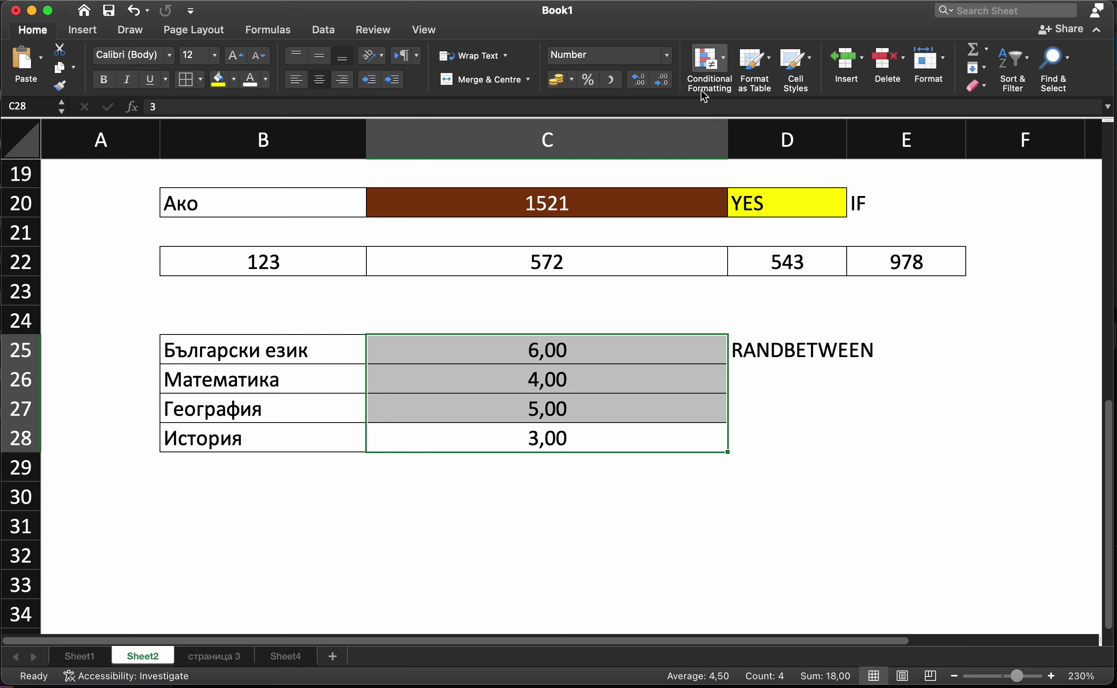
pyautogui.click(712, 63)
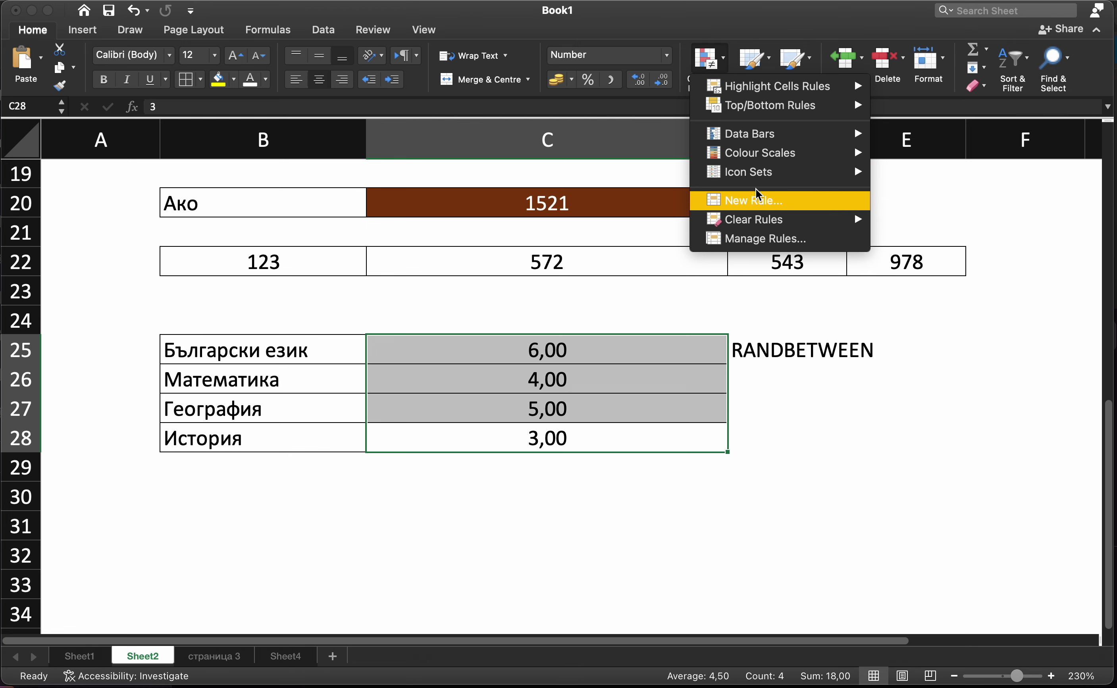
pyautogui.moveTo(777, 86)
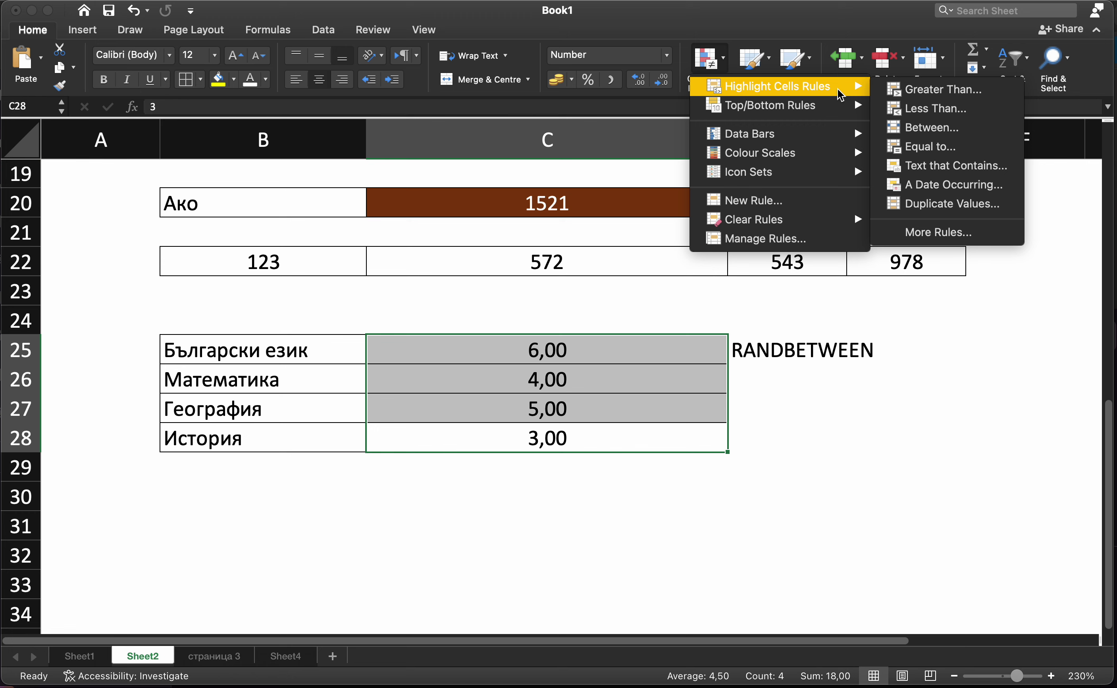
# - Add a highlight rule giving values less than or equal to 5 Green Fill with Dark Green Text
pyautogui.click(914, 98)
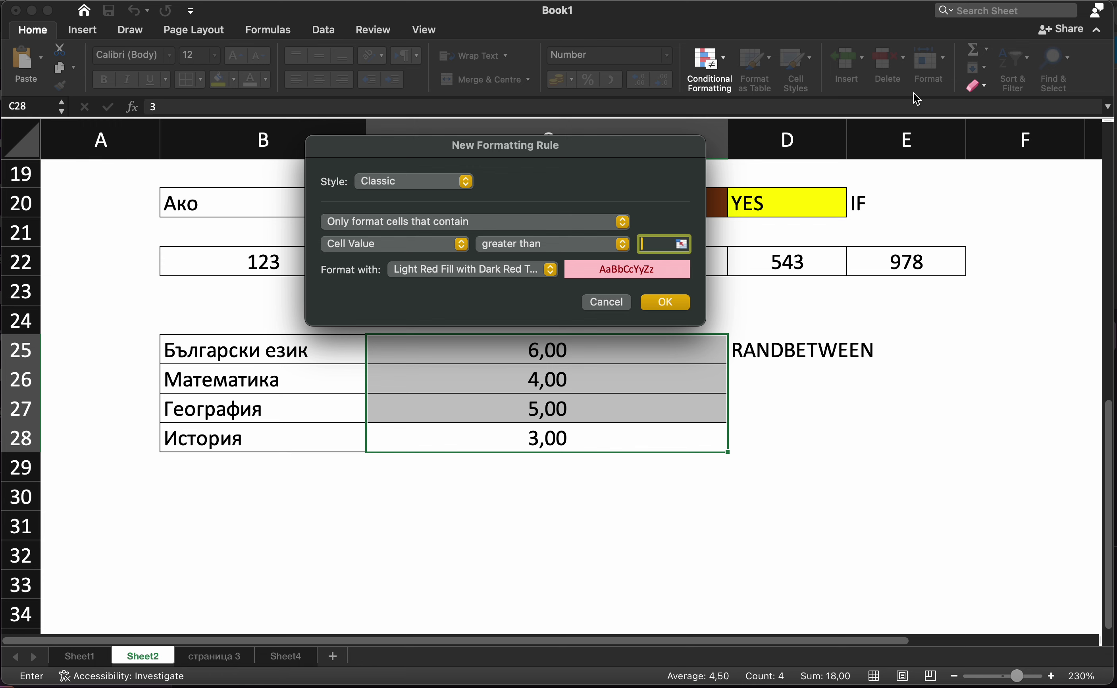
pyautogui.moveTo(405, 166); pyautogui.dragTo(326, 106)
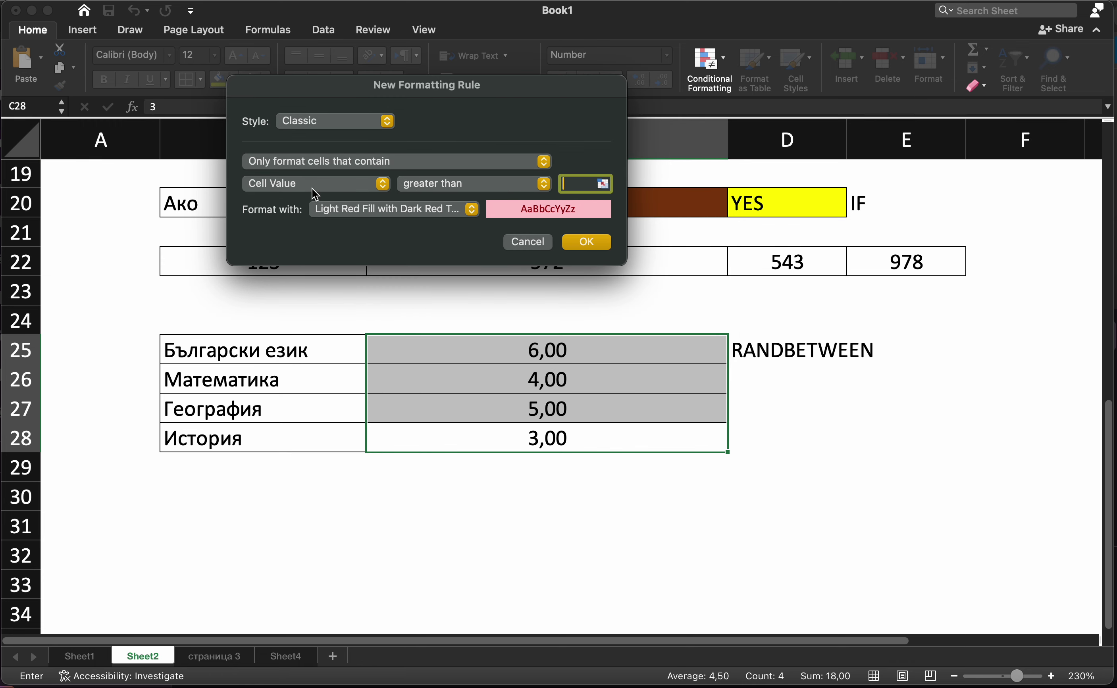
pyautogui.click(426, 184)
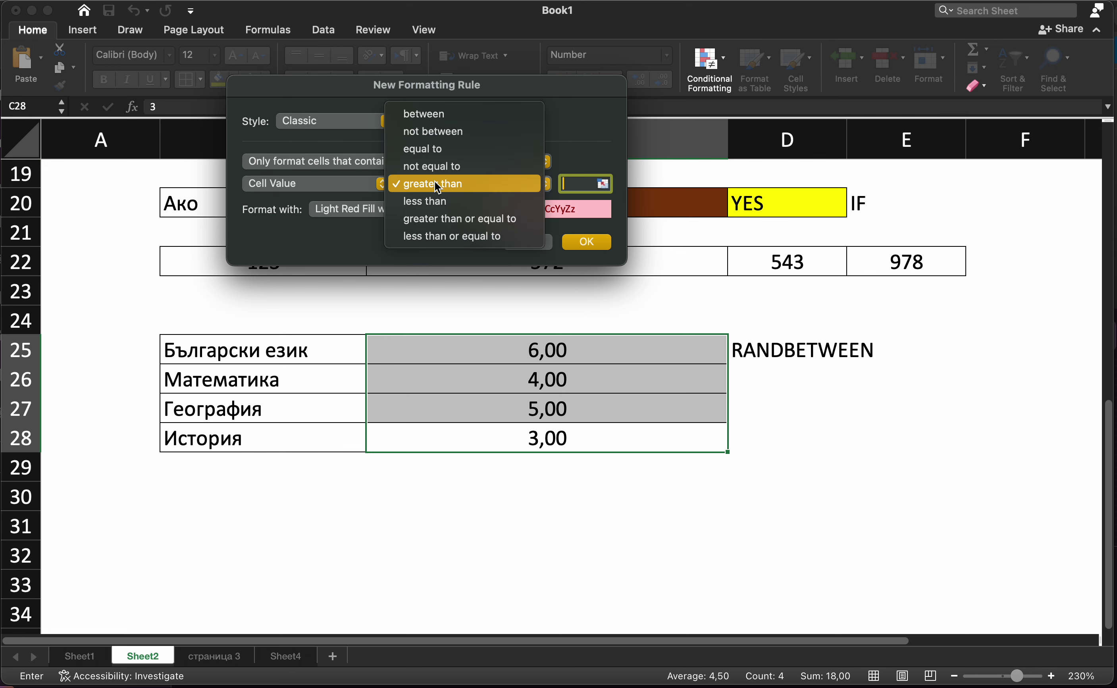
pyautogui.click(452, 237)
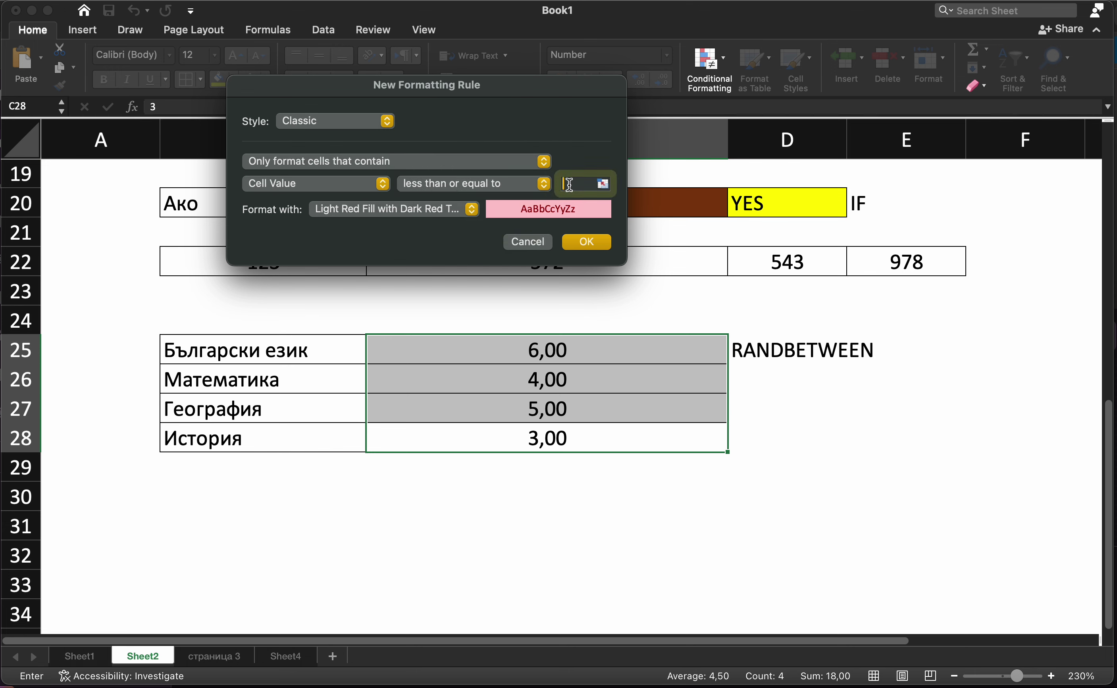
pyautogui.write('5')
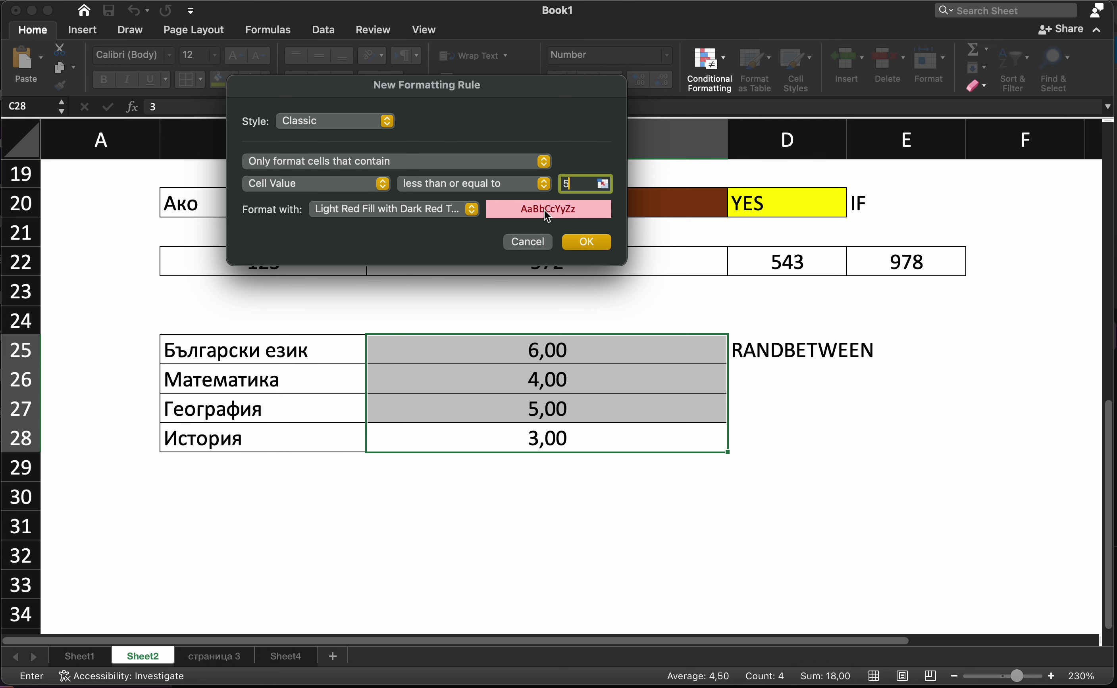
pyautogui.click(471, 210)
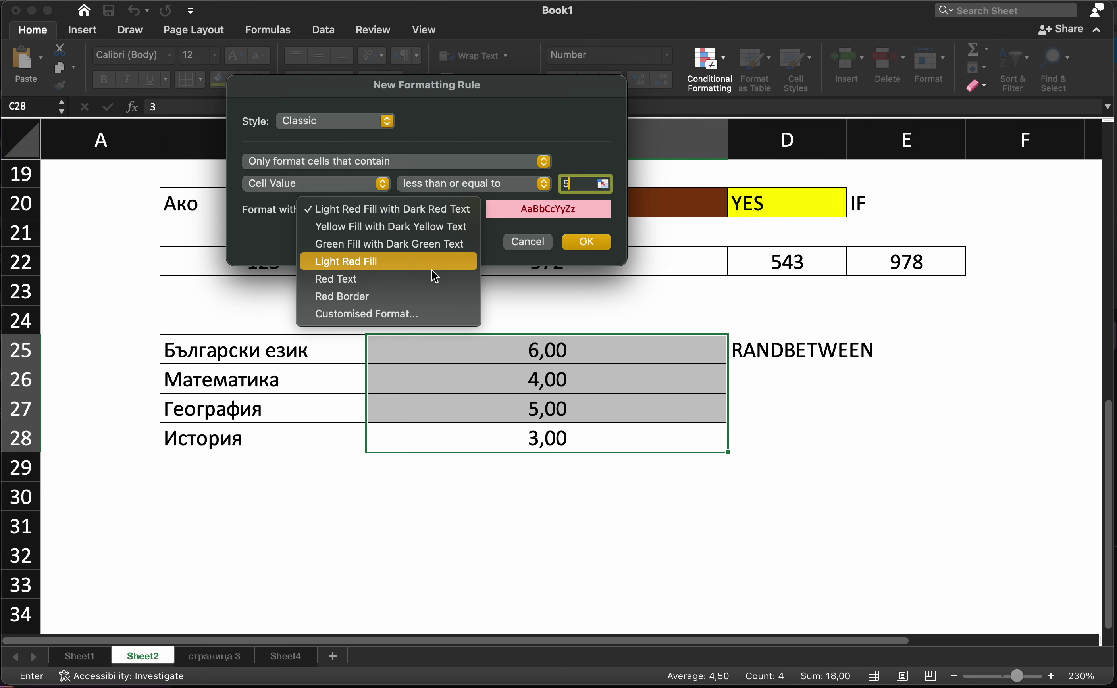
pyautogui.click(417, 247)
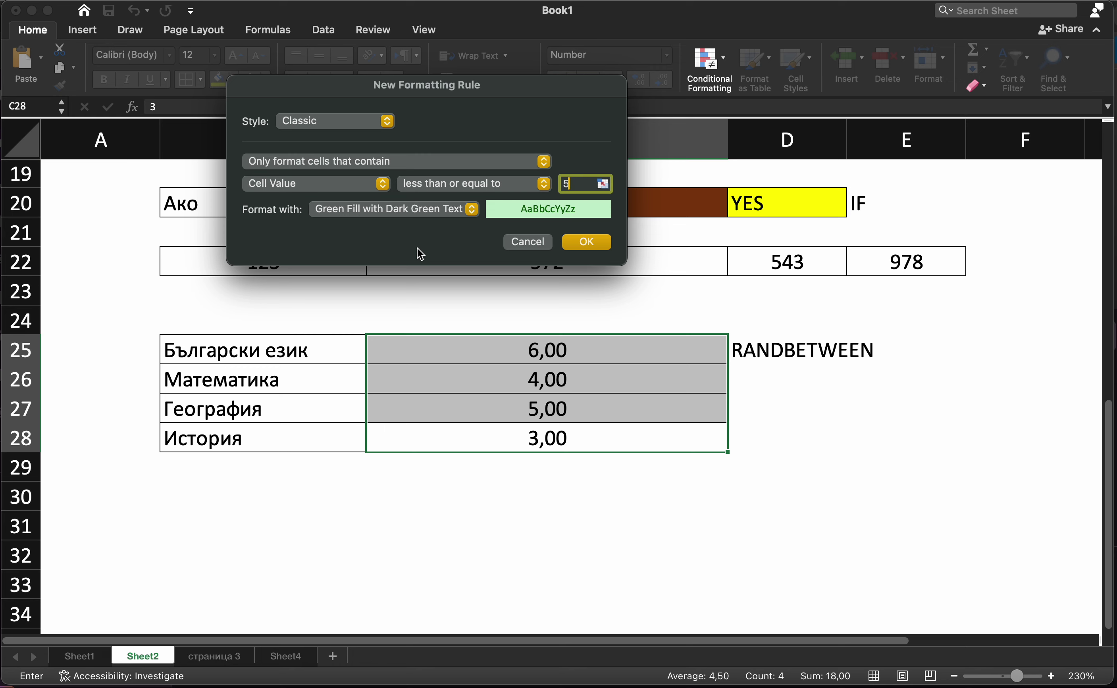
pyautogui.click(576, 243)
pyautogui.click(546, 515)
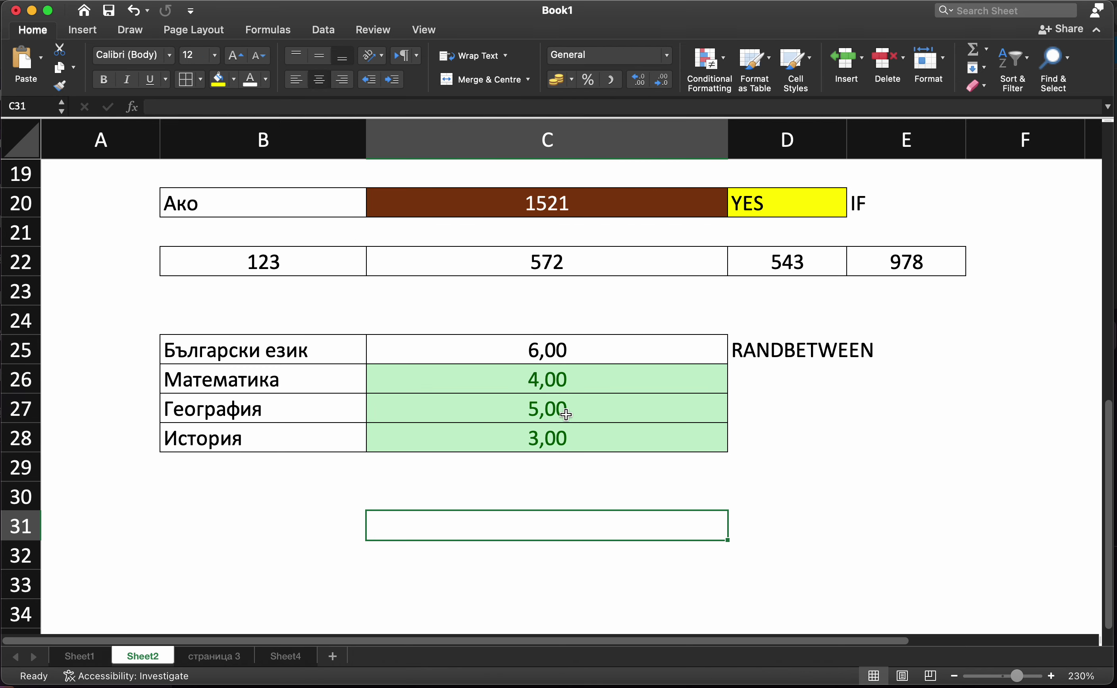
# - Change the Cell Value <= 5 rule on C25:C28 to Light Red Fill with Dark Red Text
pyautogui.click(545, 436)
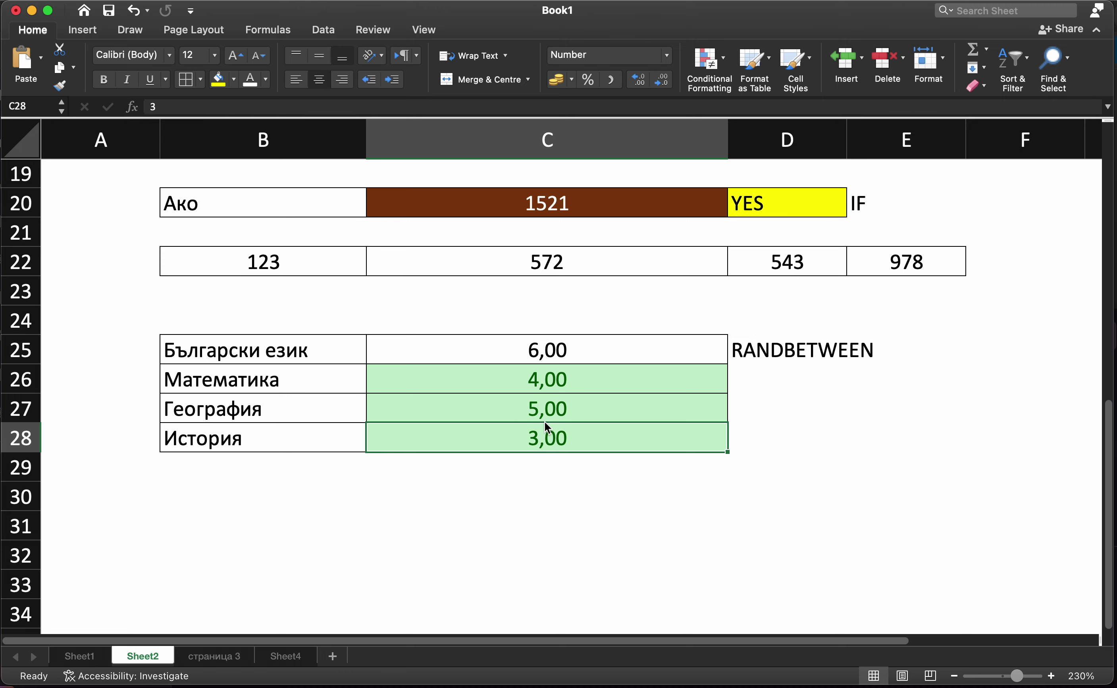
pyautogui.click(547, 407)
pyautogui.moveTo(549, 357); pyautogui.dragTo(553, 430)
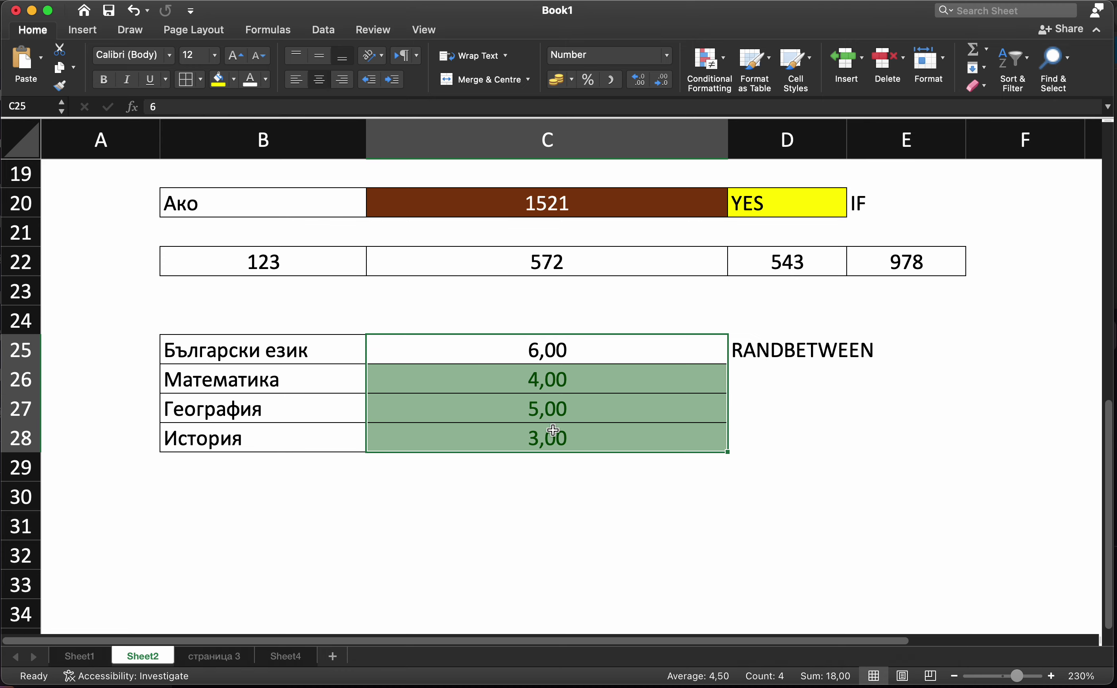
pyautogui.click(709, 69)
pyautogui.click(734, 232)
pyautogui.doubleClick(600, 184)
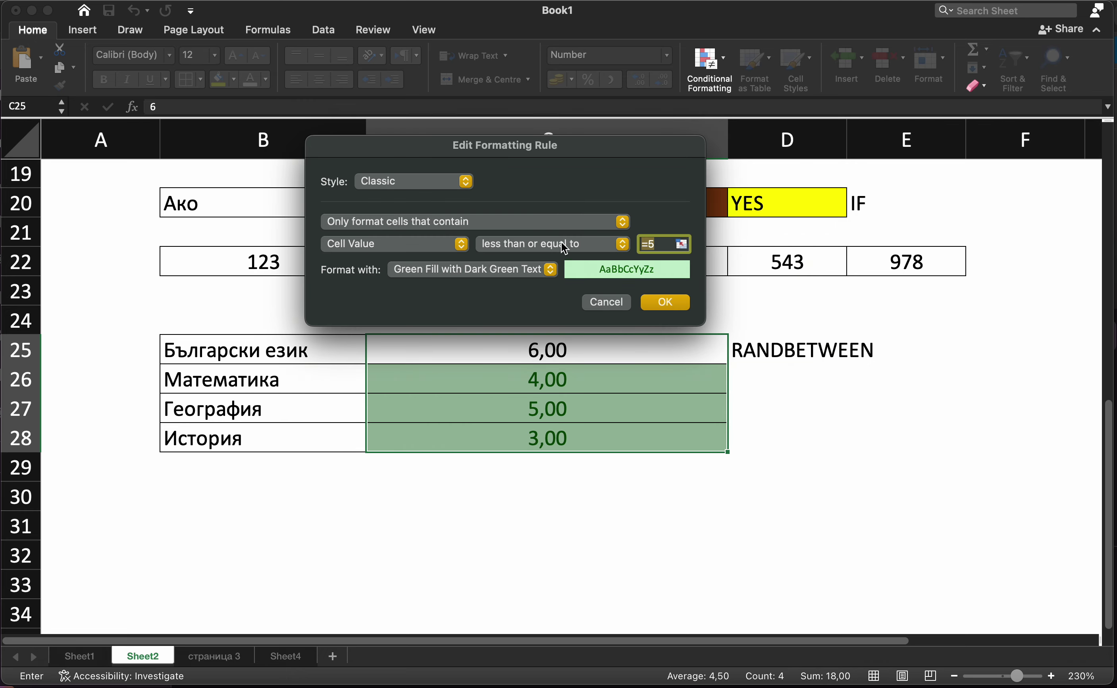
pyautogui.click(549, 269)
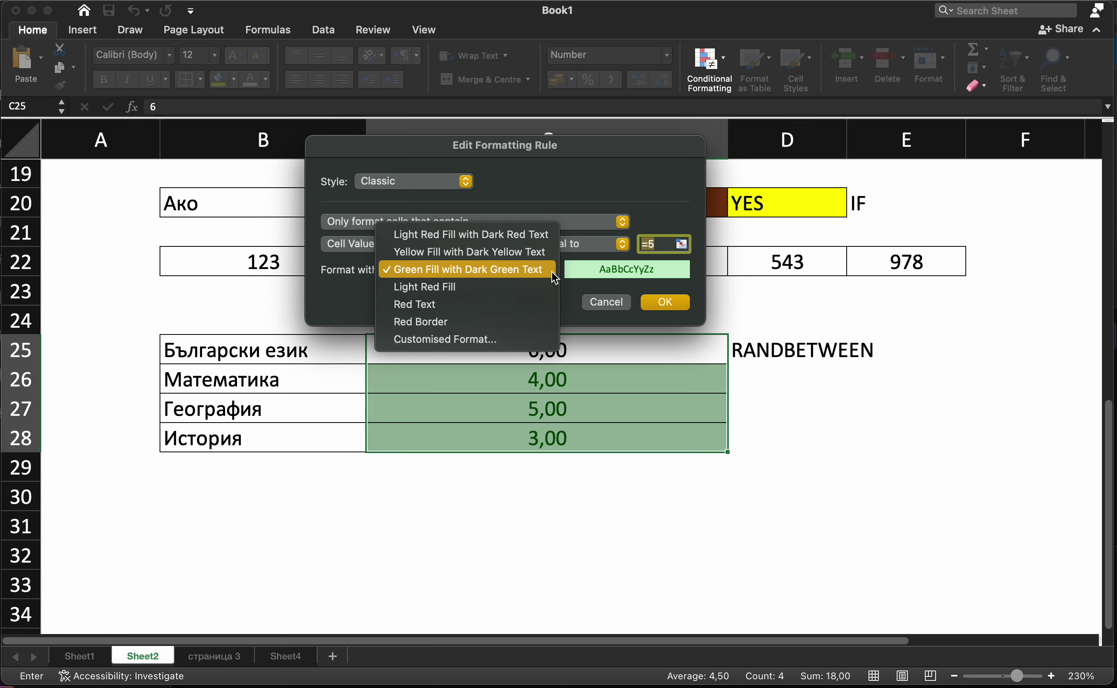
pyautogui.click(504, 243)
pyautogui.click(653, 309)
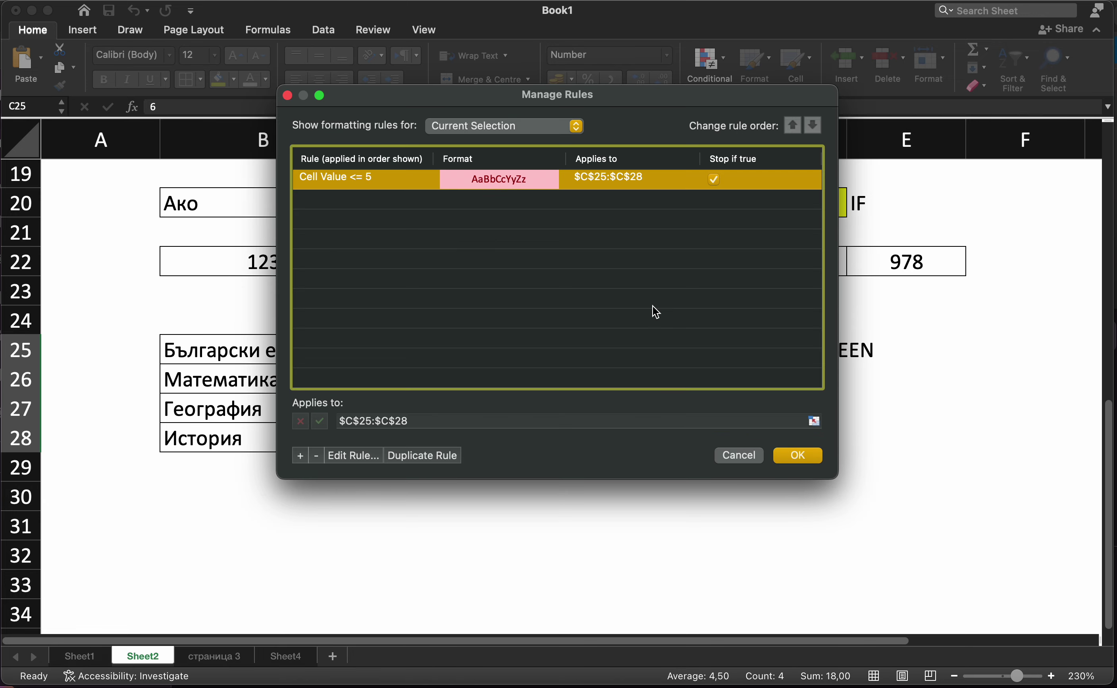
pyautogui.click(797, 455)
pyautogui.click(738, 459)
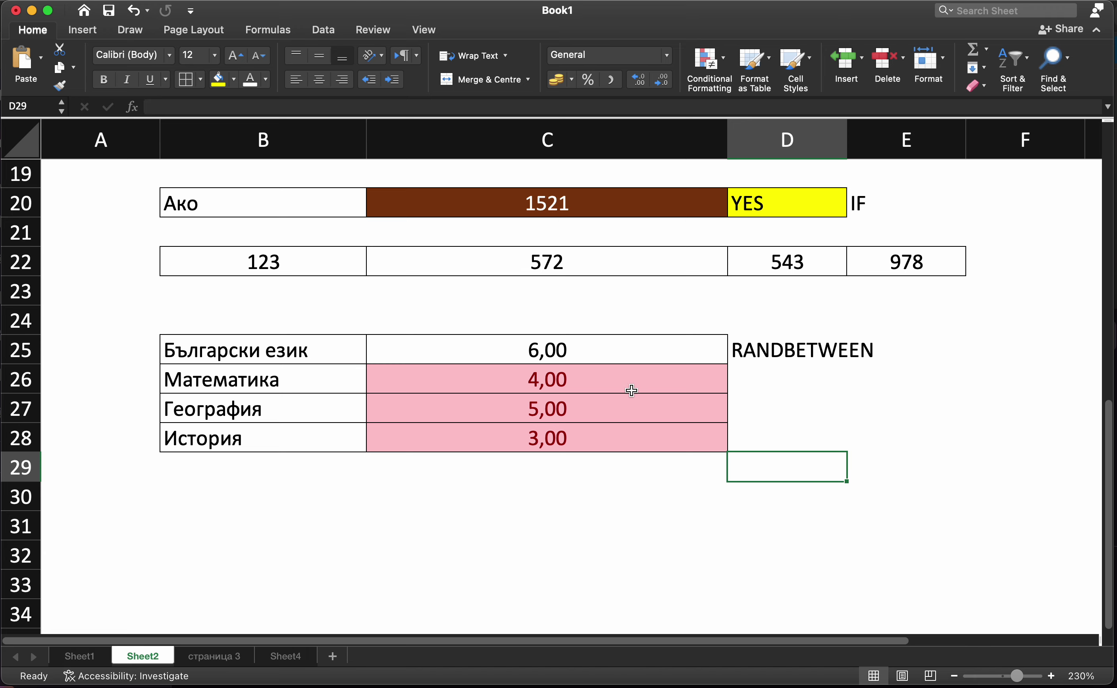
pyautogui.moveTo(631, 391)
pyautogui.mouseDown()
pyautogui.moveTo(628, 434)
pyautogui.moveTo(628, 348)
pyautogui.mouseUp()
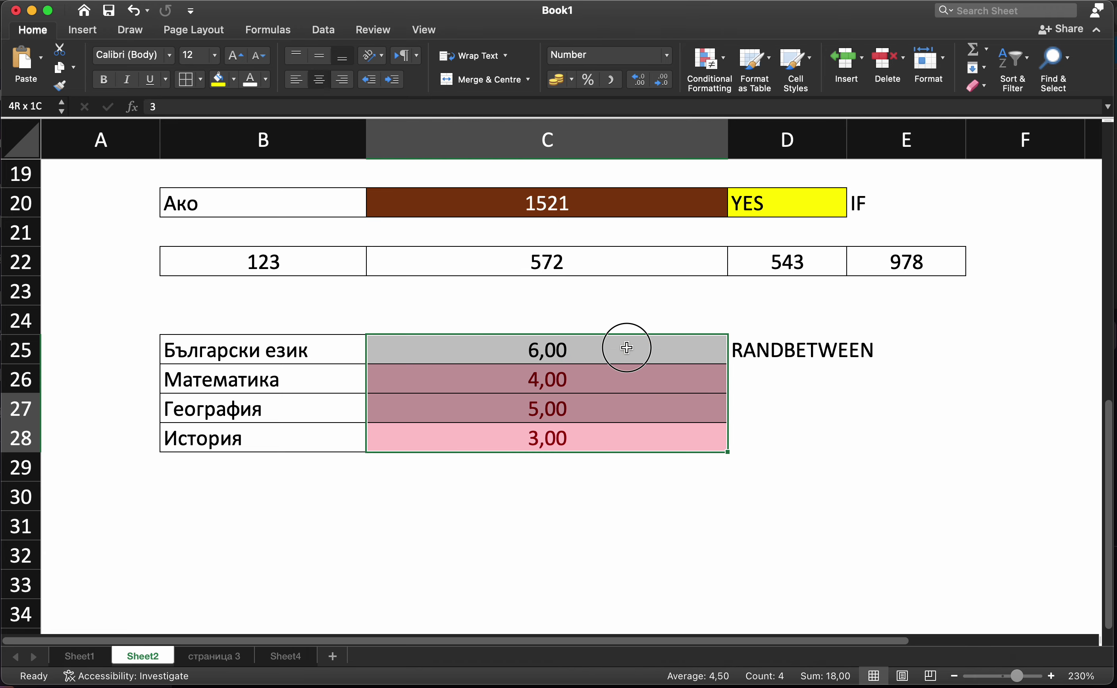
# - Add a Cell Value greater than 5 rule with Green Fill with Dark Green Text
pyautogui.click(710, 68)
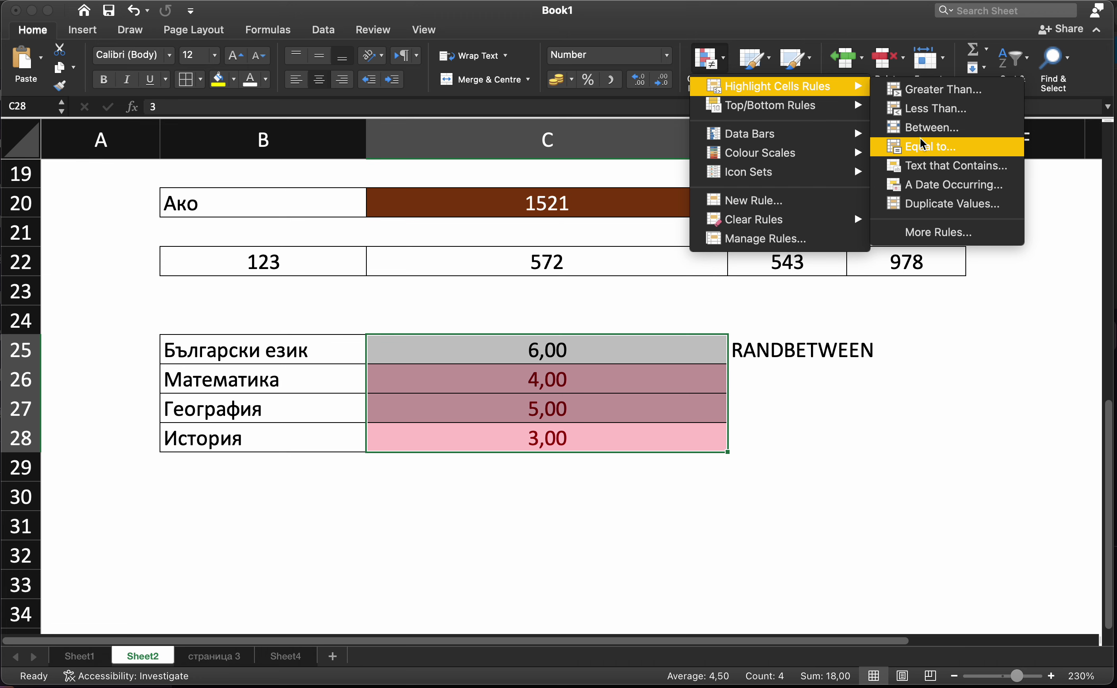
pyautogui.click(932, 101)
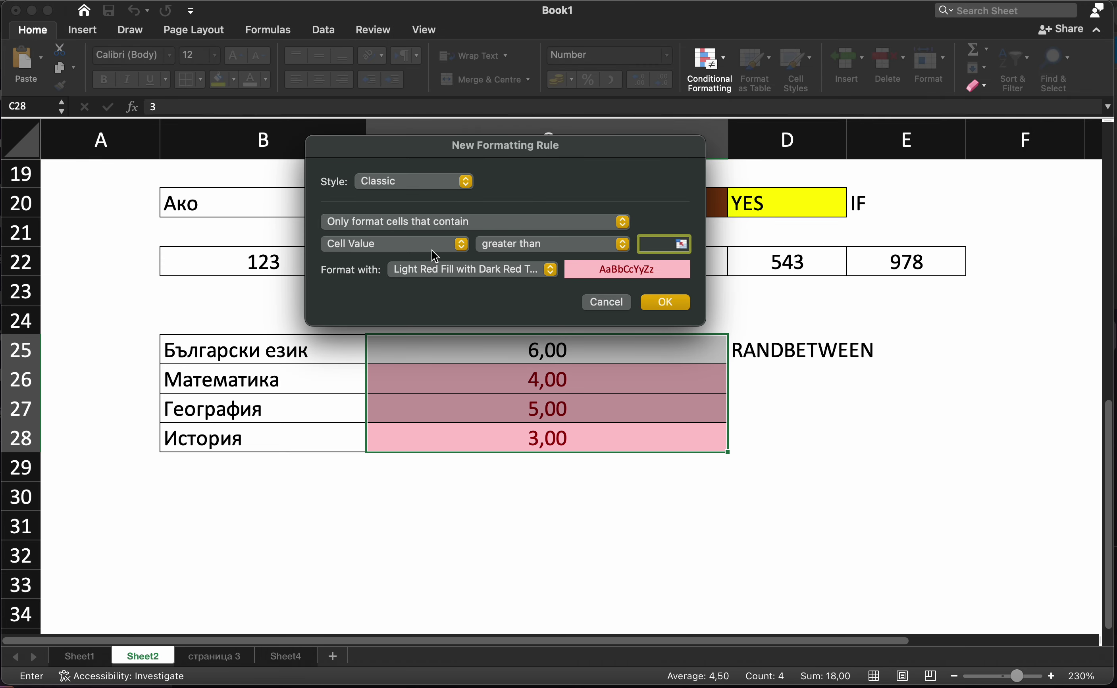
pyautogui.click(491, 243)
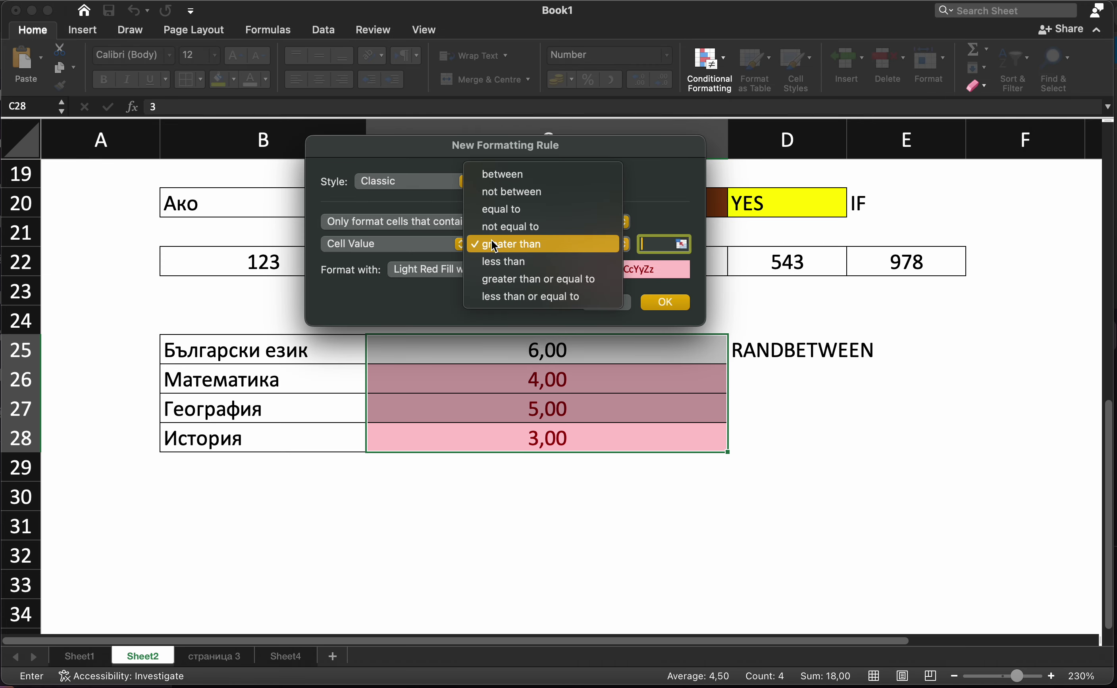
pyautogui.click(532, 280)
pyautogui.click(659, 247)
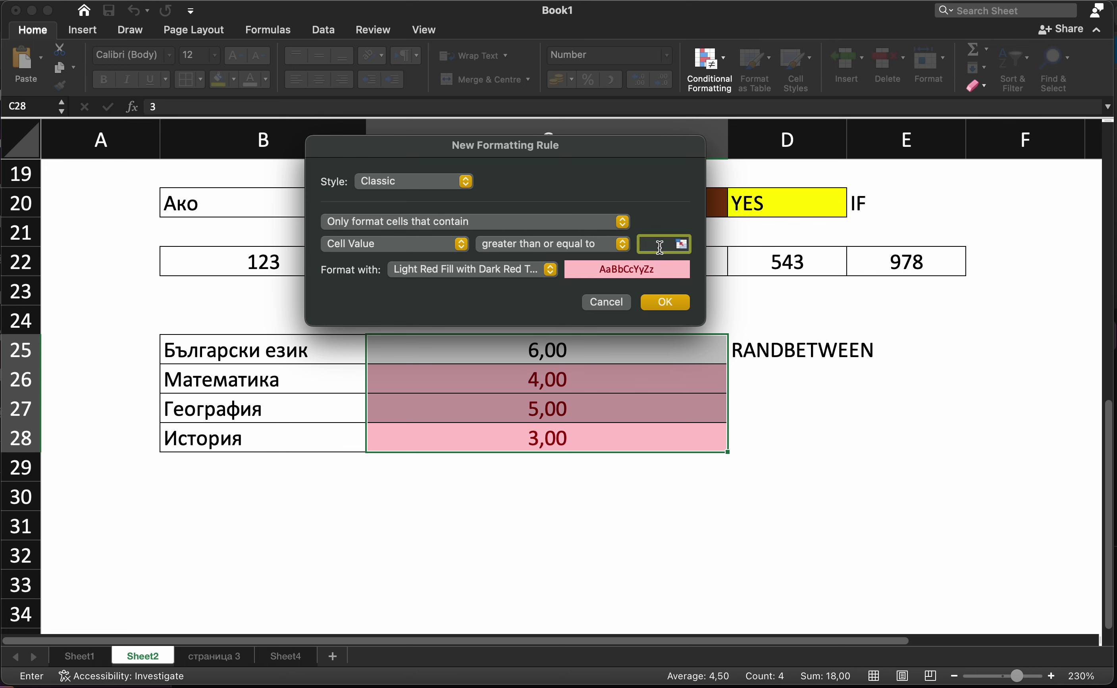
pyautogui.click(595, 246)
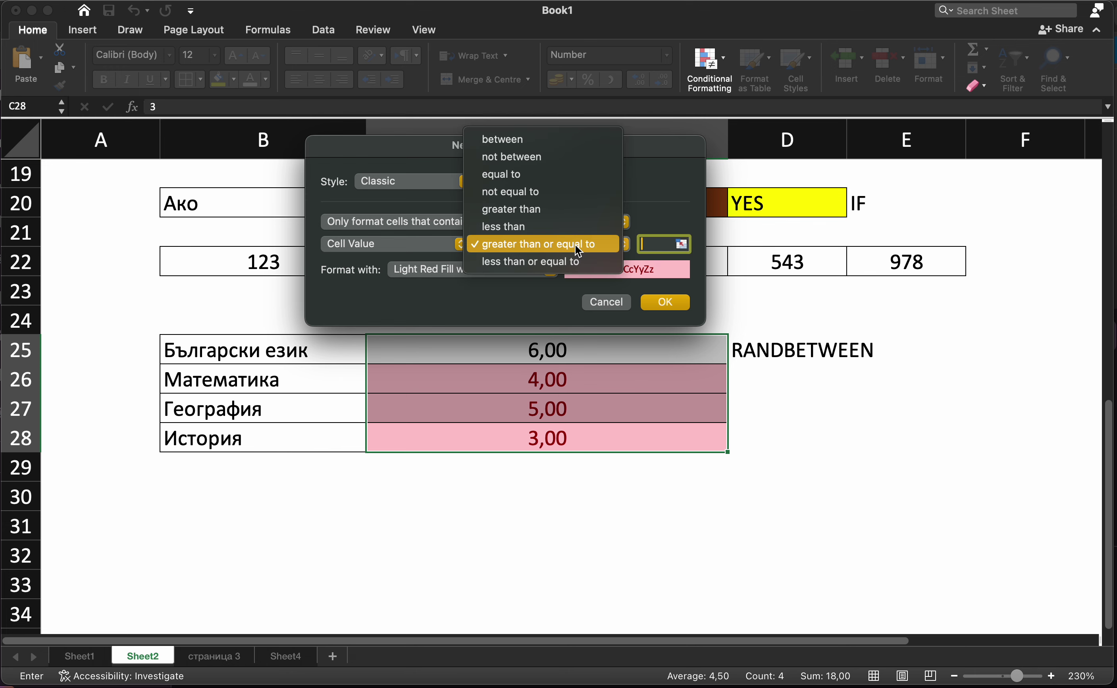
pyautogui.click(545, 207)
pyautogui.click(646, 243)
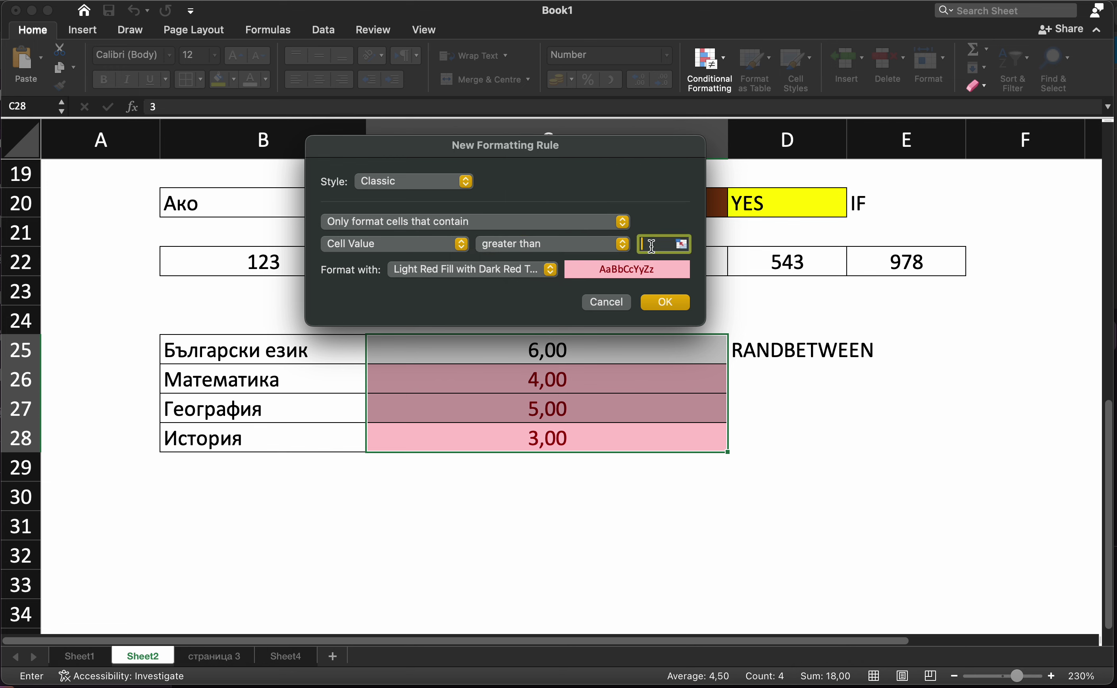
pyautogui.write('5')
pyautogui.click(502, 274)
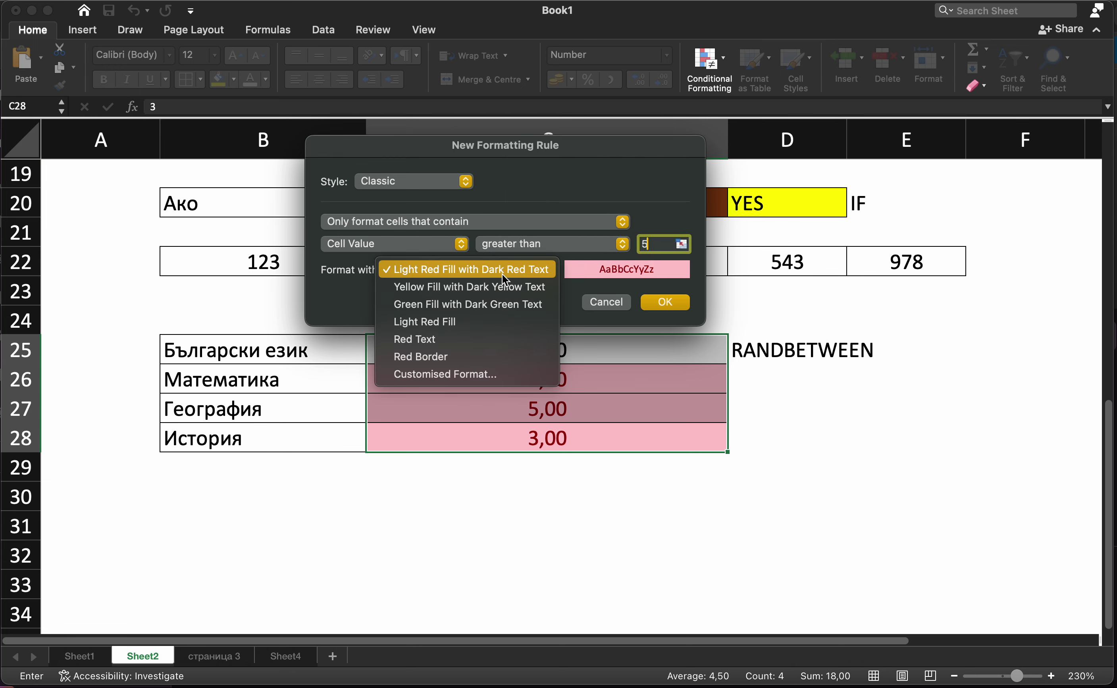
pyautogui.click(469, 274)
pyautogui.click(655, 302)
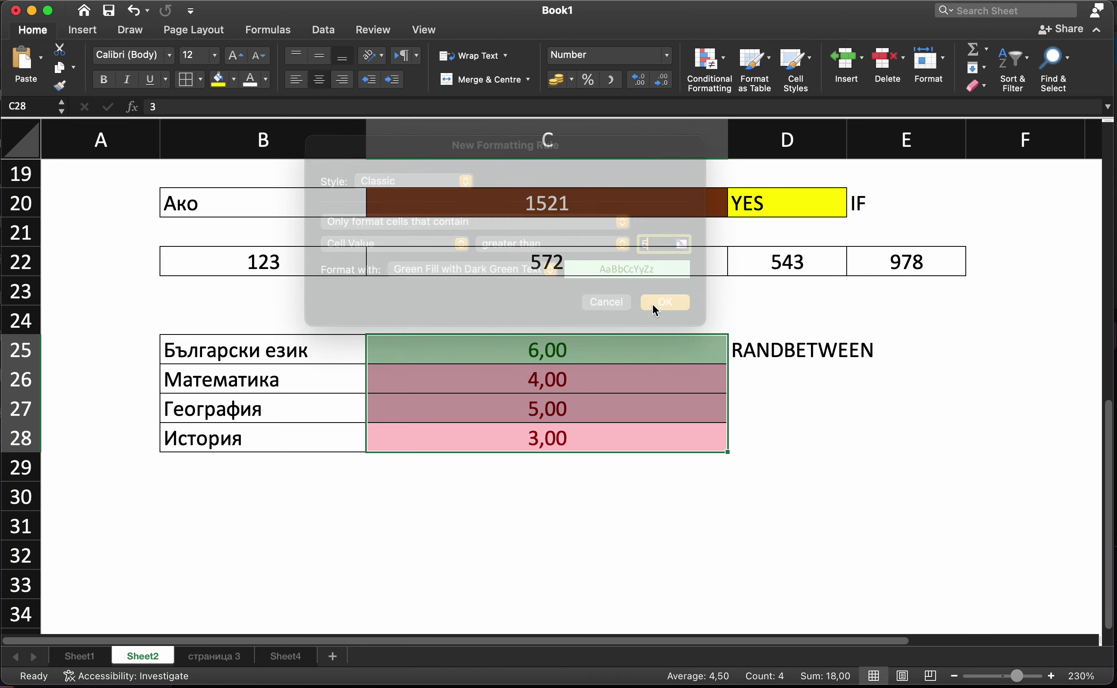
pyautogui.click(814, 442)
# - Set the География grade to 6 and the Математика grade to 5,50
pyautogui.click(599, 349)
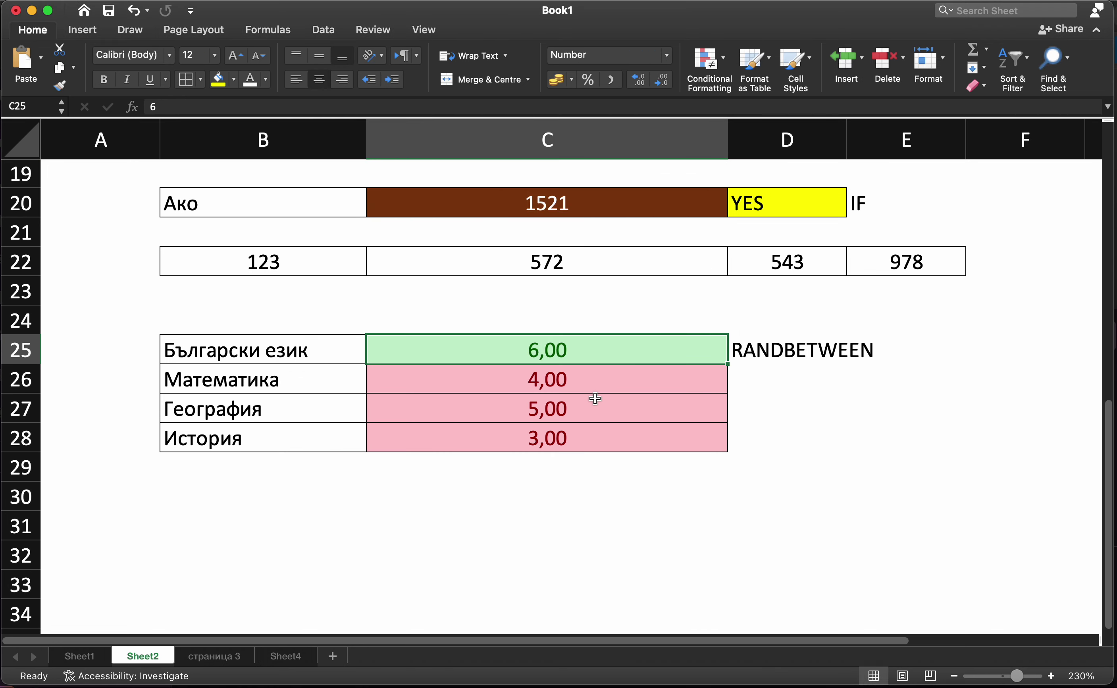
pyautogui.click(590, 412)
pyautogui.write('6')
pyautogui.press('Return')
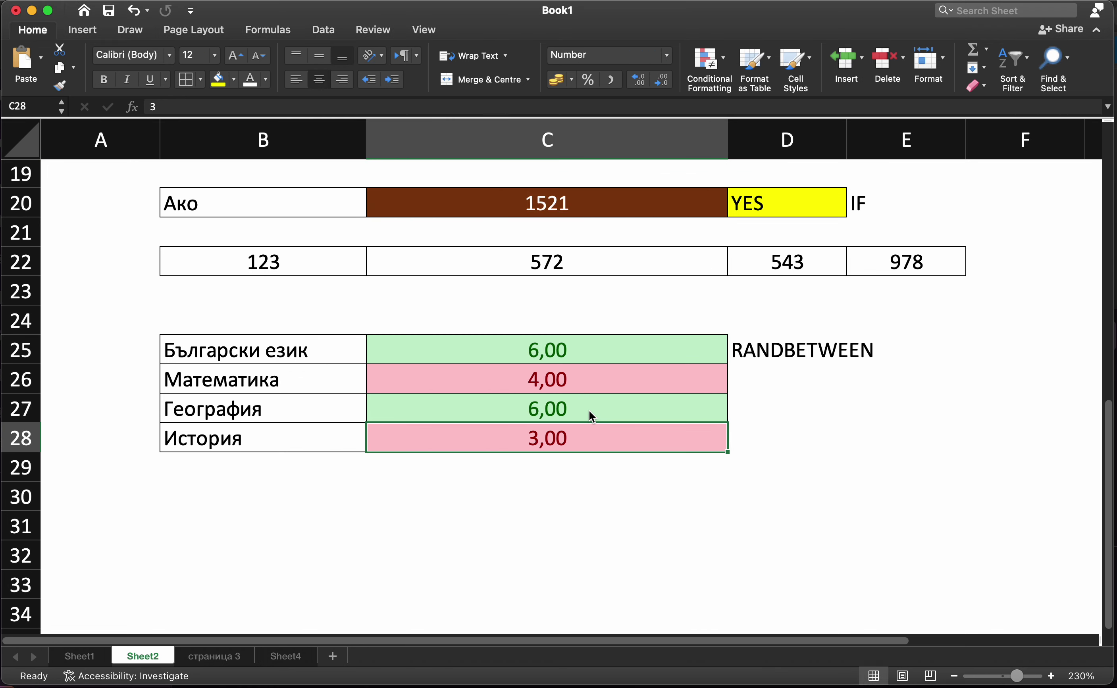
pyautogui.press('Up')
pyautogui.press('Up')
pyautogui.write('5,50')
pyautogui.press('Return')
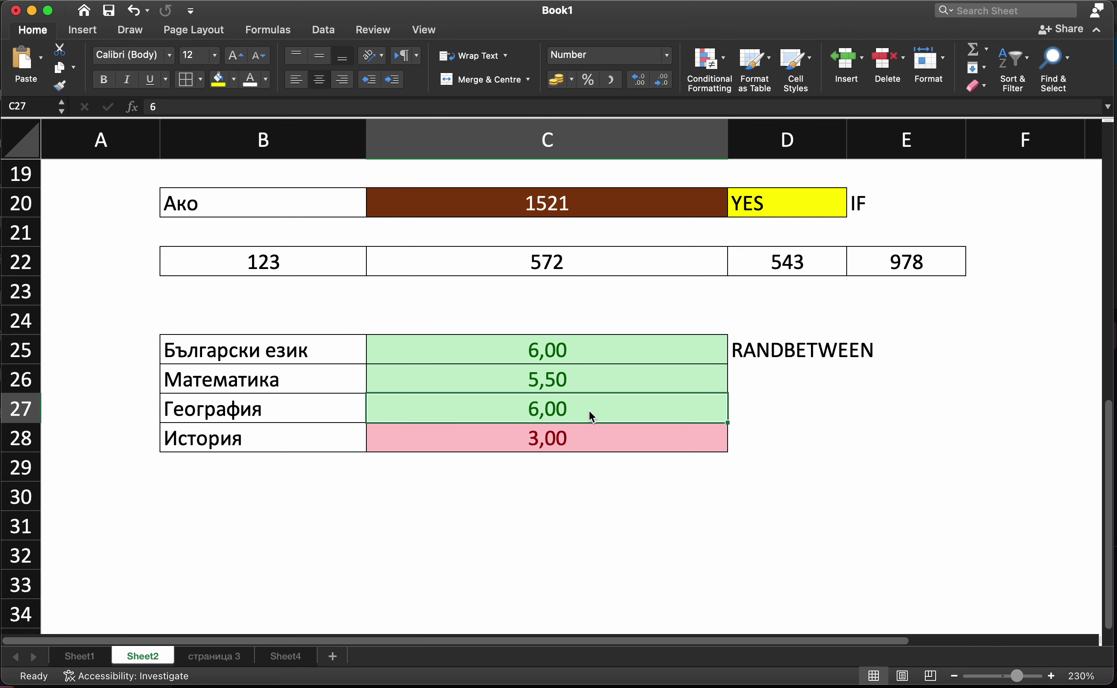
# - Test the red rule with grades 3 and 2, then restore 6 and 5,50
pyautogui.press('Up')
pyautogui.write('3')
pyautogui.press('Return')
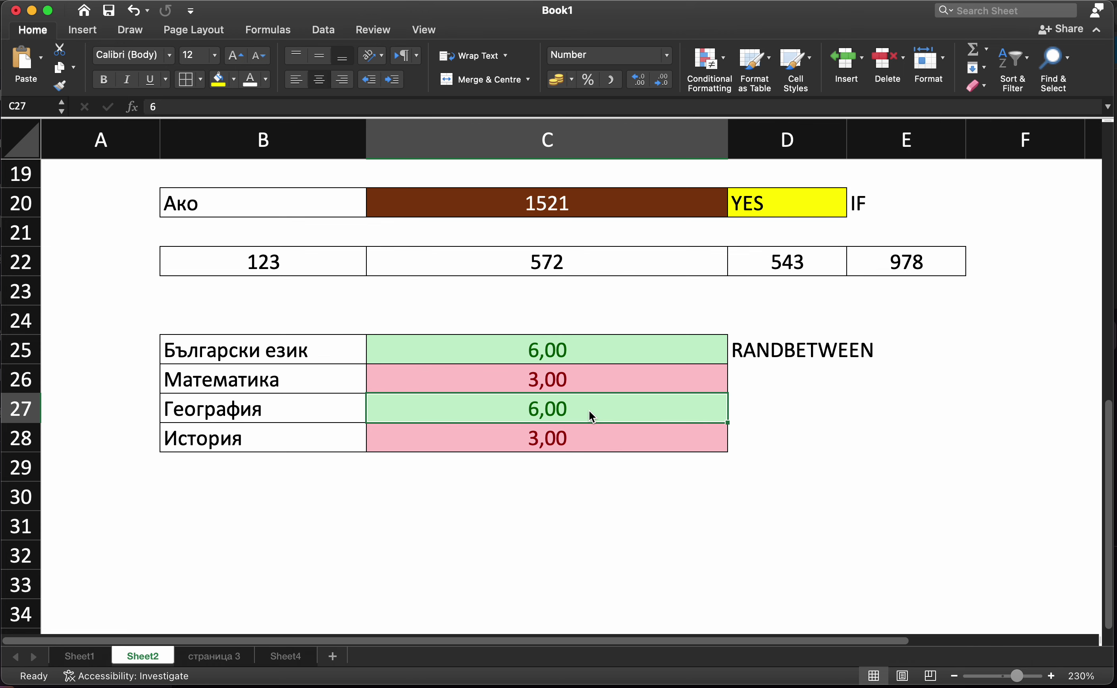
pyautogui.write('2')
pyautogui.press('Return')
pyautogui.press('Up')
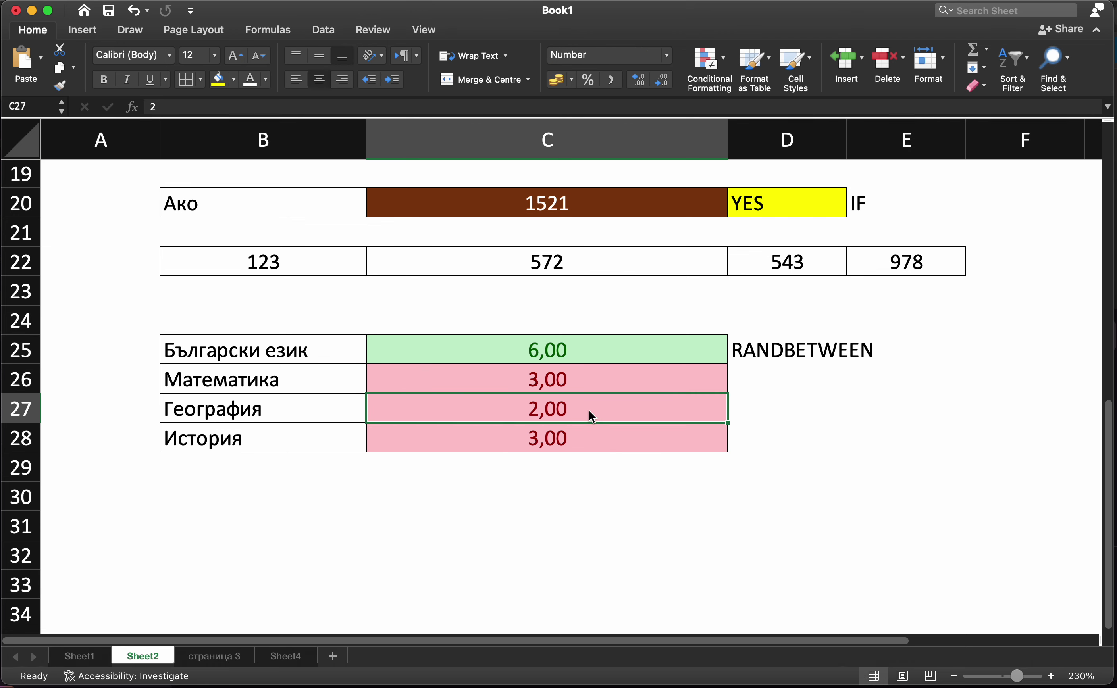
pyautogui.write('6')
pyautogui.press('Up')
pyautogui.write('6')
pyautogui.press('Return')
pyautogui.press('Up')
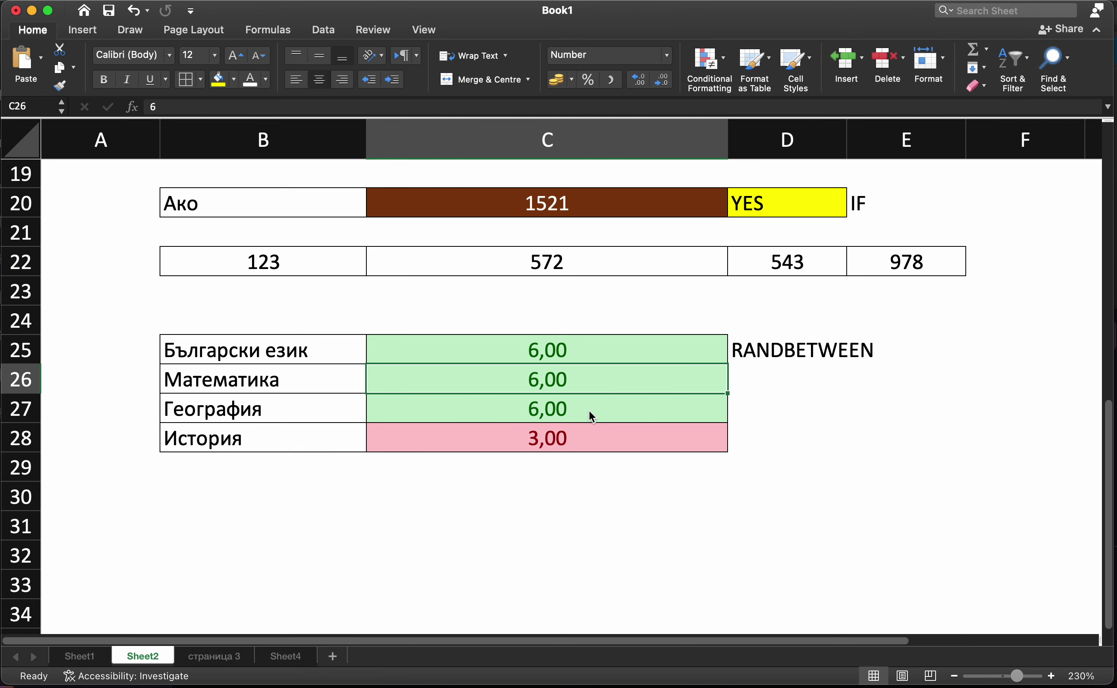
pyautogui.write('5,50')
pyautogui.press('Return')
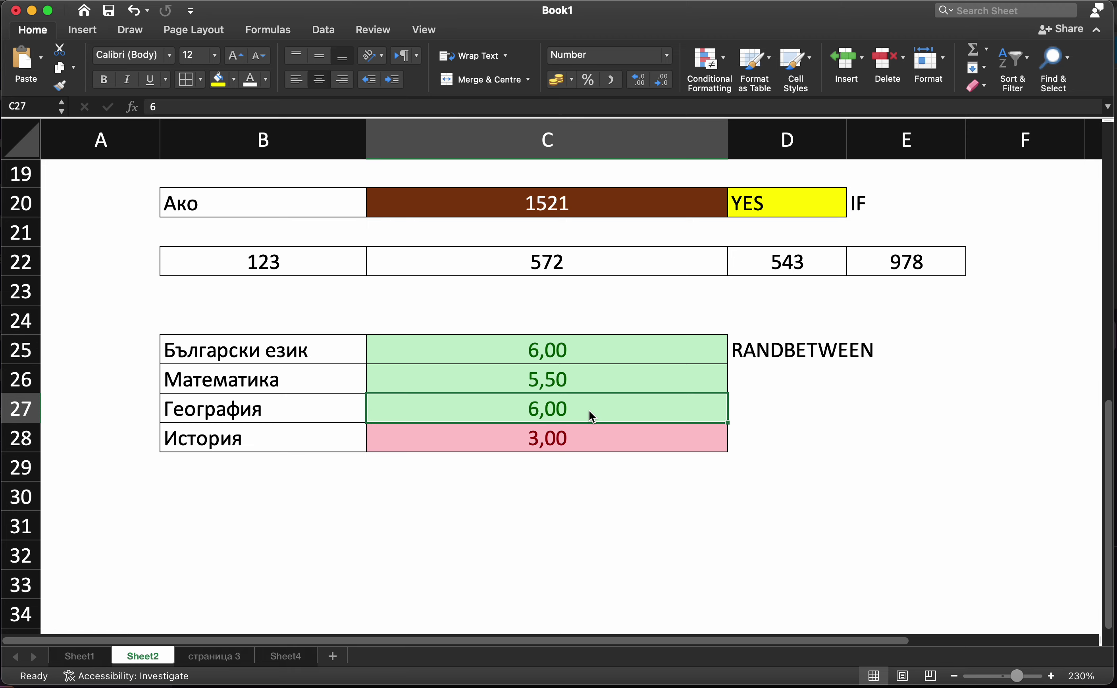
pyautogui.scroll(2, 581, 451)
pyautogui.scroll(4, 581, 455)
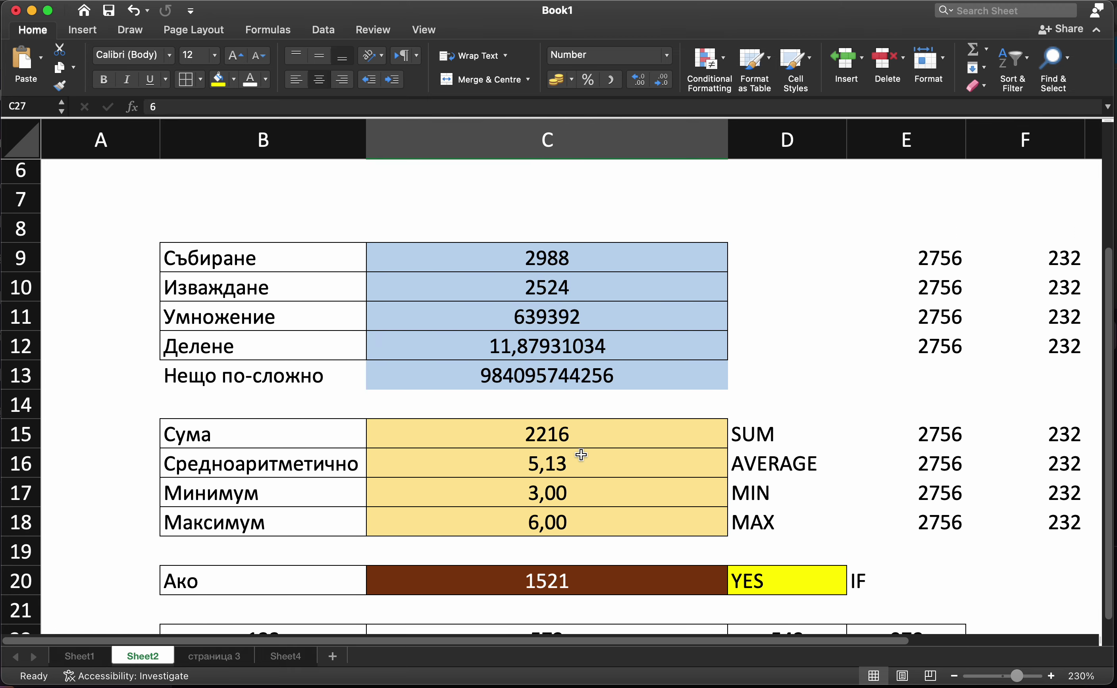
pyautogui.scroll(-2, 581, 455)
pyautogui.hscroll(2, 581, 454)
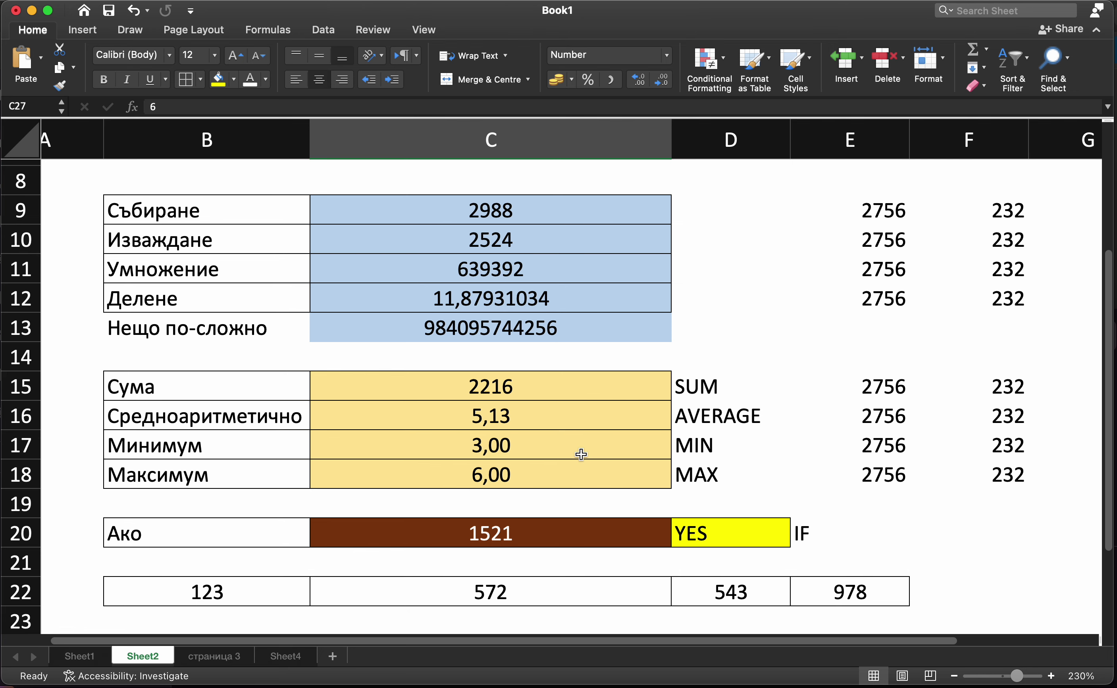
pyautogui.click(570, 210)
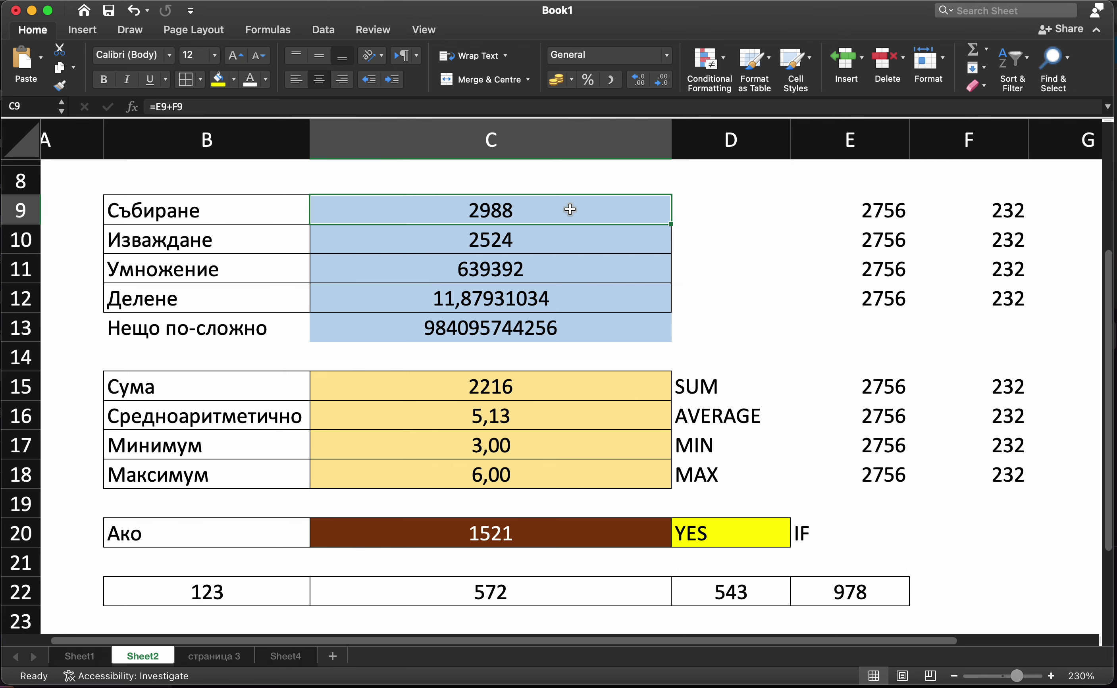
pyautogui.press('Down')
pyautogui.press('Down')
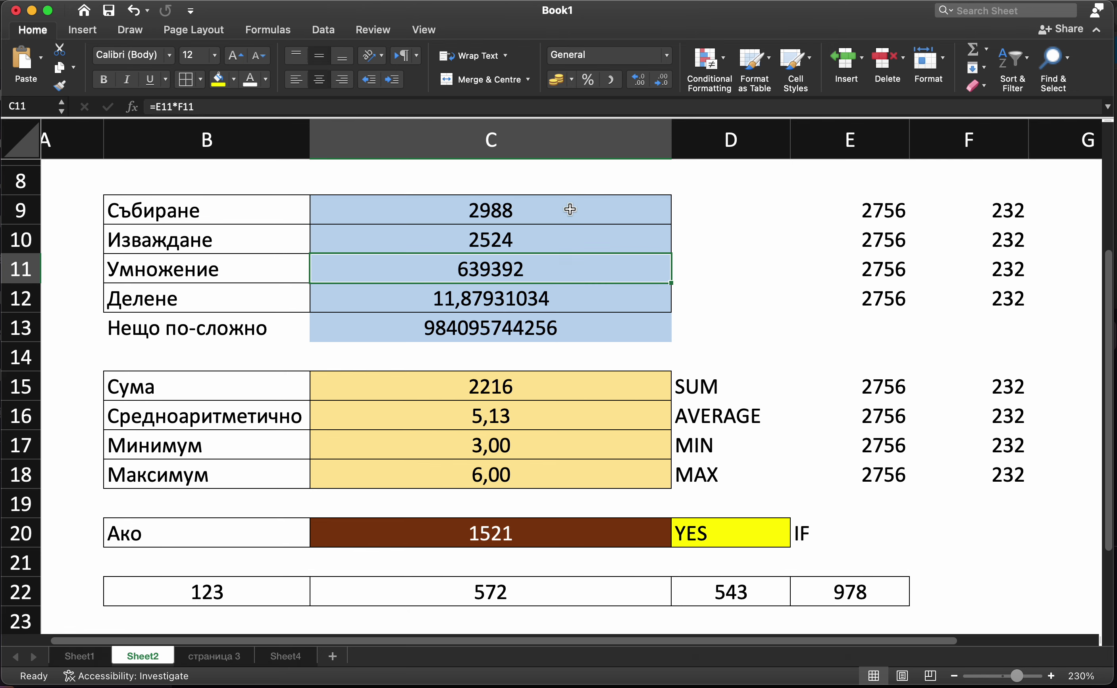
pyautogui.press('Down')
pyautogui.press('Down')
pyautogui.press('Down')
pyautogui.press('Down')
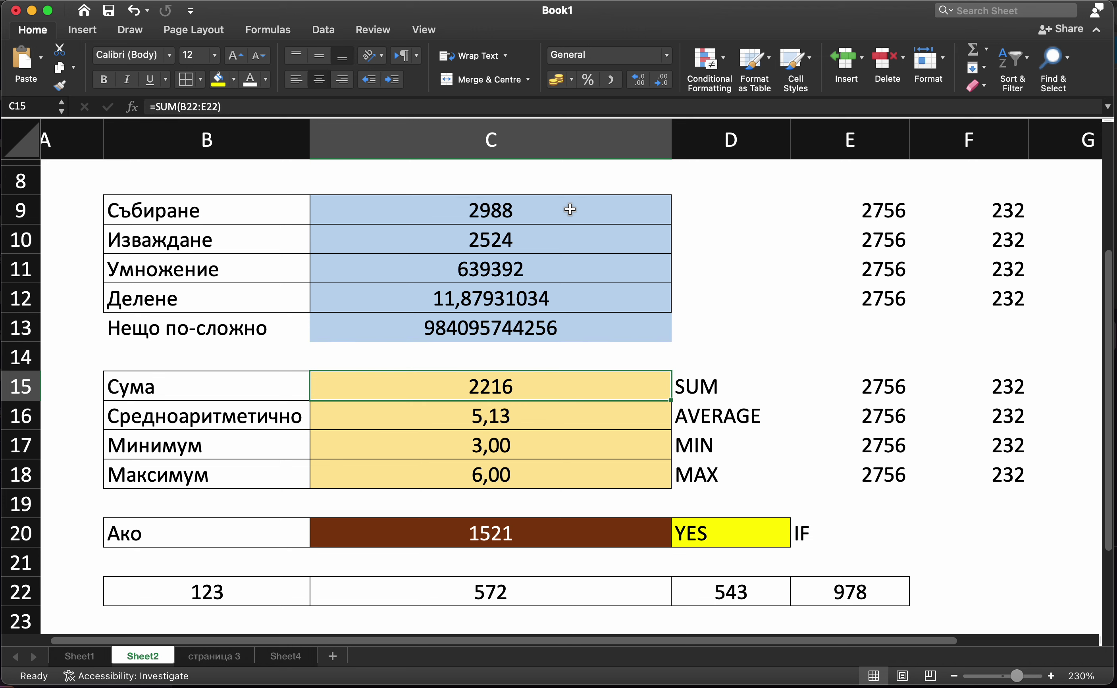
pyautogui.press('Down')
pyautogui.press('Down')
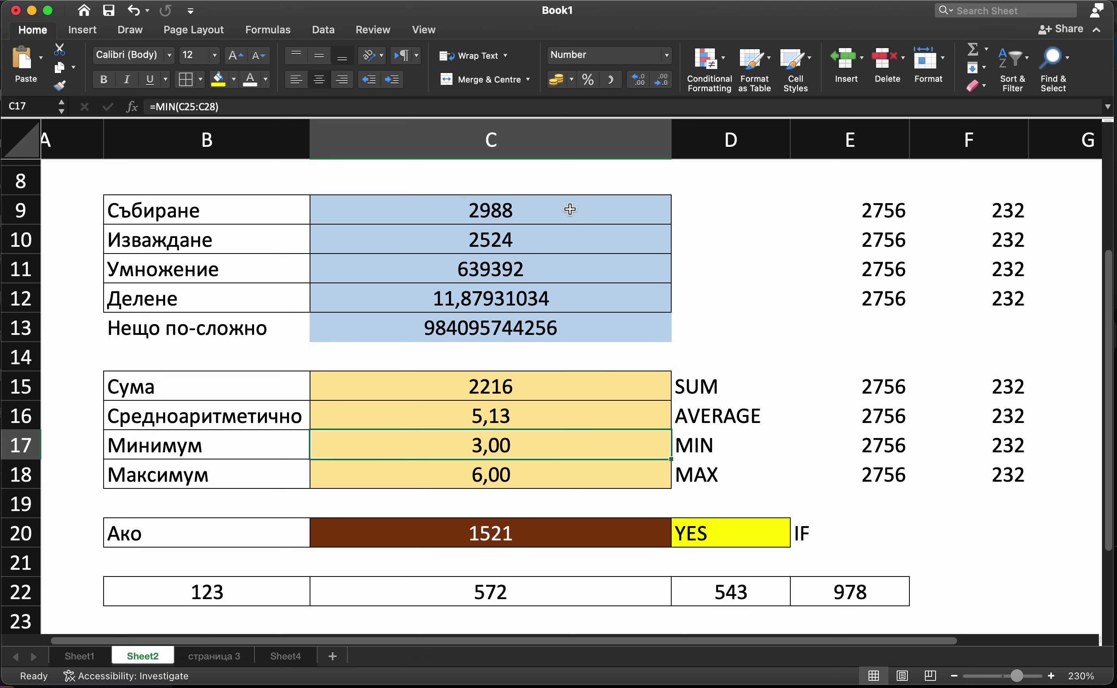
pyautogui.press('Down')
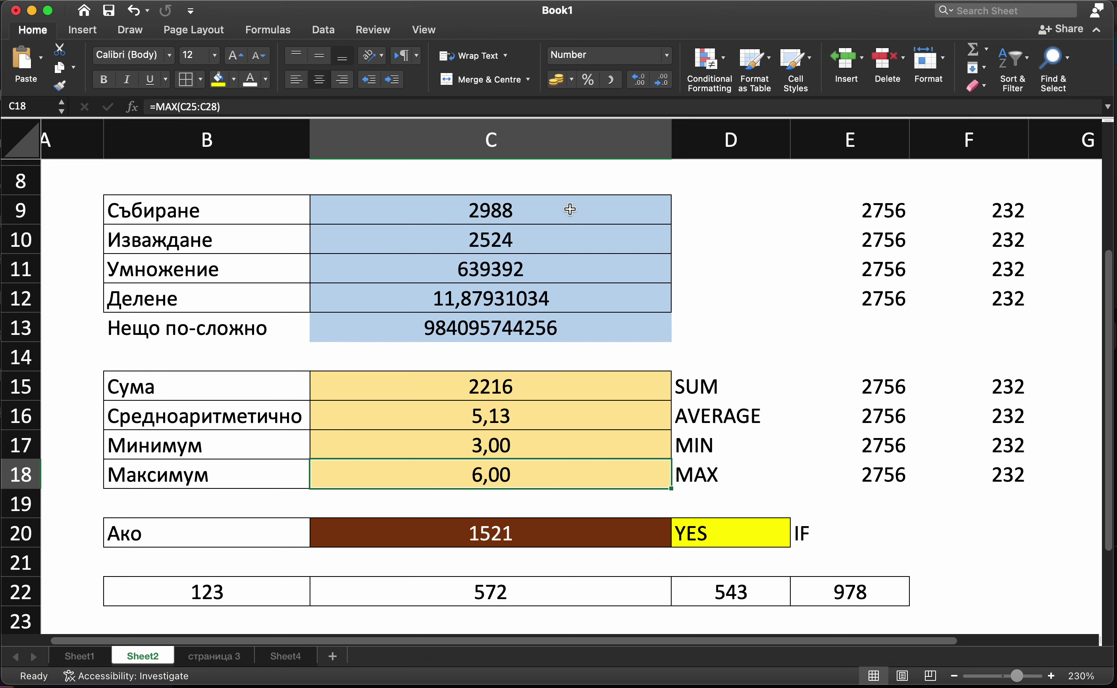
pyautogui.press('Down')
pyautogui.press('Down')
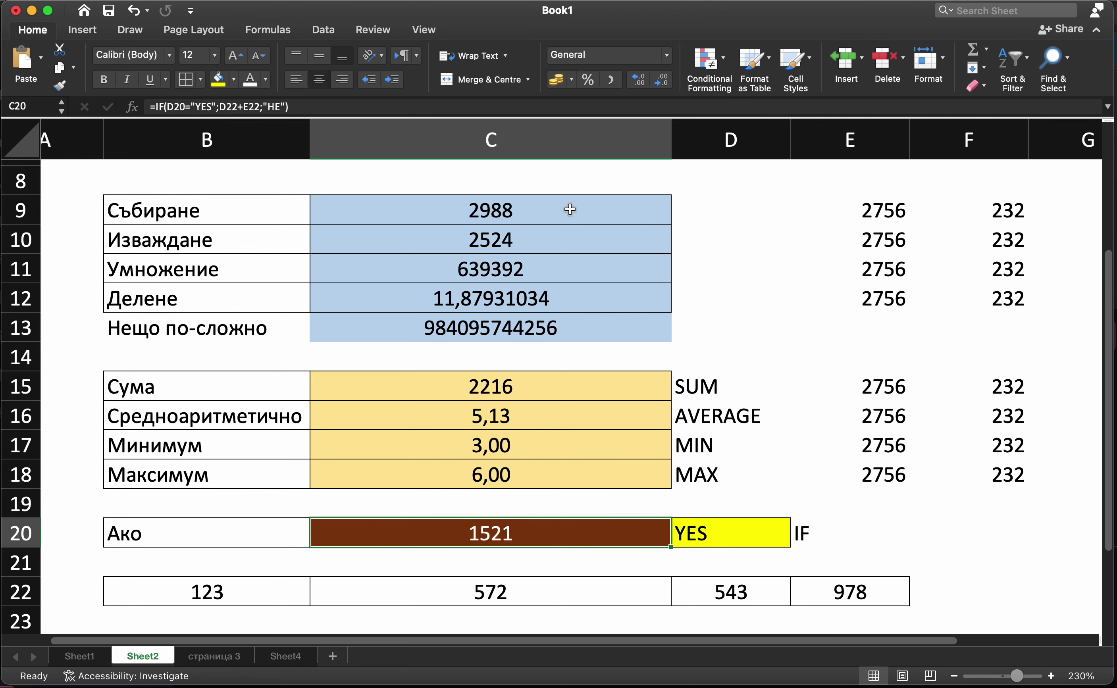
pyautogui.press('Down')
pyautogui.press('Down')
pyautogui.press('Down')
pyautogui.press('Down')
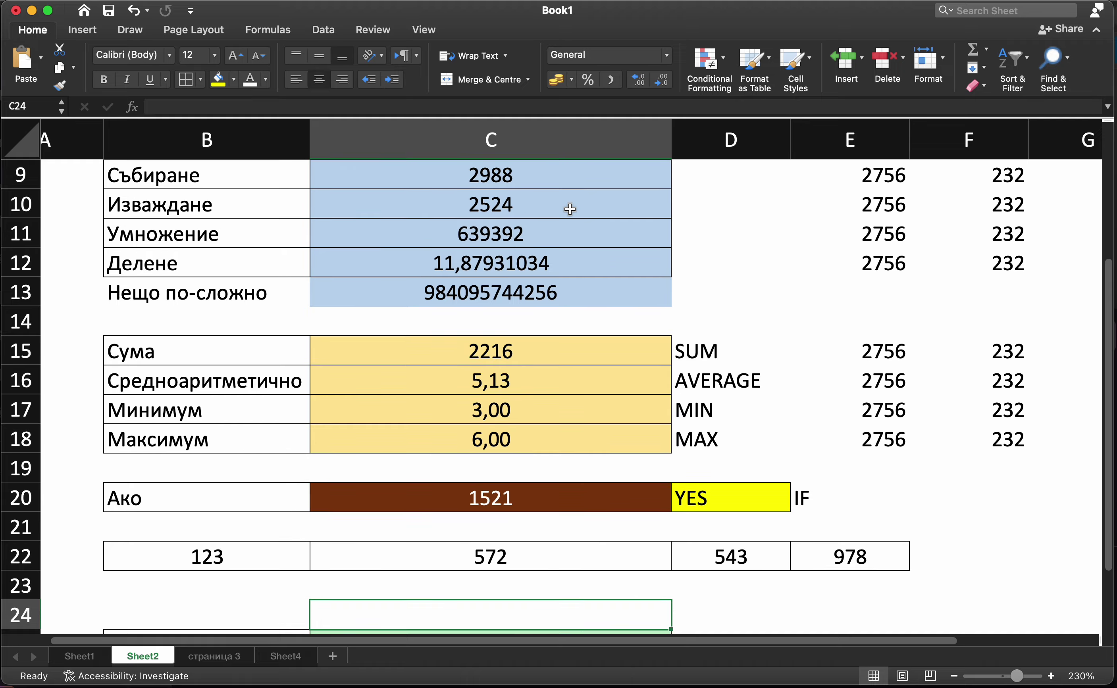
pyautogui.press('Down')
pyautogui.press('Down')
pyautogui.press('Down')
pyautogui.press('Down')
pyautogui.press('Down')
pyautogui.press('Down')
pyautogui.press('Down')
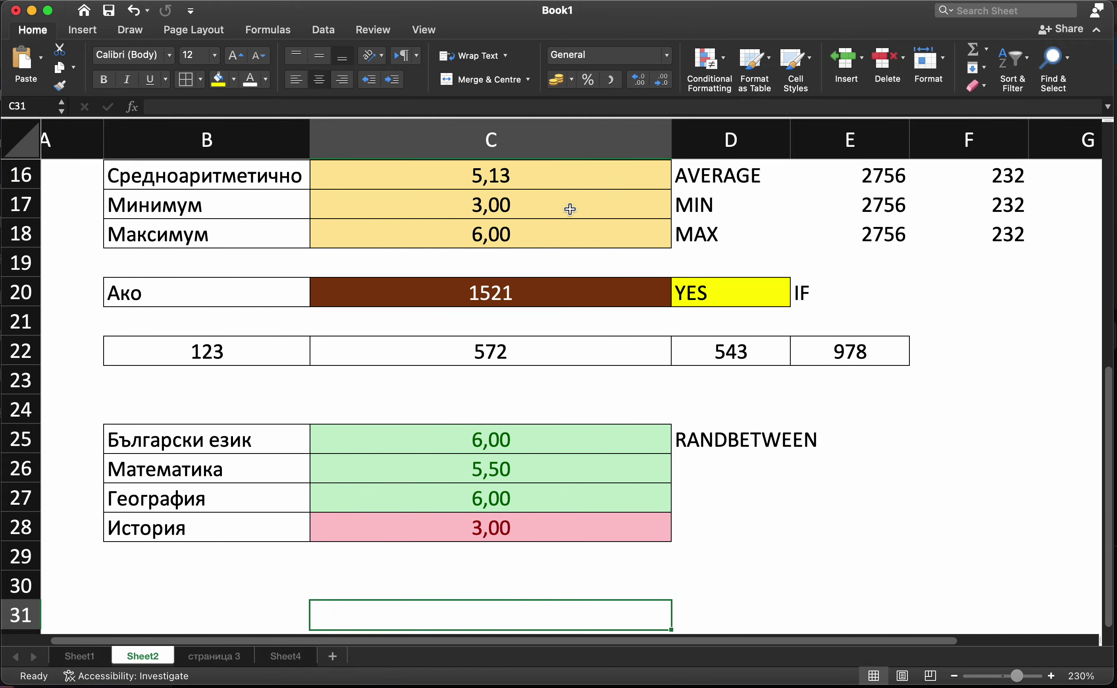
pyautogui.press('Down')
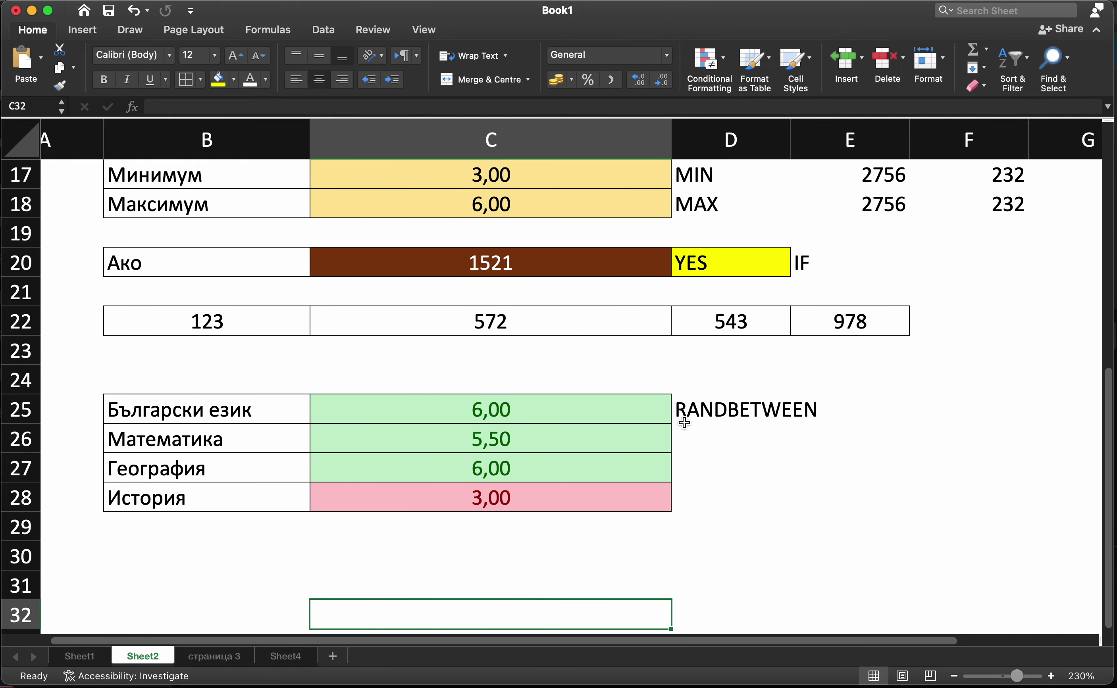
pyautogui.click(698, 408)
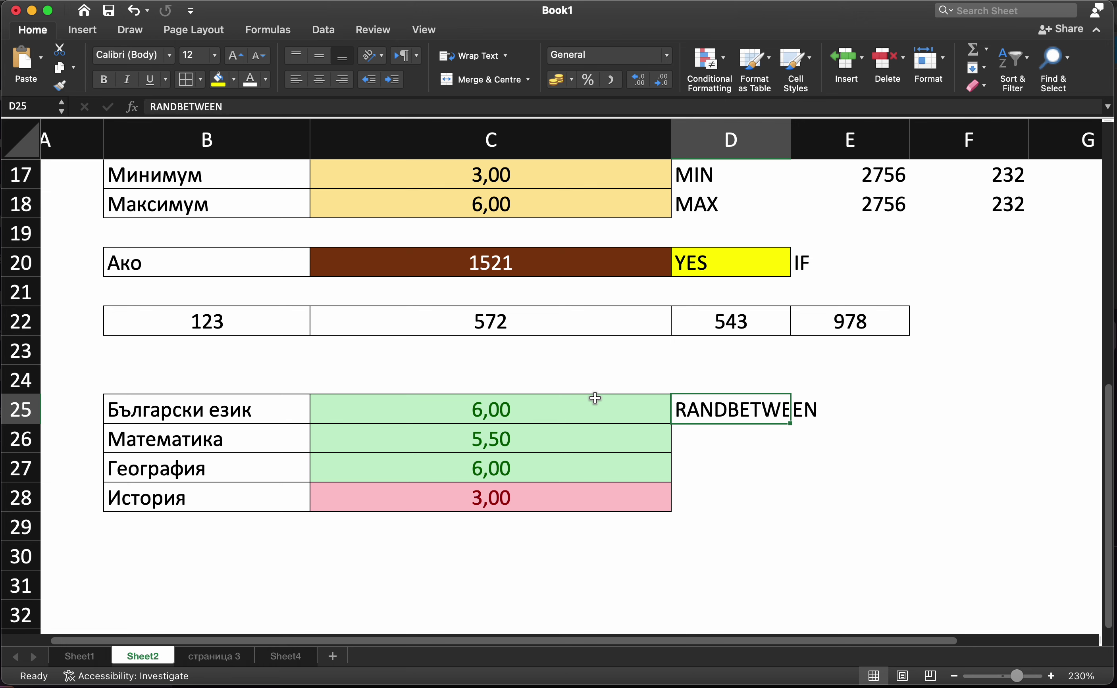
pyautogui.click(512, 352)
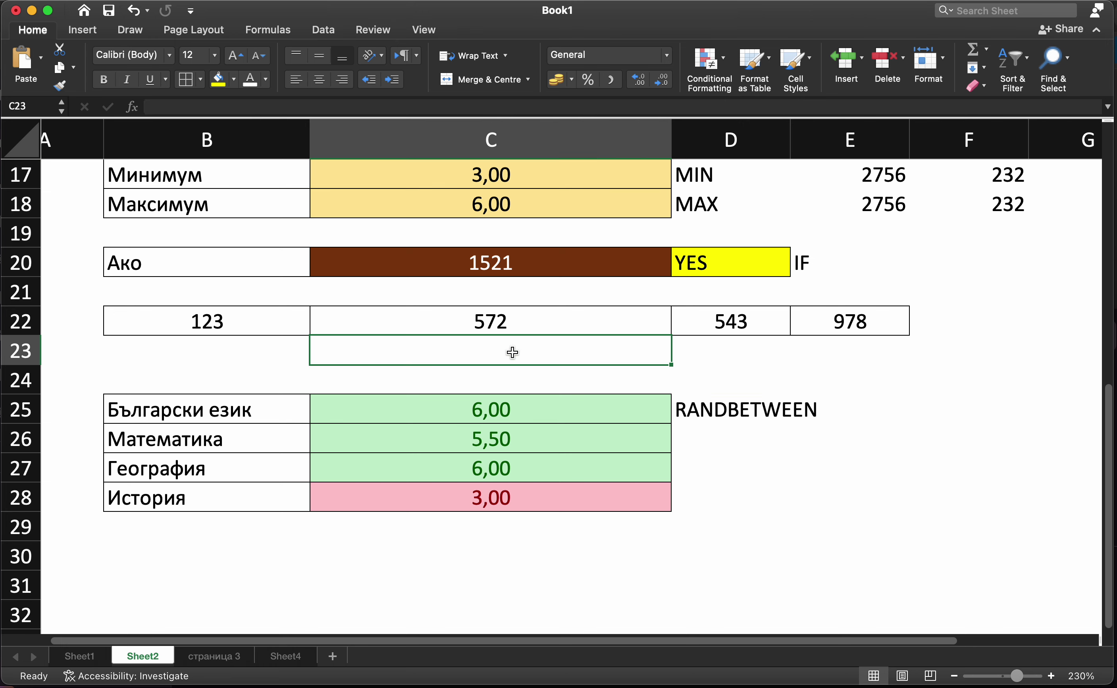